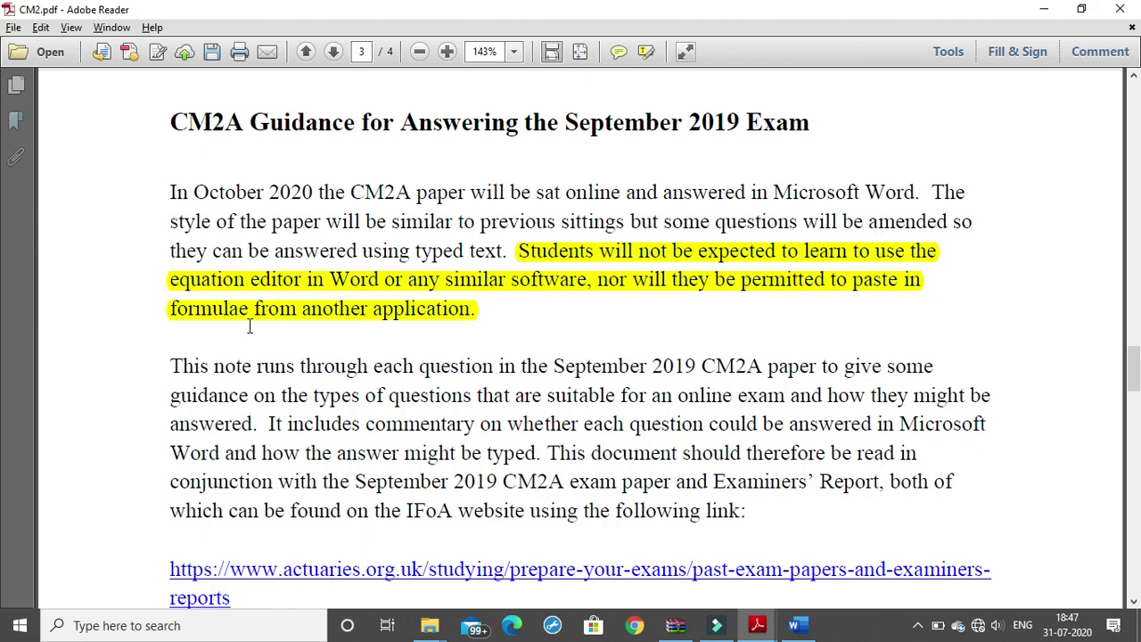
- Hide the video editor and recorder controls and return to the CM2 guidance PDF
click(713, 626)
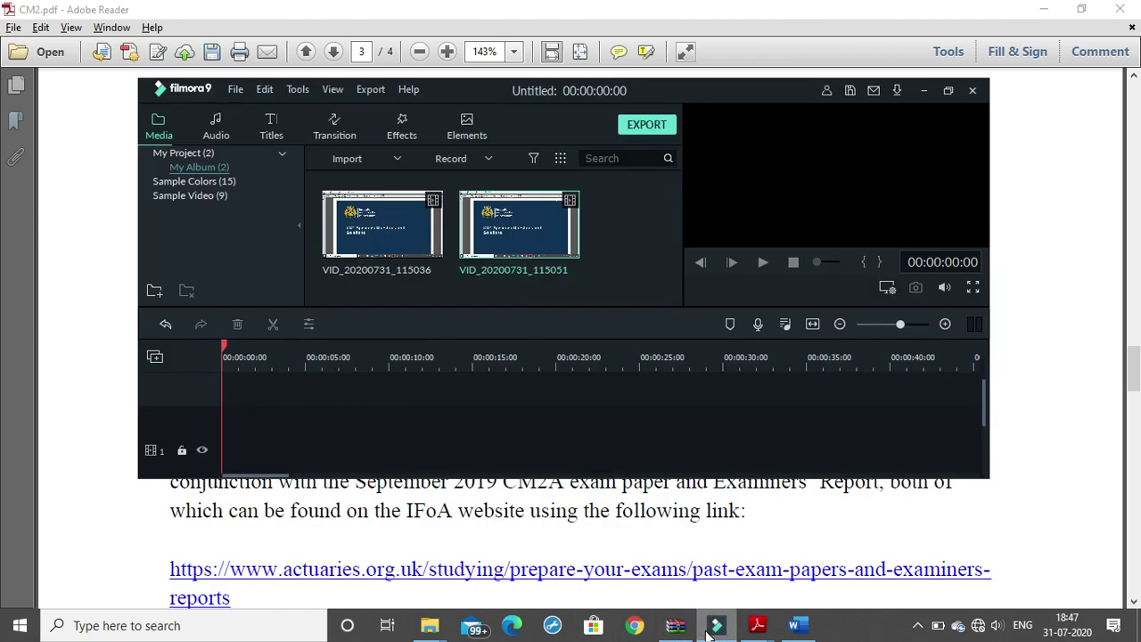
click(713, 626)
click(917, 625)
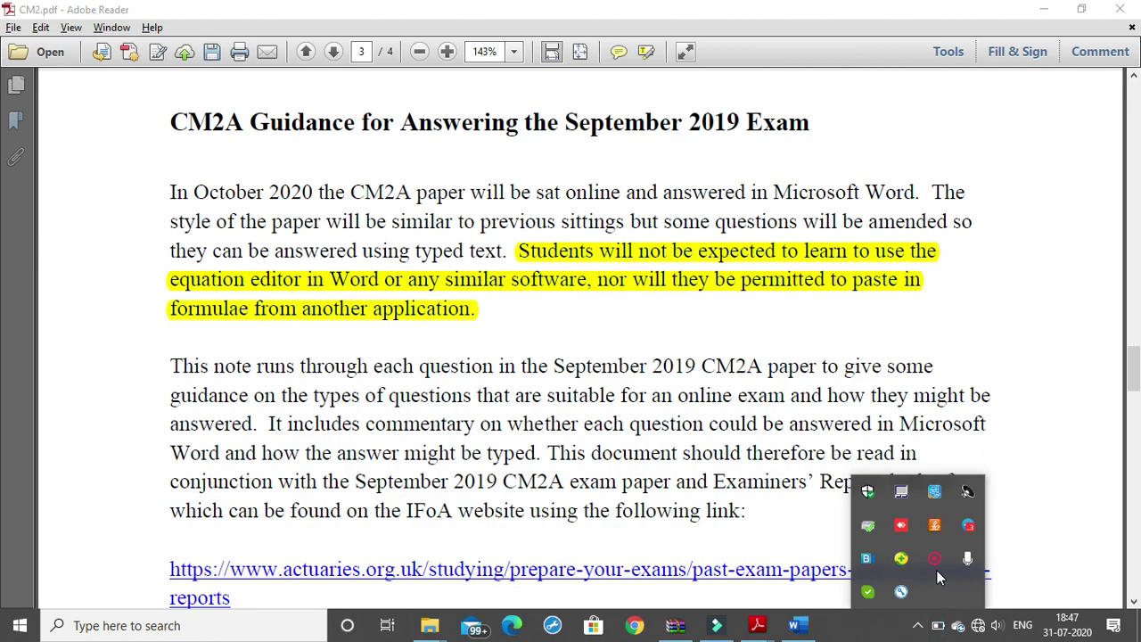
click(693, 515)
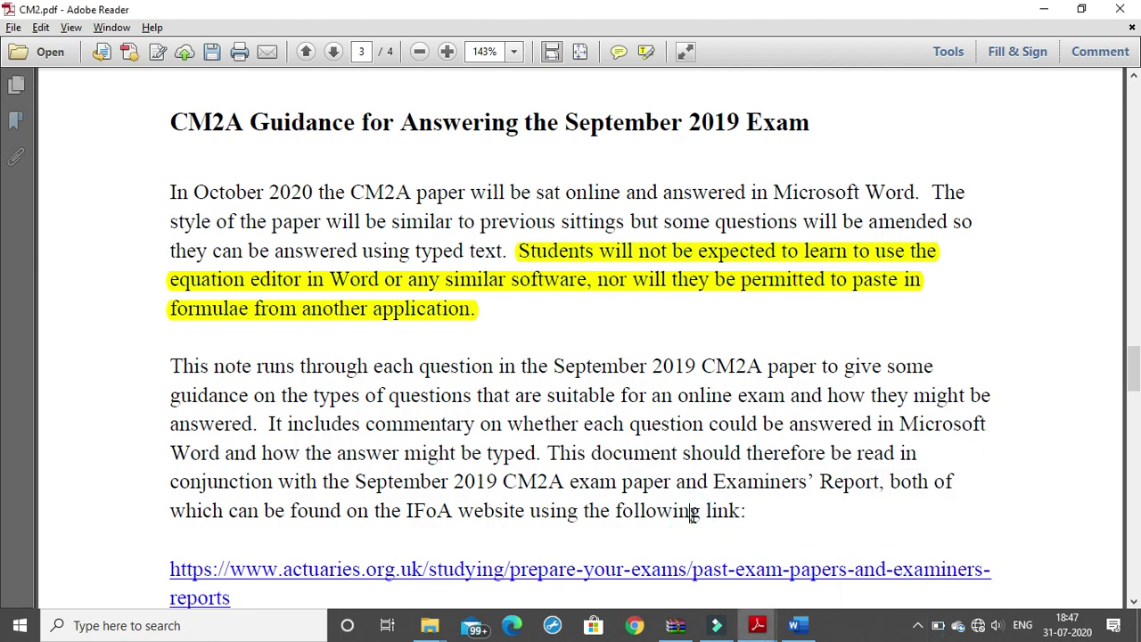
click(917, 626)
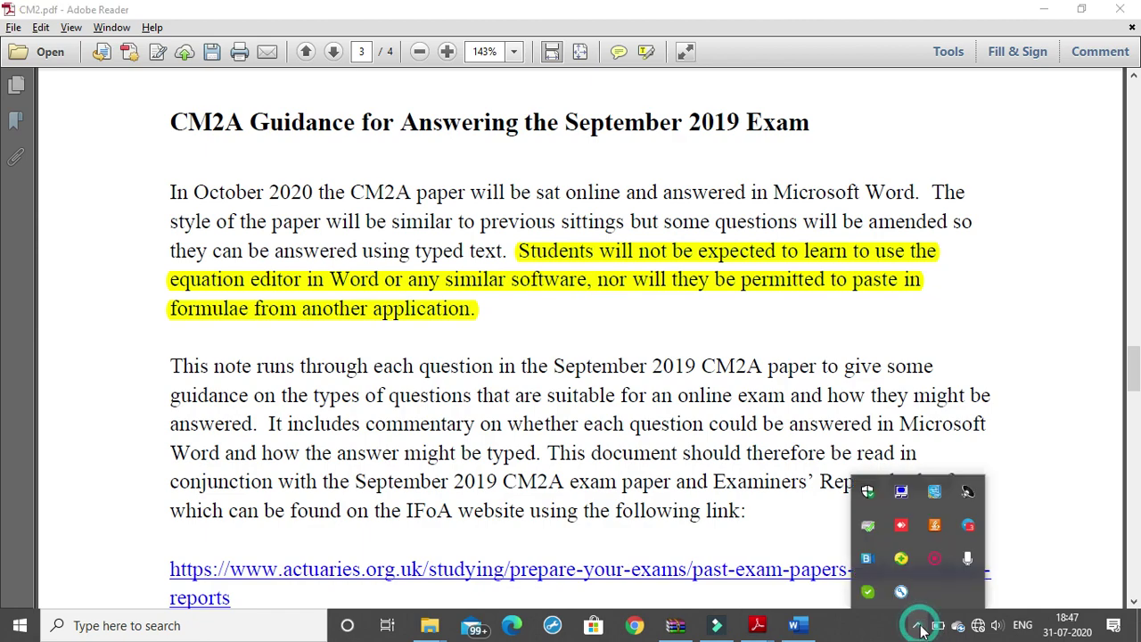
right_click(945, 556)
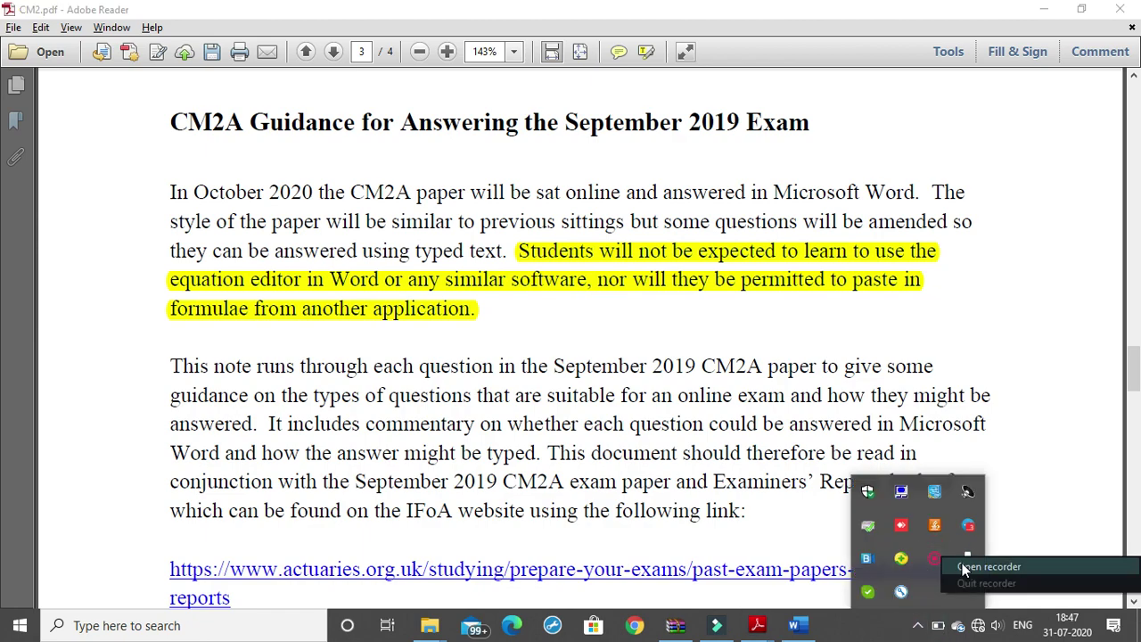
click(988, 566)
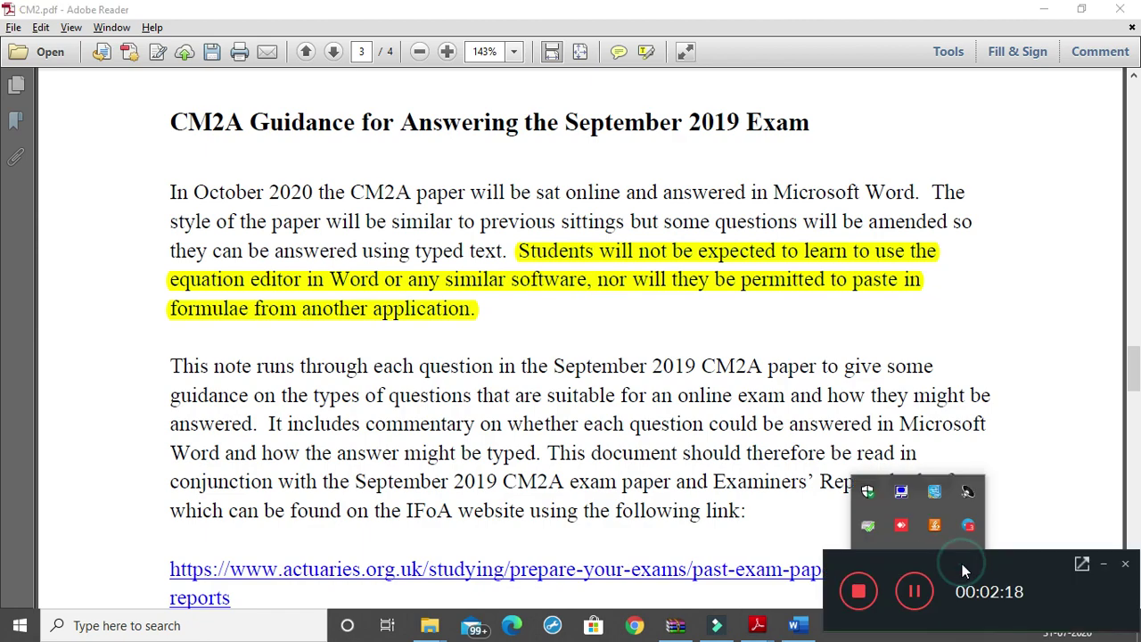
click(1100, 567)
click(645, 341)
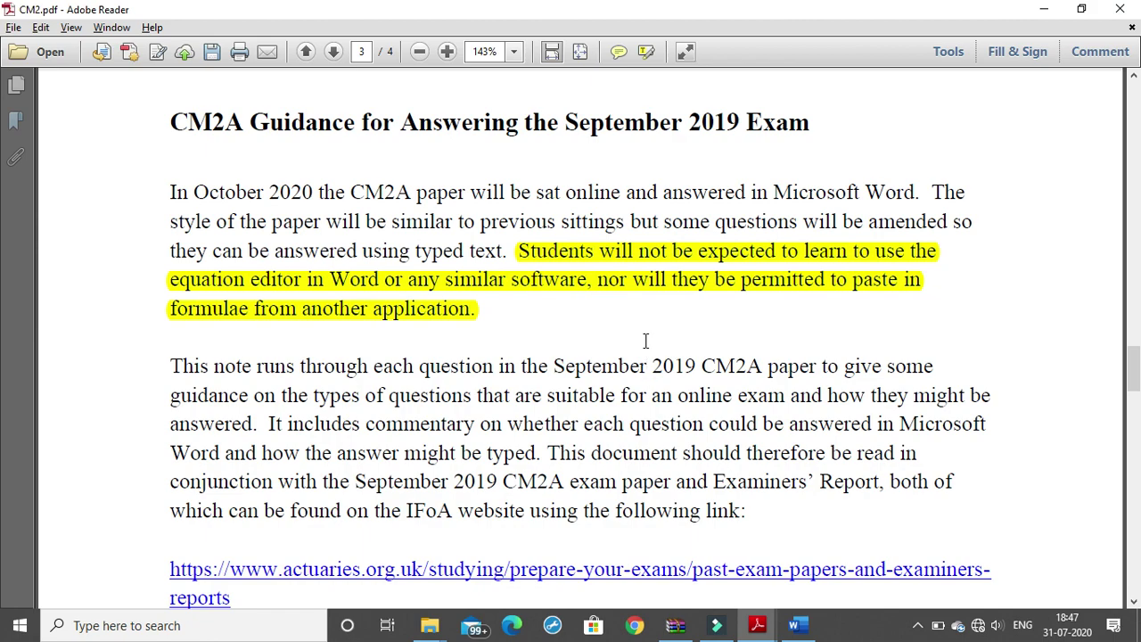
- Scroll CM2.pdf down to the Question 1 and Question 2 guidance
scroll(752, 389, down, 3)
scroll(751, 390, down, 3)
scroll(713, 392, down, 2)
scroll(704, 397, down, 1)
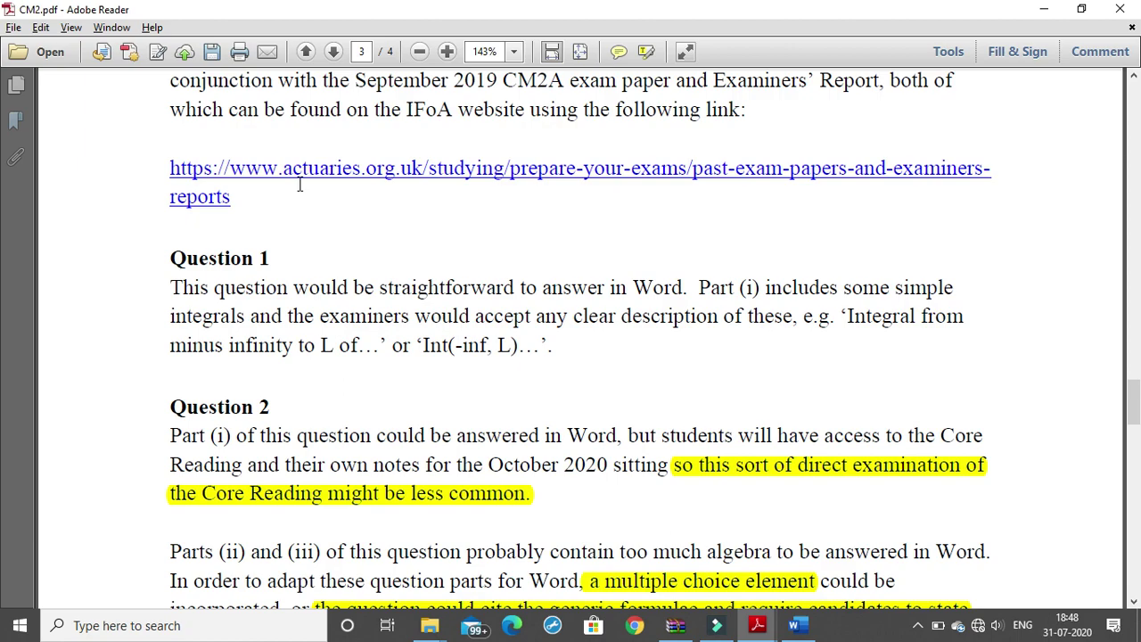
scroll(299, 184, down, 2)
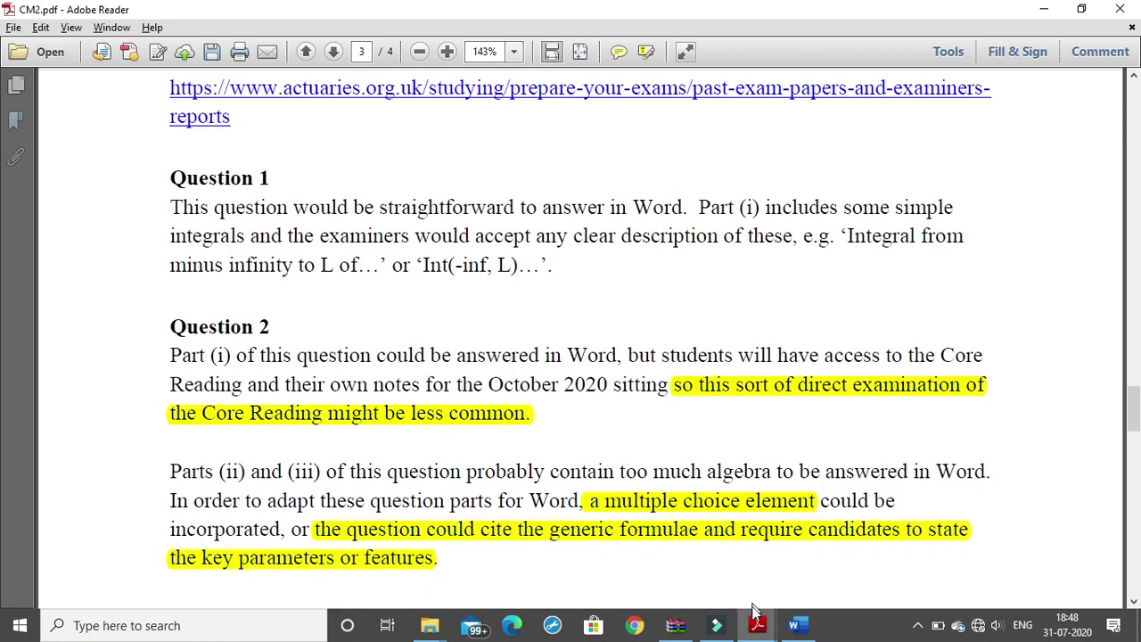
mouse_move(756, 625)
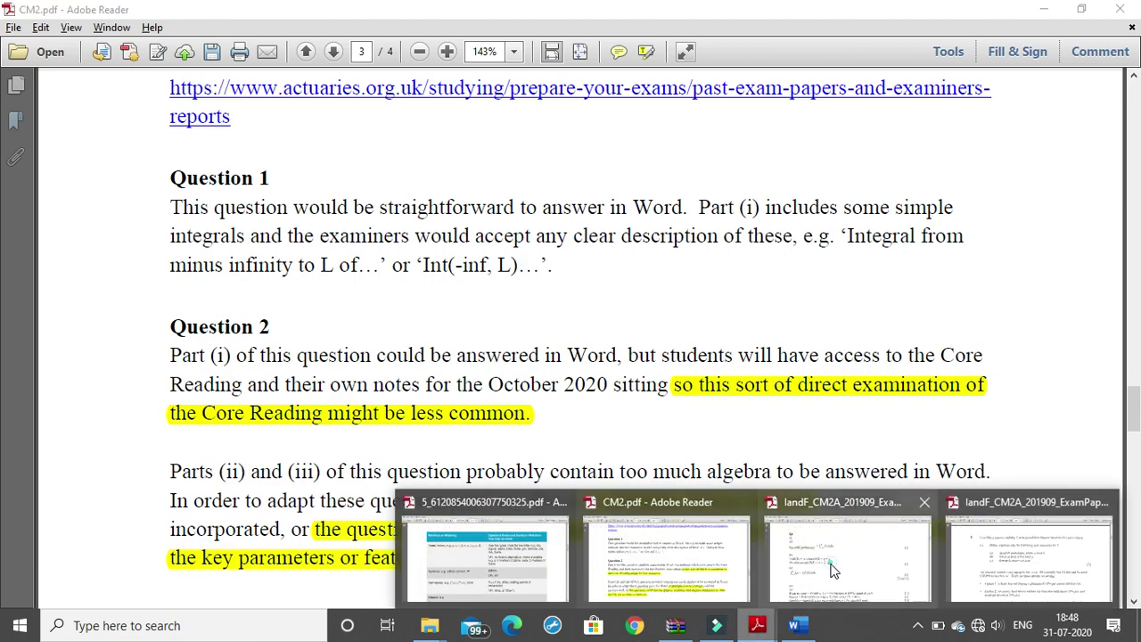
- Snap the Examiners' Report PDF, showing Q1 solutions, to the left half of the screen
click(833, 571)
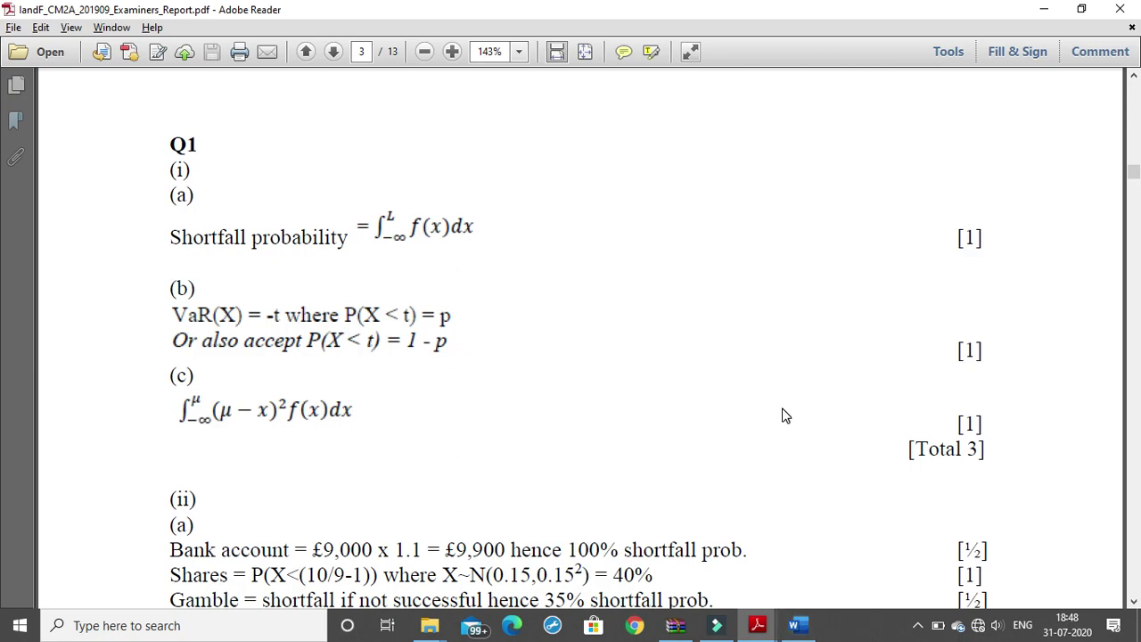
key(super+Left)
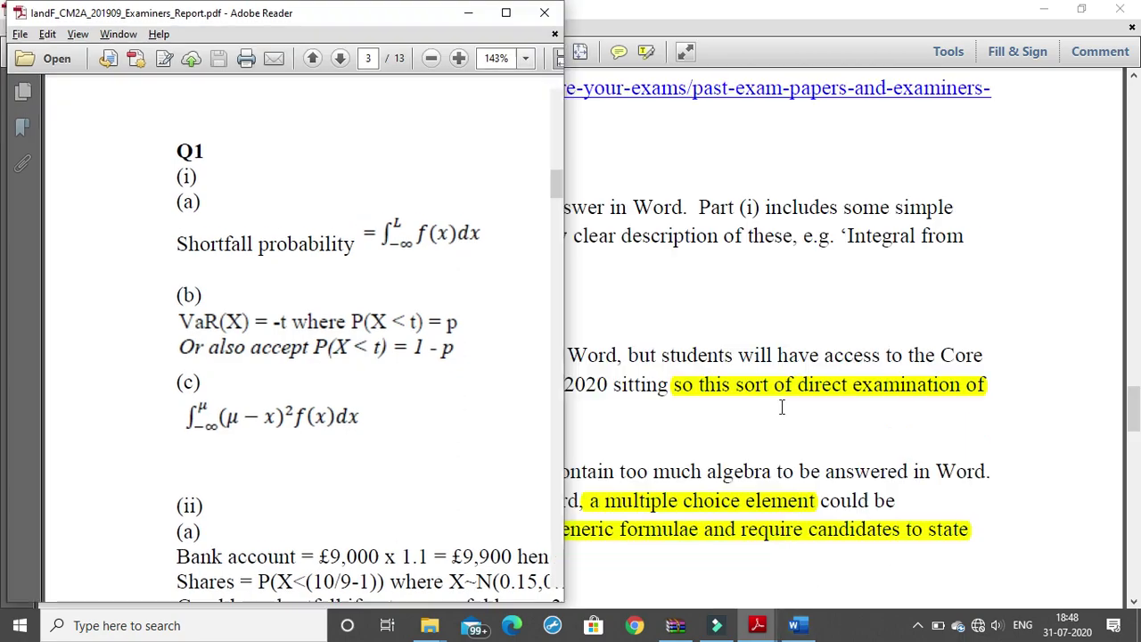
click(796, 626)
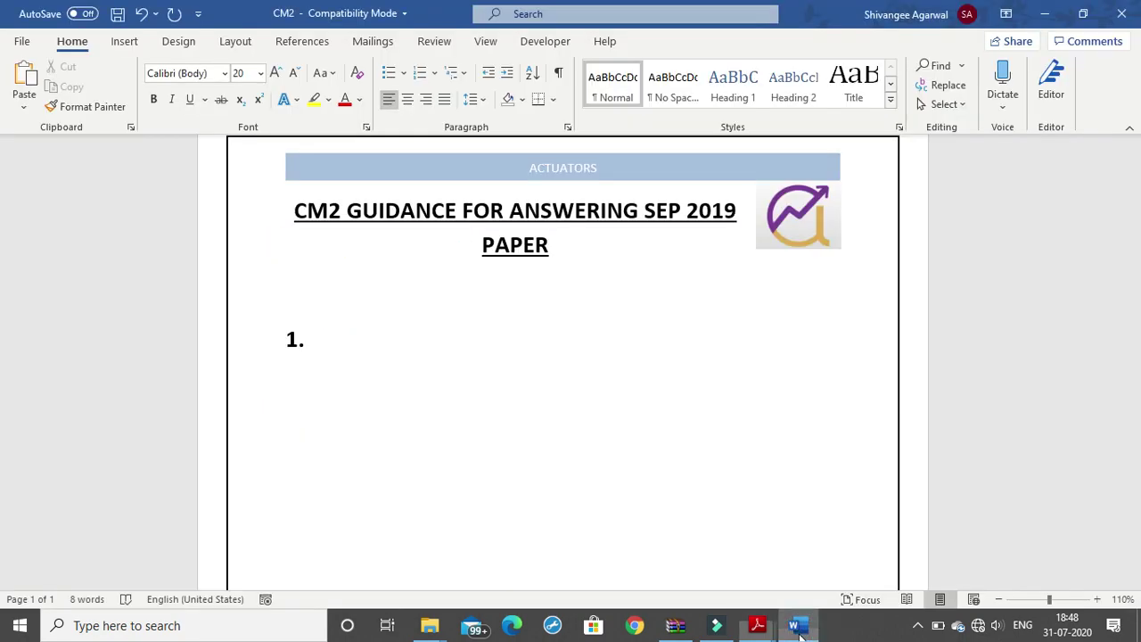
- Snap Word to the right half beside the Examiners' Report, shown in Read Mode, zoomed in twice
key(super+Right)
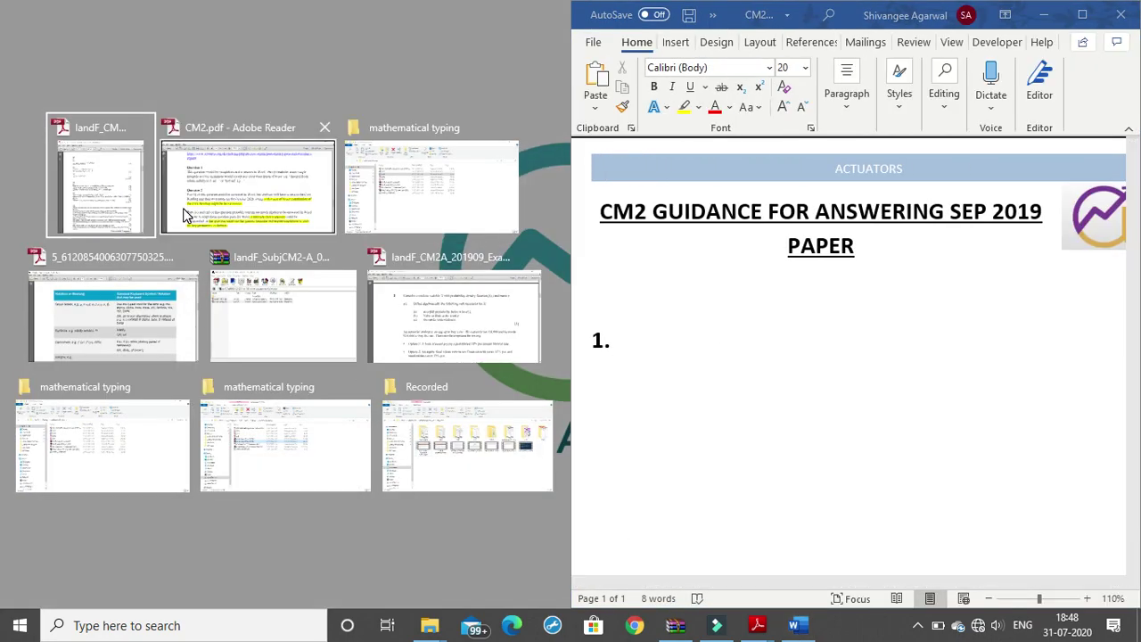
click(134, 193)
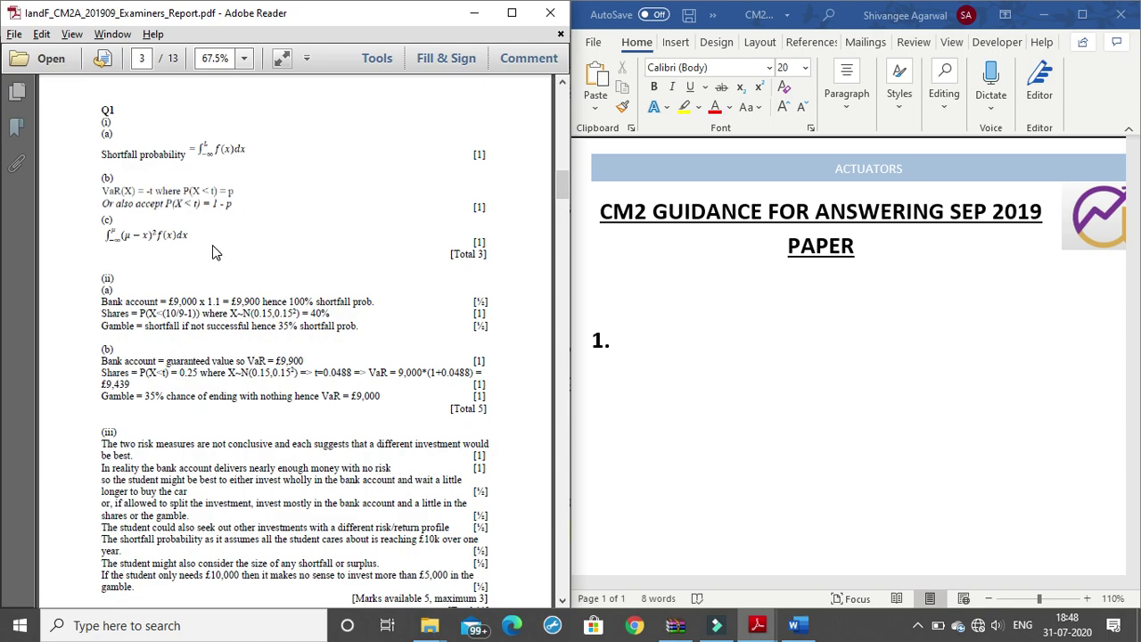
scroll(213, 252, up, 1)
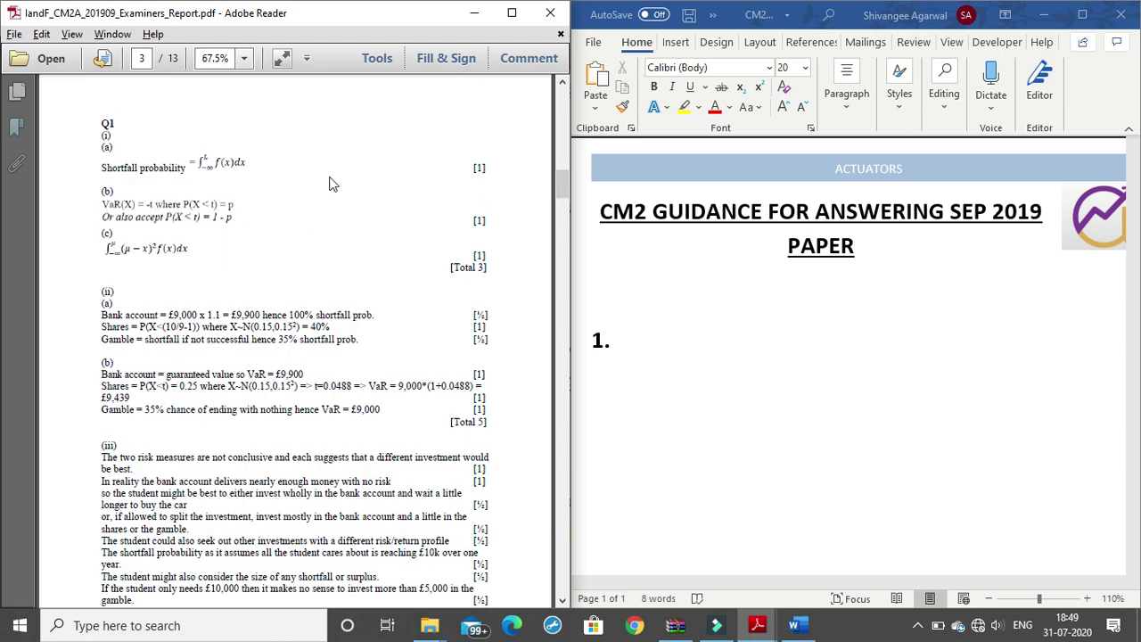
click(282, 59)
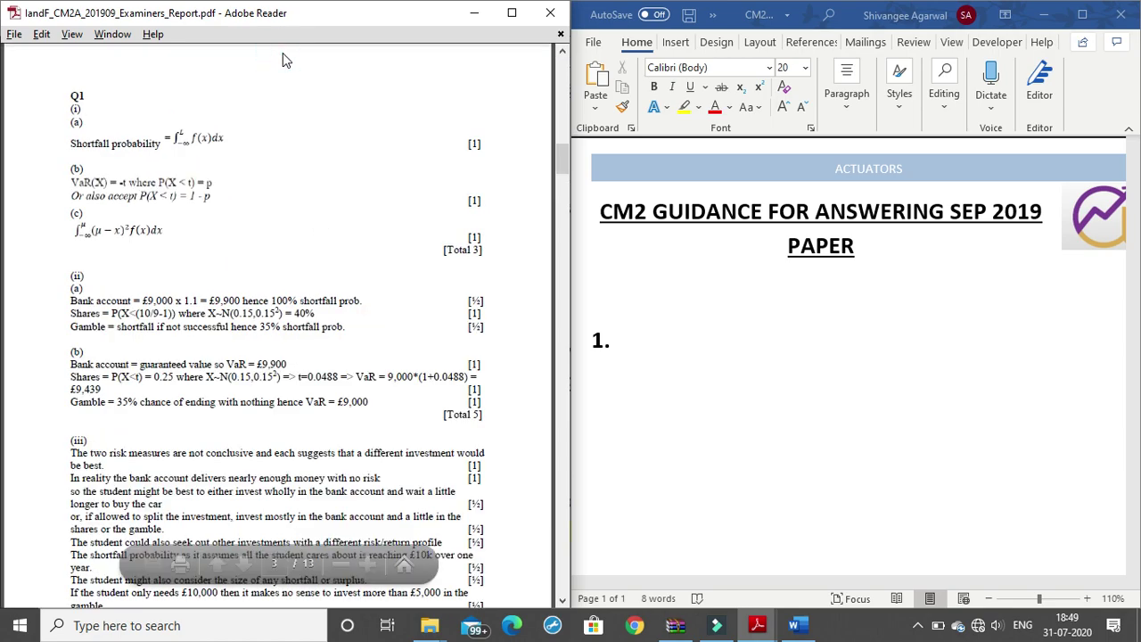
click(368, 564)
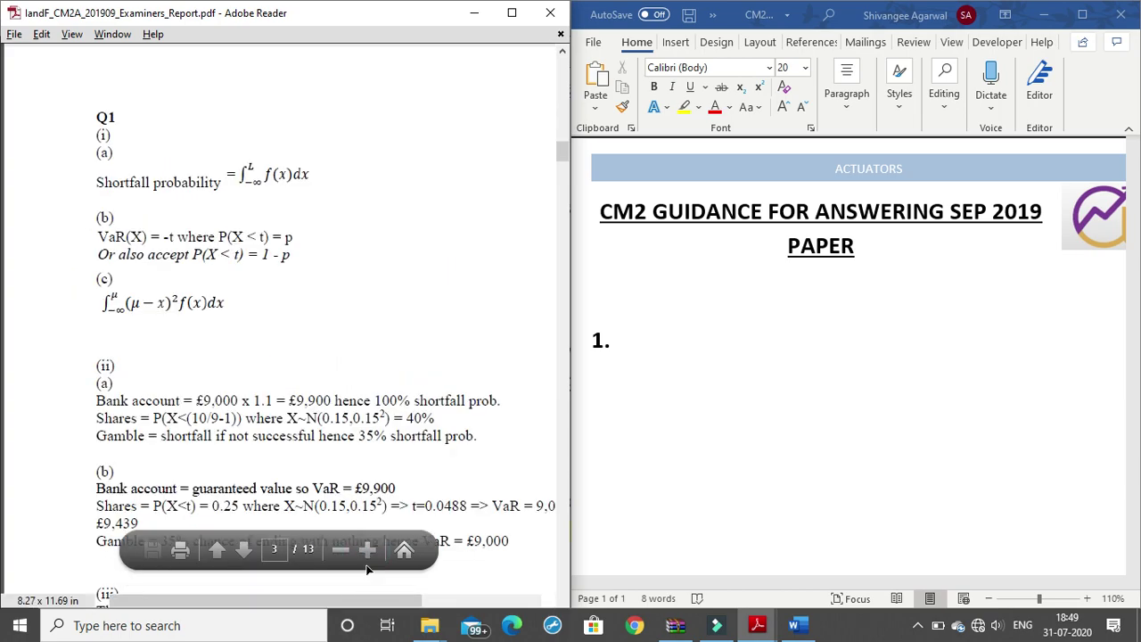
click(368, 550)
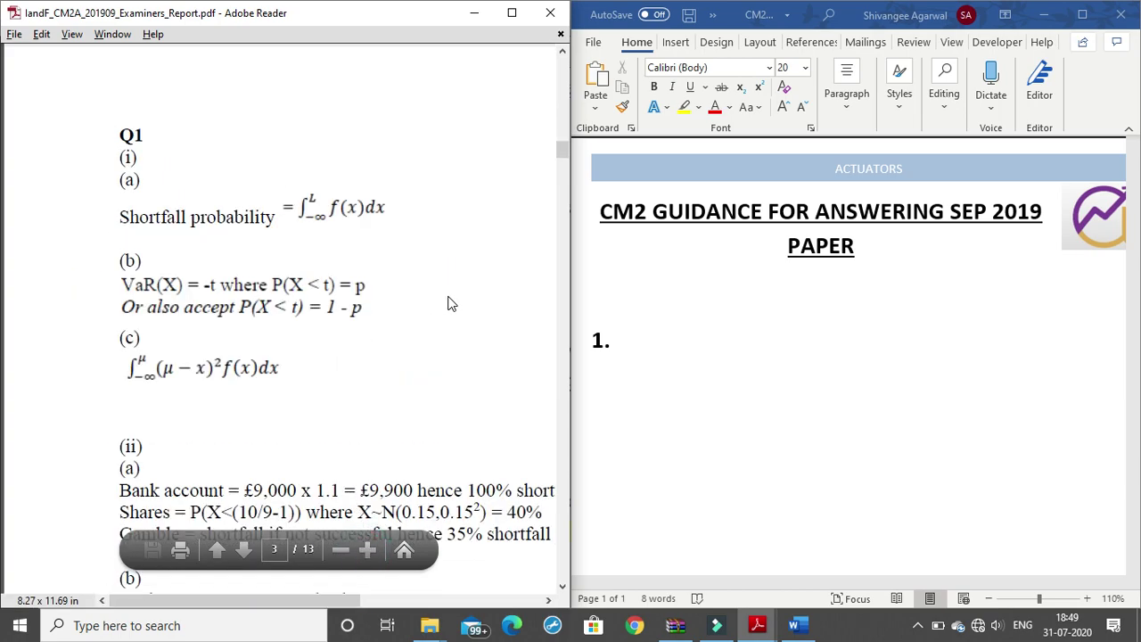
- Place the insertion point after '1.' in the answer document
click(618, 344)
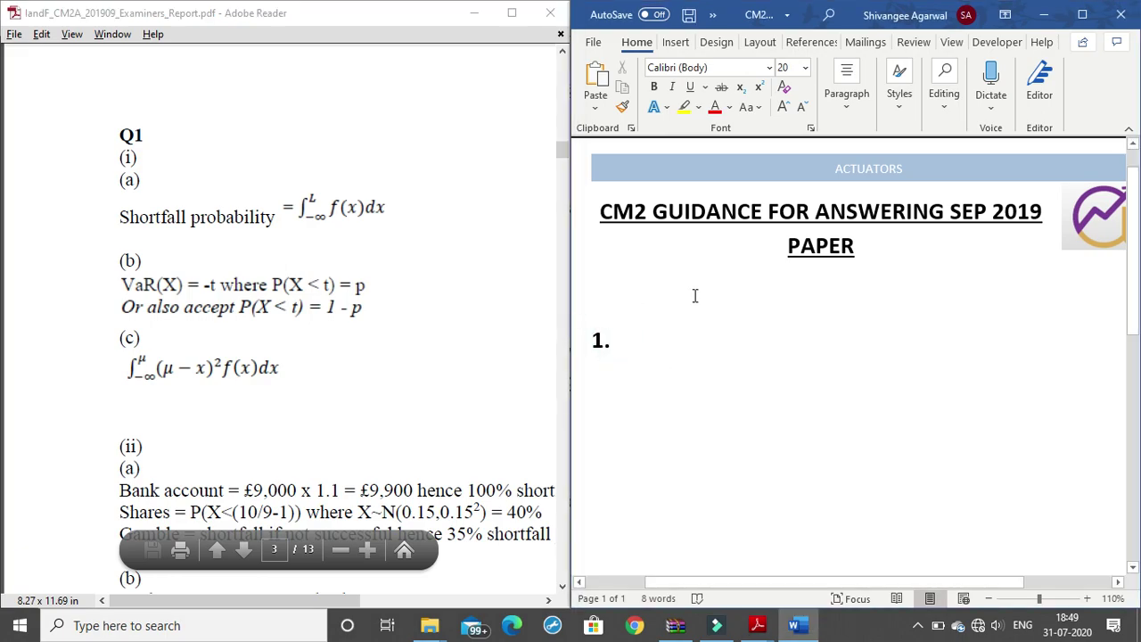
scroll(709, 297, down, 2)
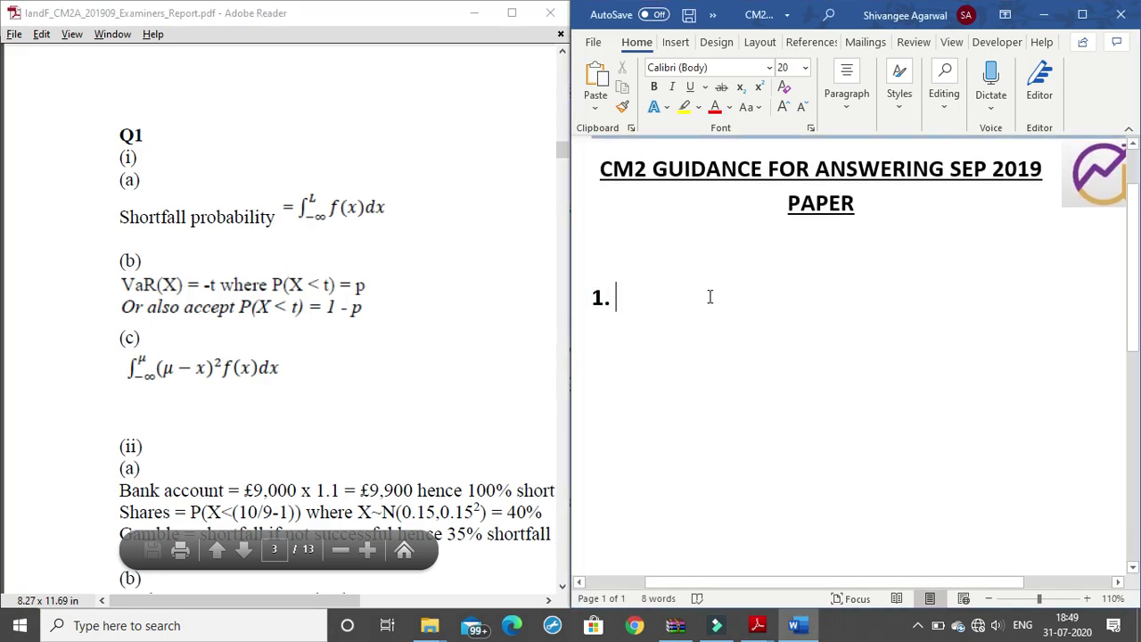
scroll(710, 297, up, 1)
scroll(731, 303, down, 1)
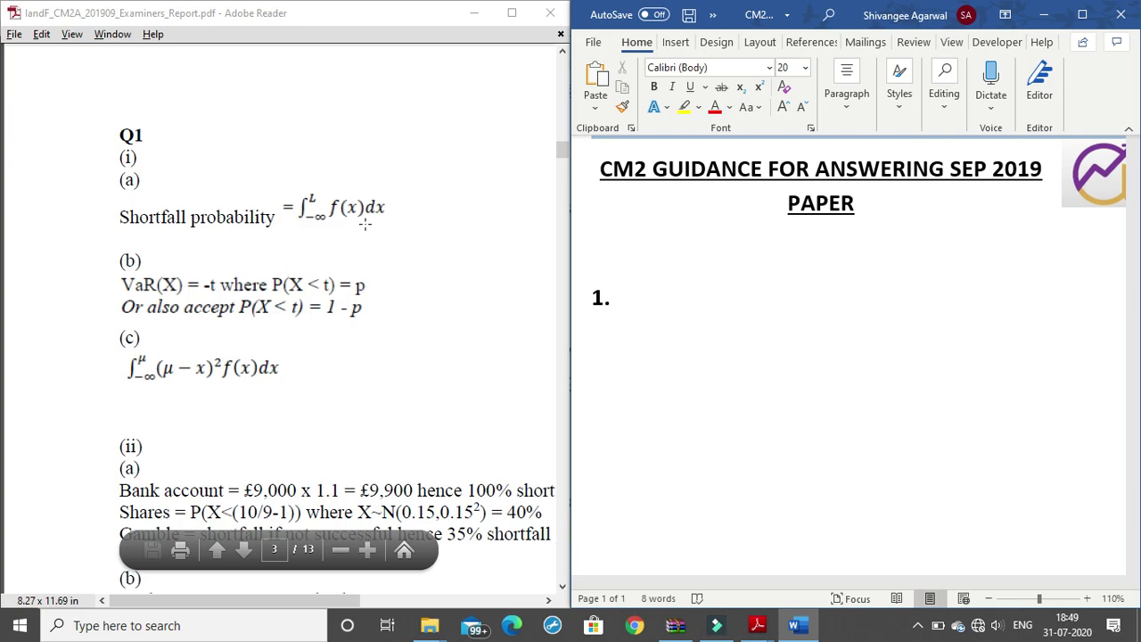
- Label the item '(i) (a)', then add an unnumbered 'shortfall probability' line below and select it
text(S)
key(BackSpace)
text((i) ()
text(a))
key(Return)
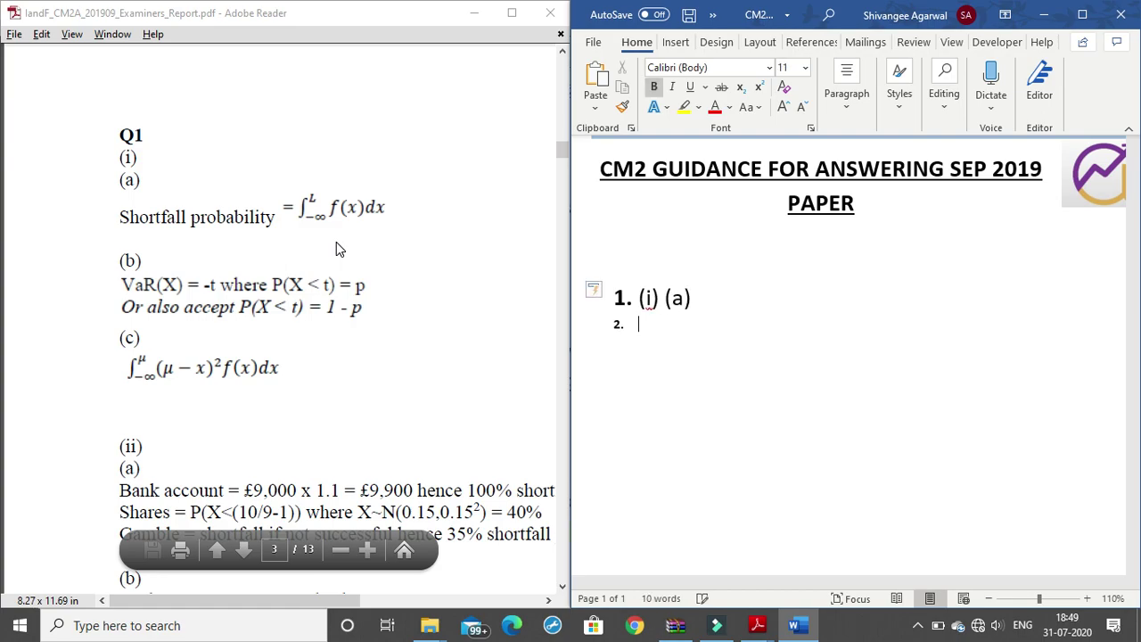
key(BackSpace)
key(ctrl+z)
key(ctrl+z)
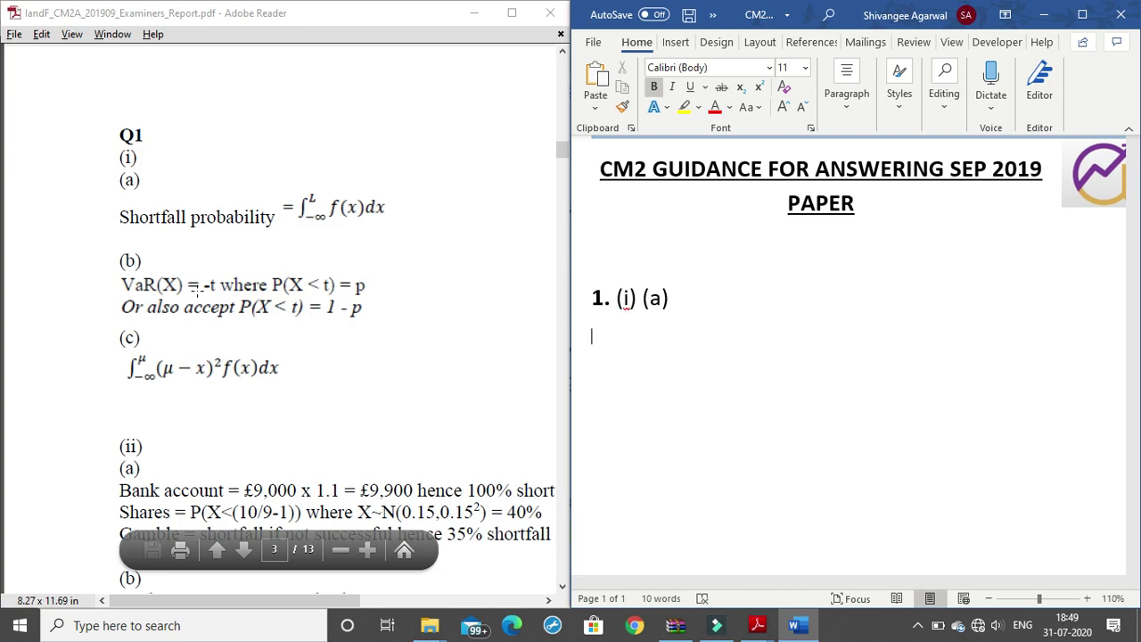
text(shortfall probability)
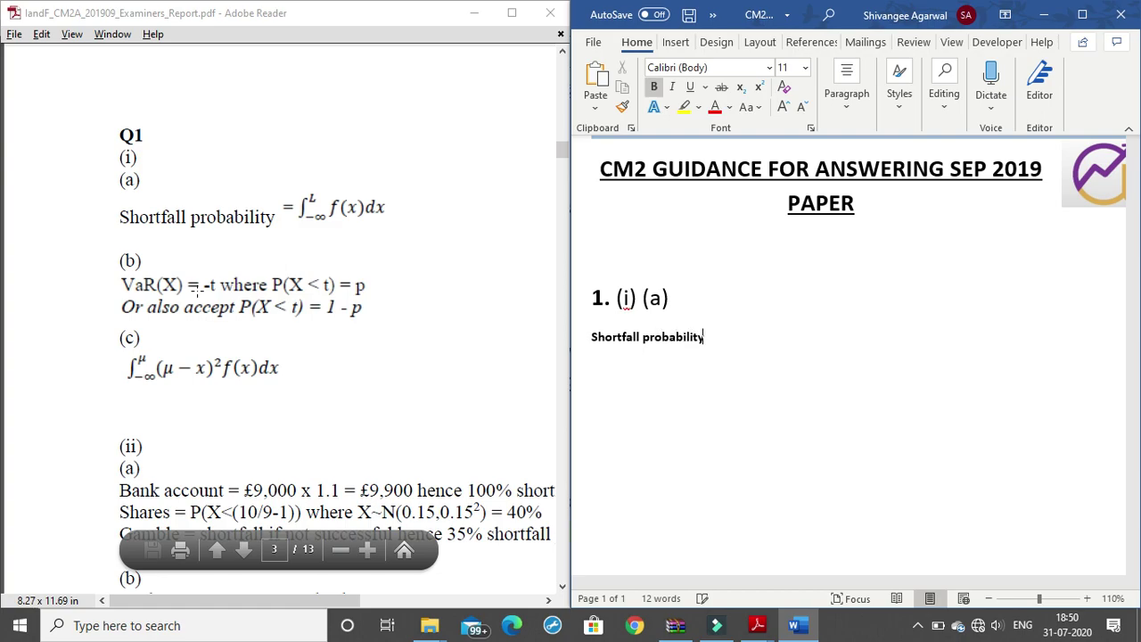
key(ctrl+shift+Left)
key(ctrl+shift+Left)
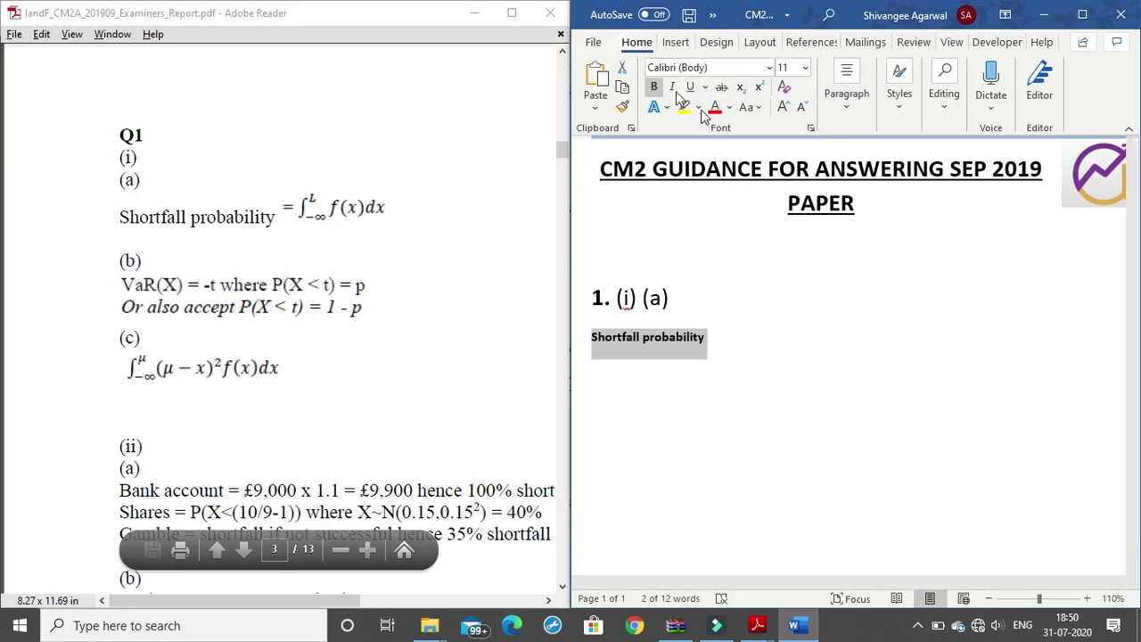
- Make 'Shortfall probability' 16-point and not bold
click(782, 109)
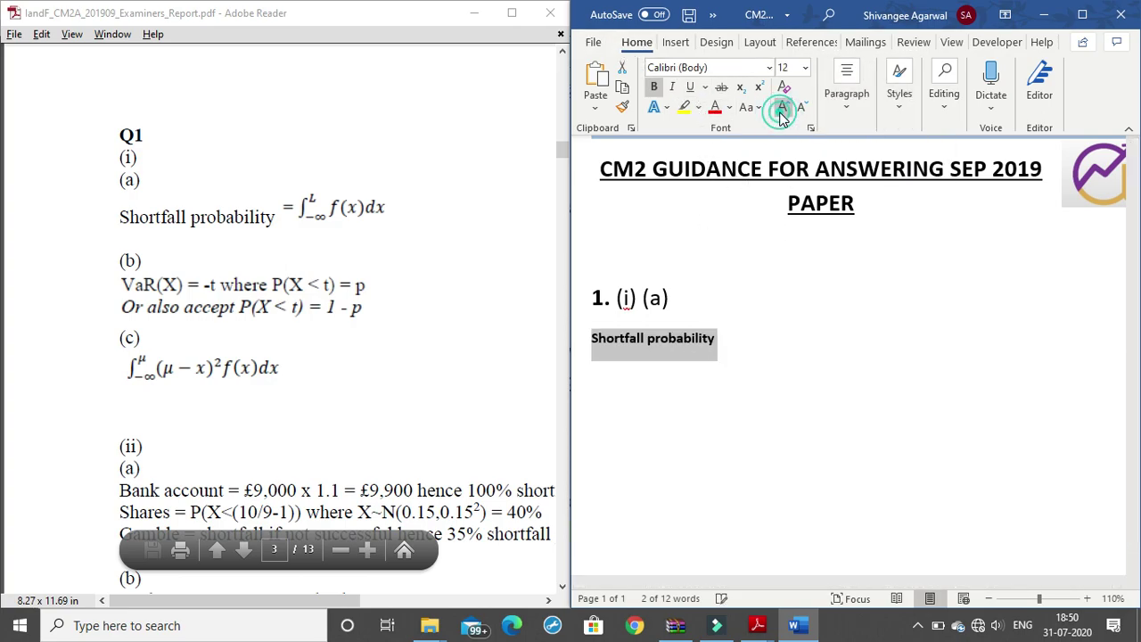
click(782, 109)
click(781, 109)
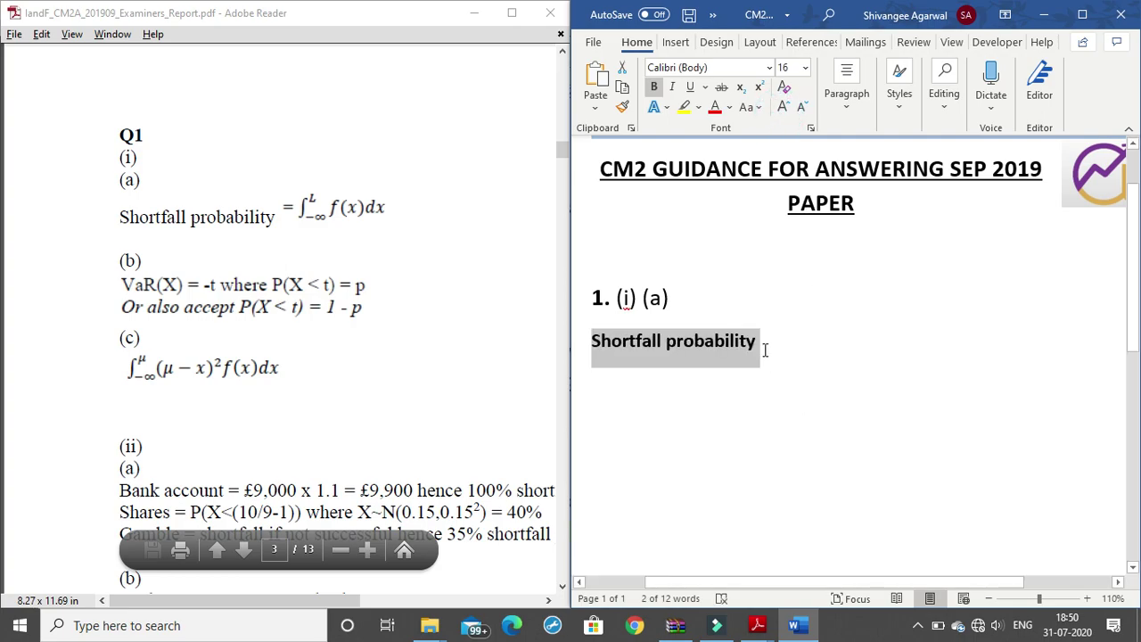
click(654, 86)
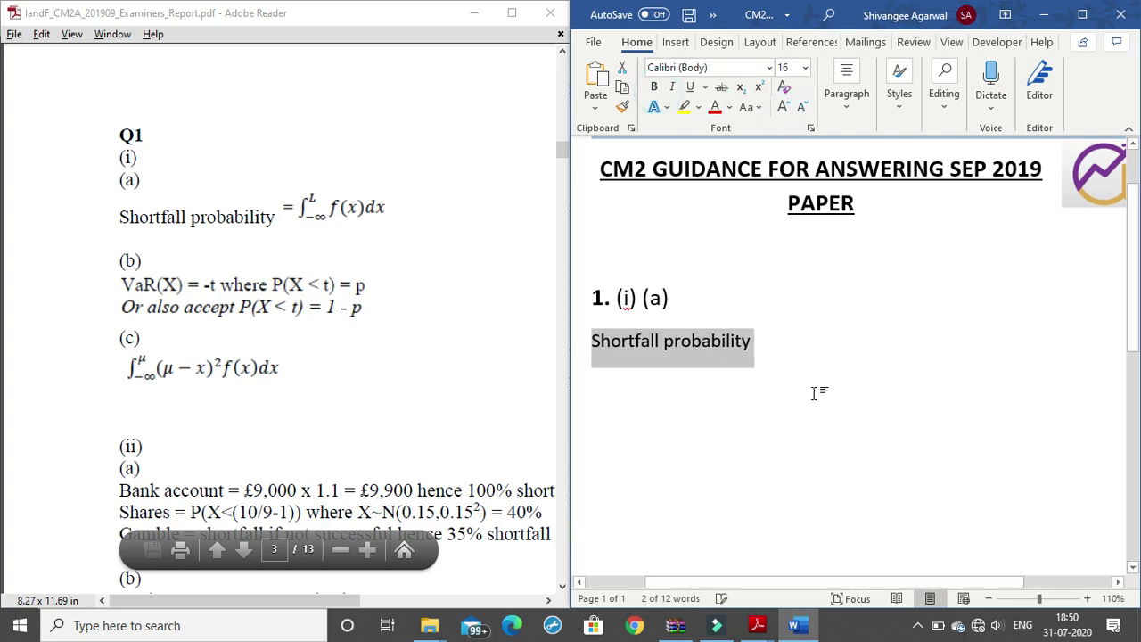
- Remove the stray '= INF' typed after the label, leaving the plain line
click(753, 349)
text(=)
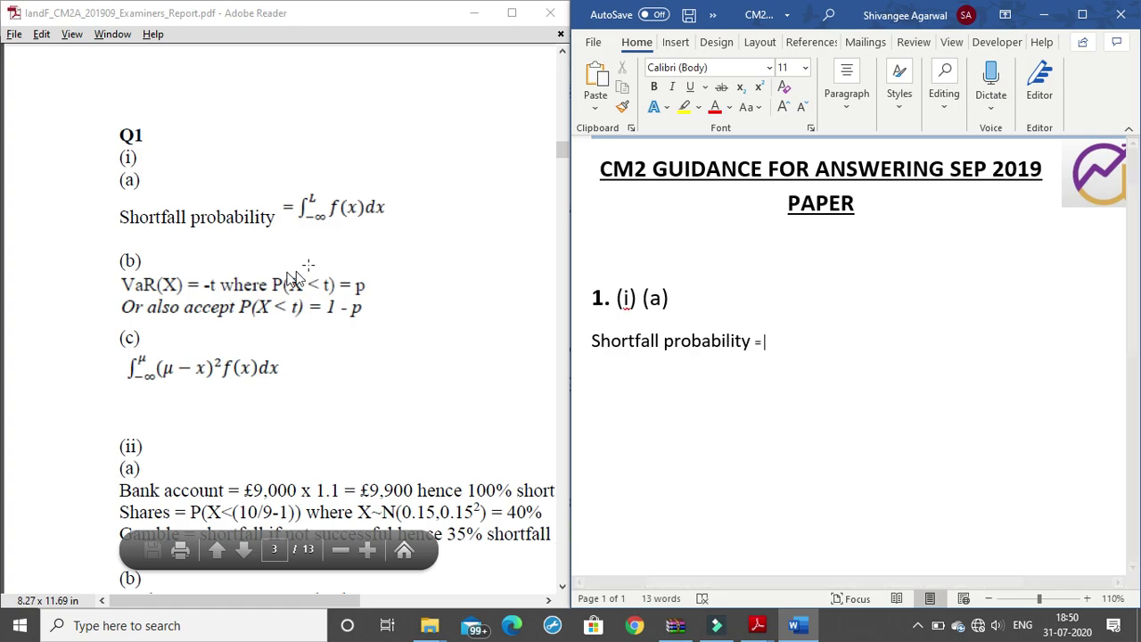
text(NF)
drag(788, 344, 756, 344)
key(BackSpace)
key(BackSpace)
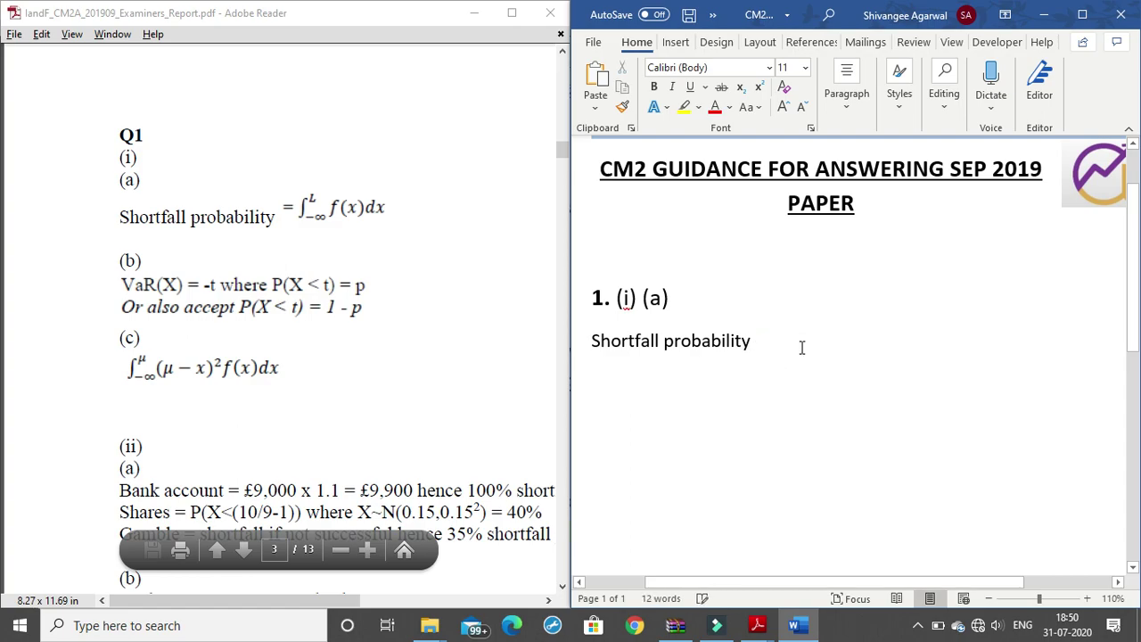
key(Up)
key(Up)
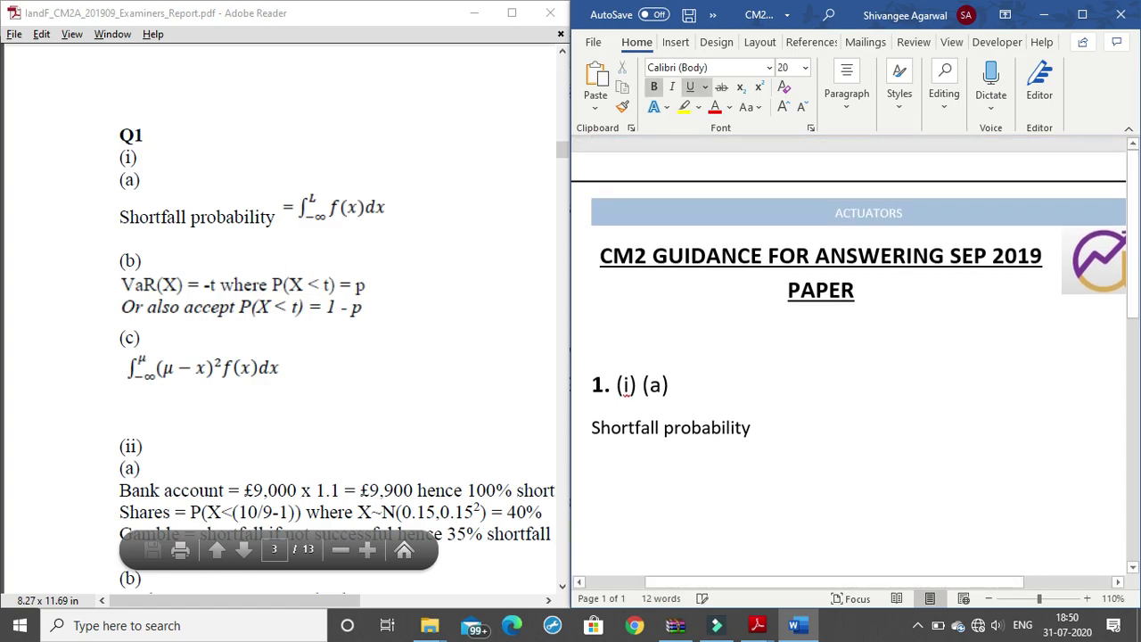
- Type '= INT(-inf,L)' after Shortfall probability, correcting INF to INT
click(750, 428)
scroll(745, 437, down, 2)
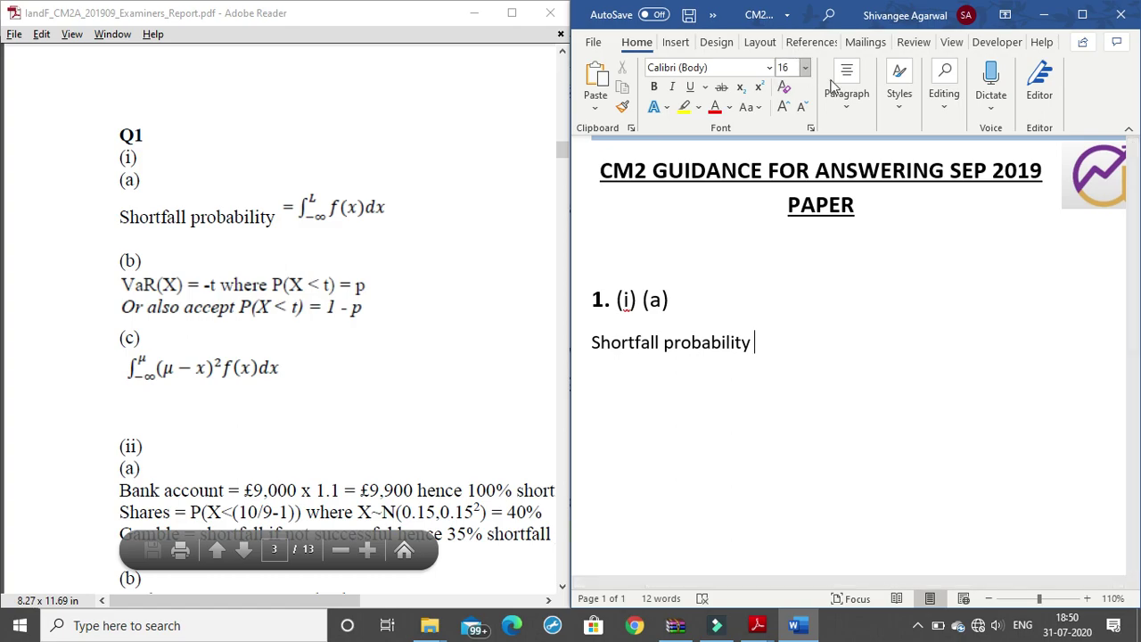
text(= INF)
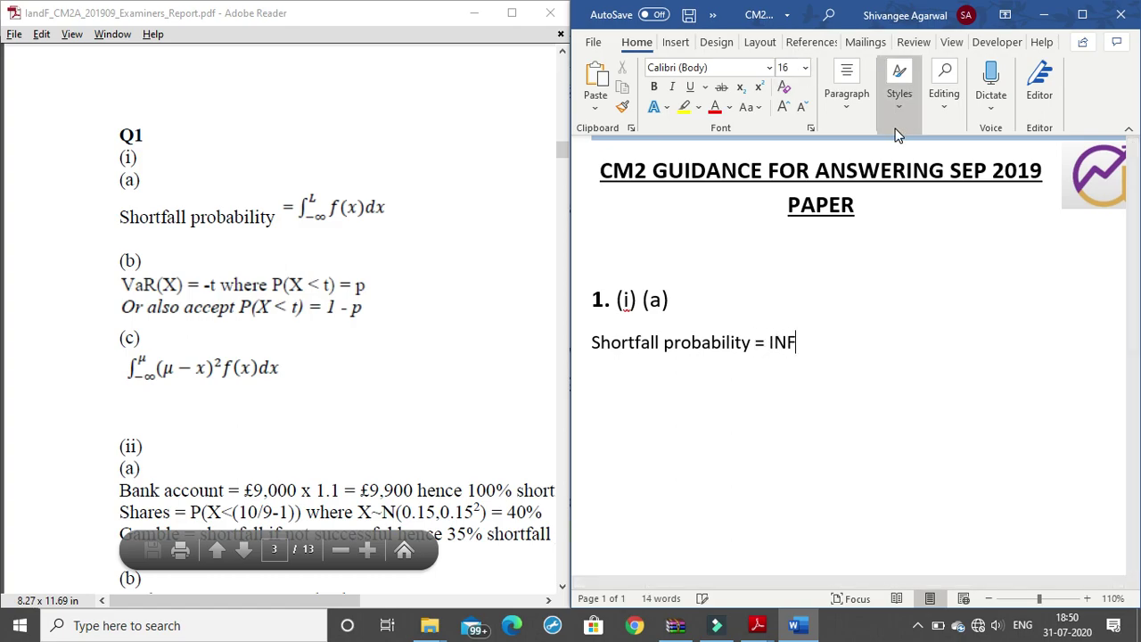
key(BackSpace)
key(BackSpace)
text(nf)
key(BackSpace)
key(BackSpace)
text(NF()
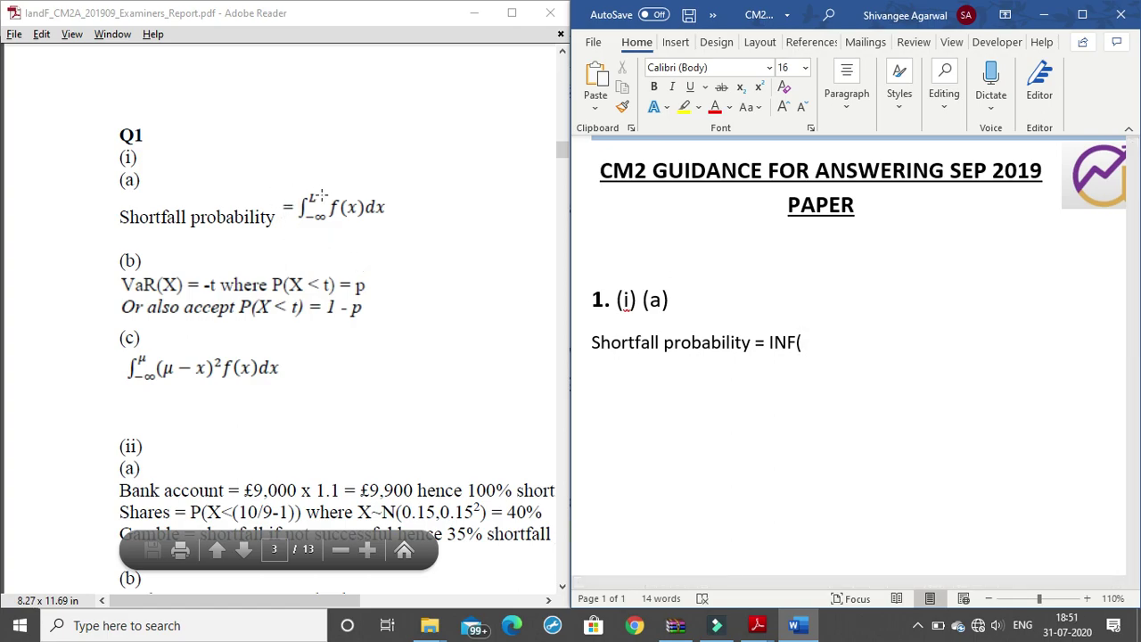
text(-inf)
key(Left)
key(Left)
key(Left)
key(Left)
key(BackSpace)
text(T)
key(Right)
key(Right)
key(Right)
key(Right)
text(,)
text(L))
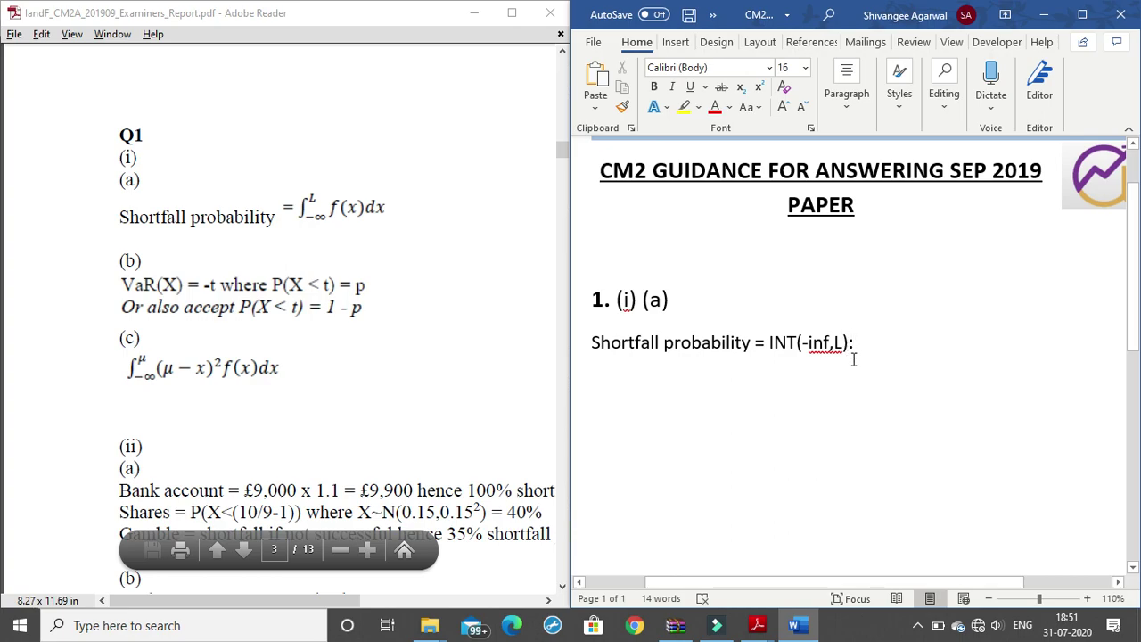
- Add 'f(x) dx' and move the INT formula onto its own indented line
text(f)
text((x))
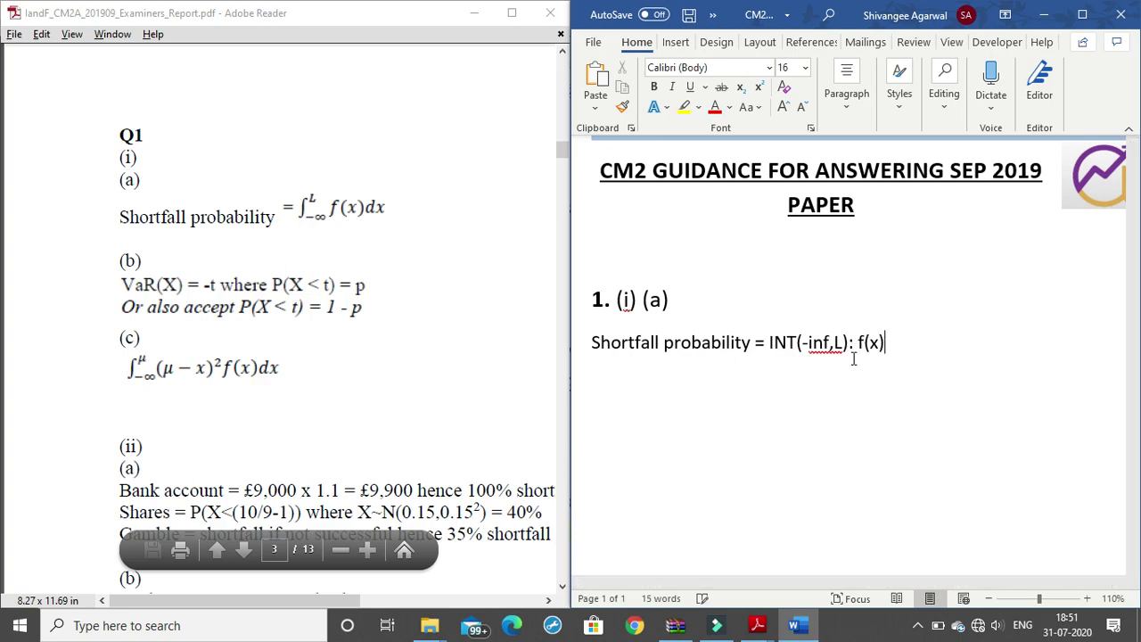
text(dx)
key(Left)
key(Left)
click(768, 342)
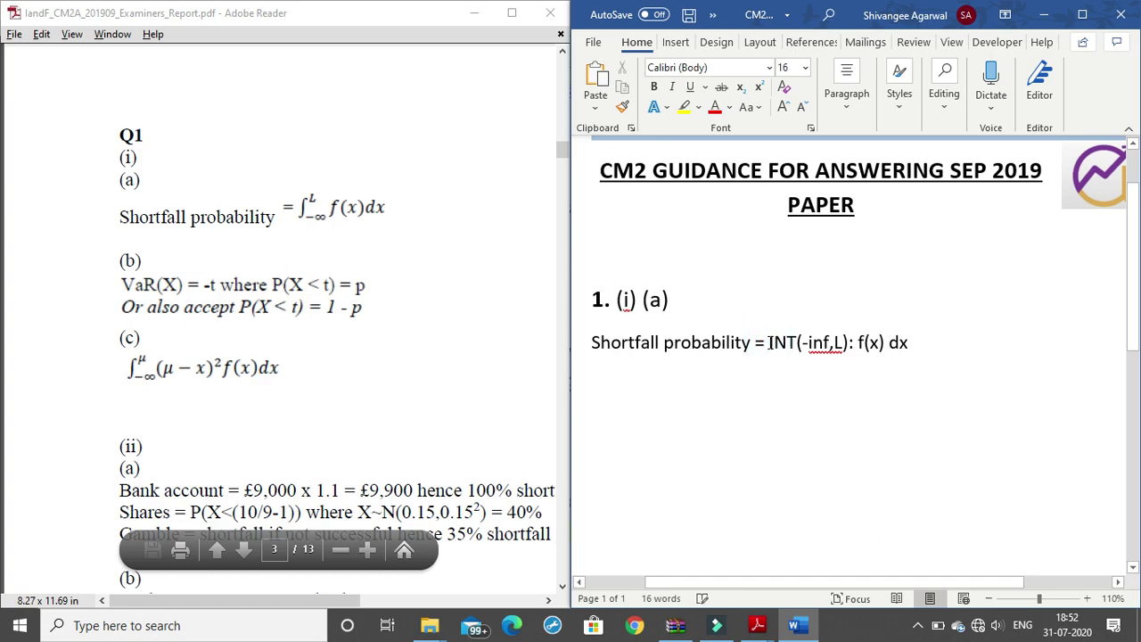
key(Return)
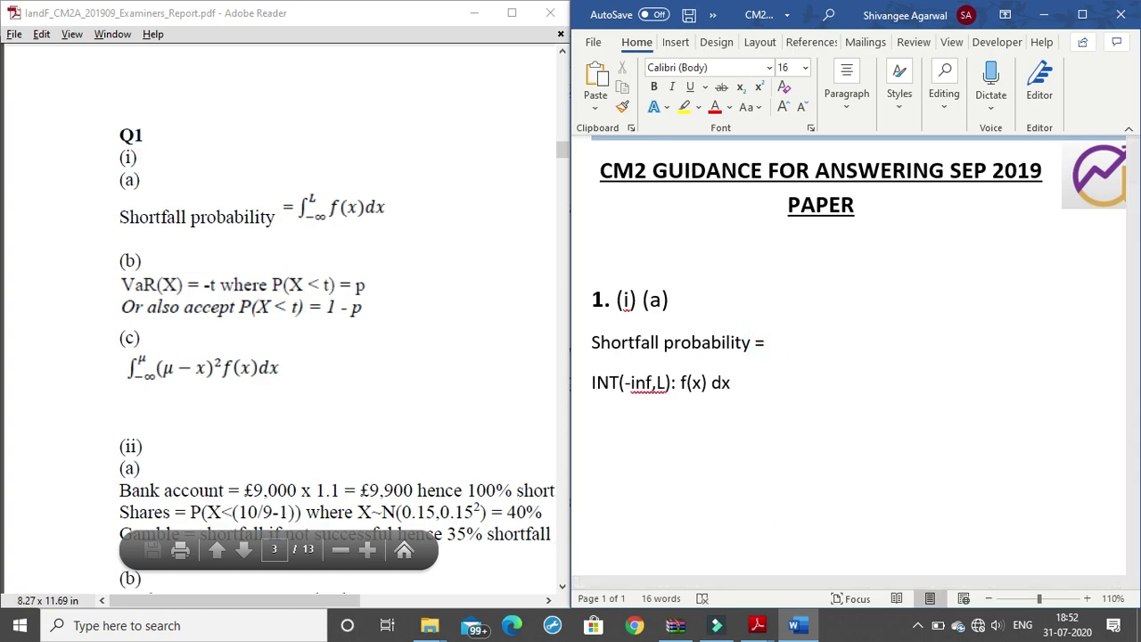
key(Tab)
key(Tab)
key(Tab)
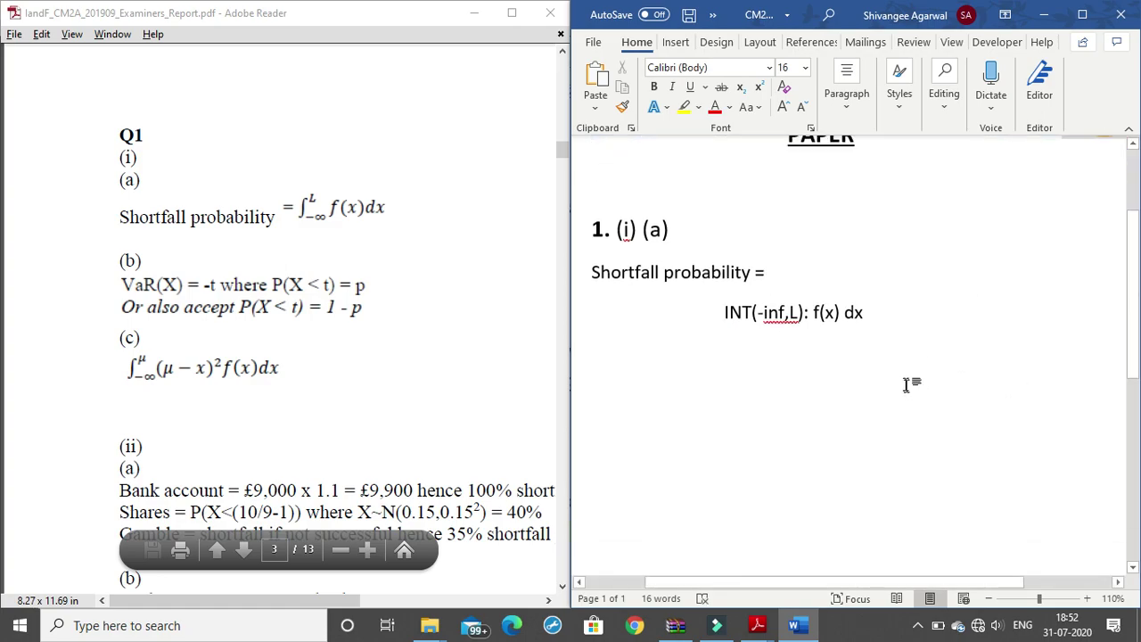
- Start a fresh 16-point line below the completed formula
scroll(909, 389, down, 1)
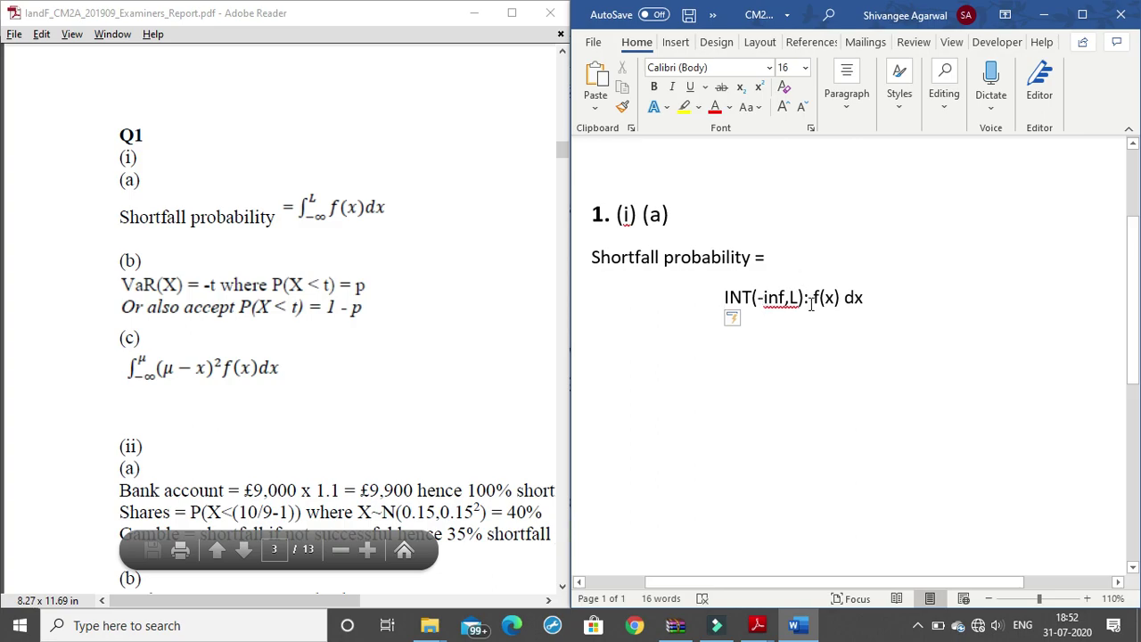
drag(798, 300, 871, 304)
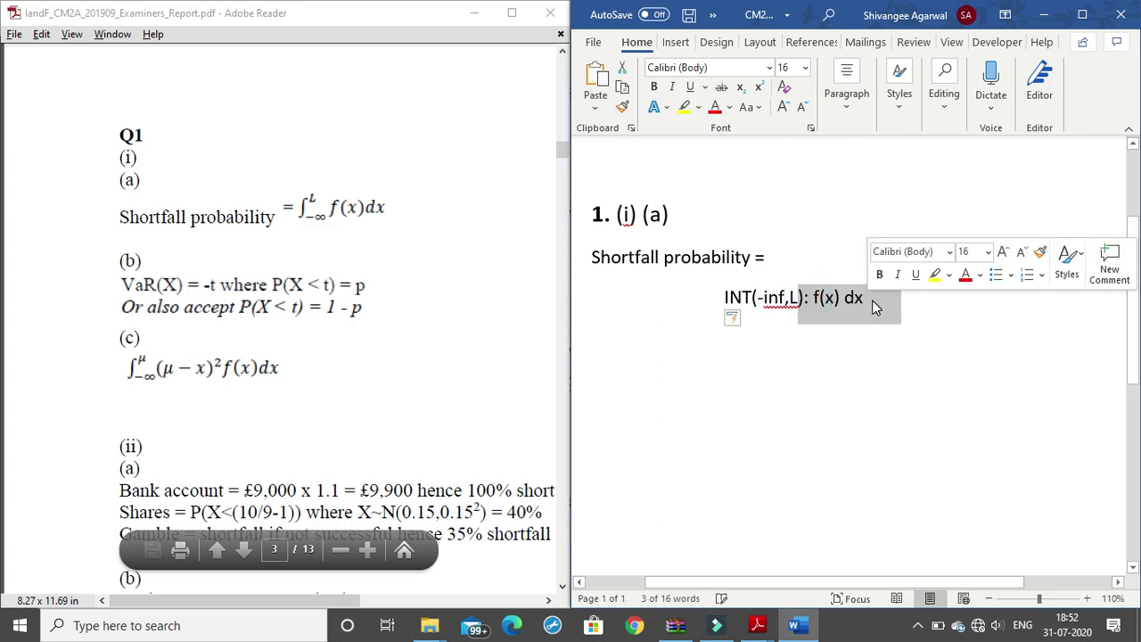
click(872, 307)
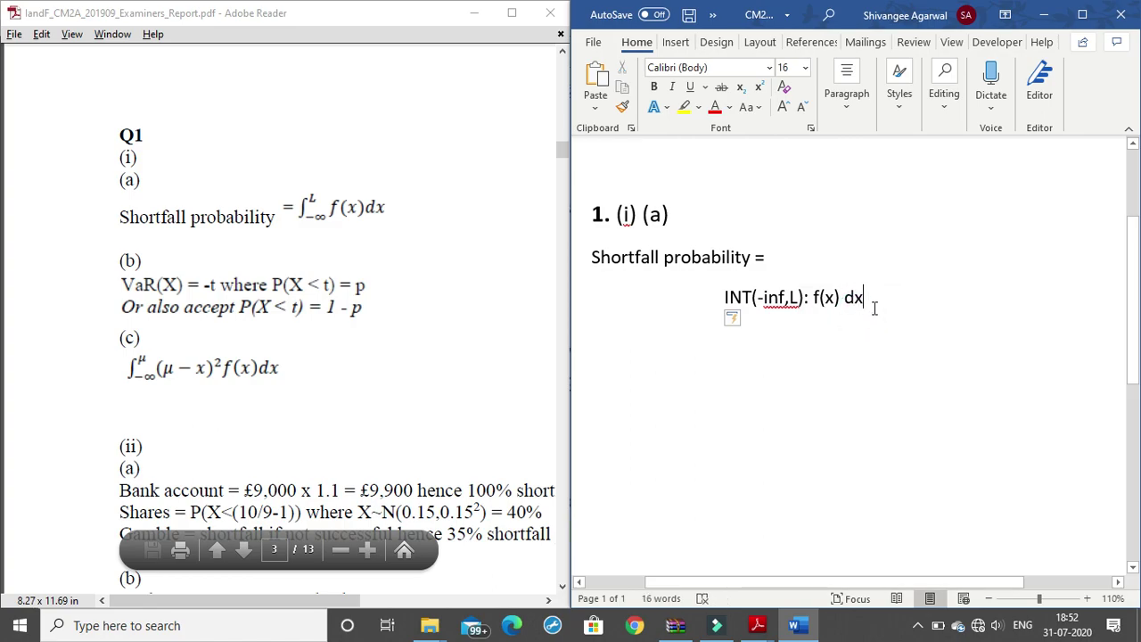
key(Return)
click(584, 330)
click(594, 330)
key(Tab)
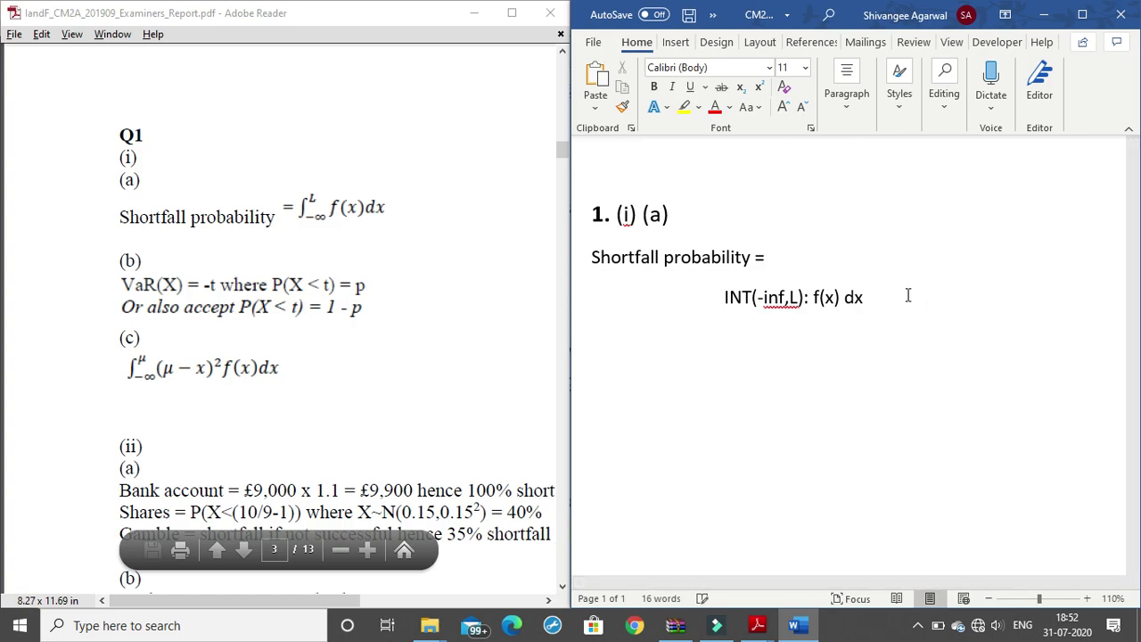
click(876, 297)
key(Return)
click(860, 94)
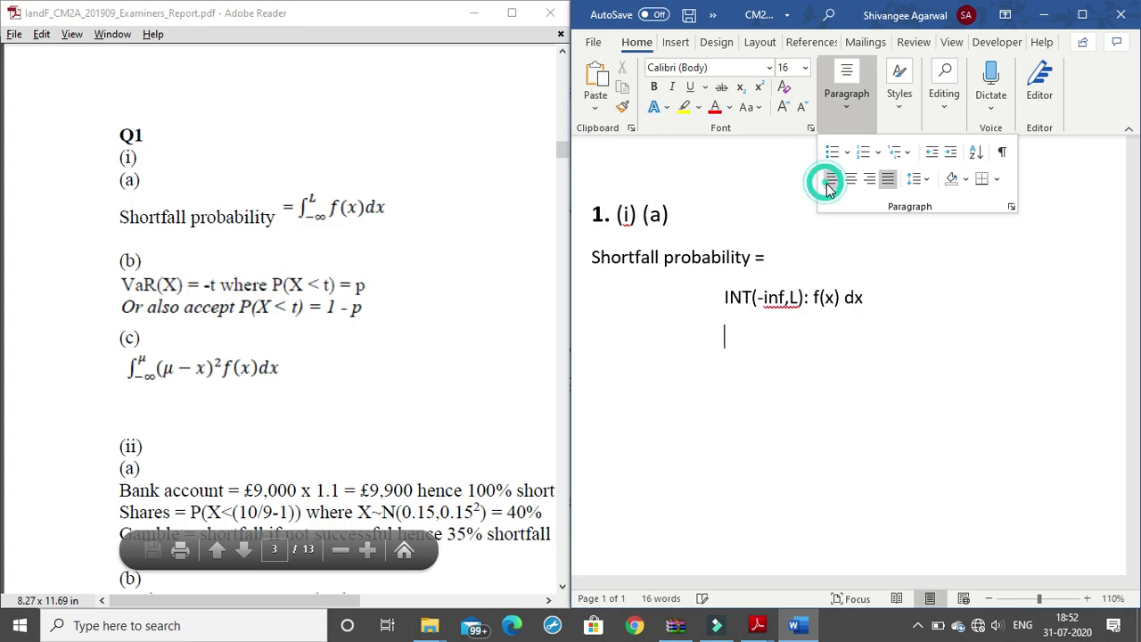
- Type left-aligned answer '(b) VaR(X) = -t where P(X<t)=p'
click(784, 349)
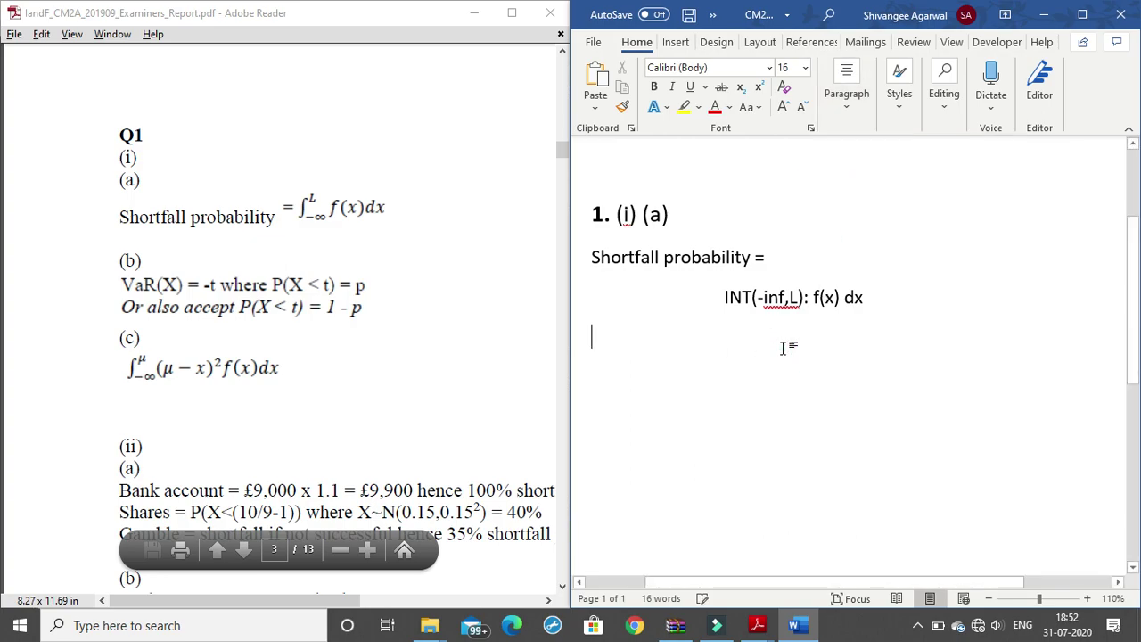
text((b))
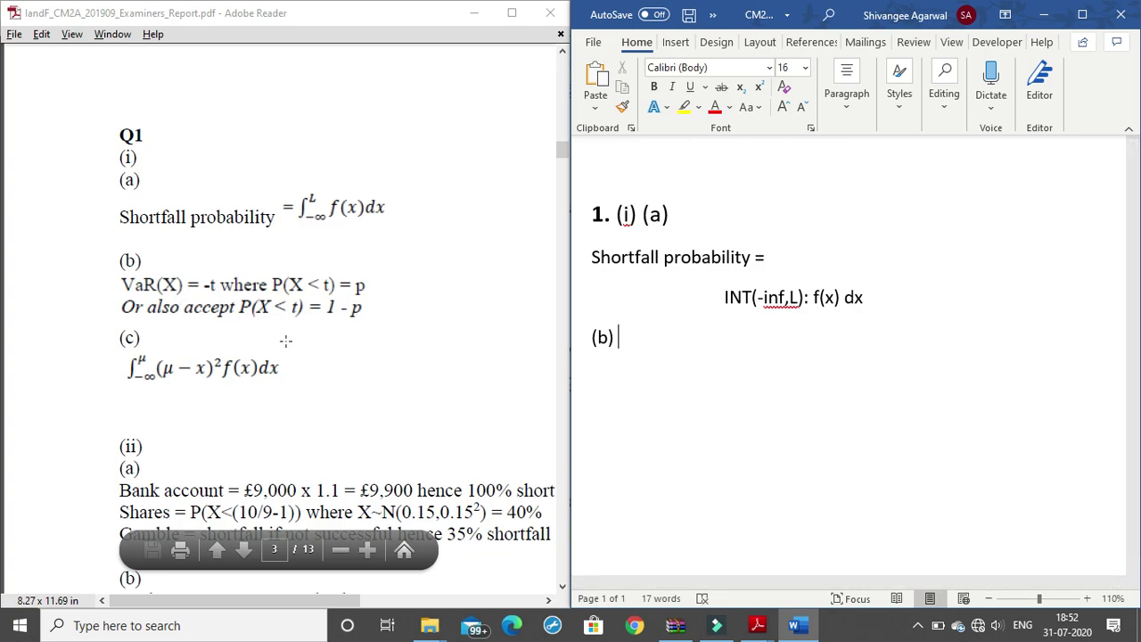
scroll(194, 299, down, 2)
scroll(194, 300, down, 1)
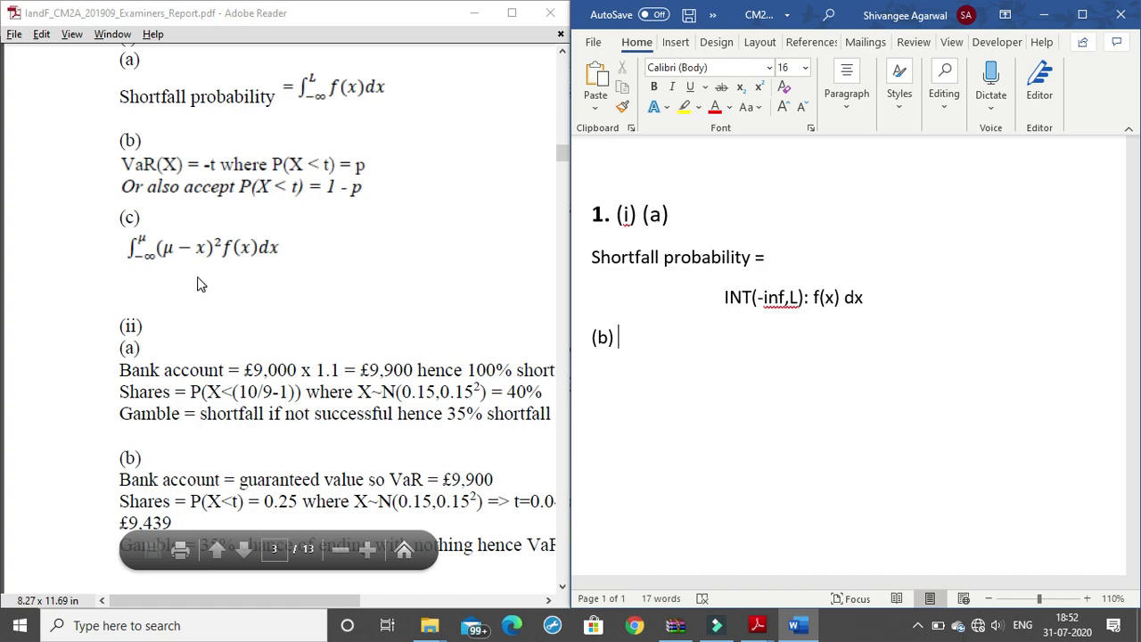
text(VaR)
text(()
text(X))
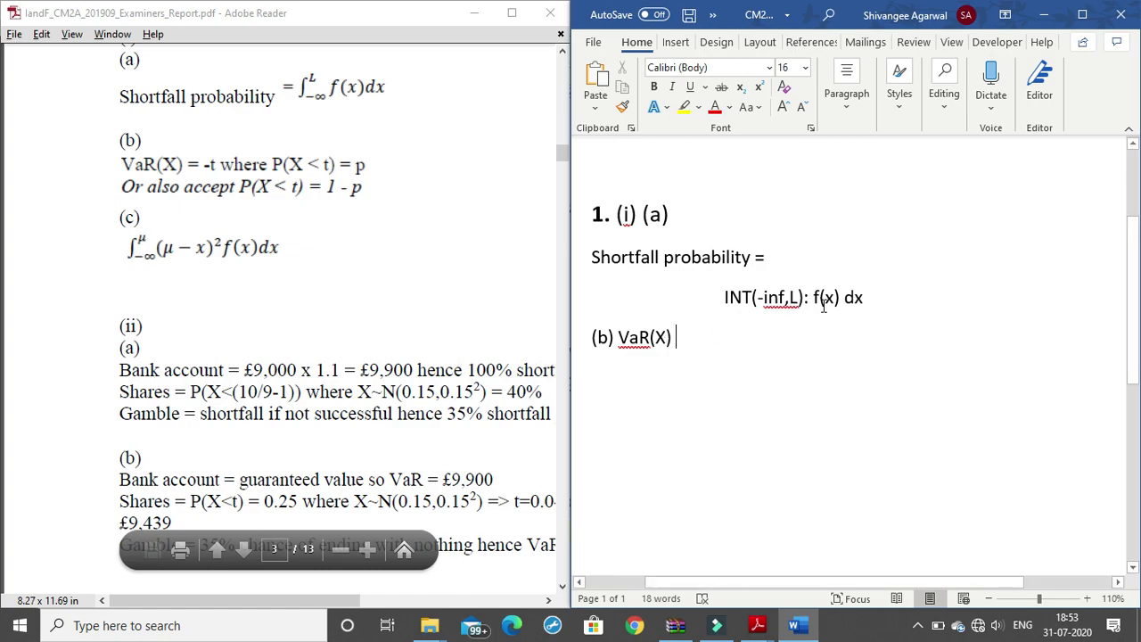
text(=)
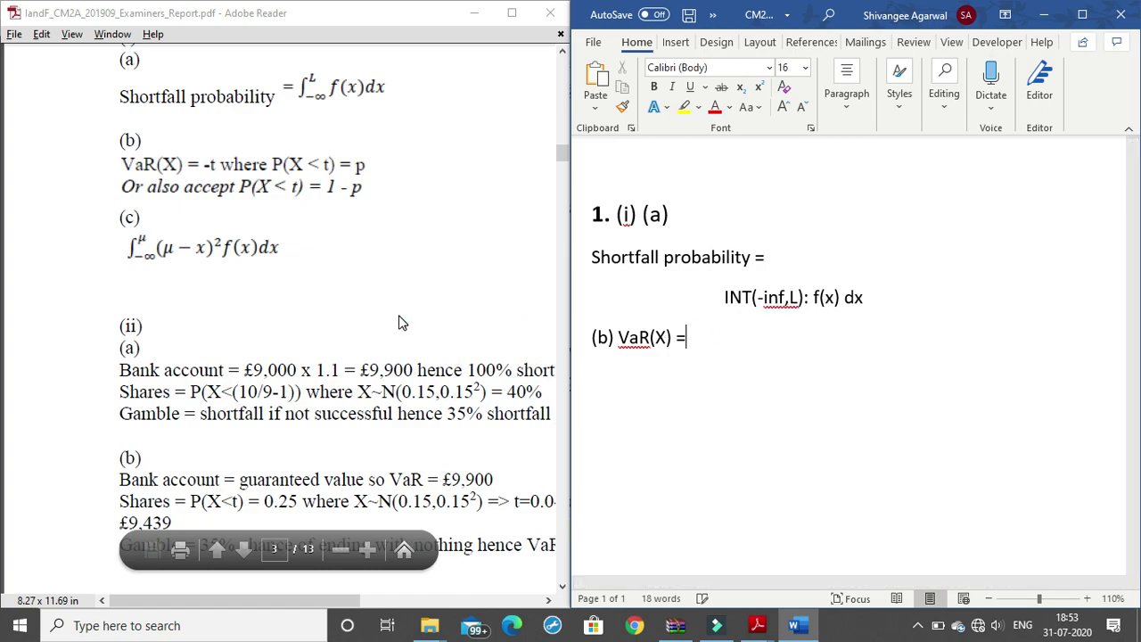
text( -t )
text(where P()
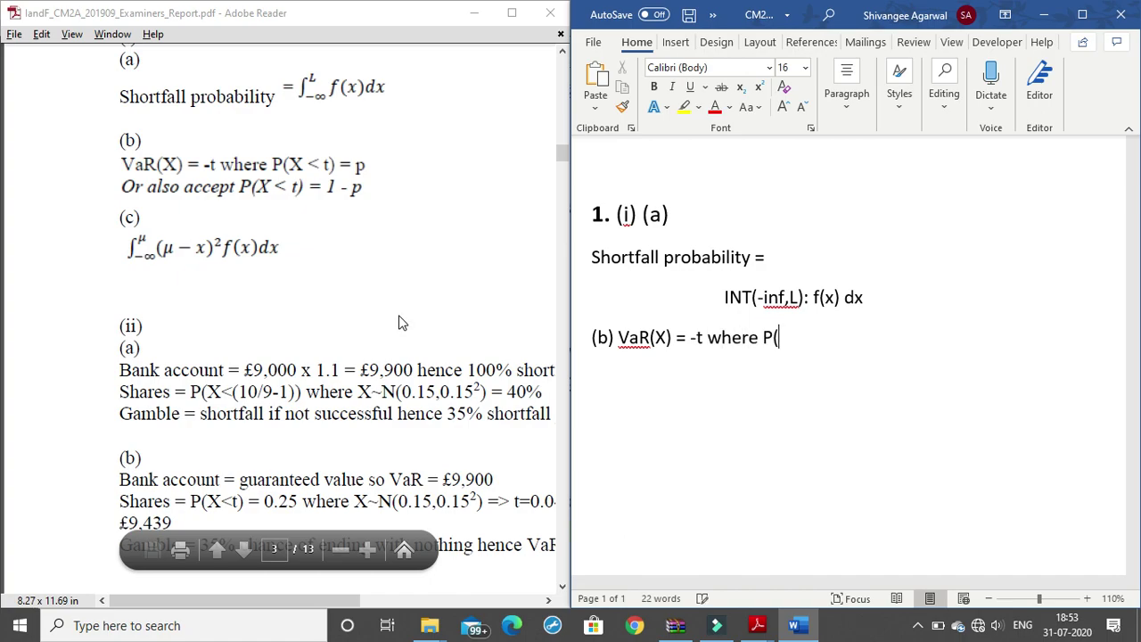
text(X<t)=p)
- Add an 'Or,' line and a '(c)' label, undoing the © AutoCorrect
key(Return)
text(Or)
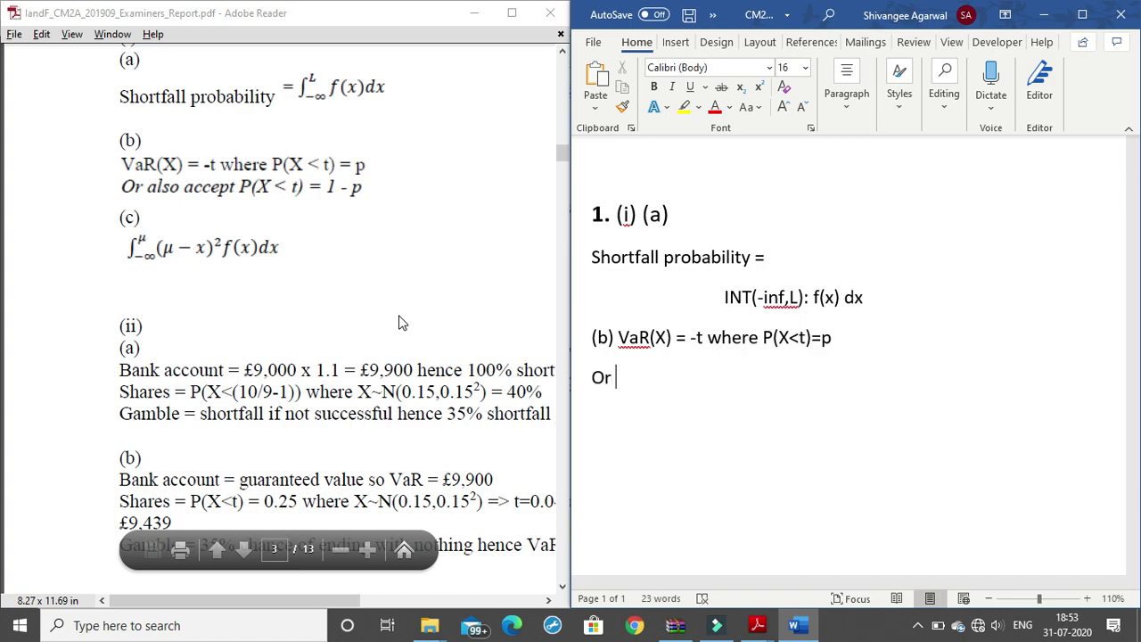
text( also)
key(BackSpace)
key(BackSpace)
key(BackSpace)
key(BackSpace)
key(BackSpace)
text(,)
key(Return)
text((c))
key(BackSpace)
text((c))
key(ctrl+z)
click(141, 238)
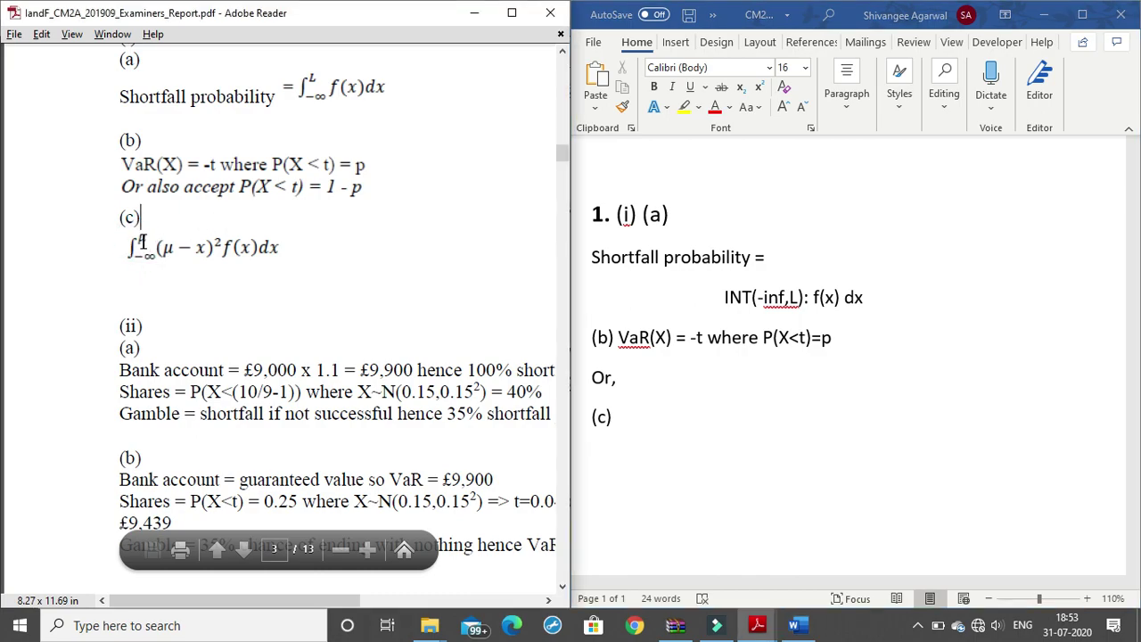
- Type 'INT(-inf,mu): (mu - x)^ f(x)' after the (c) label
click(619, 417)
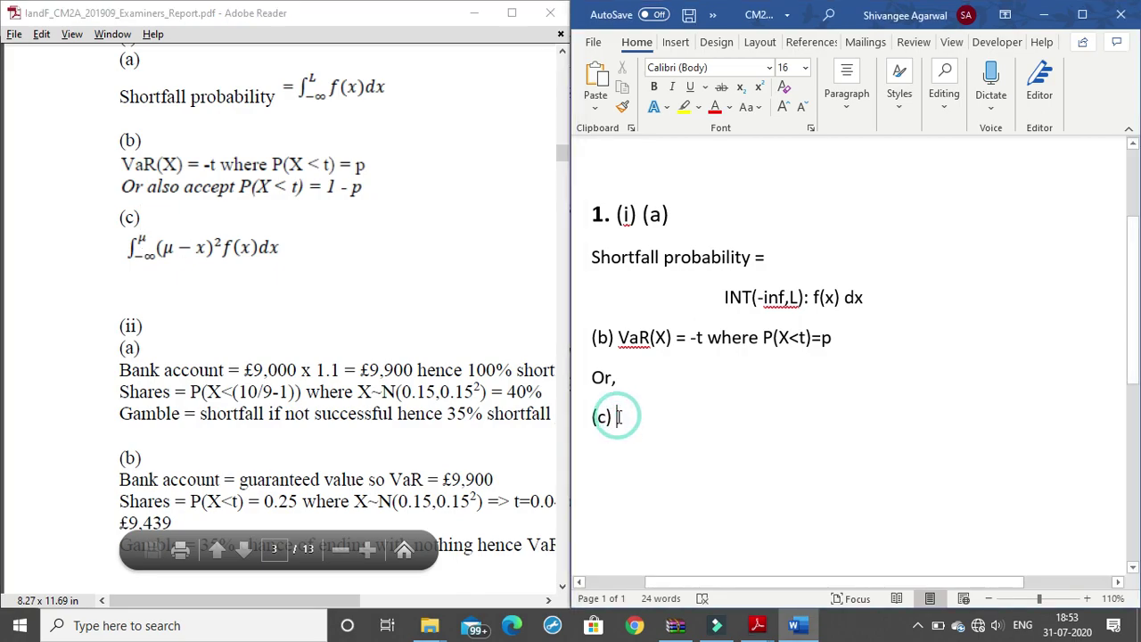
scroll(670, 400, down, 2)
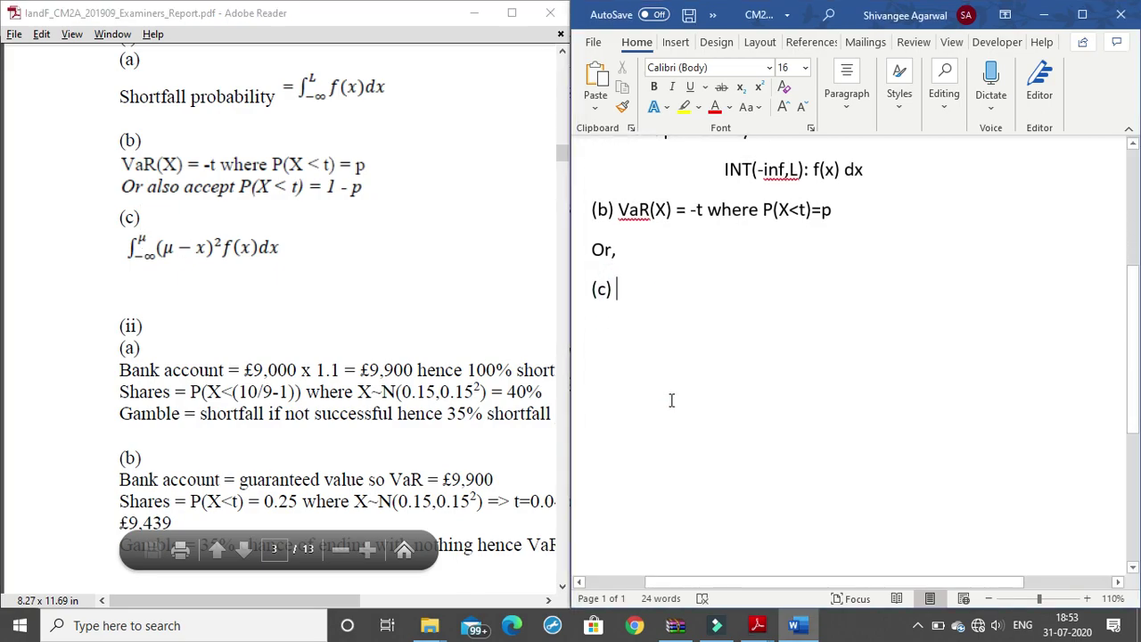
text(INT)
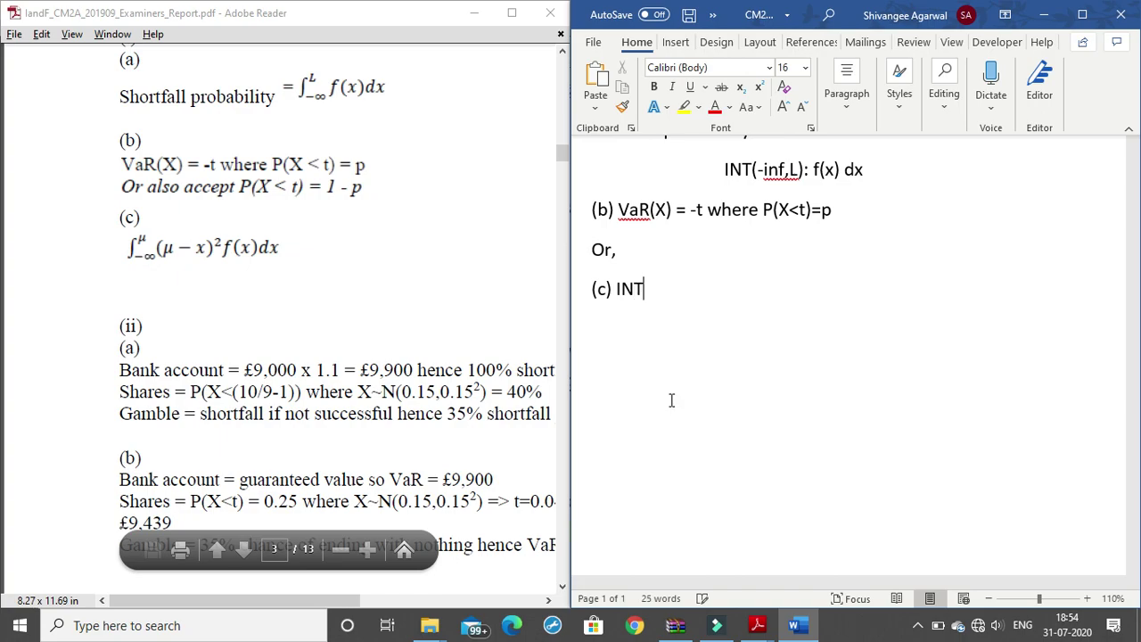
text((-inf,)
text(mu))
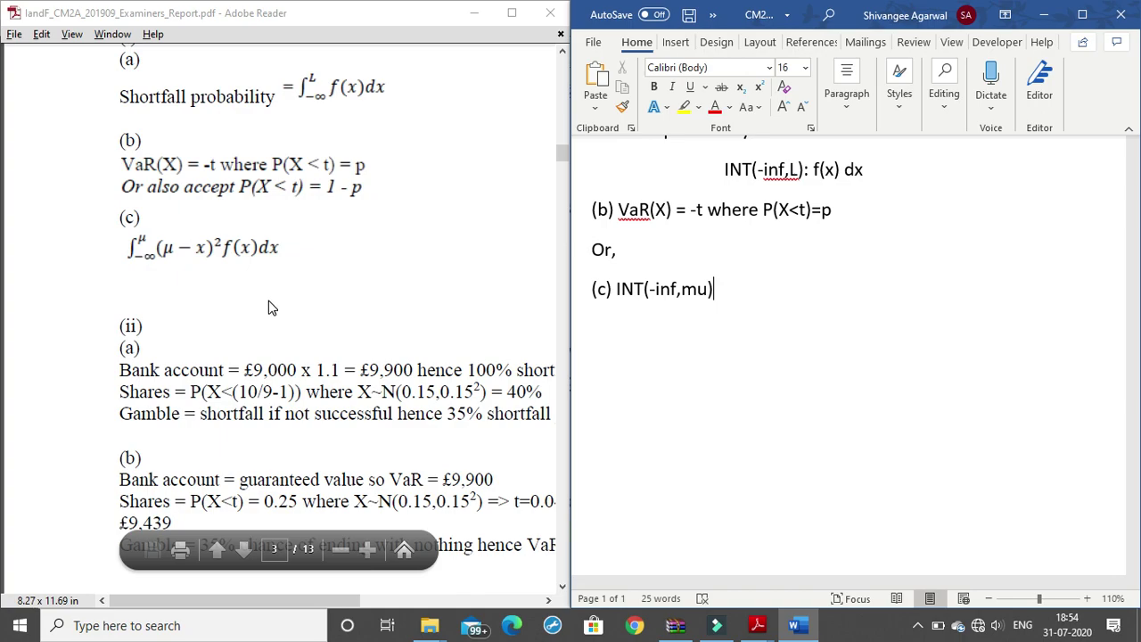
text(:)
text( ()
text(mu)
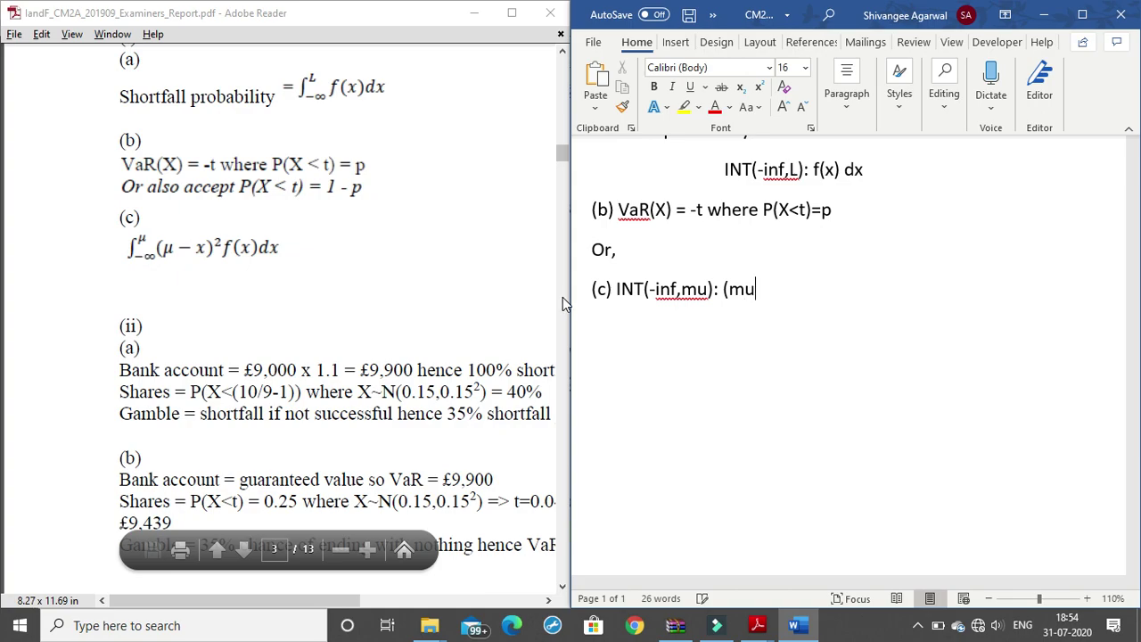
text( - x))
text(^2)
text( f(x))
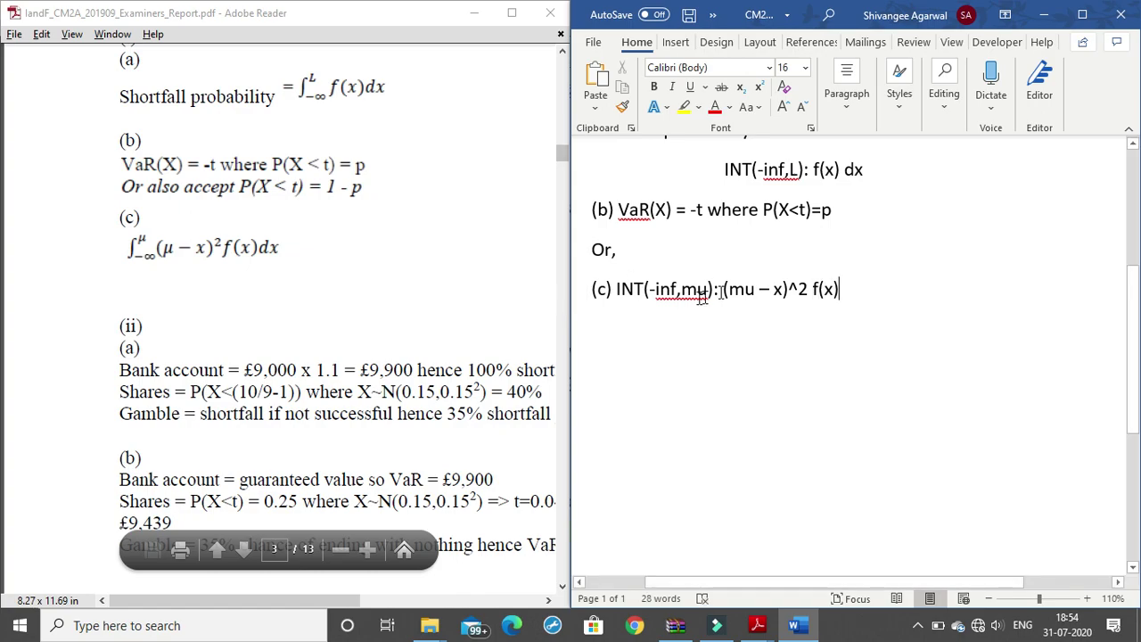
click(809, 287)
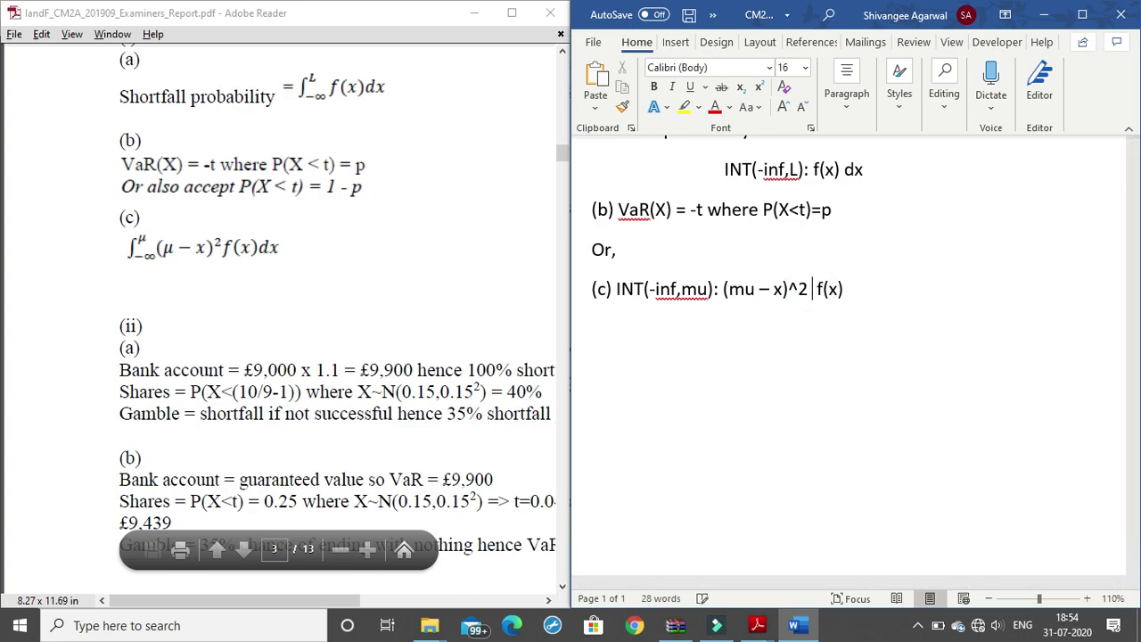
- Add '*' before f(x) and wrap the squared term in parentheses on line (c)
text(*)
key(Left)
key(Left)
key(Left)
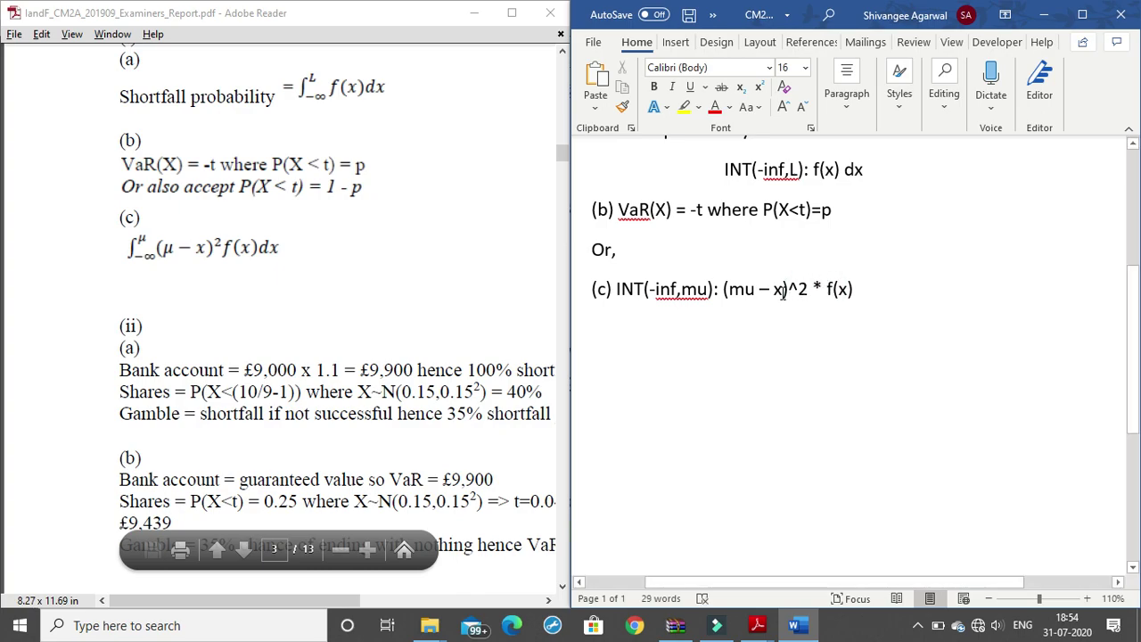
click(808, 293)
text())
click(725, 288)
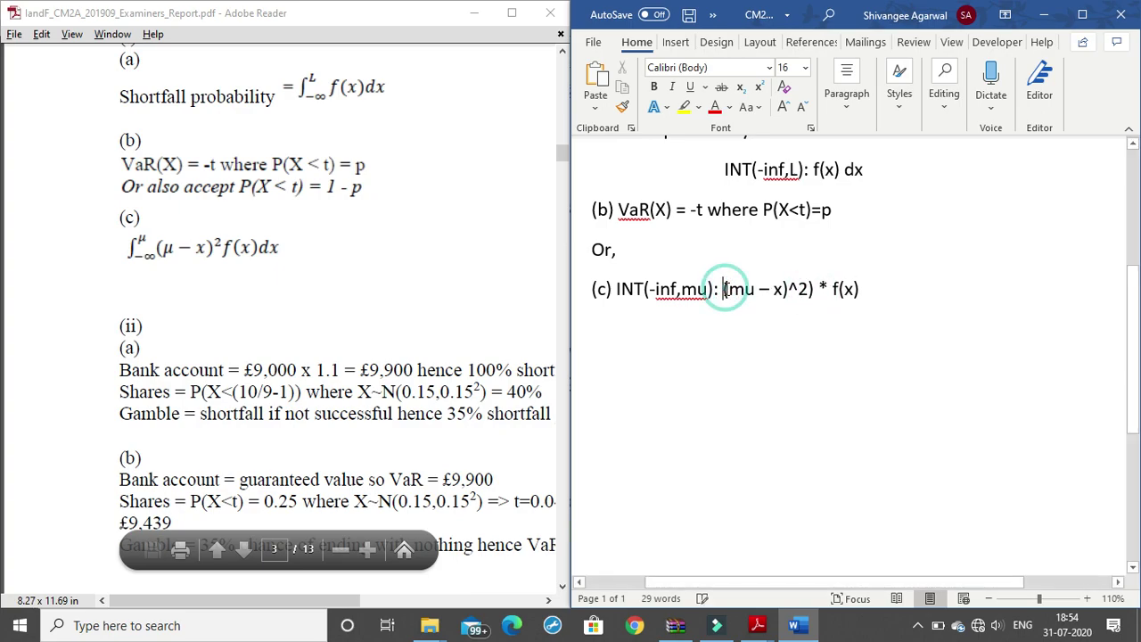
text(()
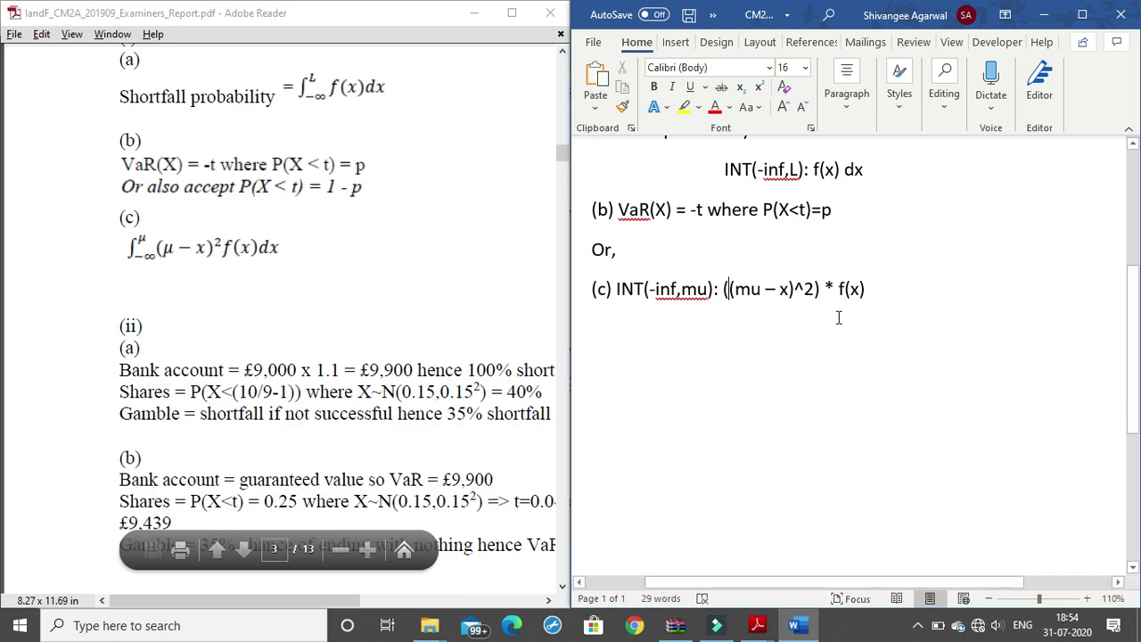
- Check the new brackets, the ^2 exponent and (mu on line (c)
double_click(727, 289)
click(821, 291)
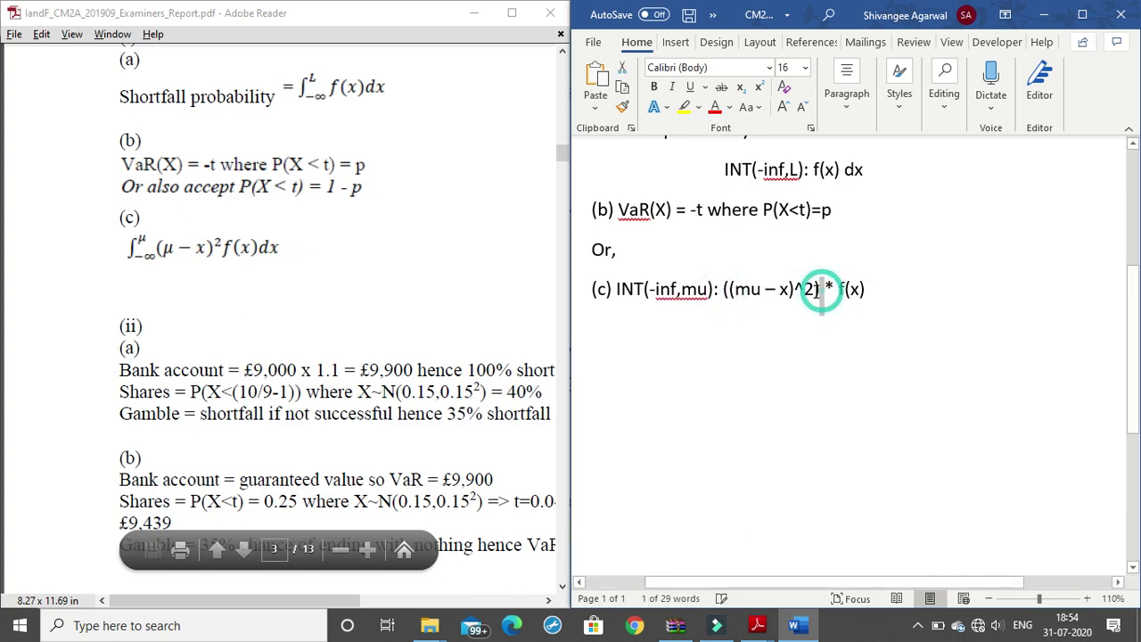
click(836, 342)
drag(864, 291, 843, 290)
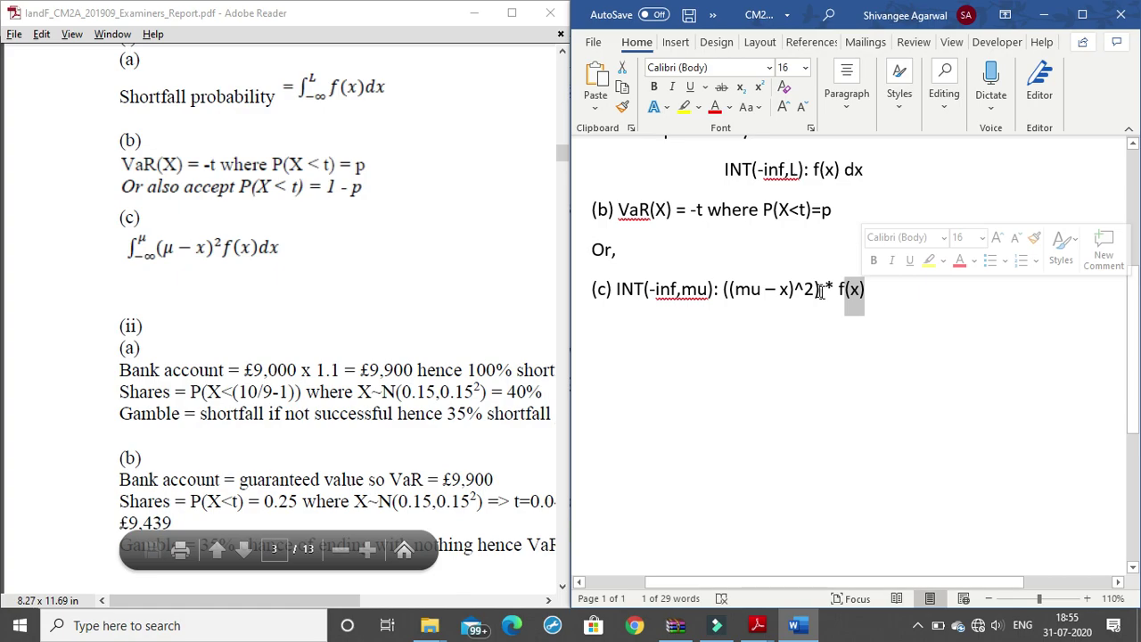
drag(822, 290, 725, 289)
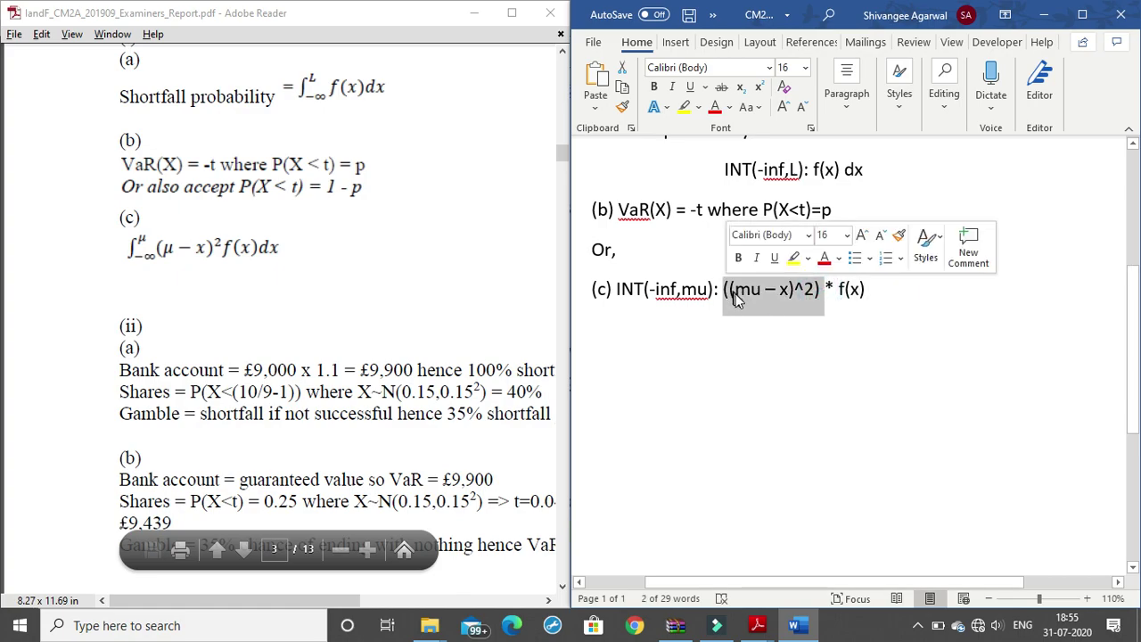
click(749, 290)
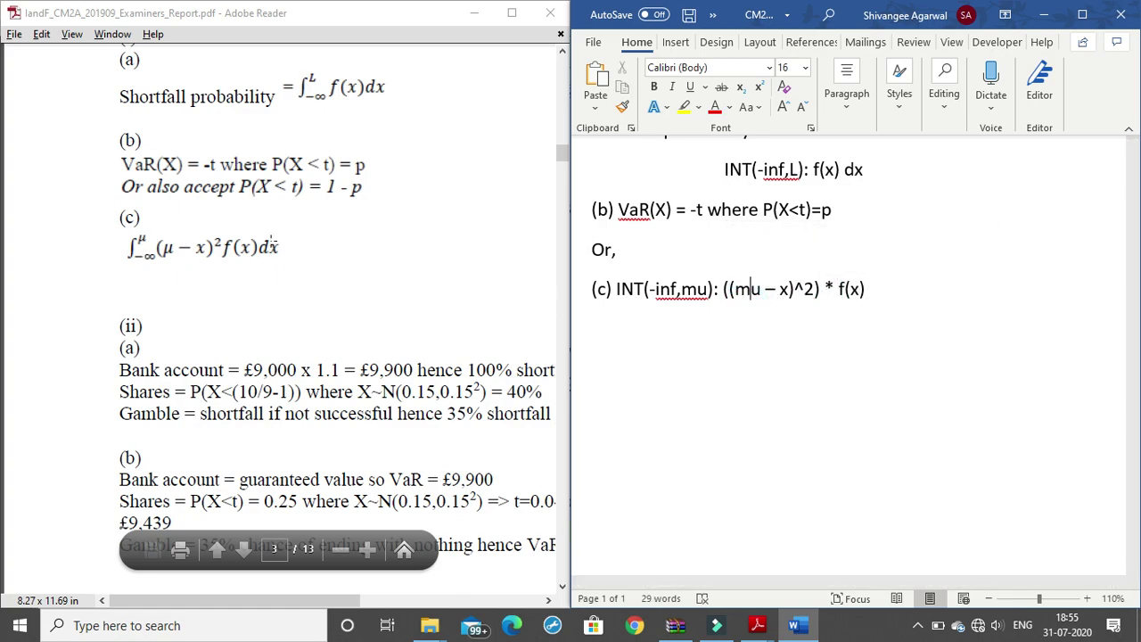
click(789, 287)
drag(790, 288, 802, 288)
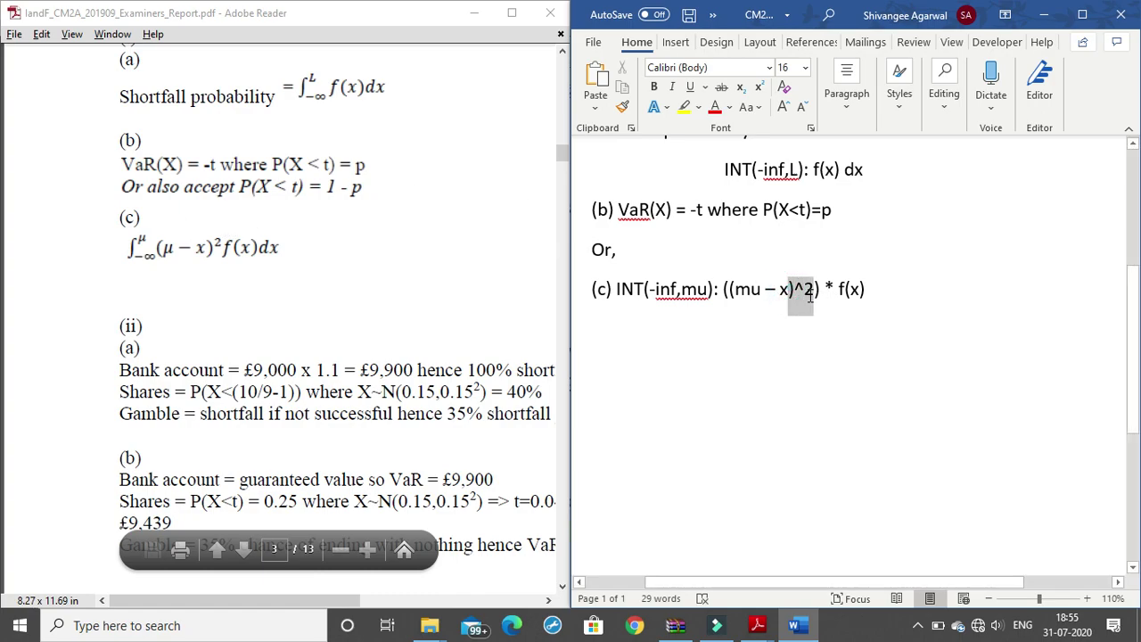
click(800, 303)
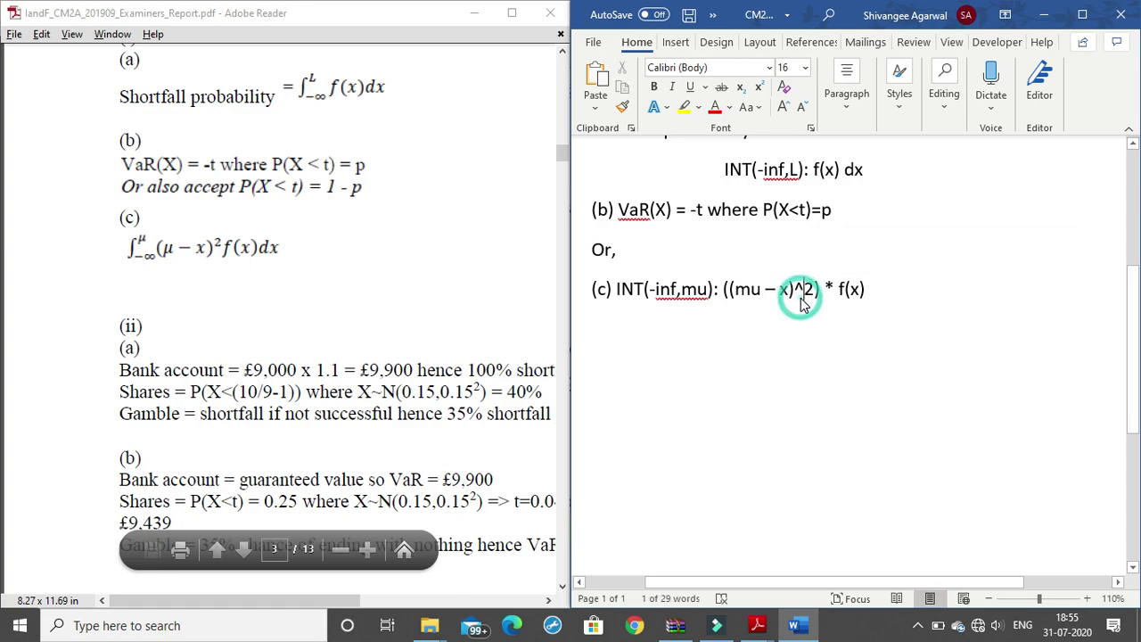
click(882, 289)
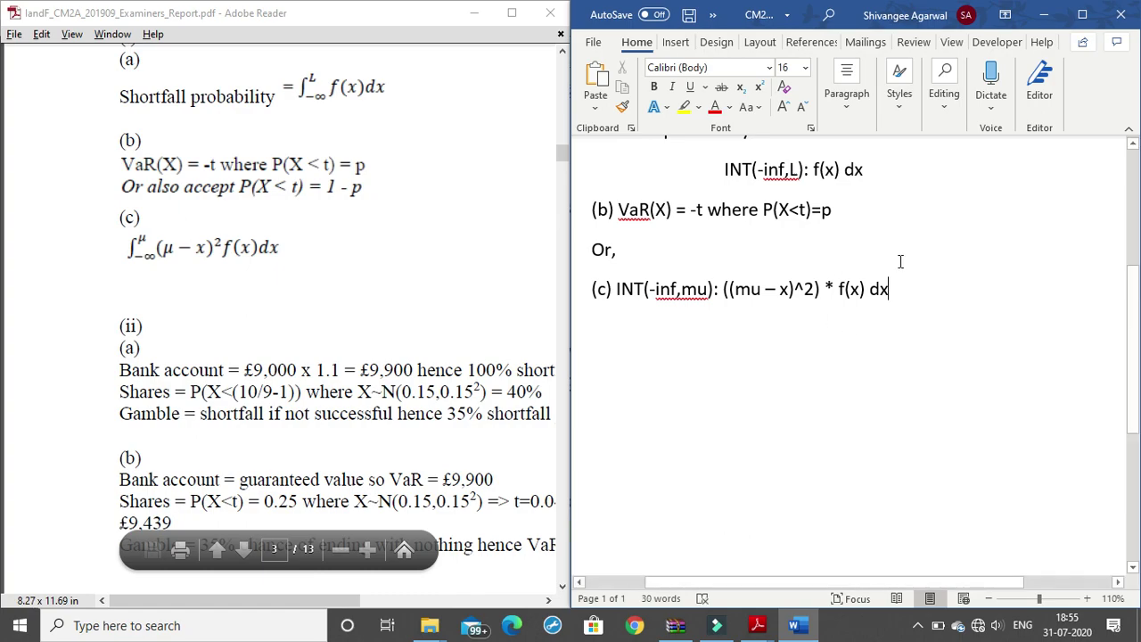
text(dx)
click(764, 288)
drag(763, 288, 729, 290)
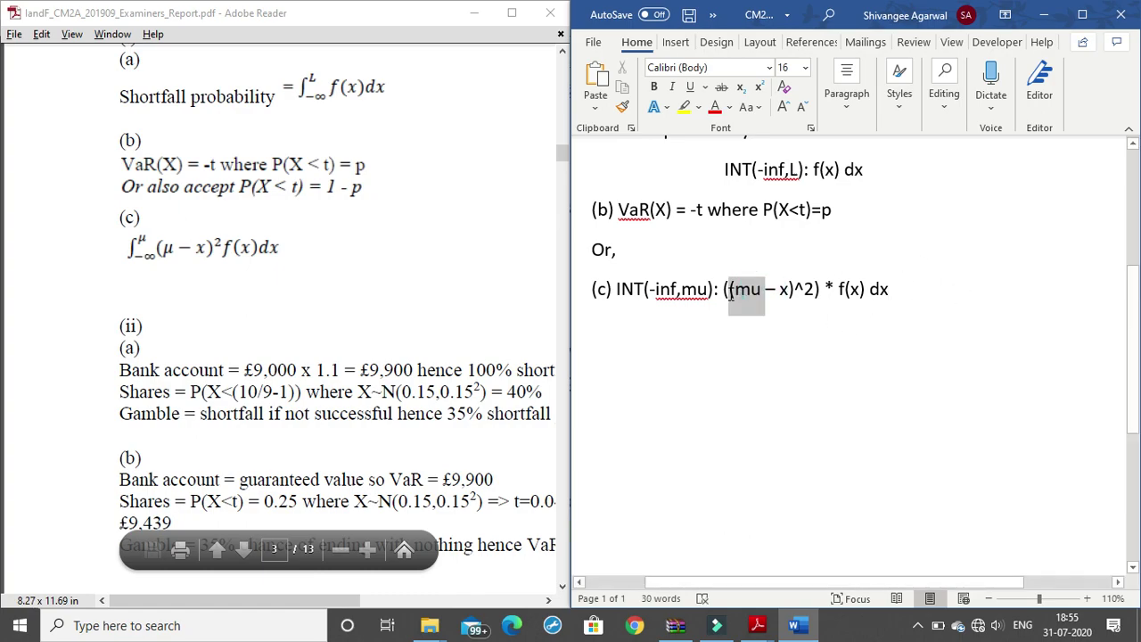
click(928, 308)
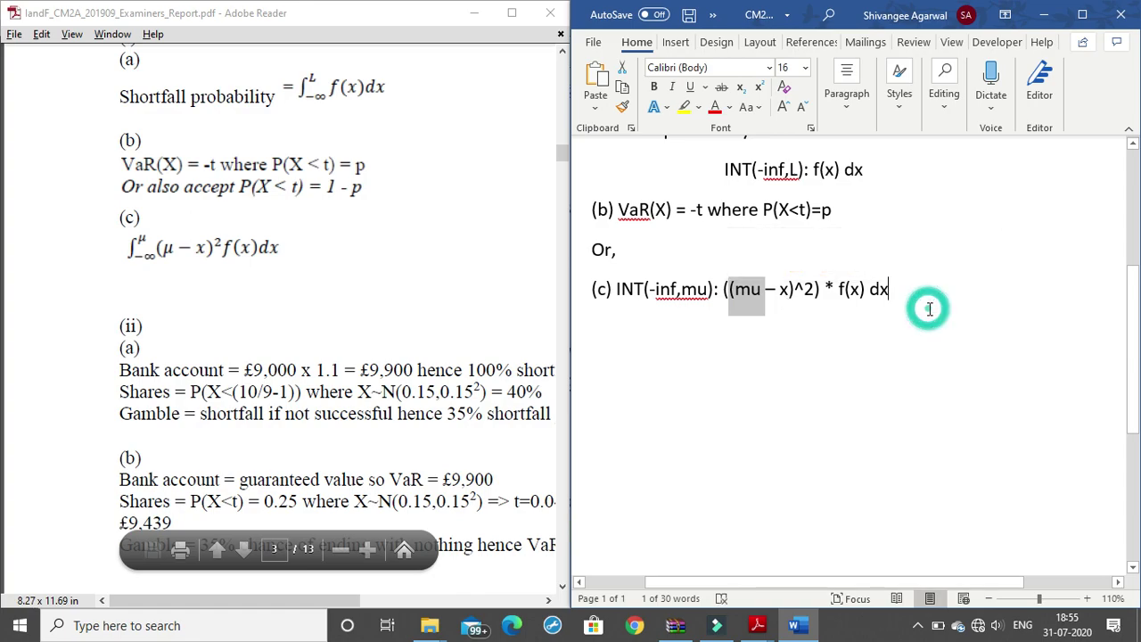
- Open the full Symbol dialog and browse the Greek and Coptic character subset
click(675, 41)
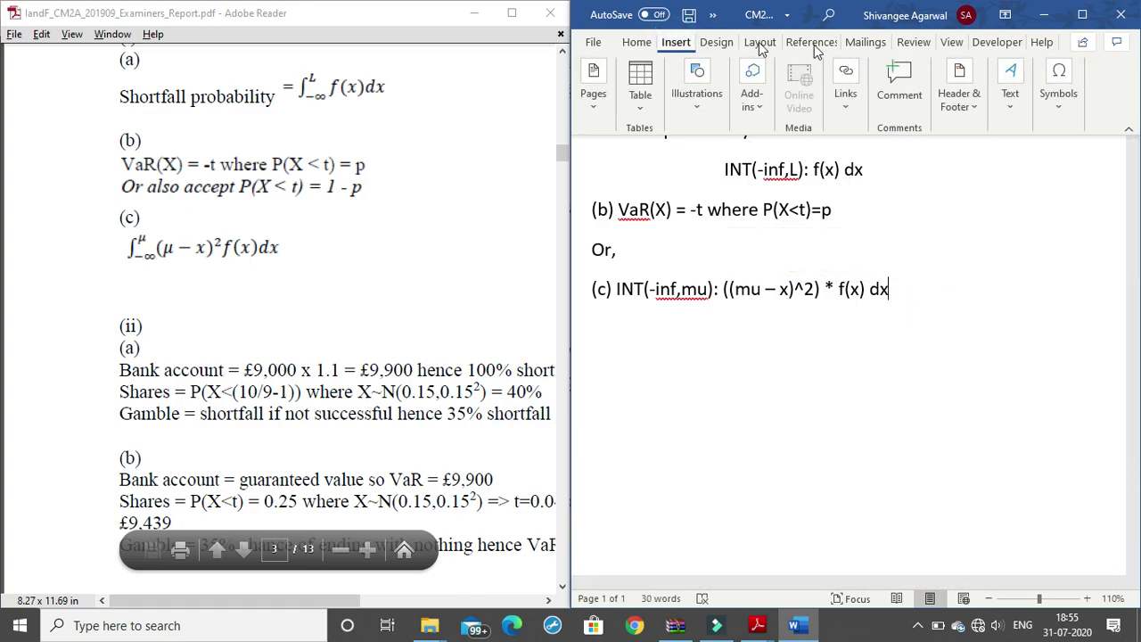
click(1057, 93)
click(1111, 193)
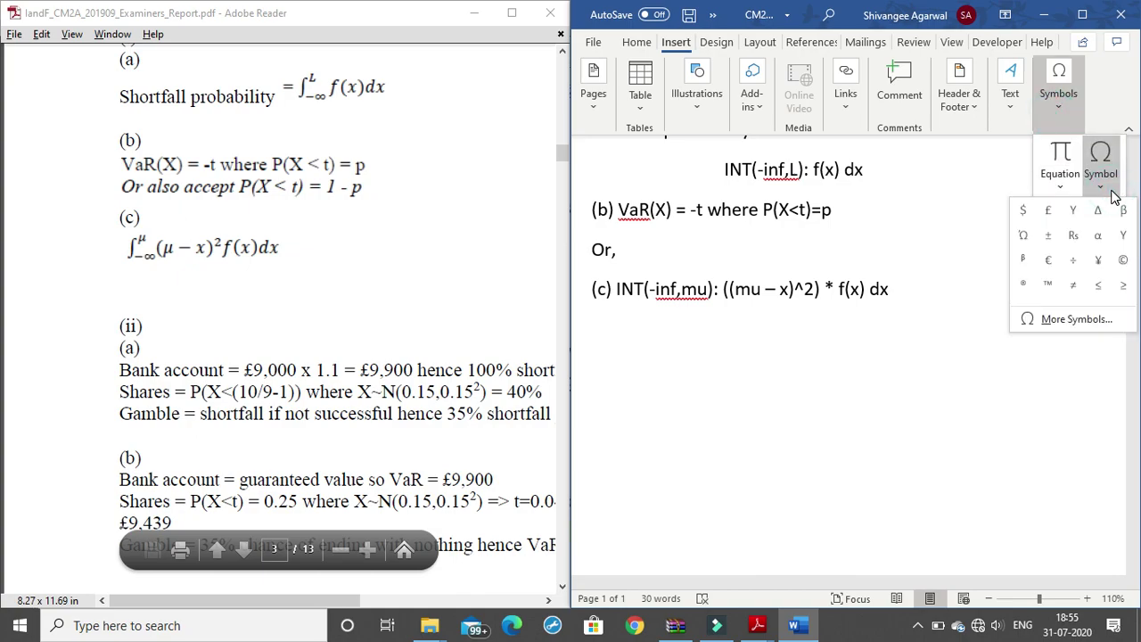
click(1077, 320)
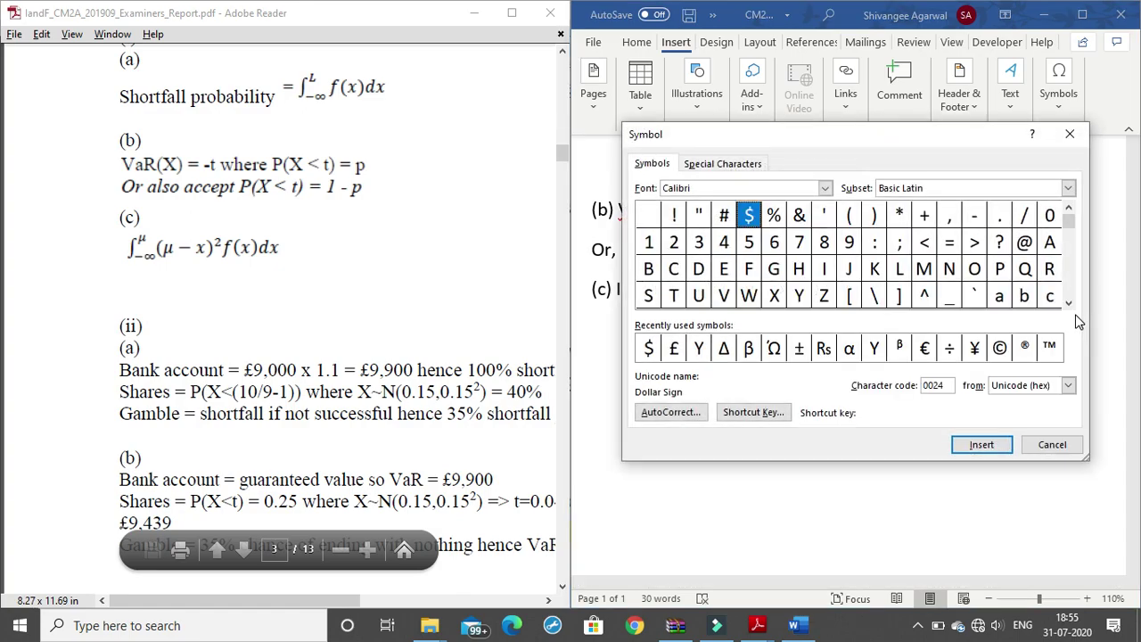
click(1066, 189)
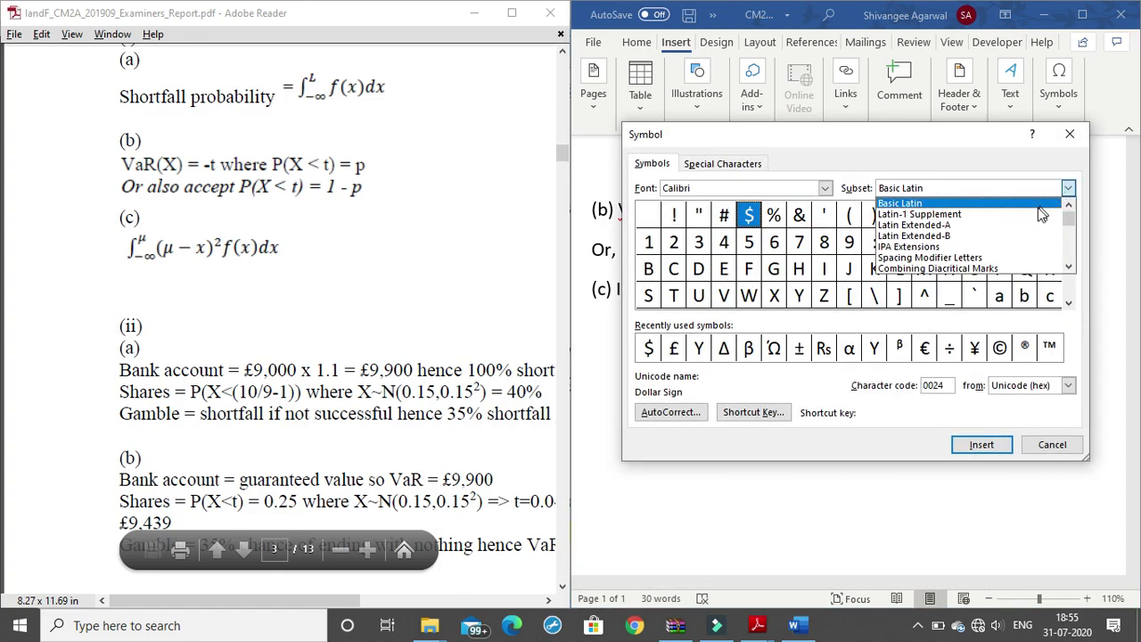
drag(1068, 218, 1076, 237)
key(Down)
key(Down)
key(Down)
key(Down)
key(Down)
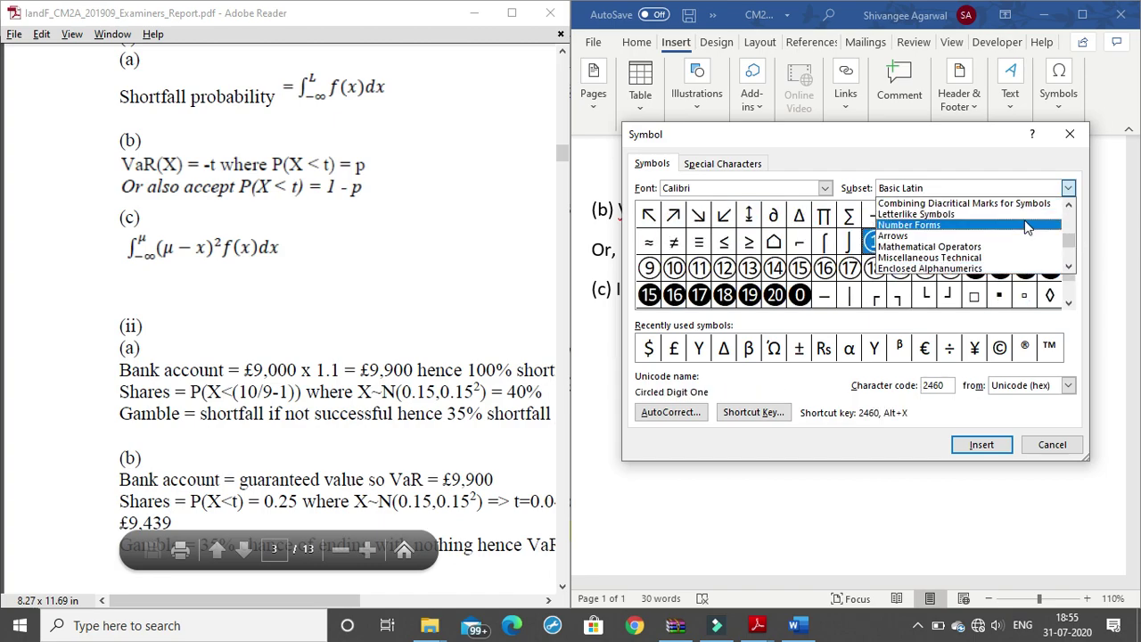
scroll(1025, 228, up, 10)
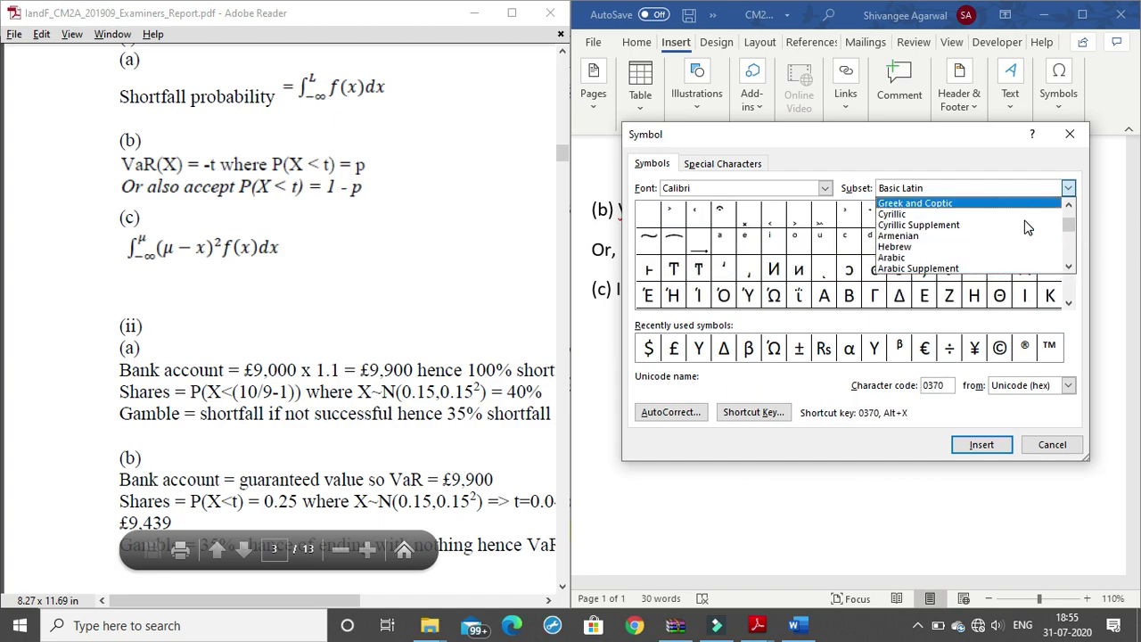
click(970, 204)
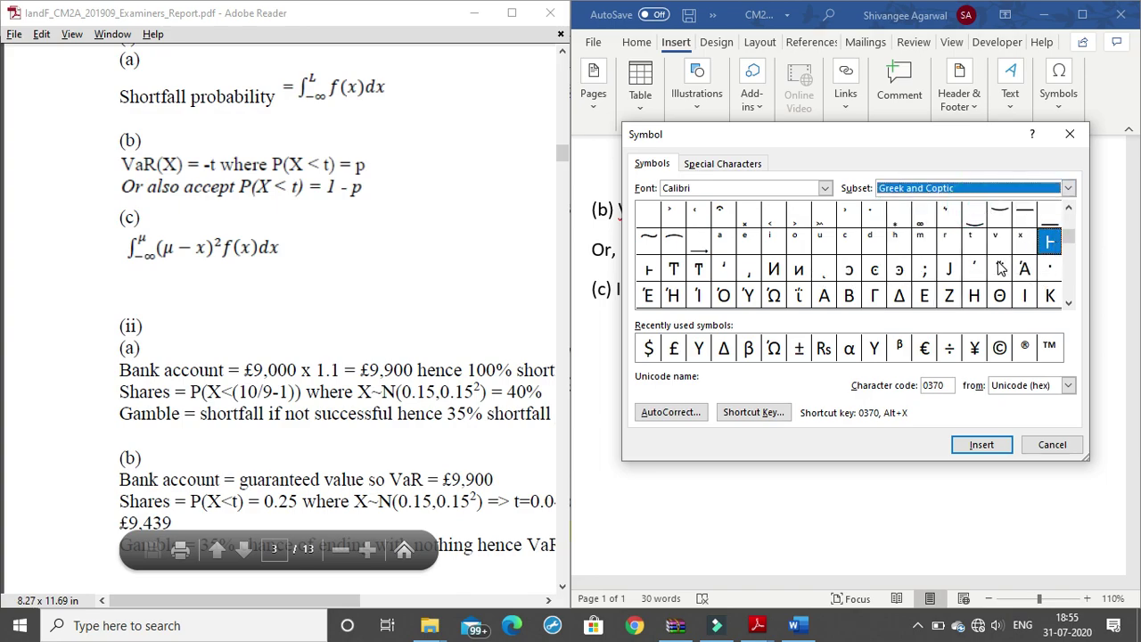
click(1057, 241)
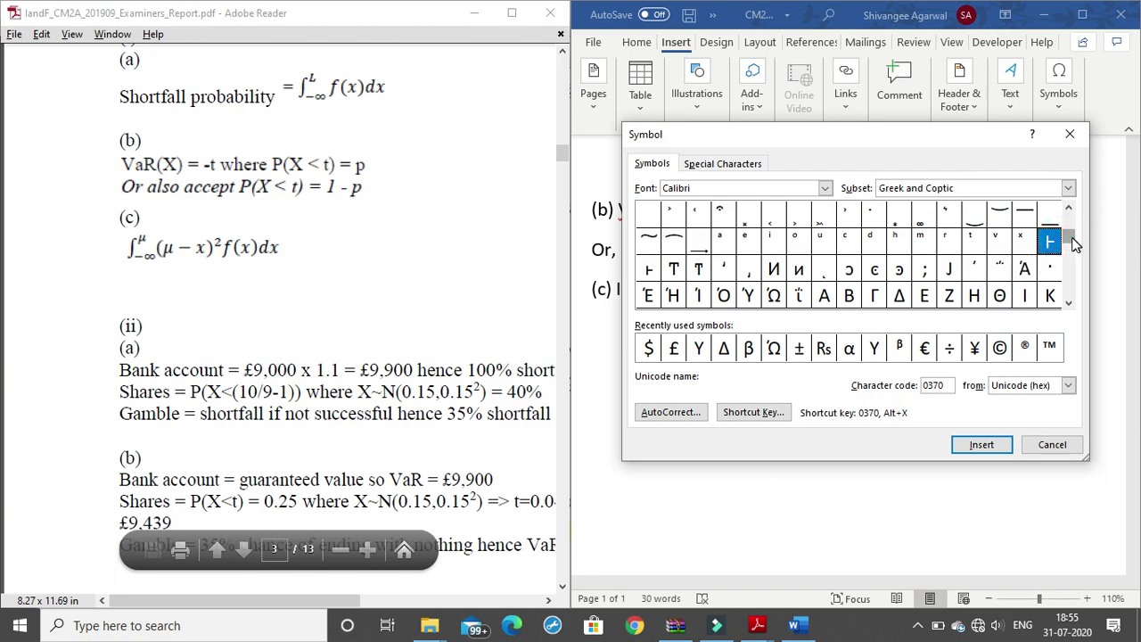
drag(1073, 247, 1073, 251)
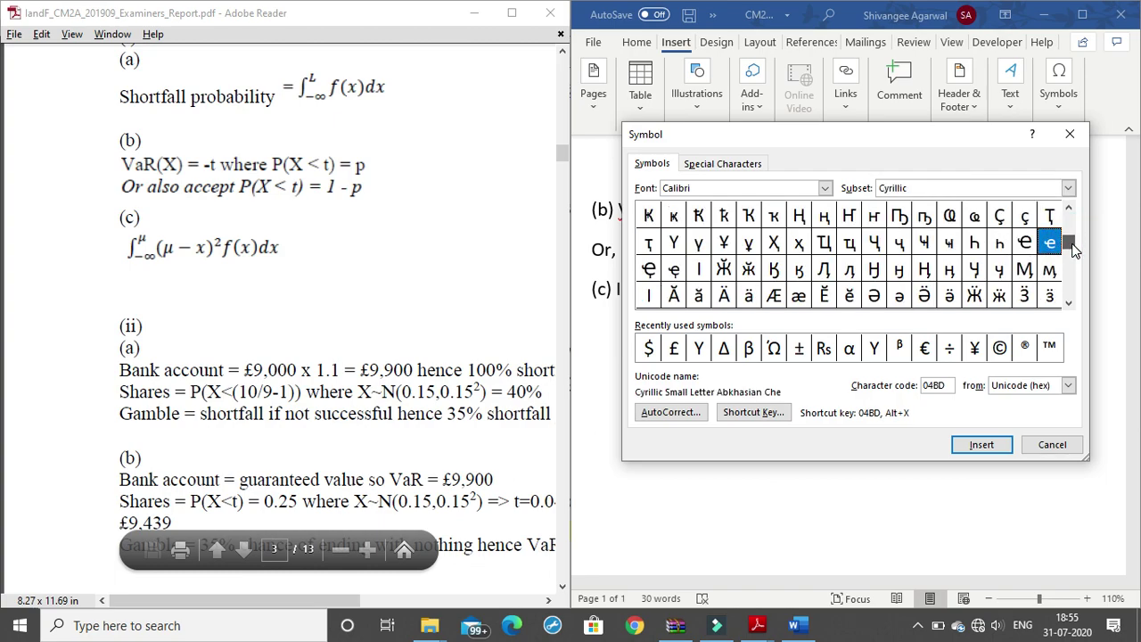
click(1003, 248)
key(Up)
key(Up)
key(Up)
key(Up)
key(Up)
key(Up)
key(Up)
key(Up)
key(Up)
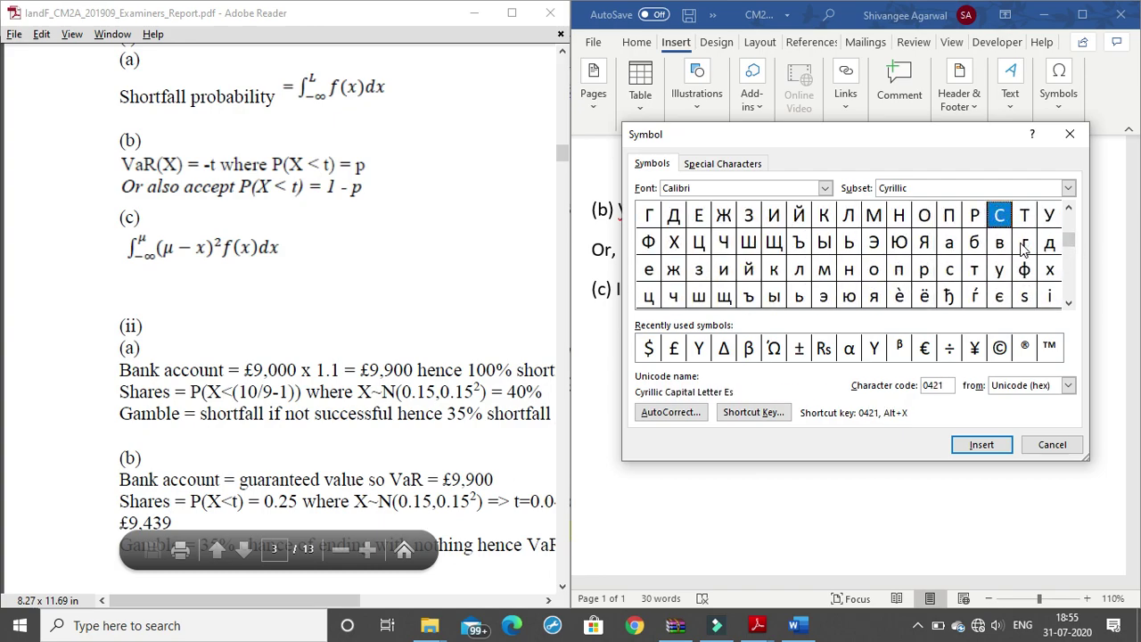
- Compare the Greek Extended subset, then settle back on Greek and Coptic
click(1068, 188)
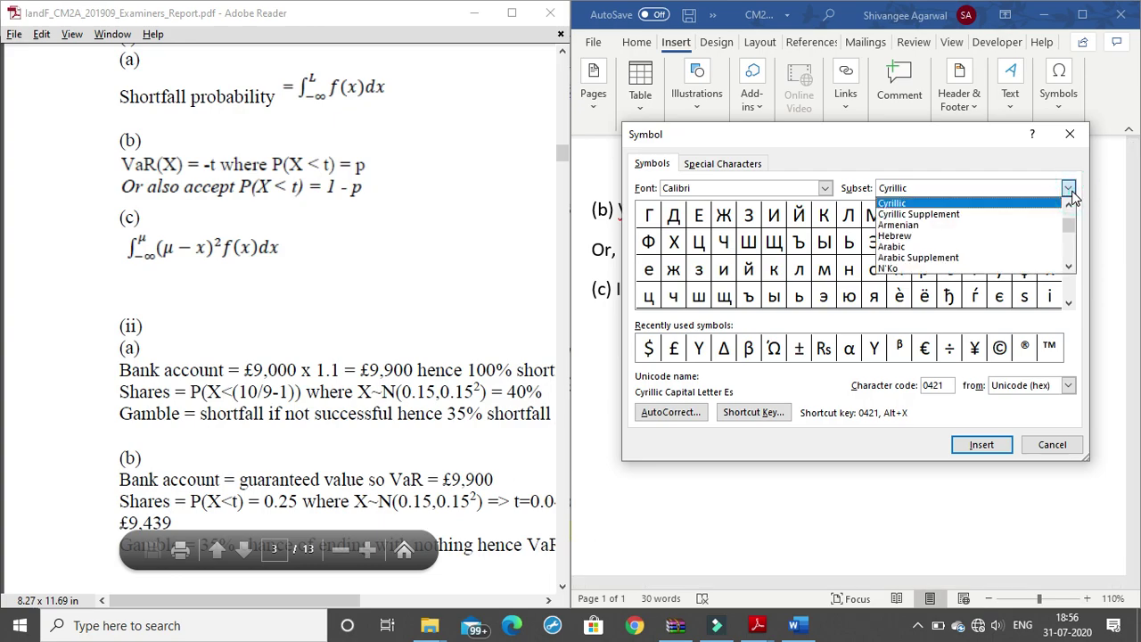
key(g)
key(r)
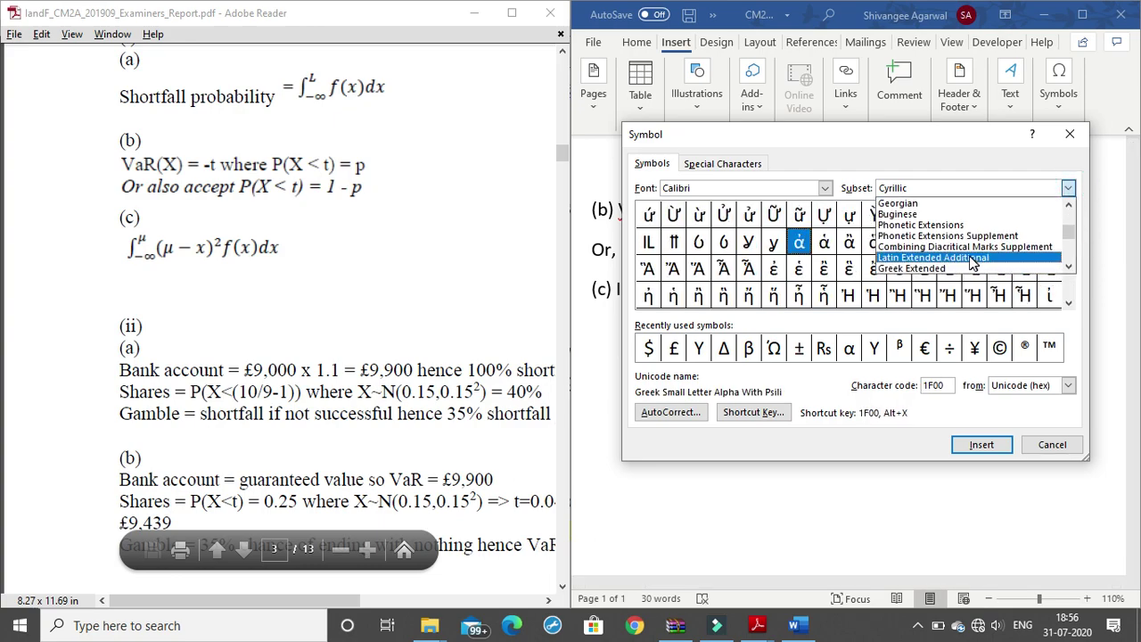
click(960, 268)
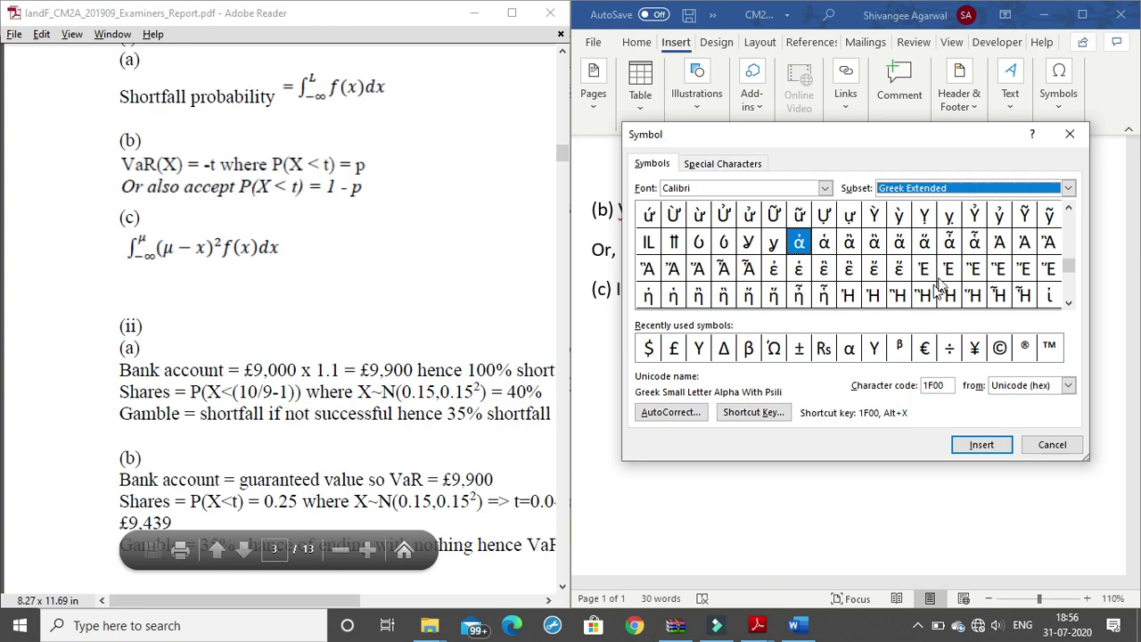
click(1069, 191)
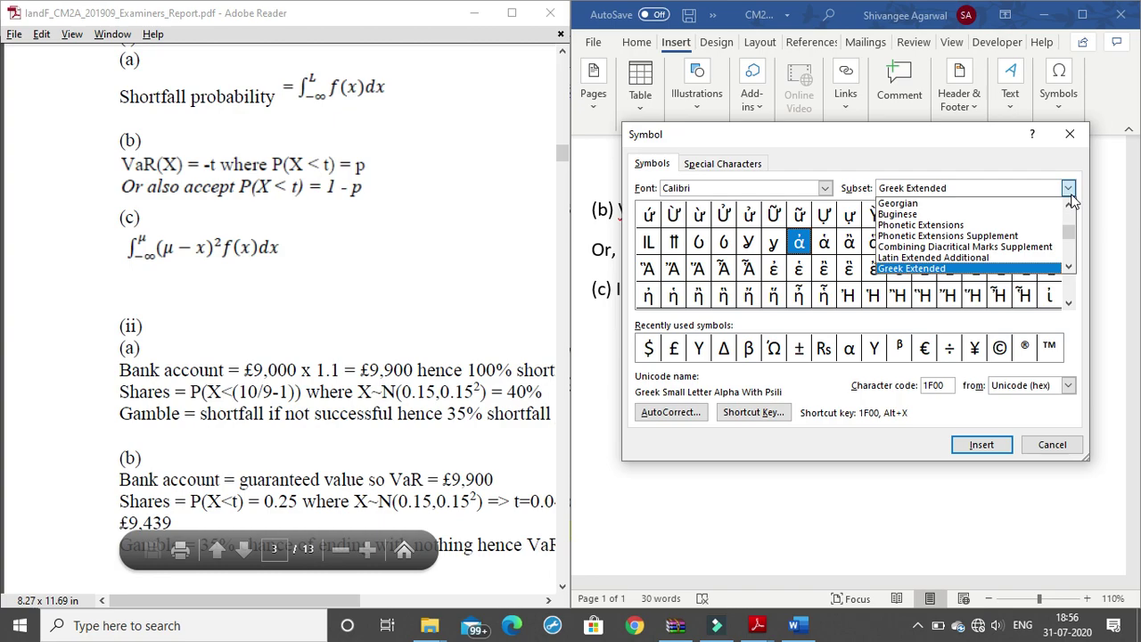
drag(1069, 229, 1072, 235)
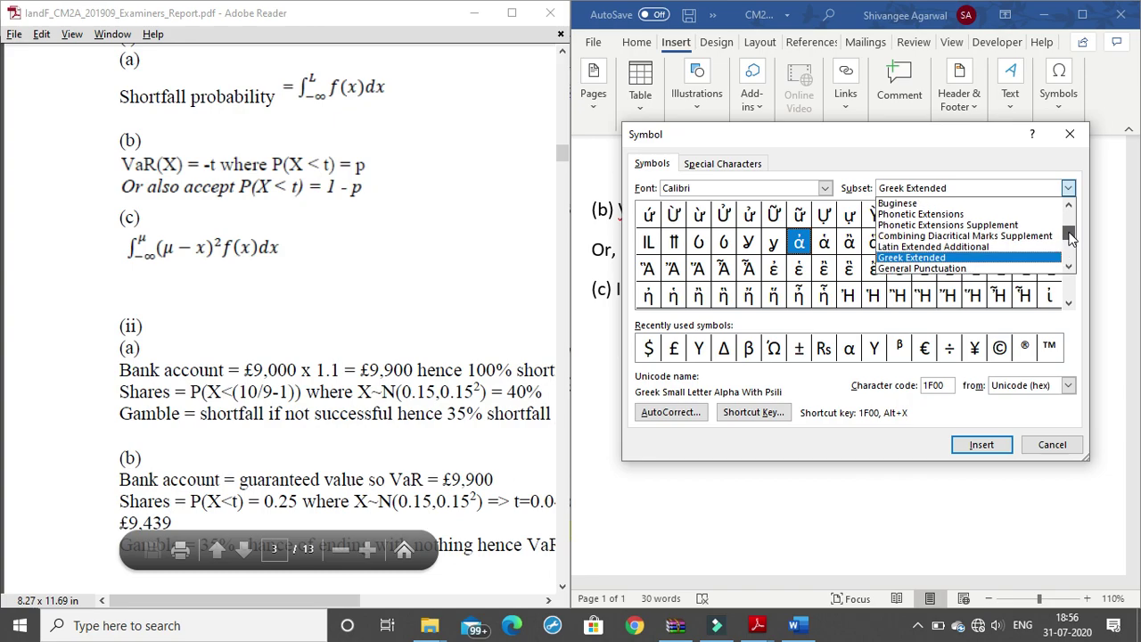
scroll(1072, 235, down, 1)
scroll(1072, 235, down, 1)
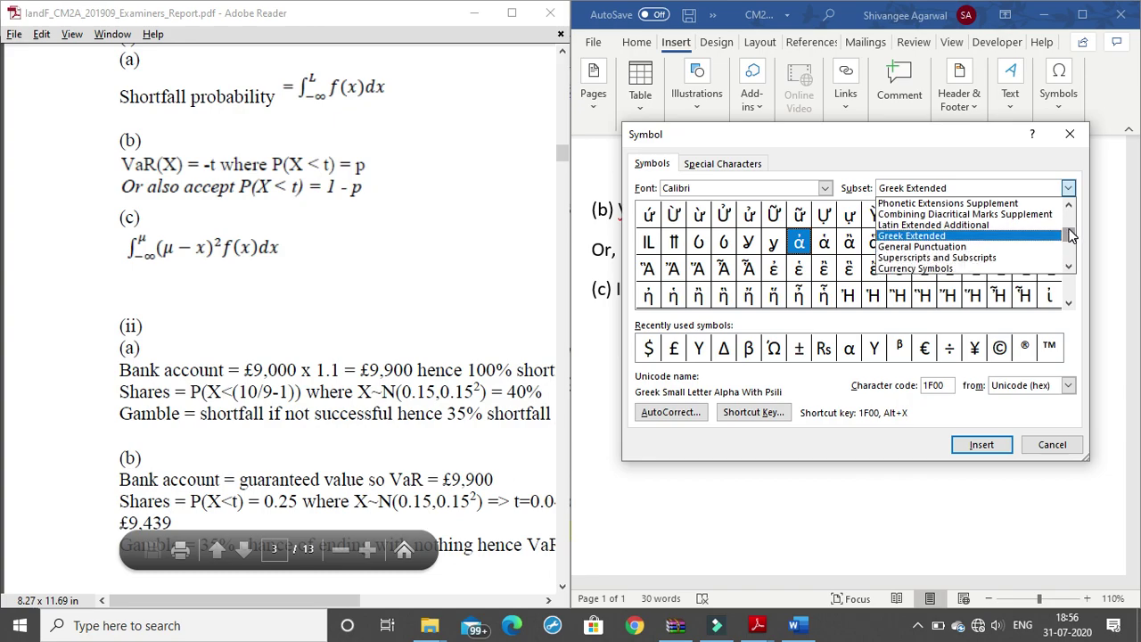
drag(1072, 234, 1072, 237)
scroll(1071, 236, up, 5)
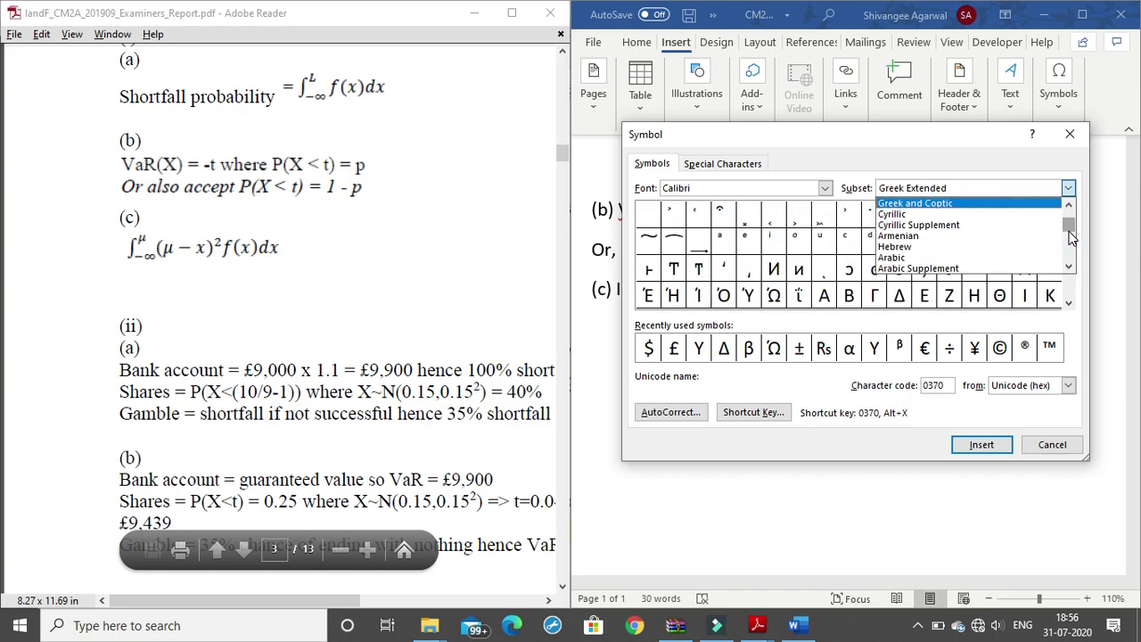
click(994, 205)
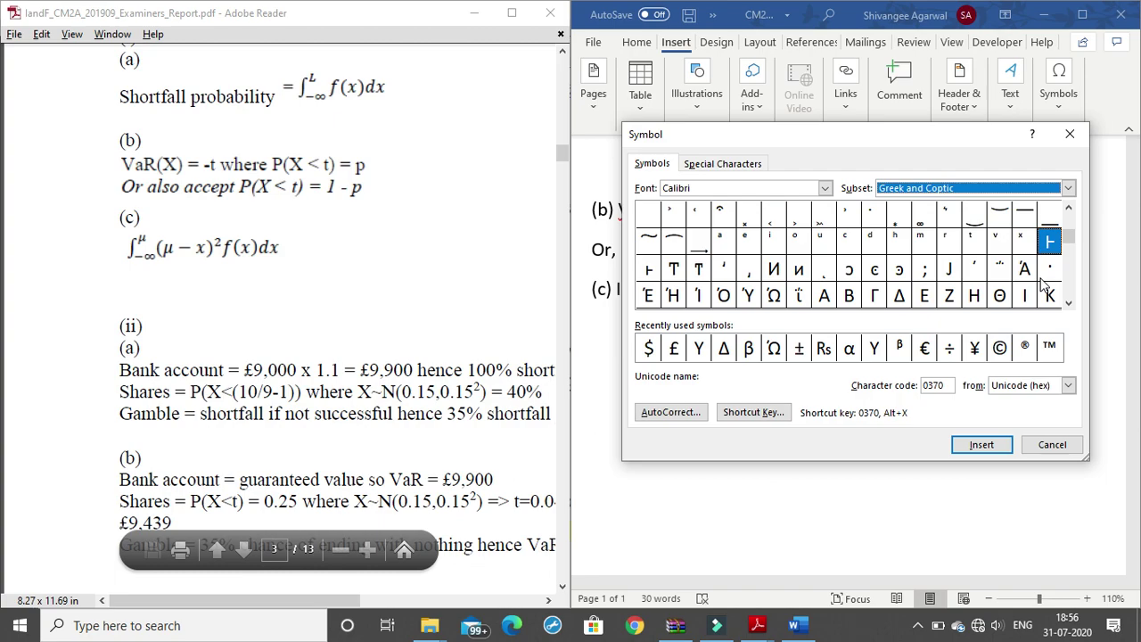
key(alt+Down)
key(Down)
key(Up)
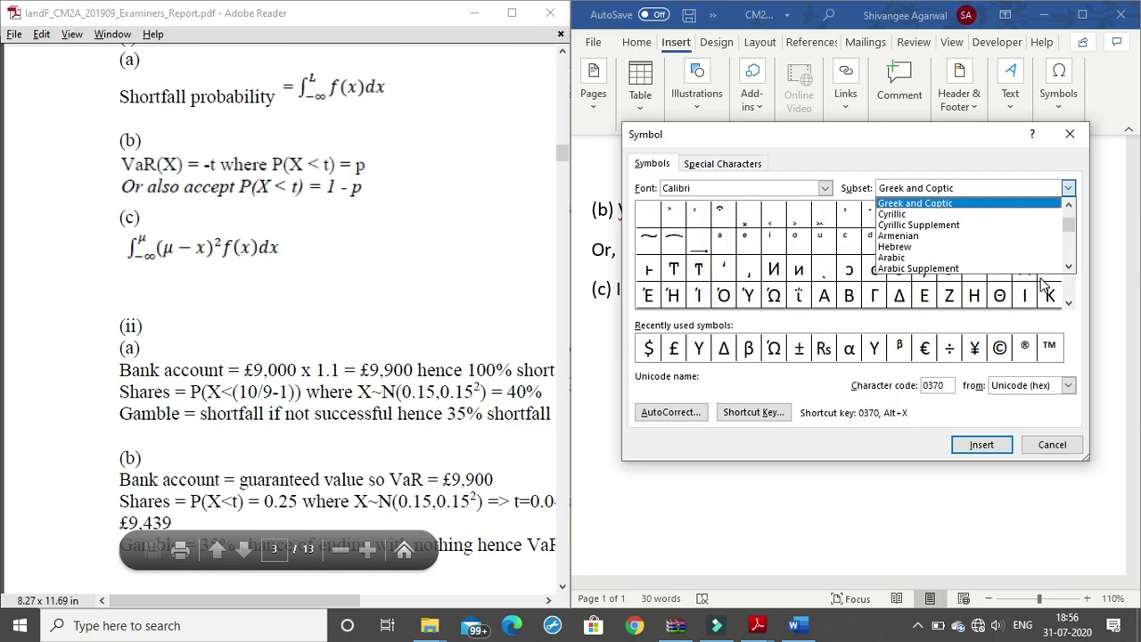
key(Up)
key(Return)
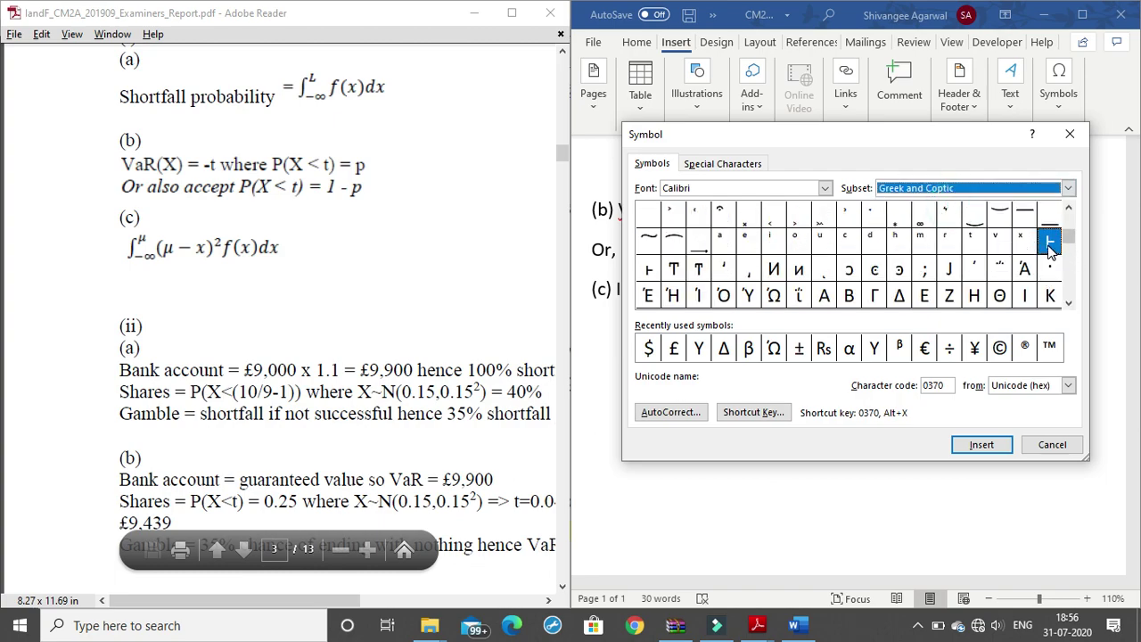
- Insert the Greek small letter mu into the document and move the Symbol window aside
click(1049, 241)
key(Down)
key(Down)
key(Down)
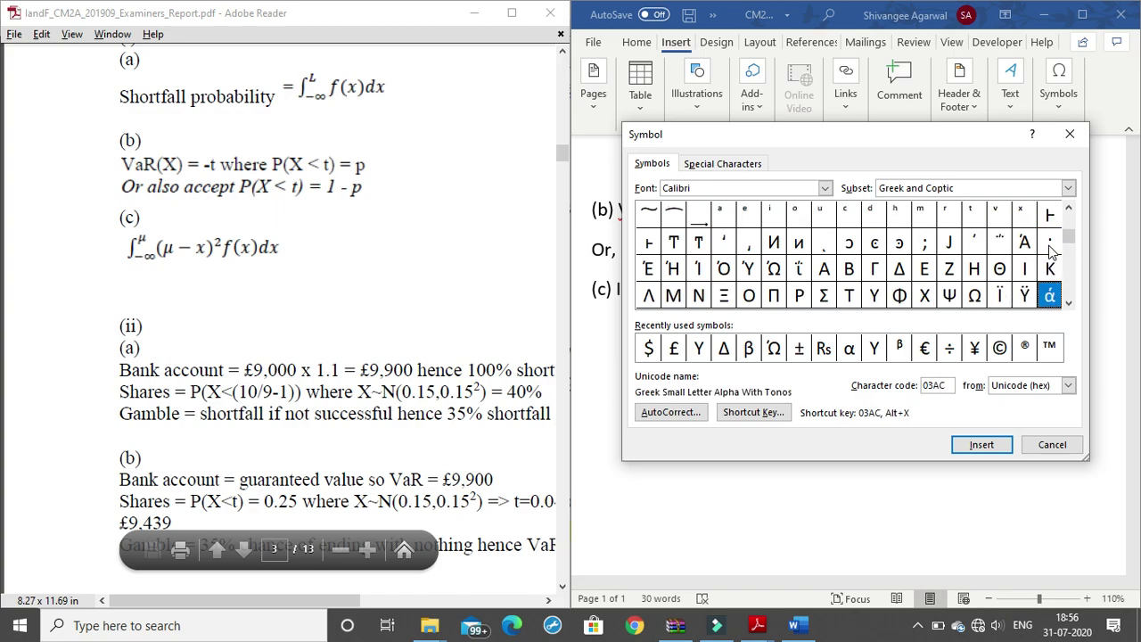
key(Down)
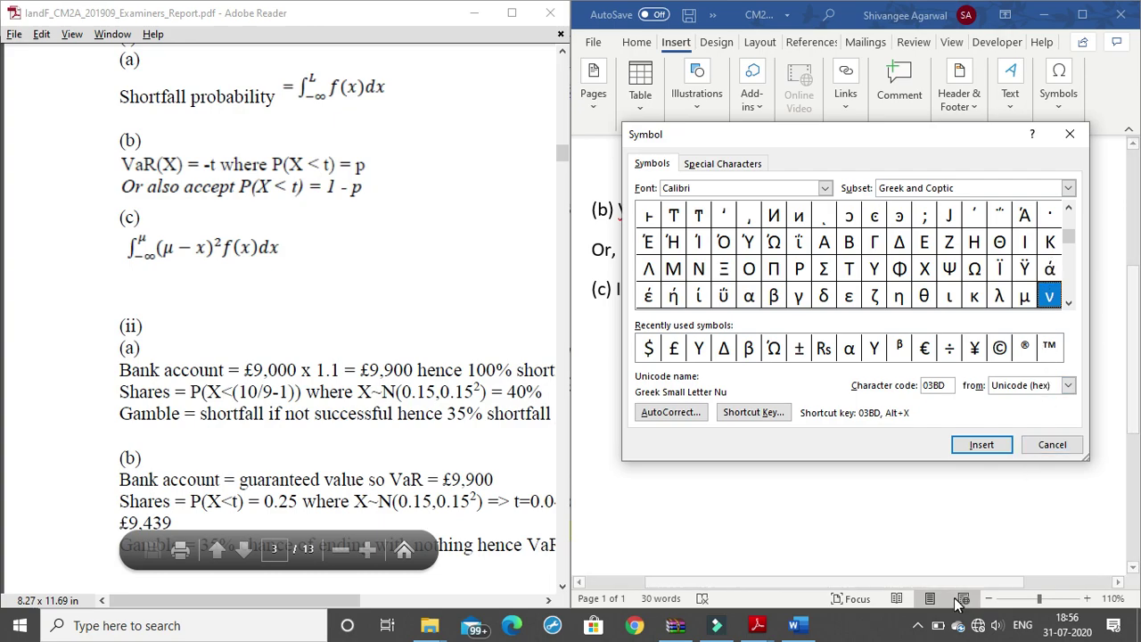
click(1025, 297)
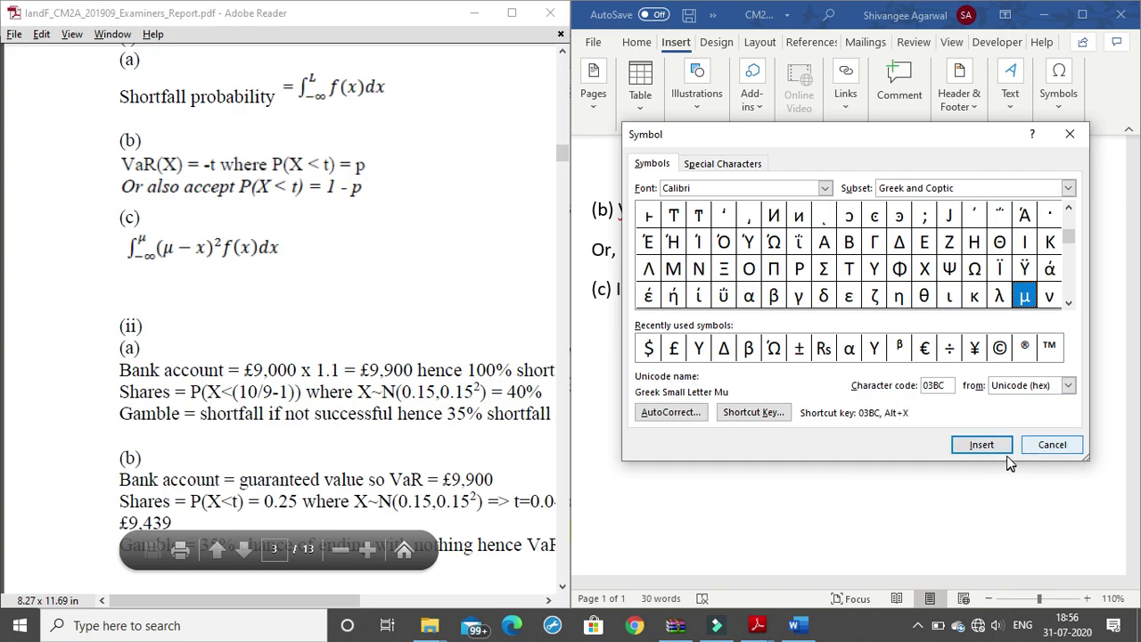
click(1001, 448)
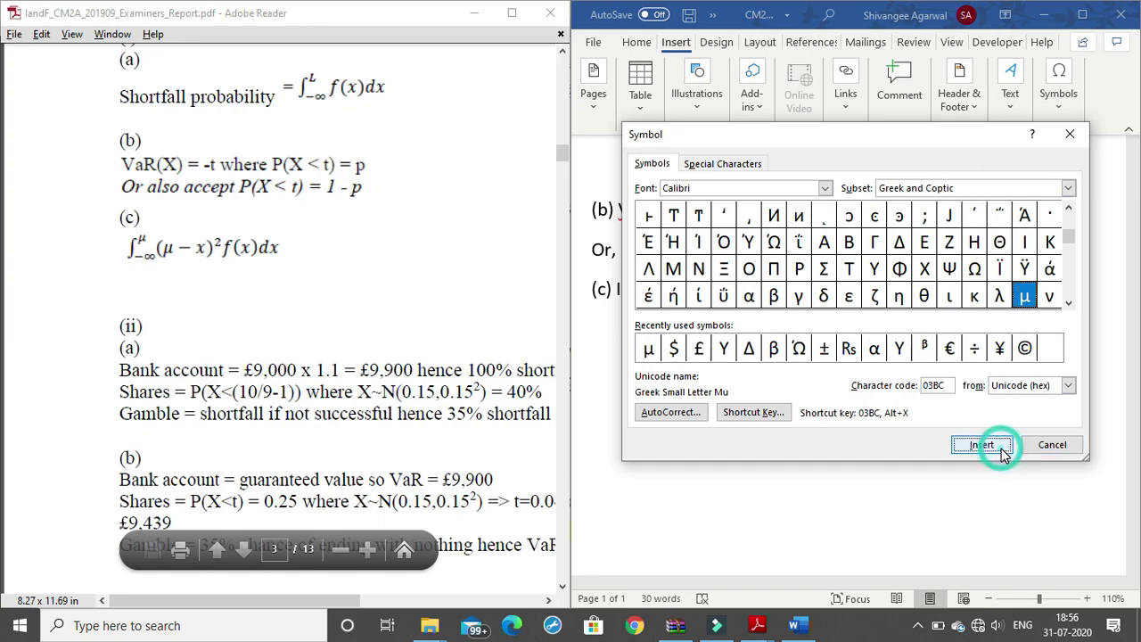
drag(993, 136, 1027, 375)
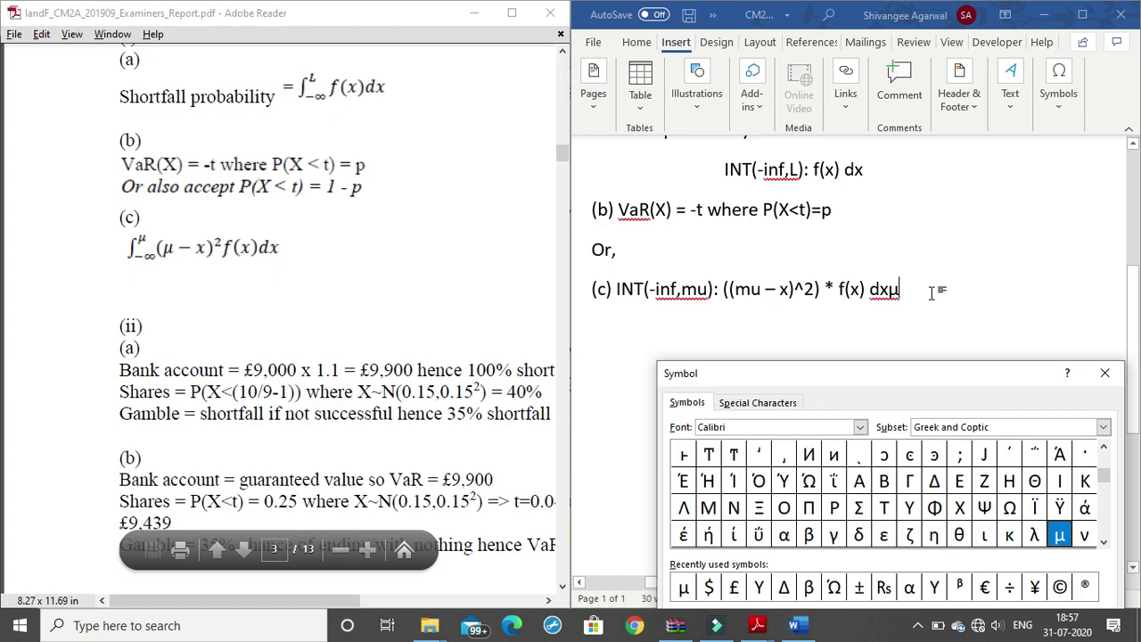
- Delete the stray mu after dx so answer (c) ends with 'f(x) dx'
click(931, 293)
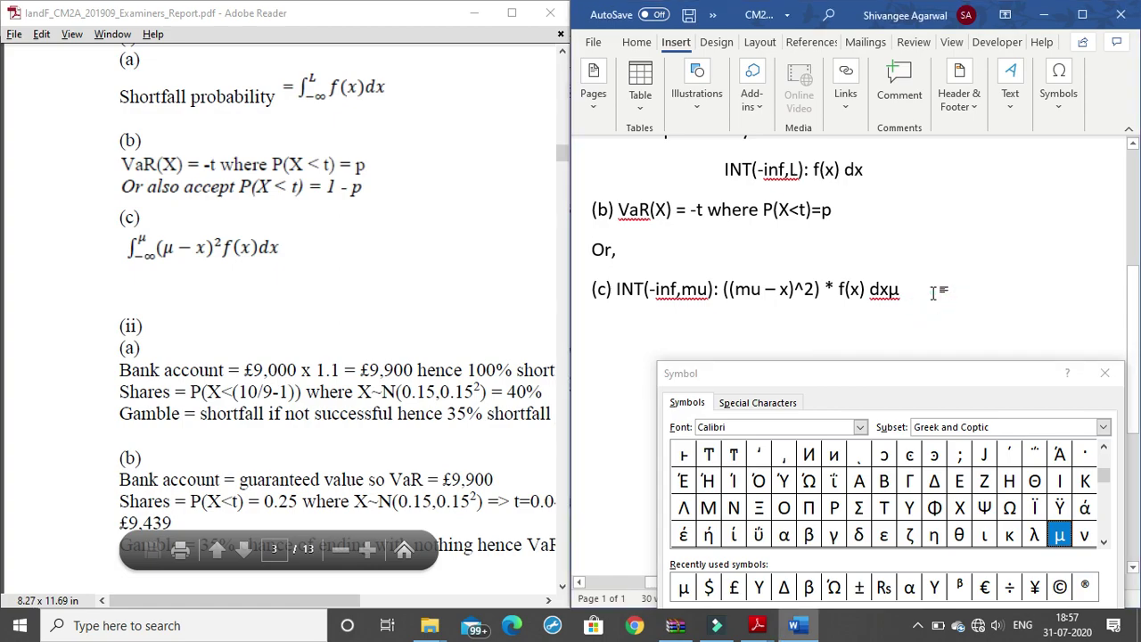
key(BackSpace)
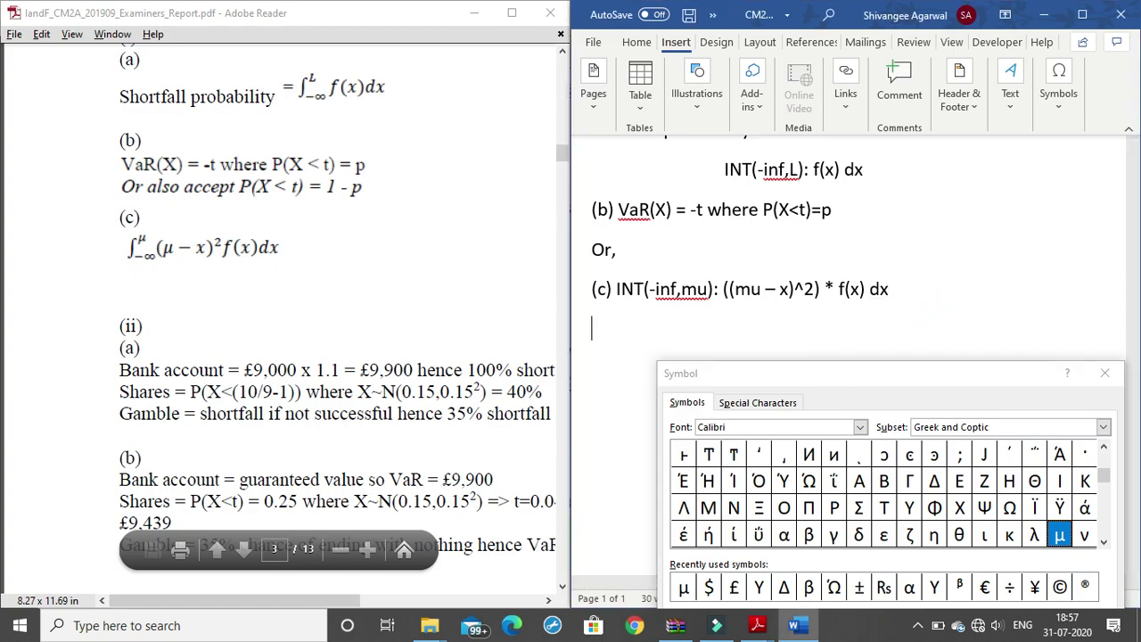
click(1105, 372)
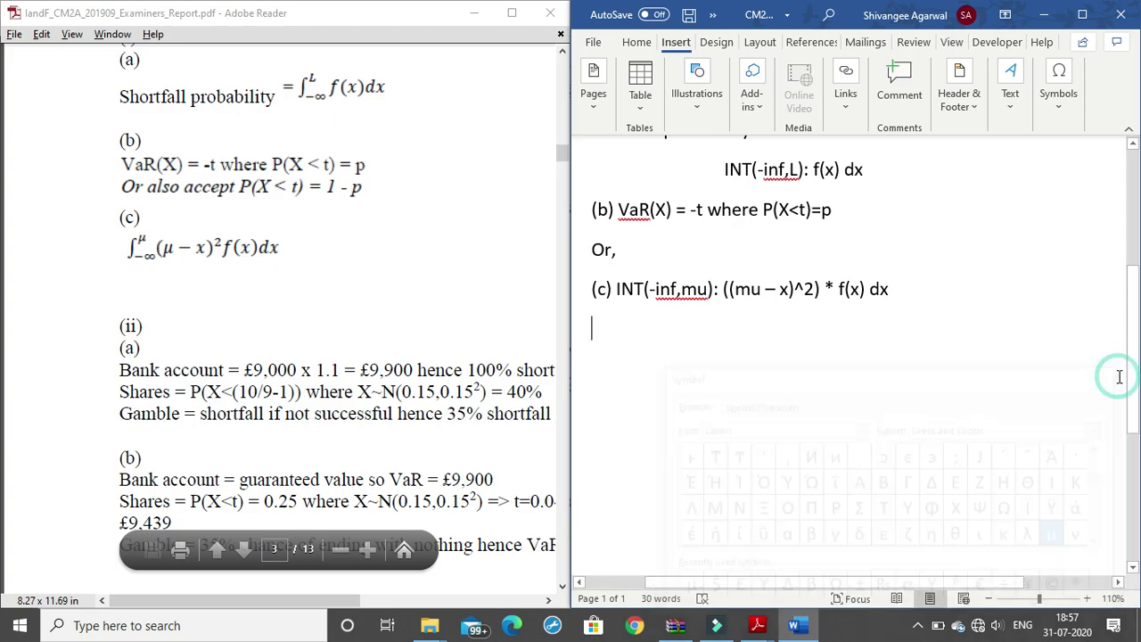
click(1058, 80)
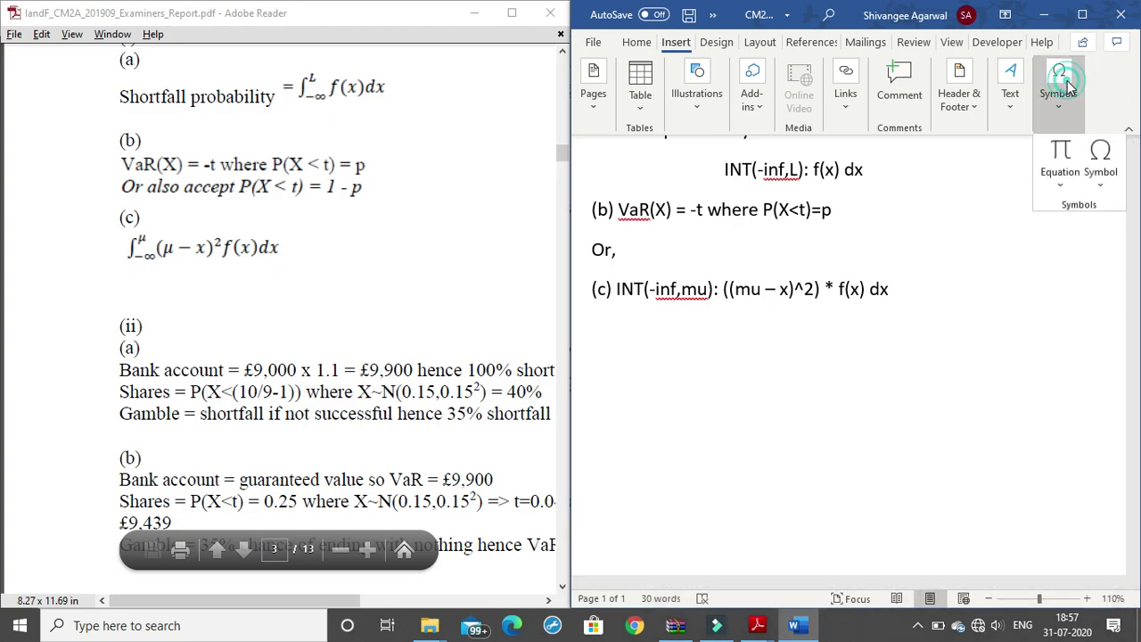
click(1099, 160)
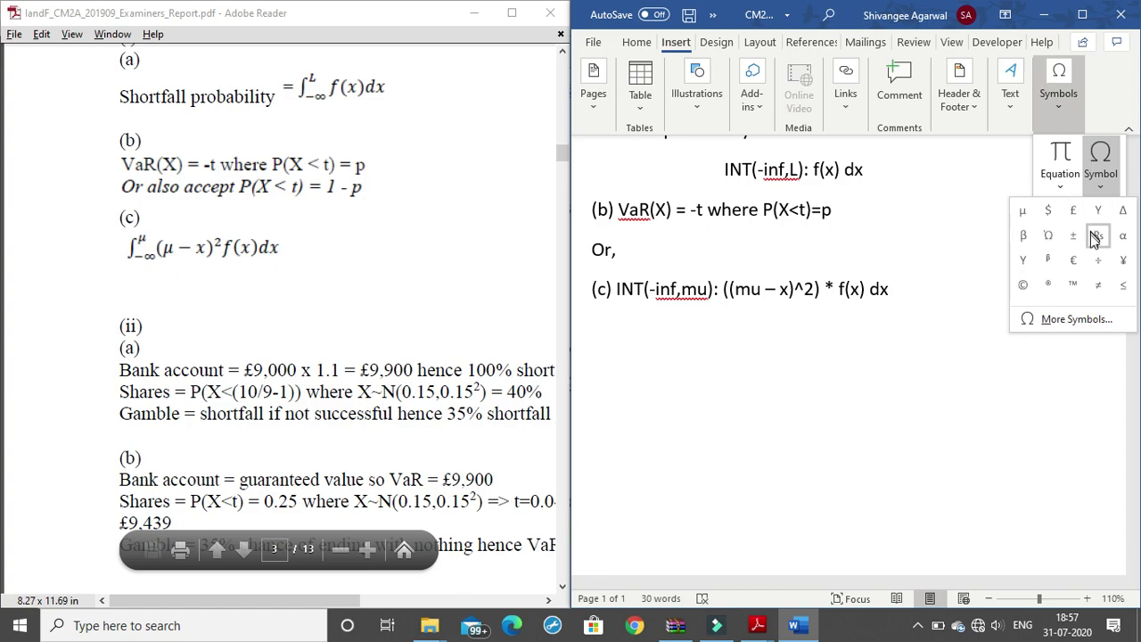
click(867, 326)
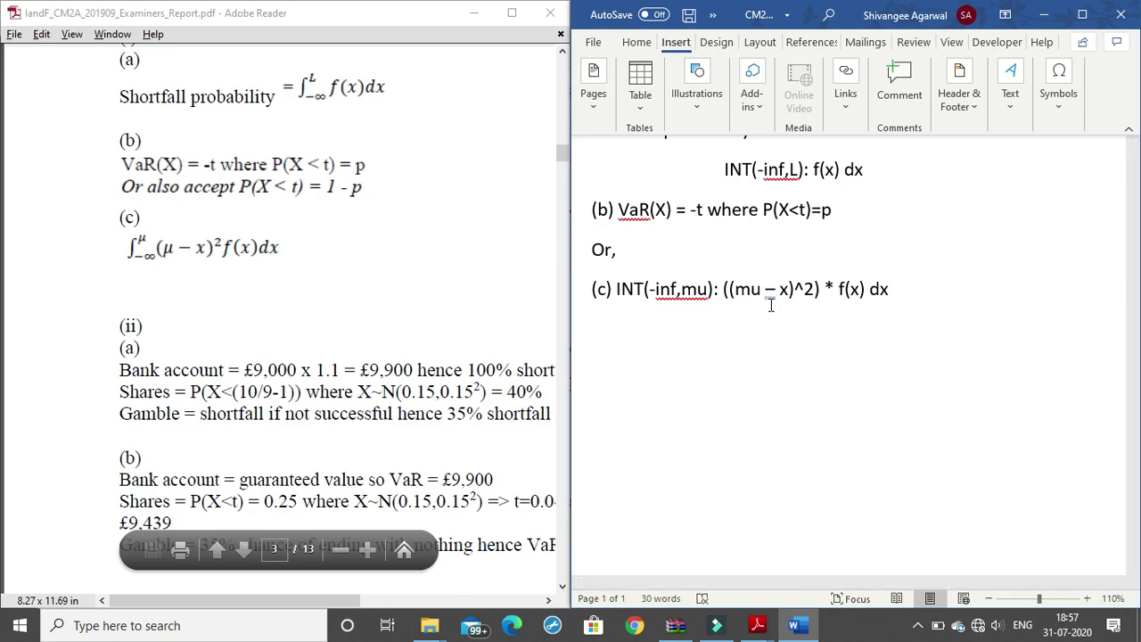
drag(734, 294, 759, 306)
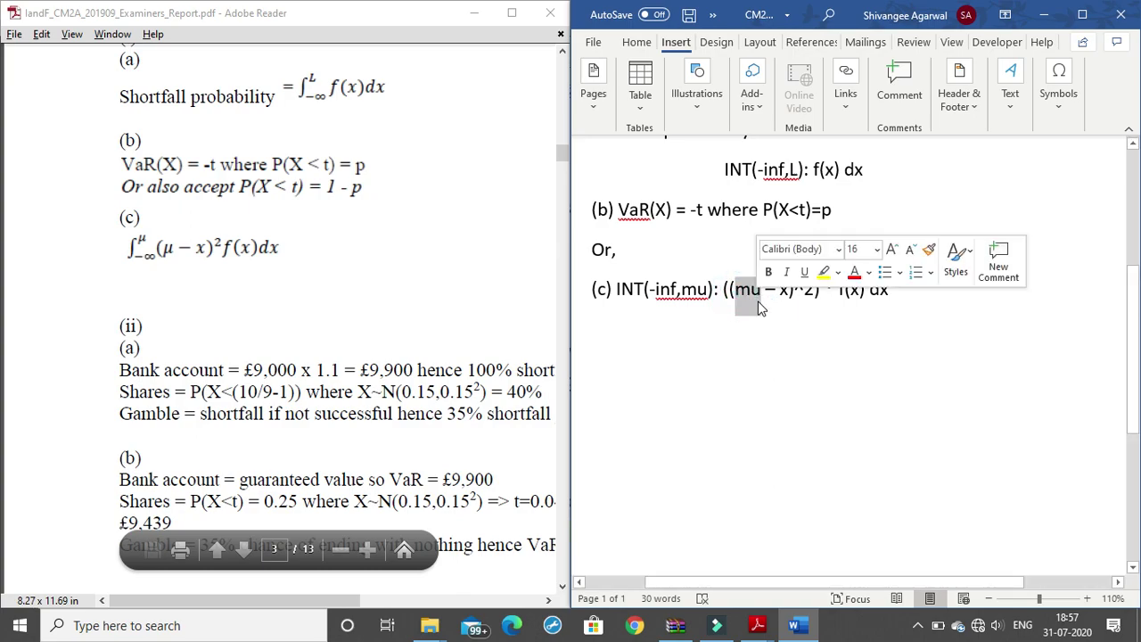
- Scroll the examiners' report down and right to show the full part (ii) answer lines
click(759, 306)
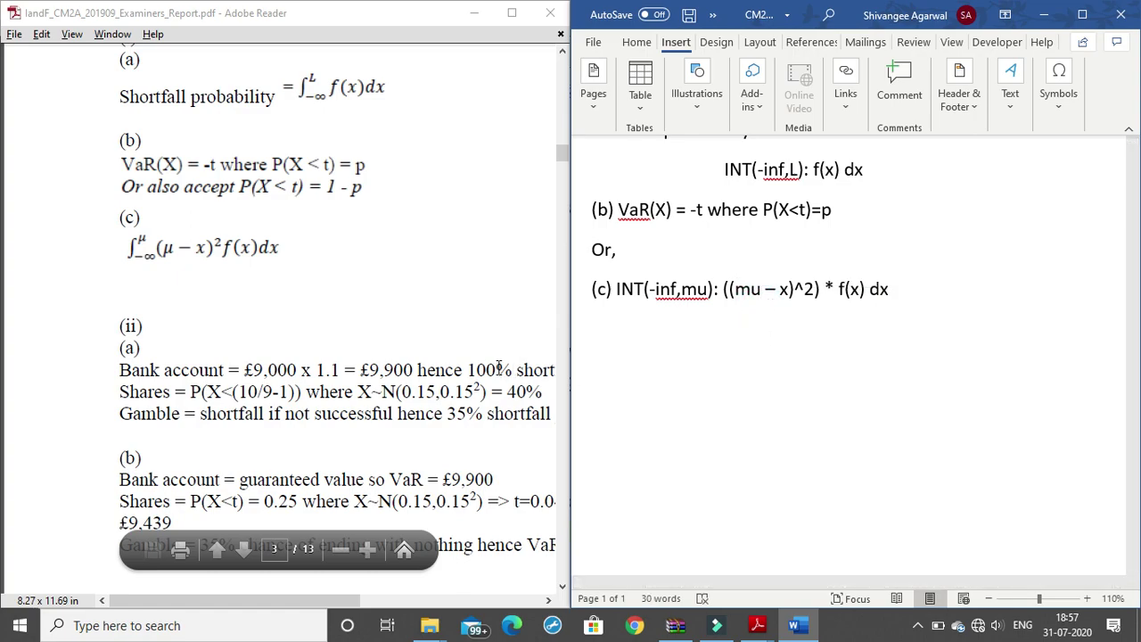
scroll(231, 368, down, 2)
scroll(246, 317, down, 2)
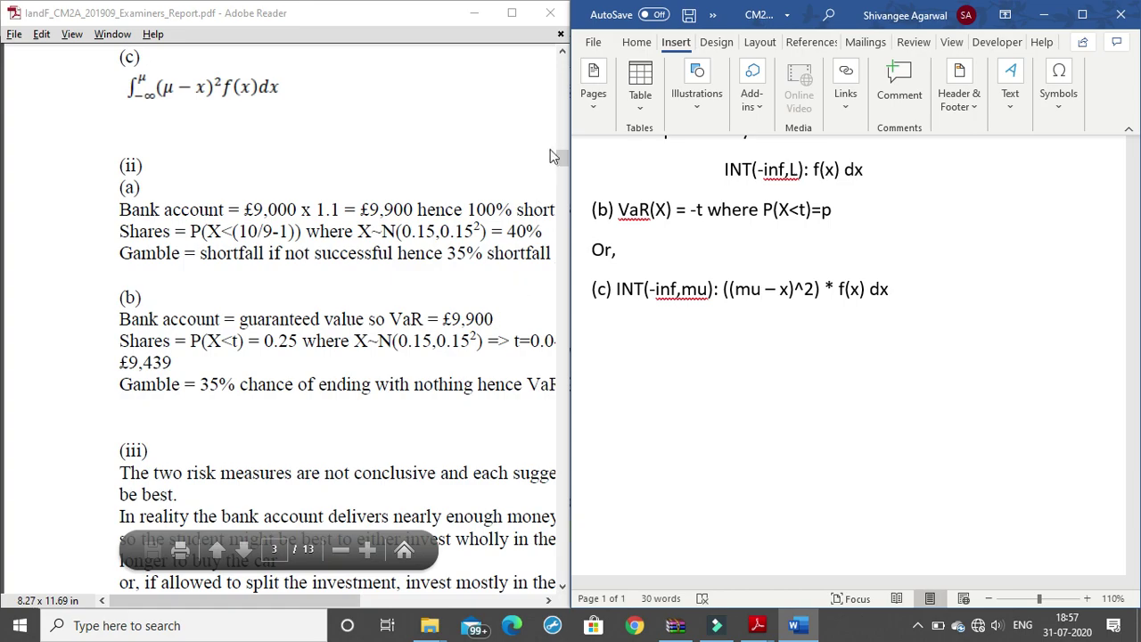
click(297, 602)
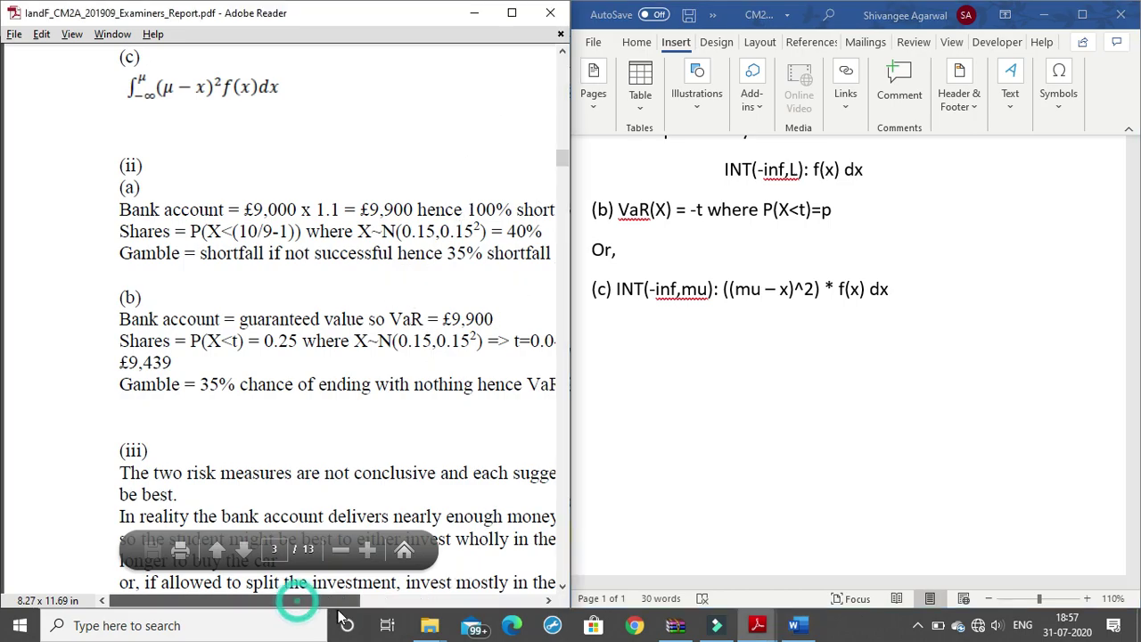
scroll(339, 615, right, 3)
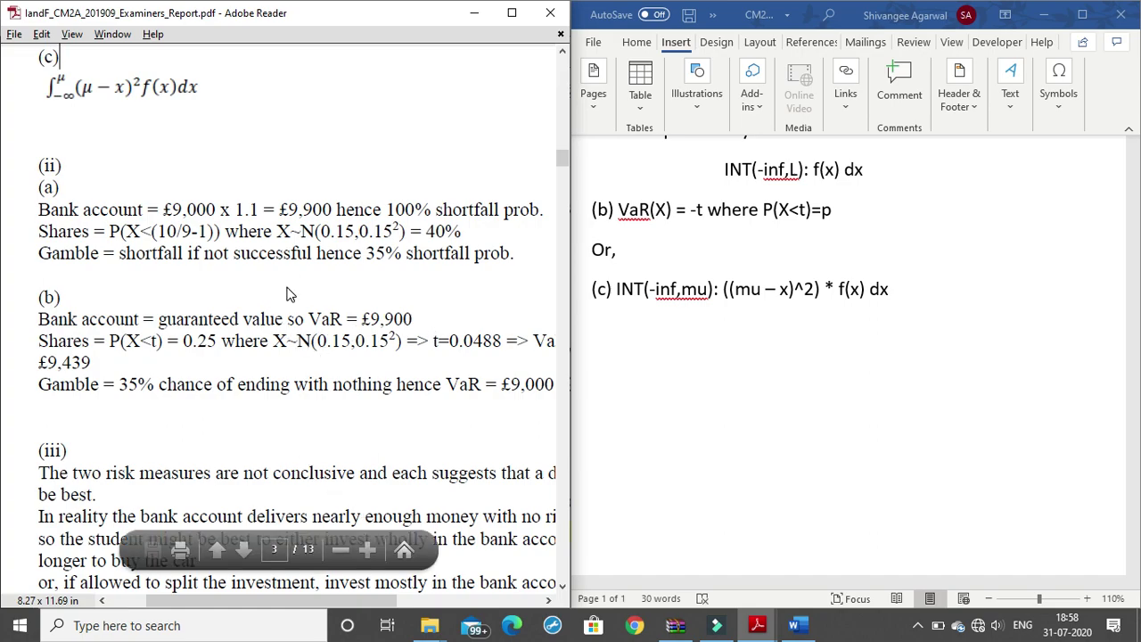
- Check P(X<(10/9-1)) and £9,000 in the report, then return to the end of answer (c)
drag(110, 231, 372, 234)
click(277, 230)
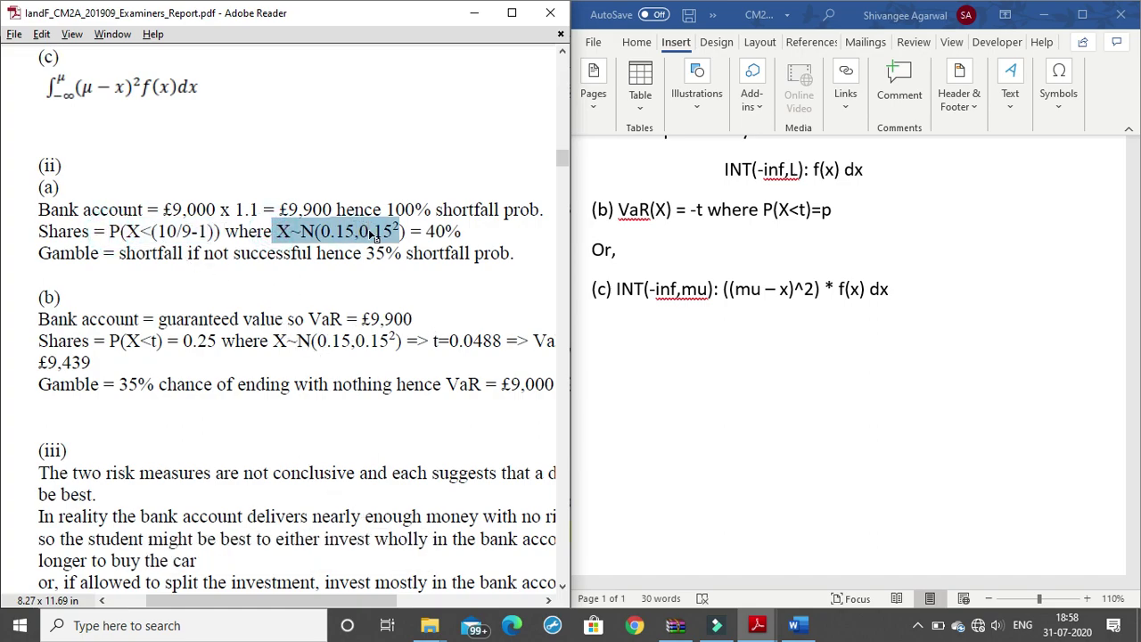
click(372, 234)
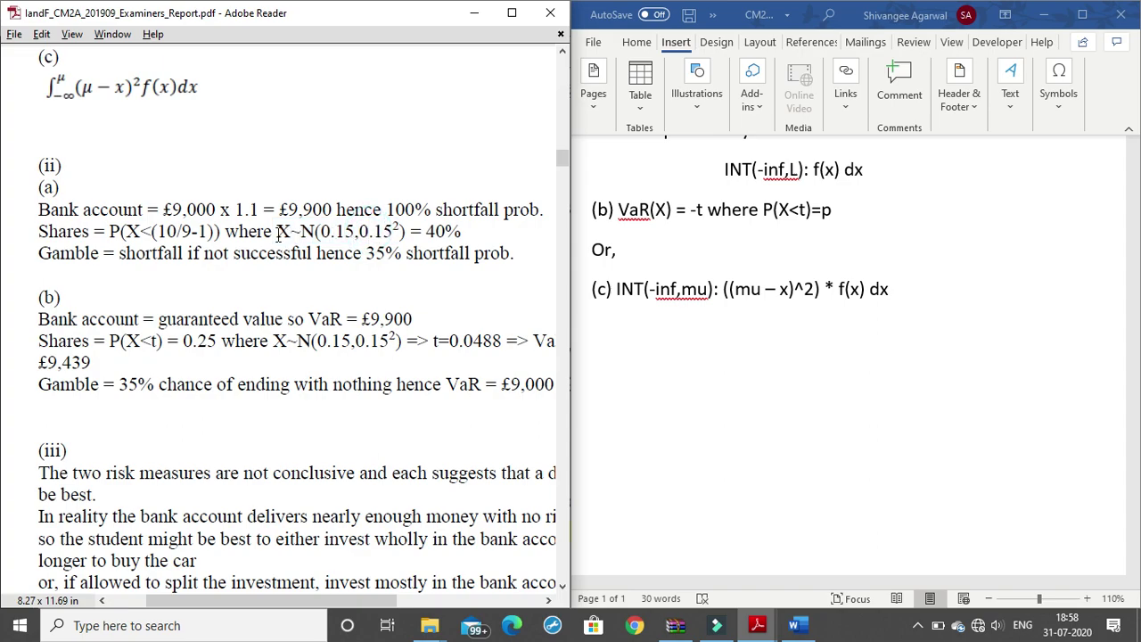
drag(163, 209, 173, 210)
click(183, 209)
click(162, 210)
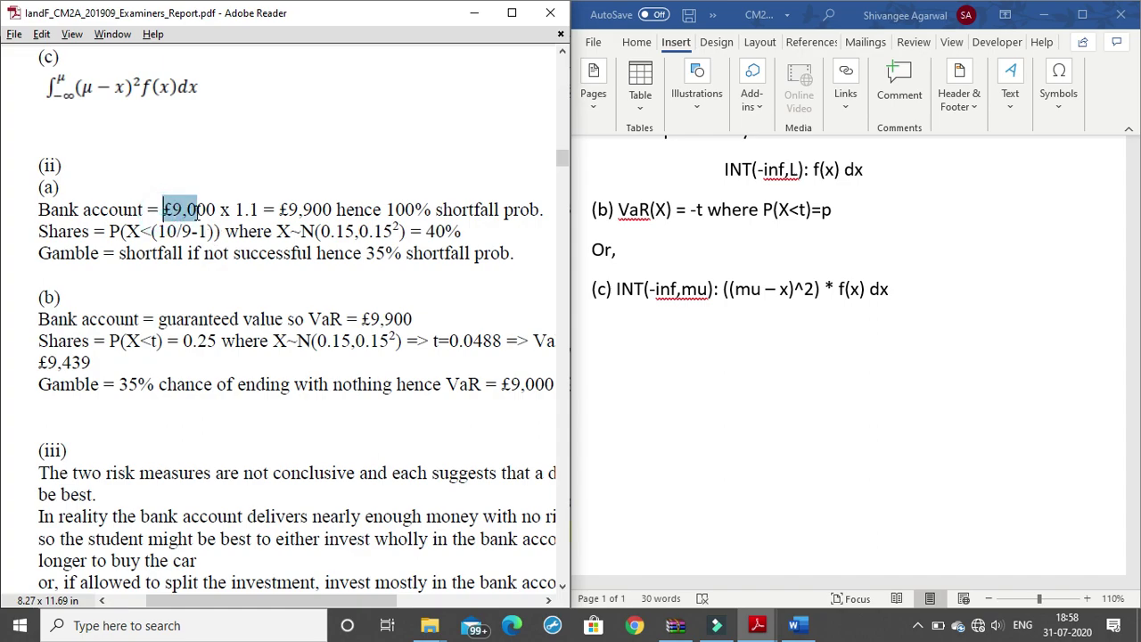
click(186, 212)
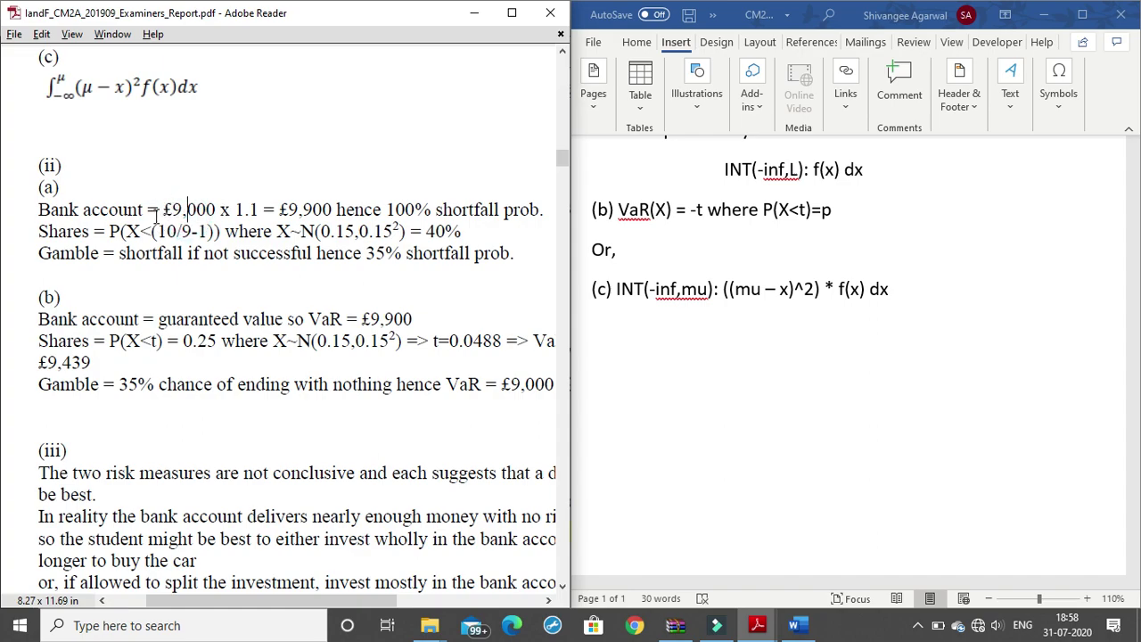
double_click(160, 212)
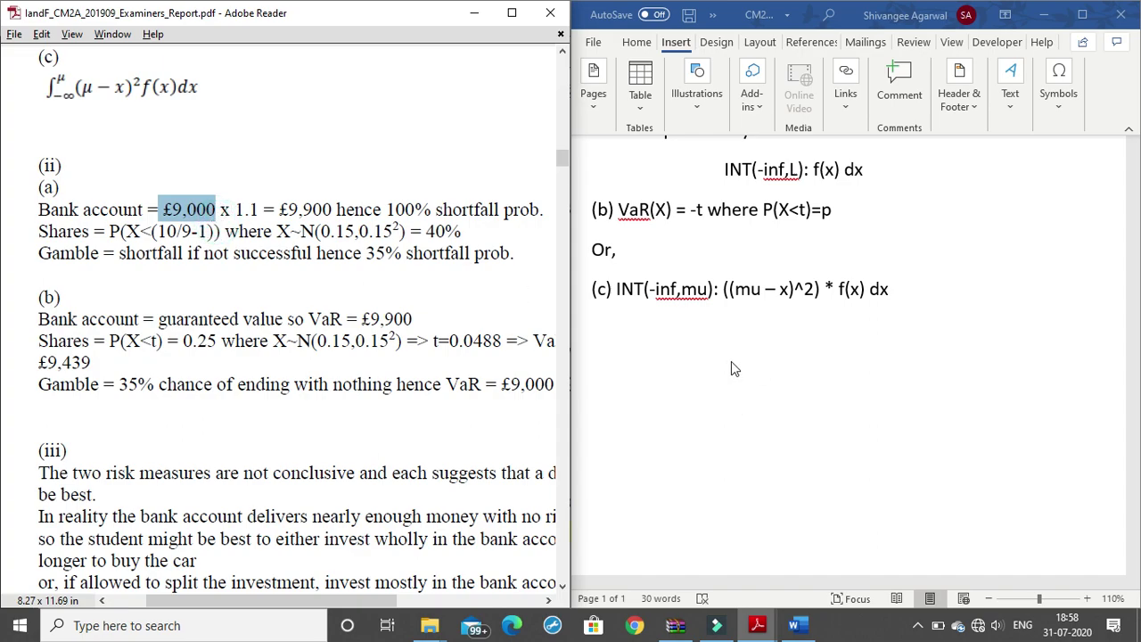
click(676, 356)
click(936, 284)
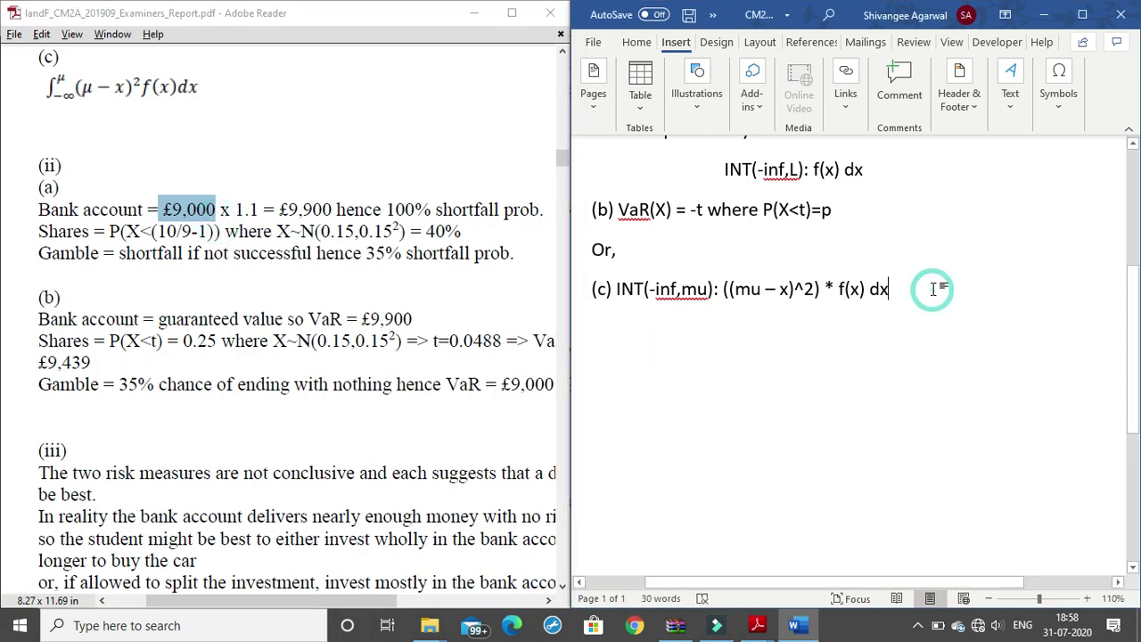
- Type a '(ii)' label on a new line below answer (c) and bring up More Symbols
key(Return)
text(()
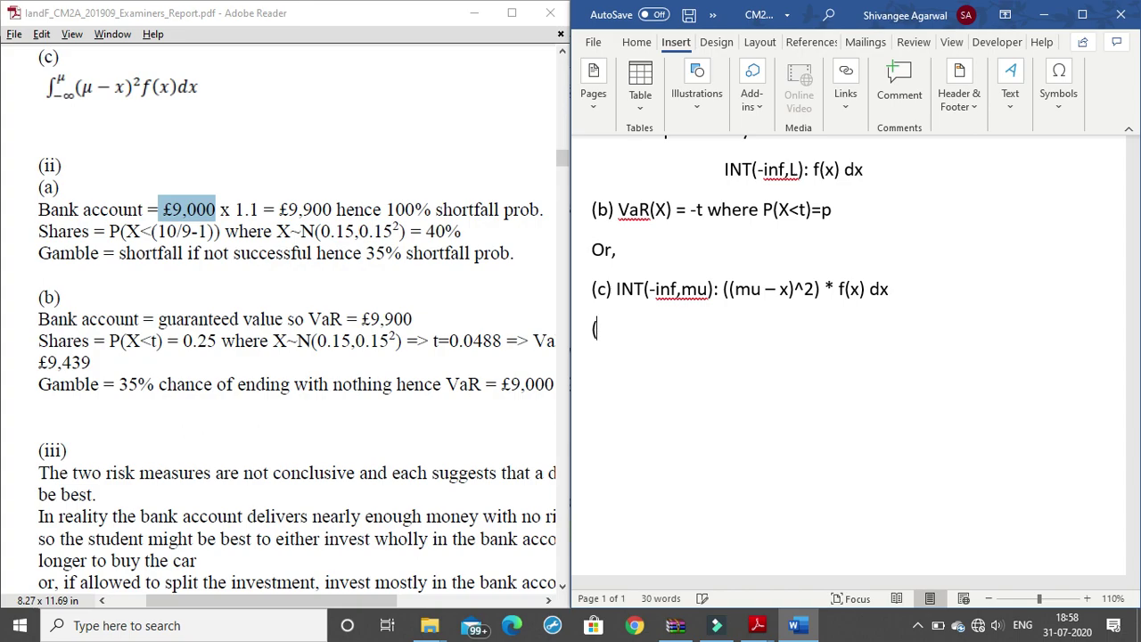
text(II)
text(i)
click(1058, 87)
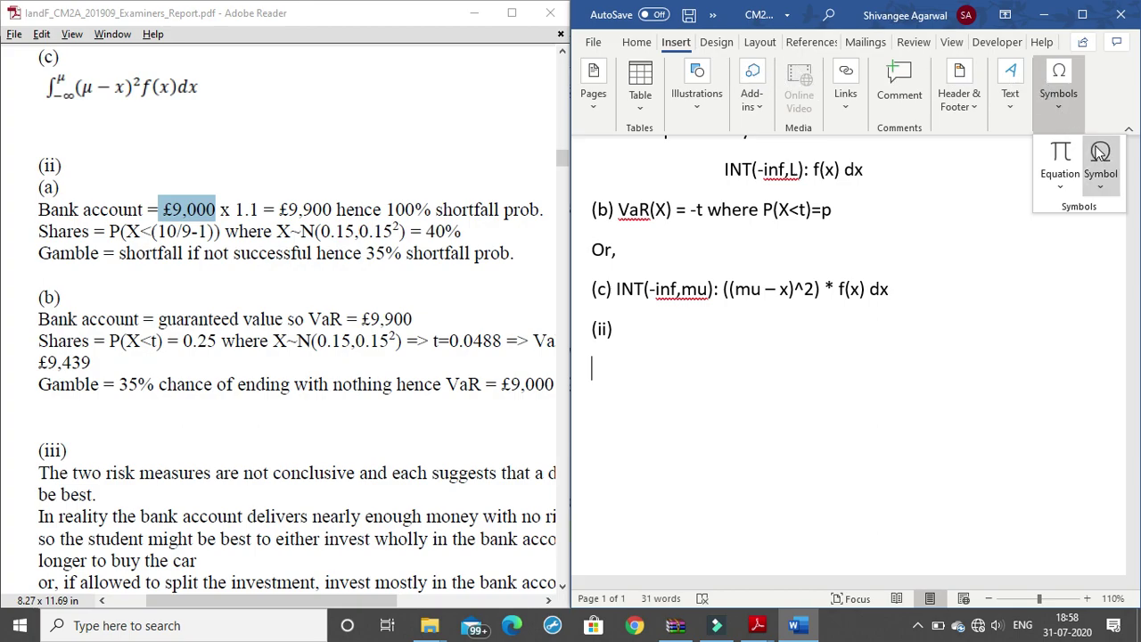
click(1099, 154)
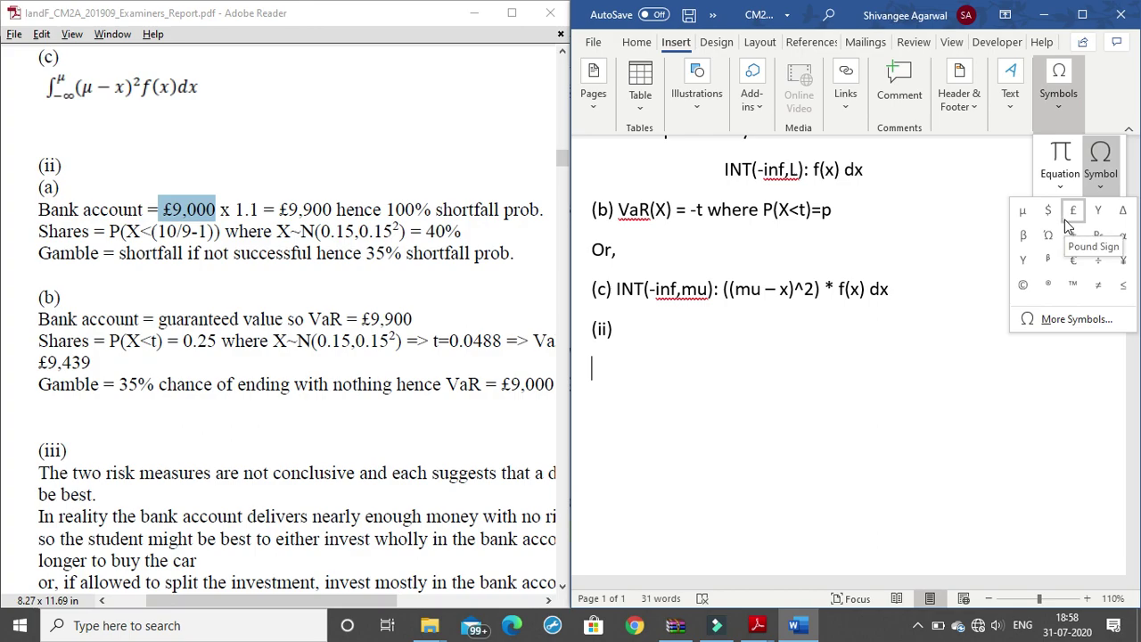
click(1074, 318)
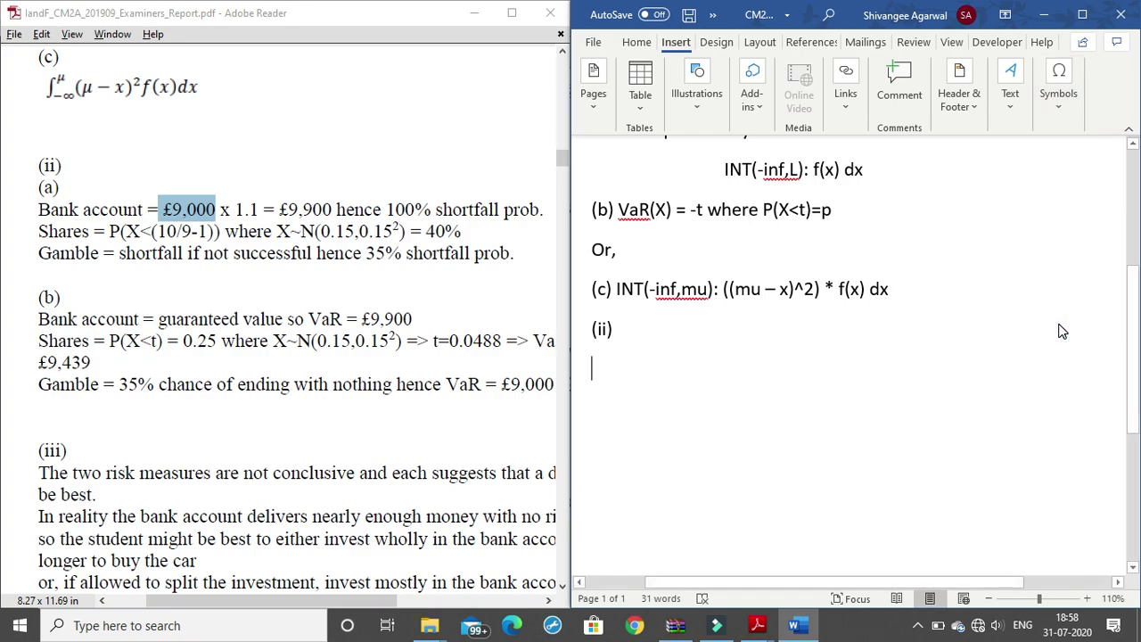
- Insert the £ sign from the Symbol dialog under the (ii) label
click(1103, 329)
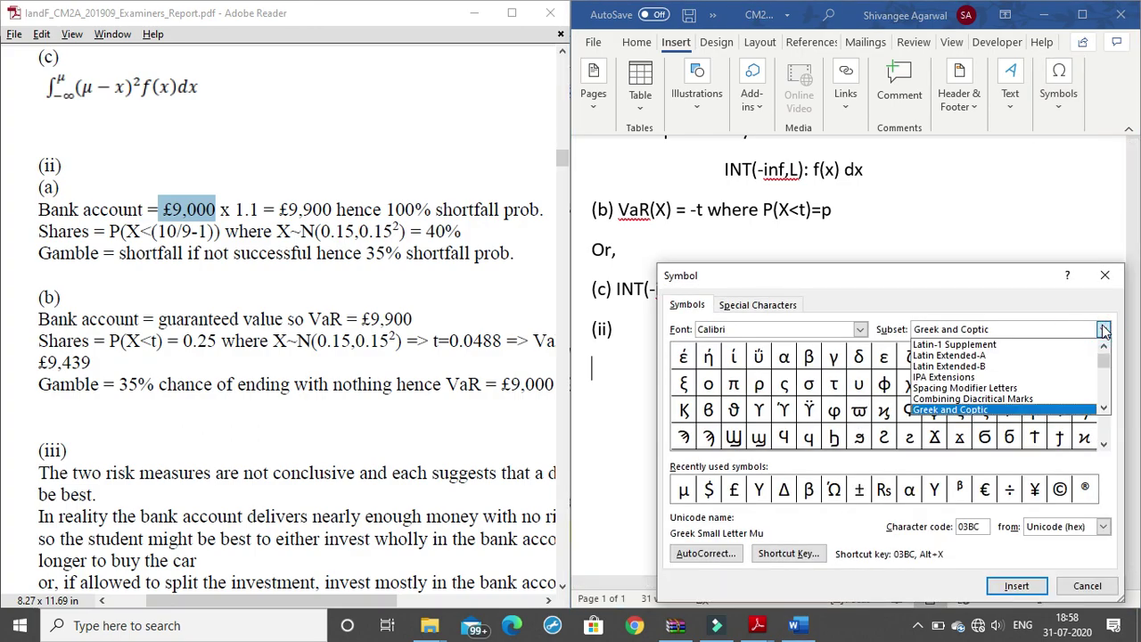
key(Down)
key(Down)
key(Down)
key(Down)
key(Down)
key(Down)
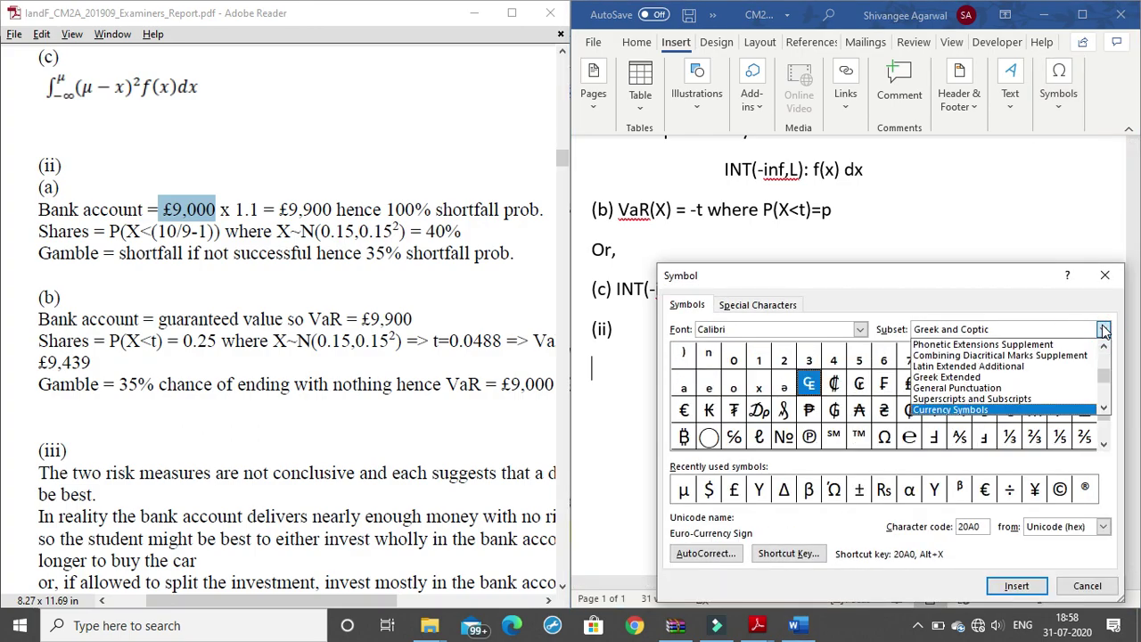
click(977, 409)
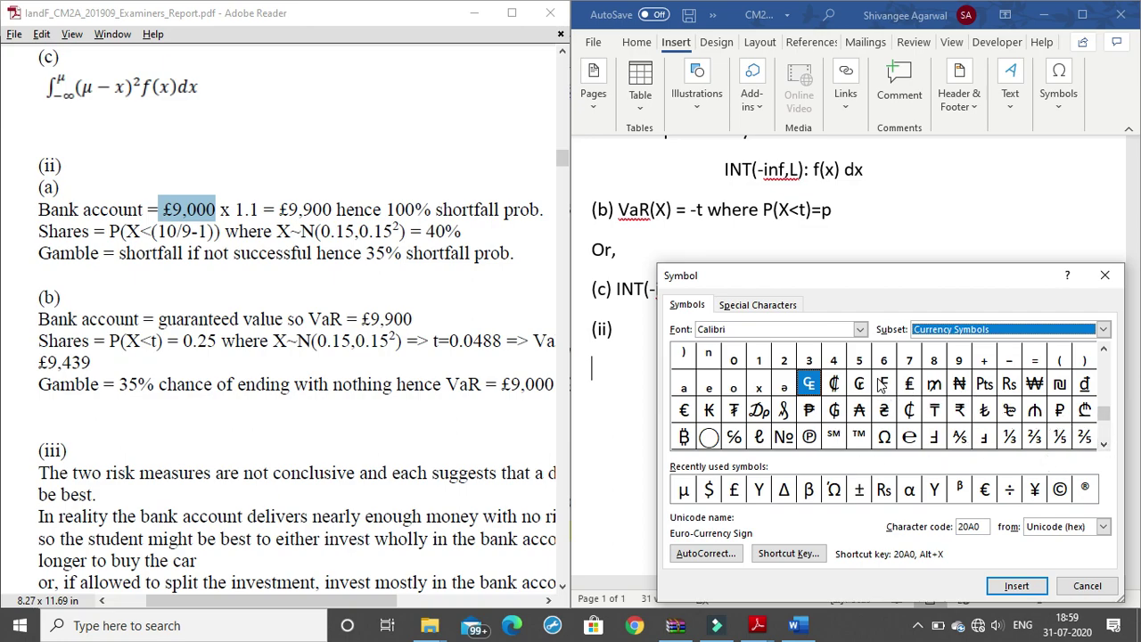
click(833, 384)
key(Down)
key(Down)
key(Down)
key(Down)
key(Up)
key(Up)
key(Up)
key(Up)
key(Up)
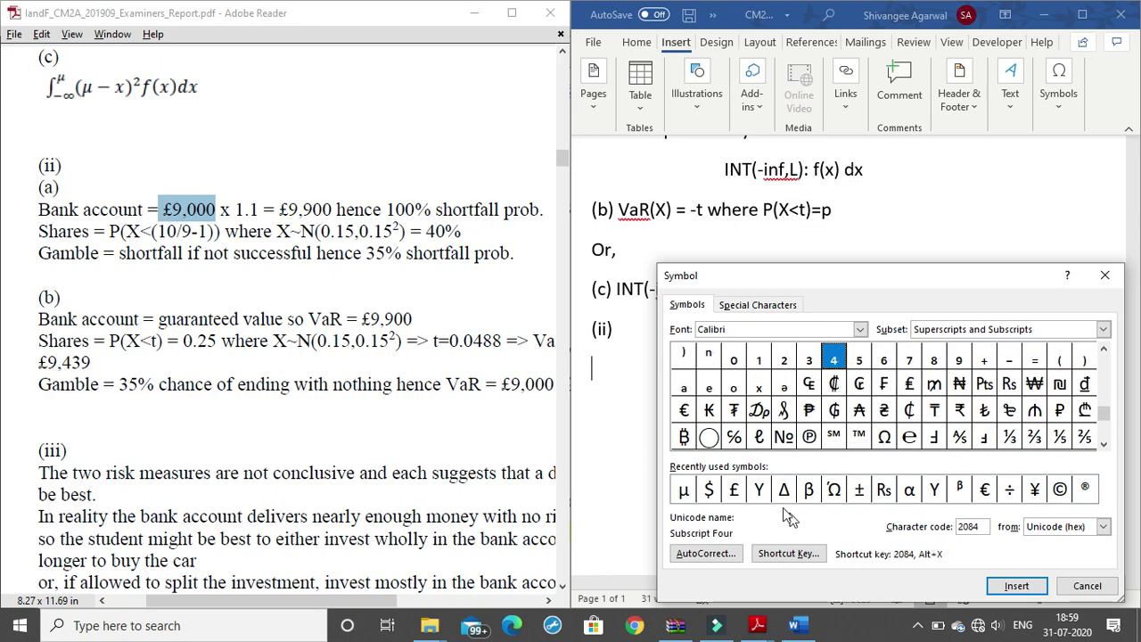
click(735, 493)
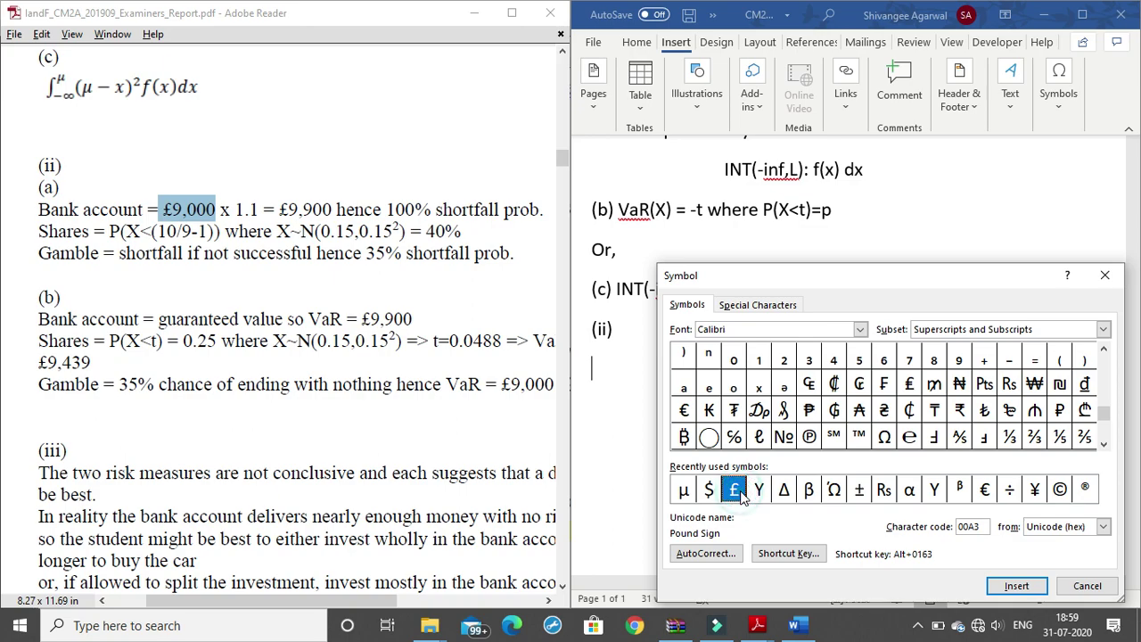
click(1023, 587)
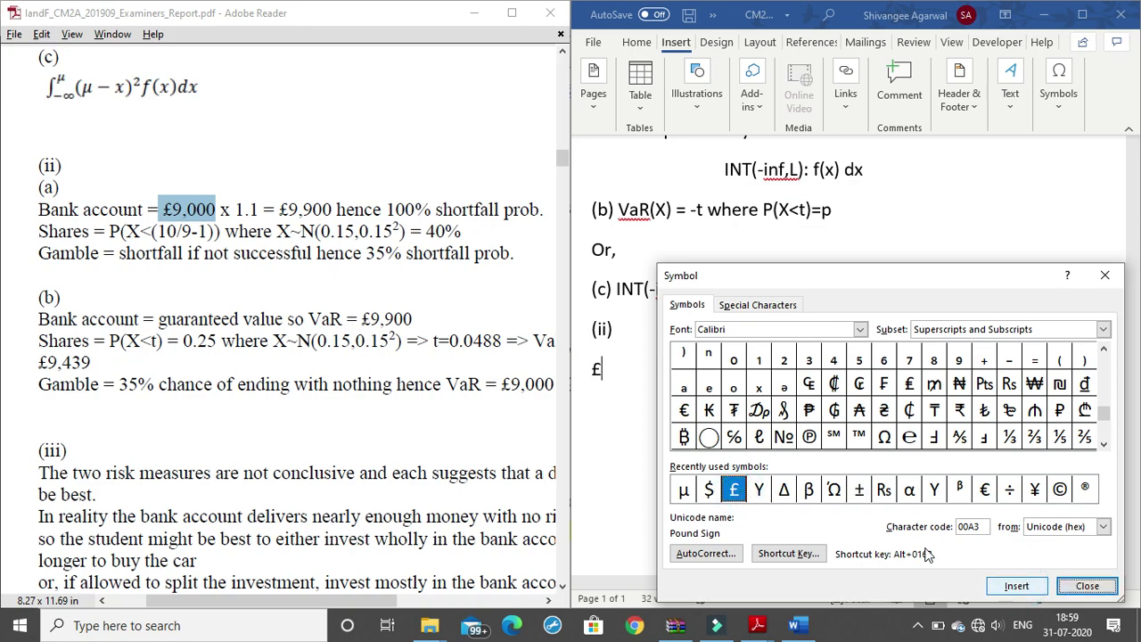
- Complete the line as '£9,000', start a new line, and mark X~N(0.15,0.15²) in the report
click(1104, 275)
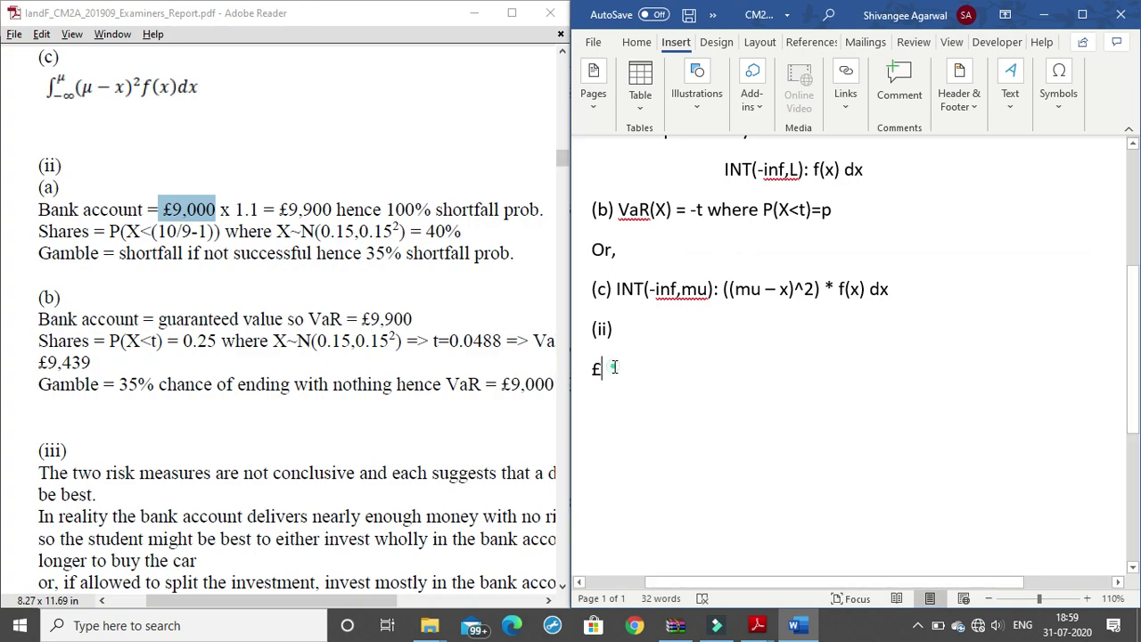
text(9)
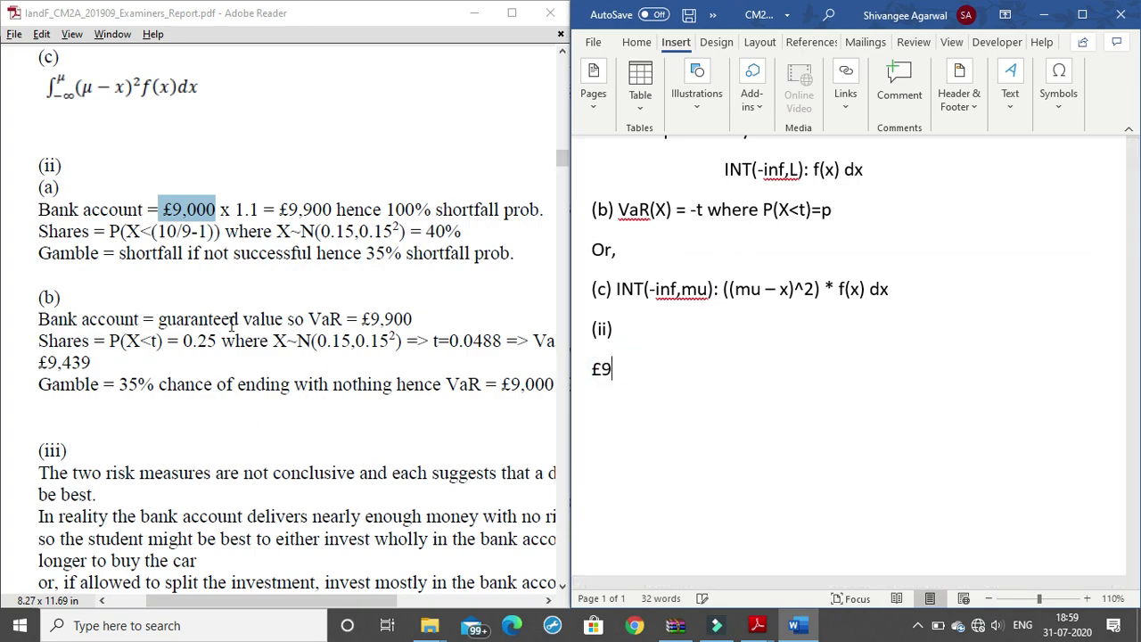
text(,000)
key(Return)
drag(273, 340, 407, 346)
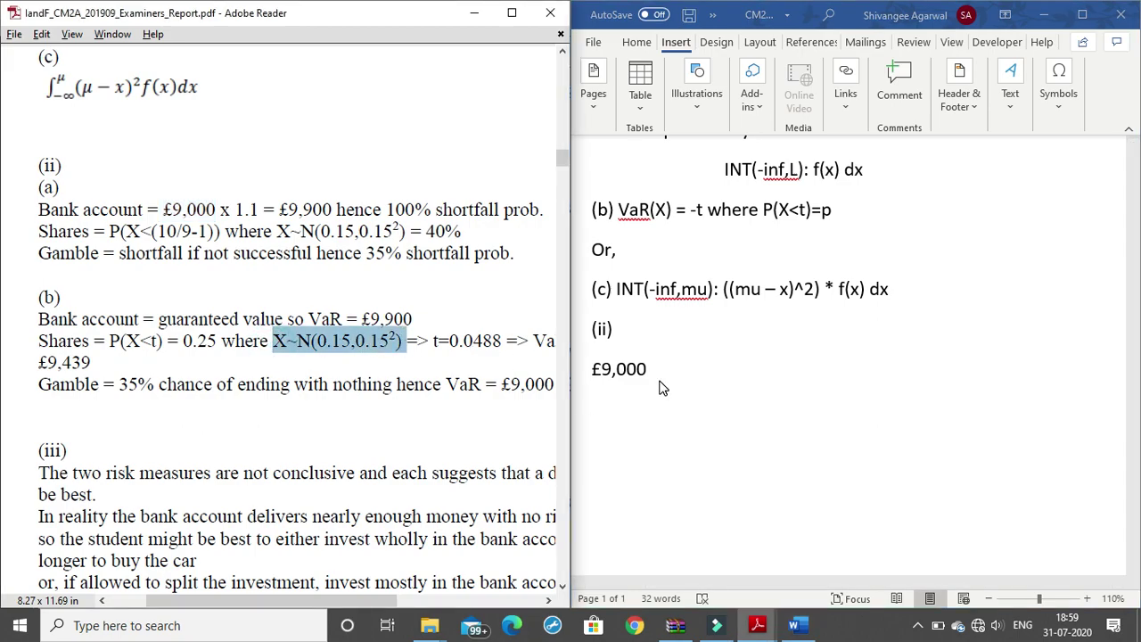
click(626, 400)
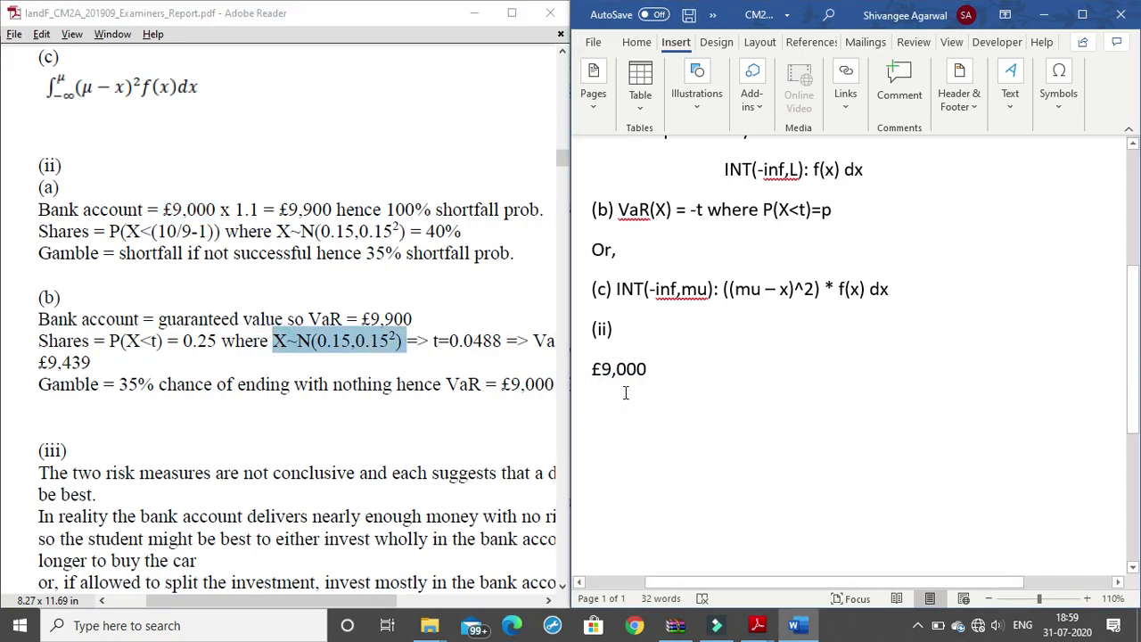
- Type 'X ~ N(0.15,0.15^2)' beneath £9,000, copying the distribution from the report
drag(226, 231, 420, 233)
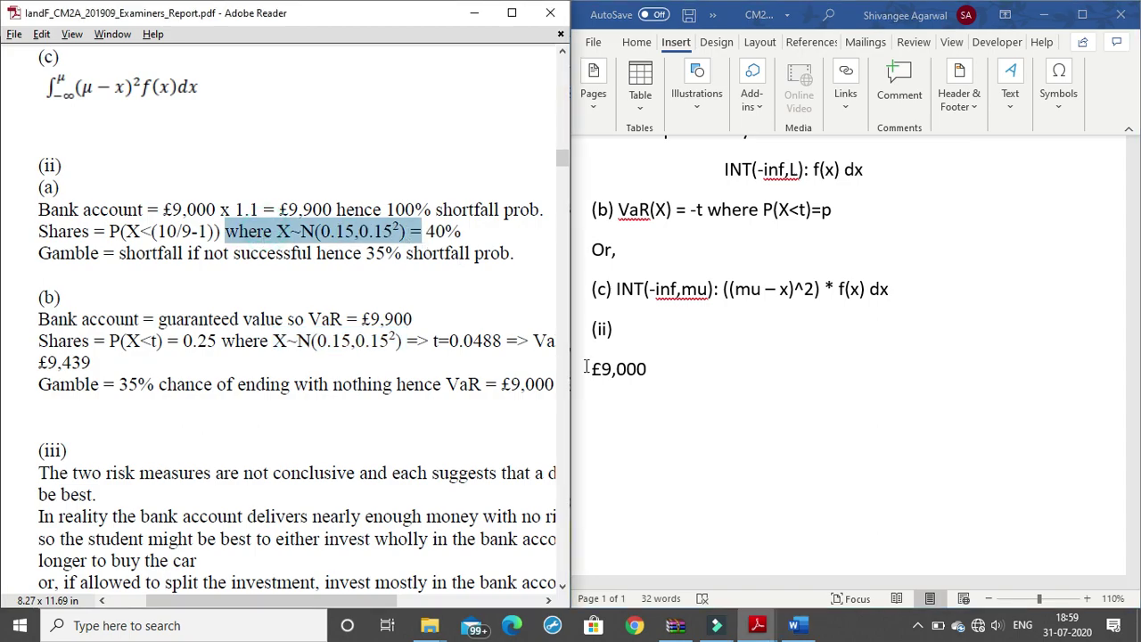
click(608, 398)
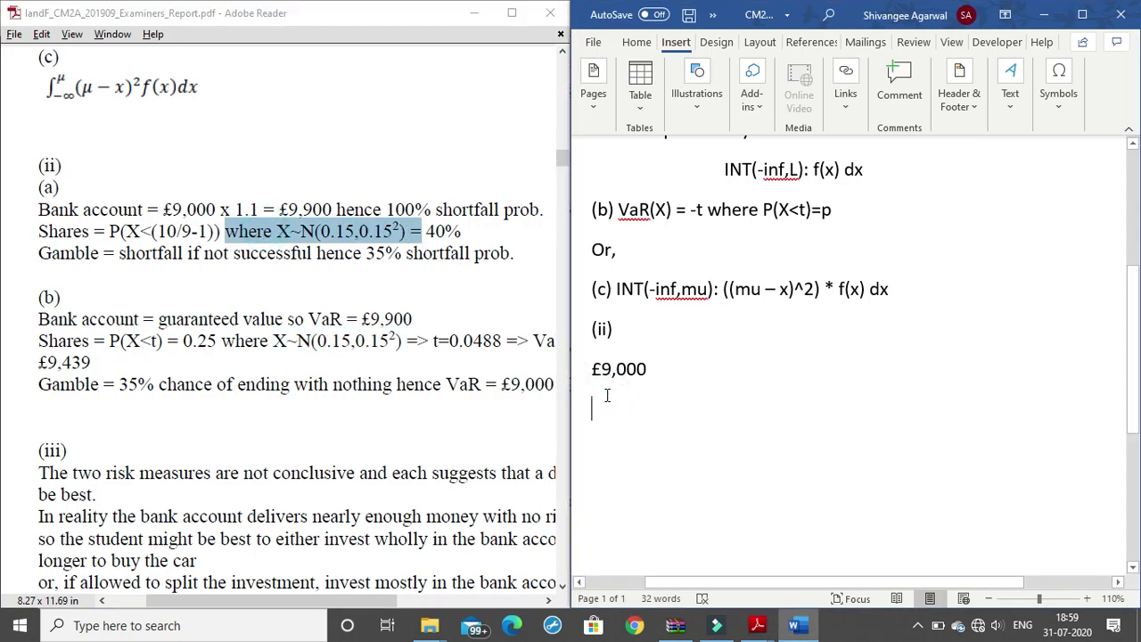
text(X)
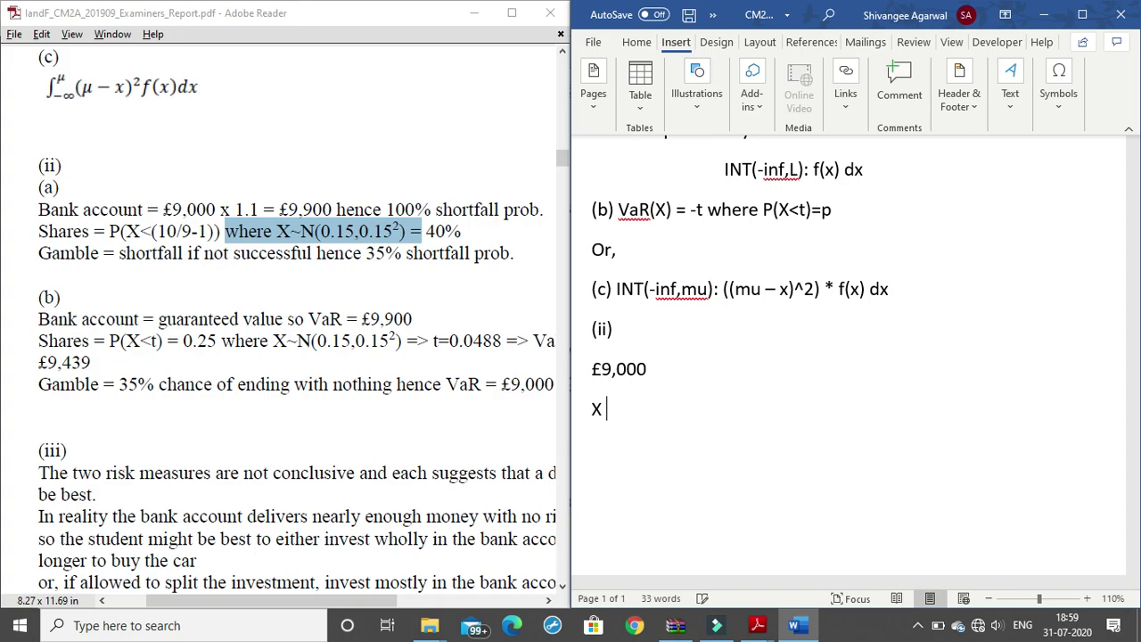
click(303, 251)
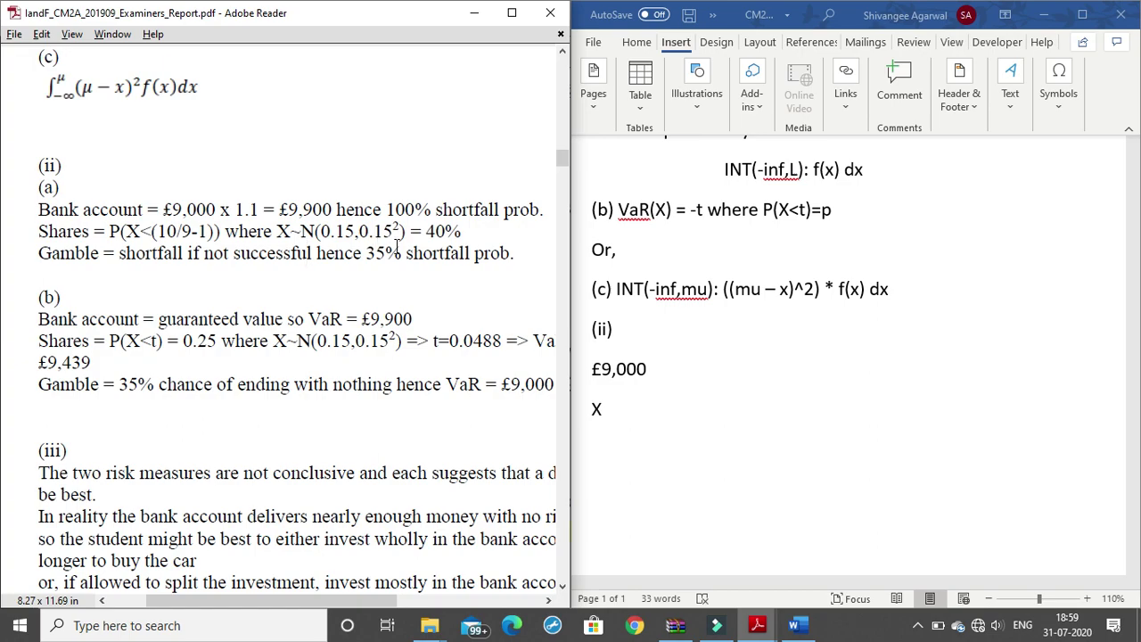
click(618, 408)
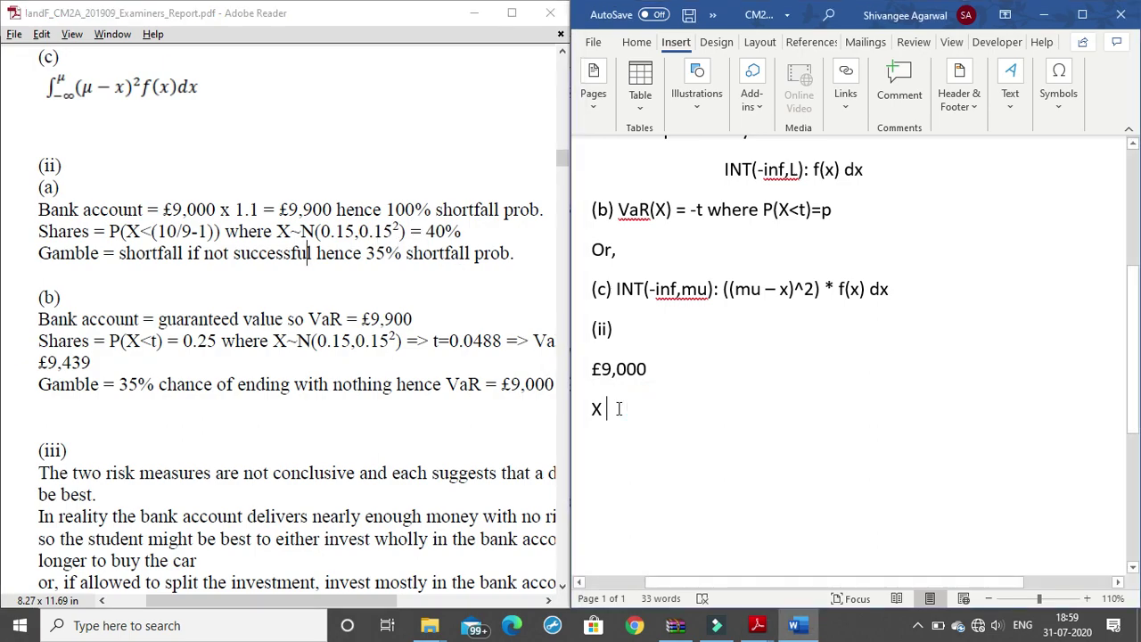
text(~)
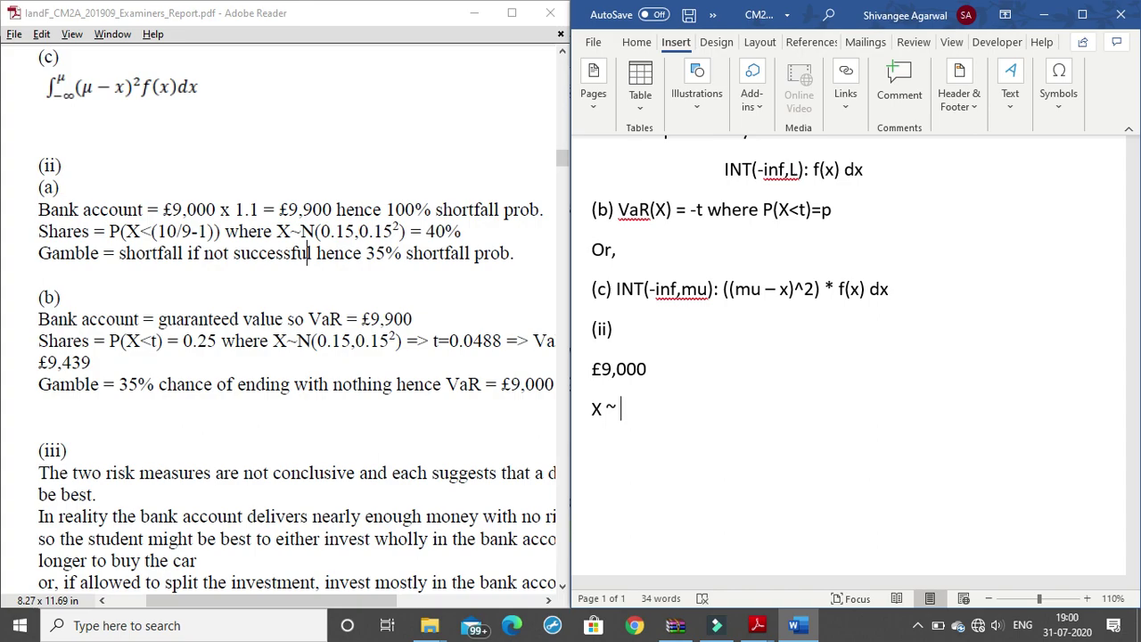
text(N(0.15,)
text(0.15^2)
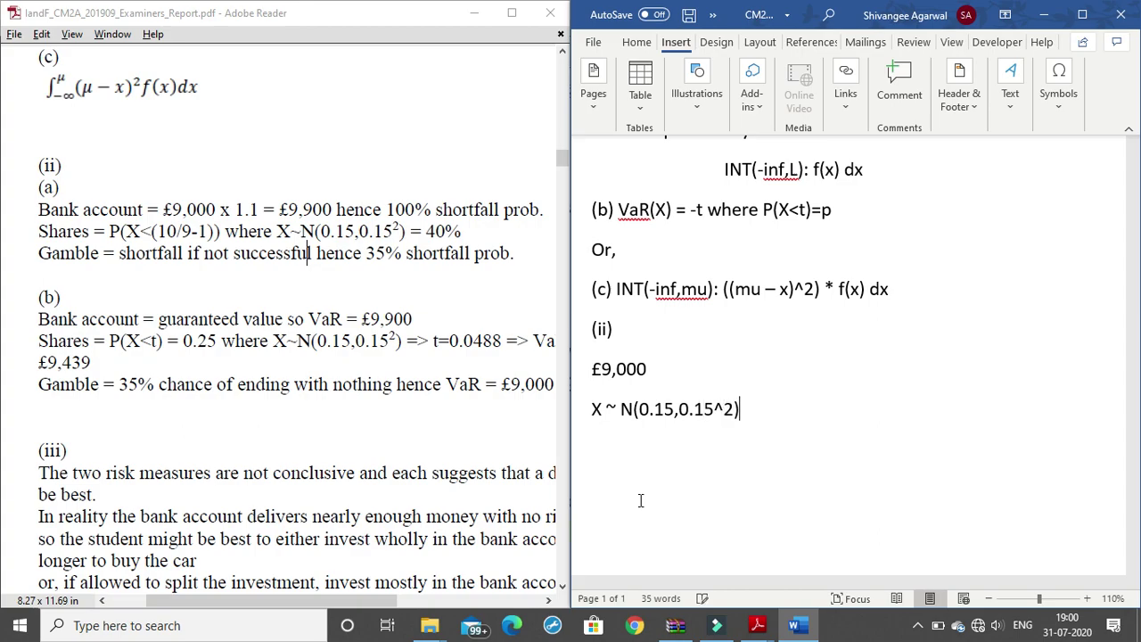
scroll(718, 476, down, 3)
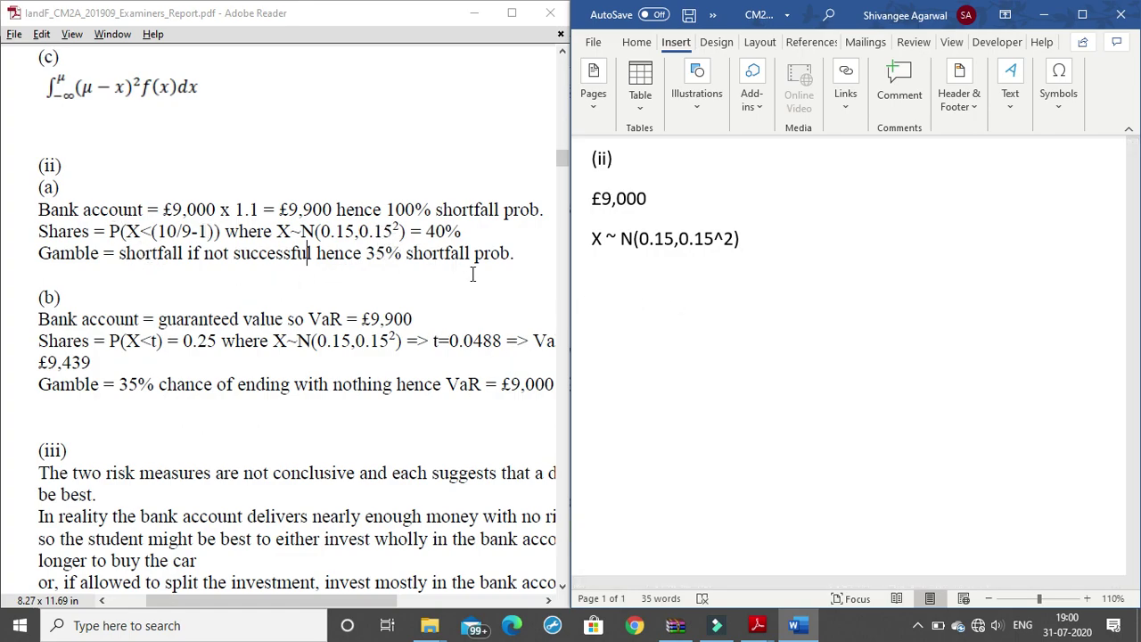
- Scroll the examiners' report to the page footer, then bring CM2.pdf to the front
scroll(473, 275, down, 2)
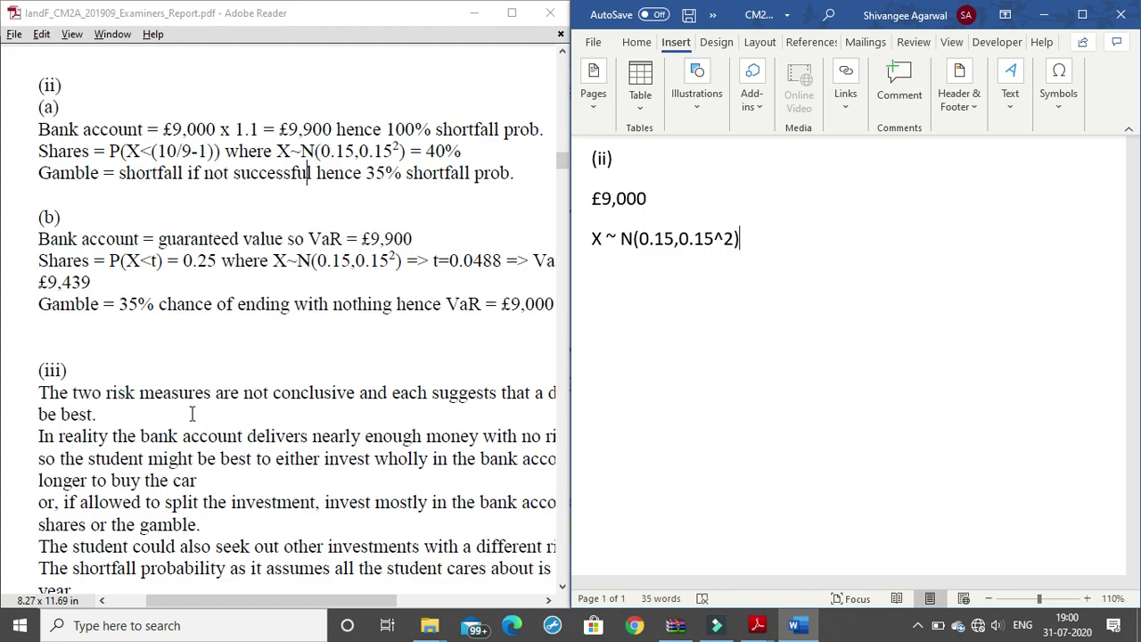
drag(337, 609, 343, 609)
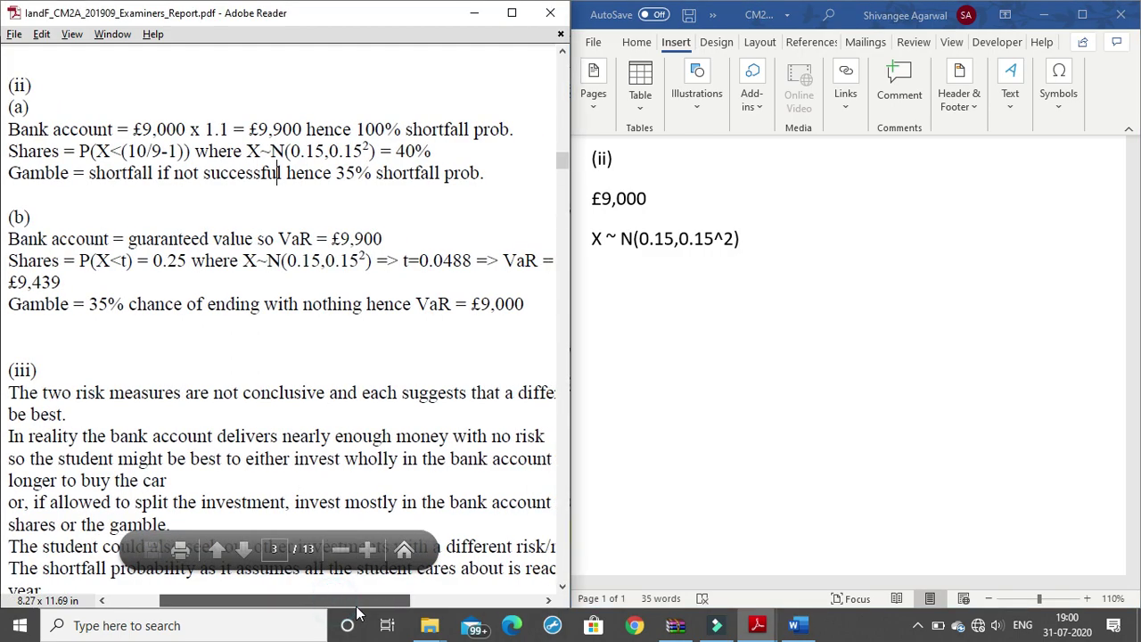
scroll(268, 367, down, 3)
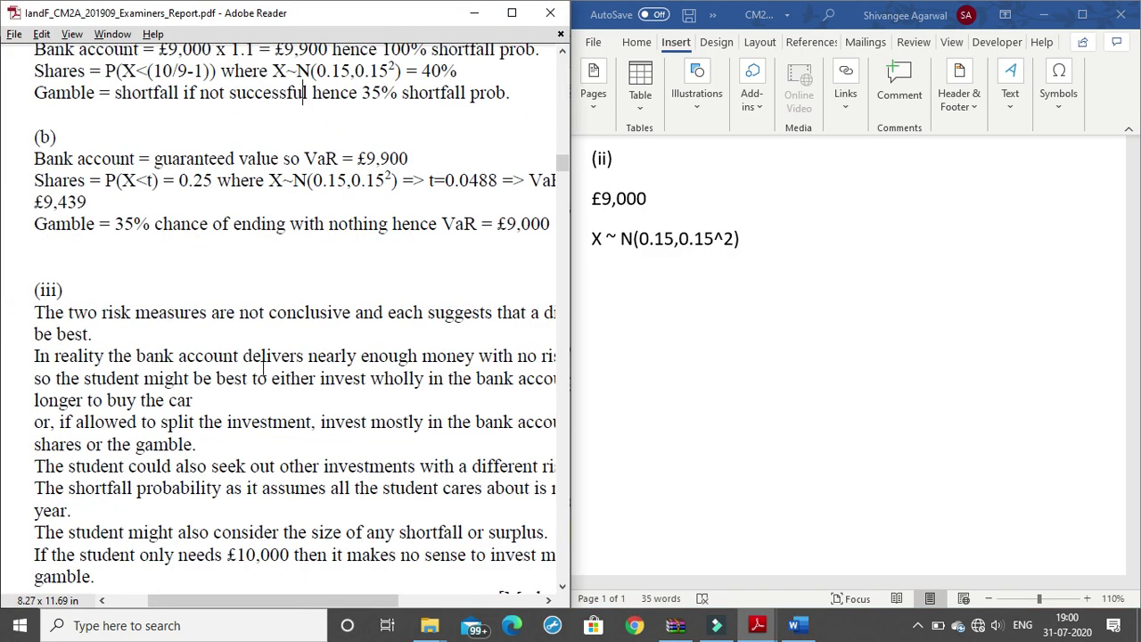
scroll(257, 368, down, 1)
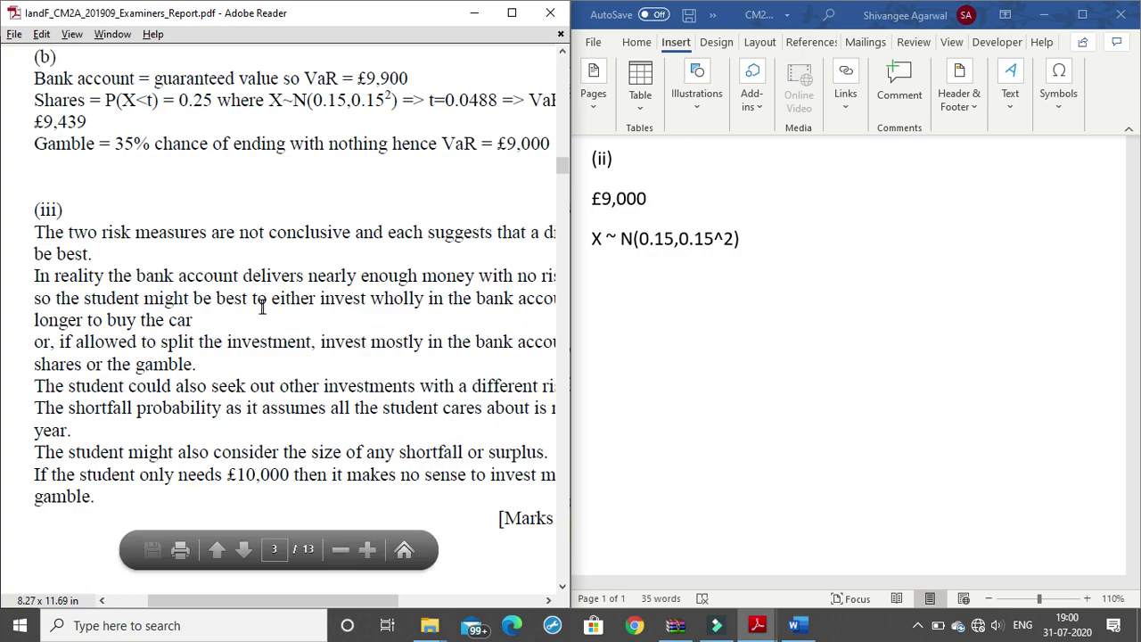
drag(306, 601, 312, 606)
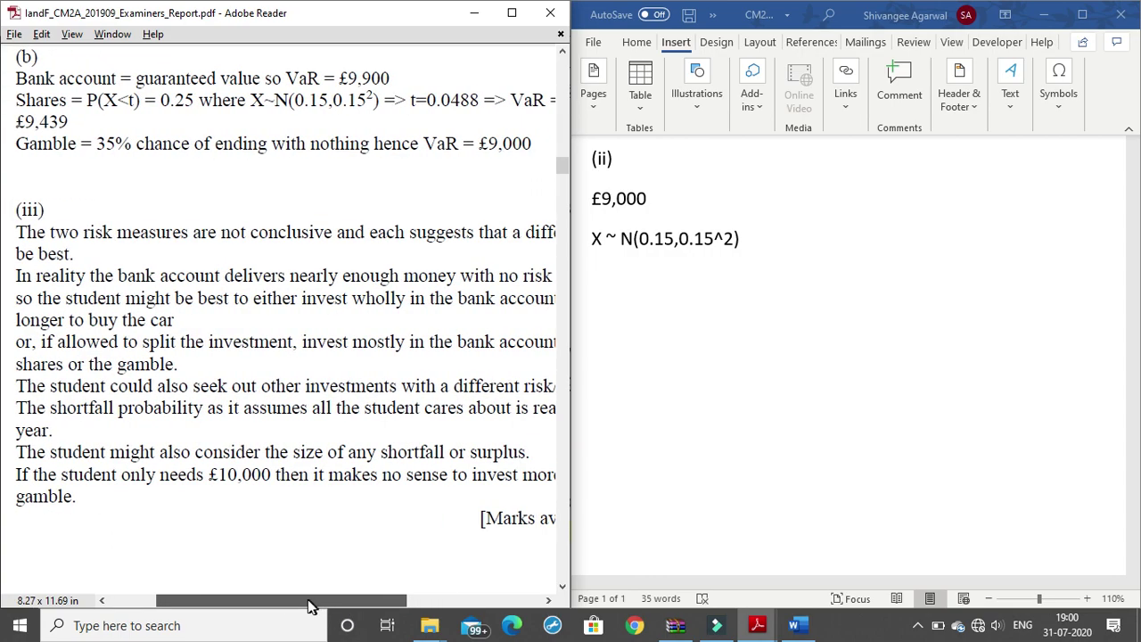
drag(312, 606, 303, 606)
scroll(294, 445, down, 3)
scroll(298, 440, down, 3)
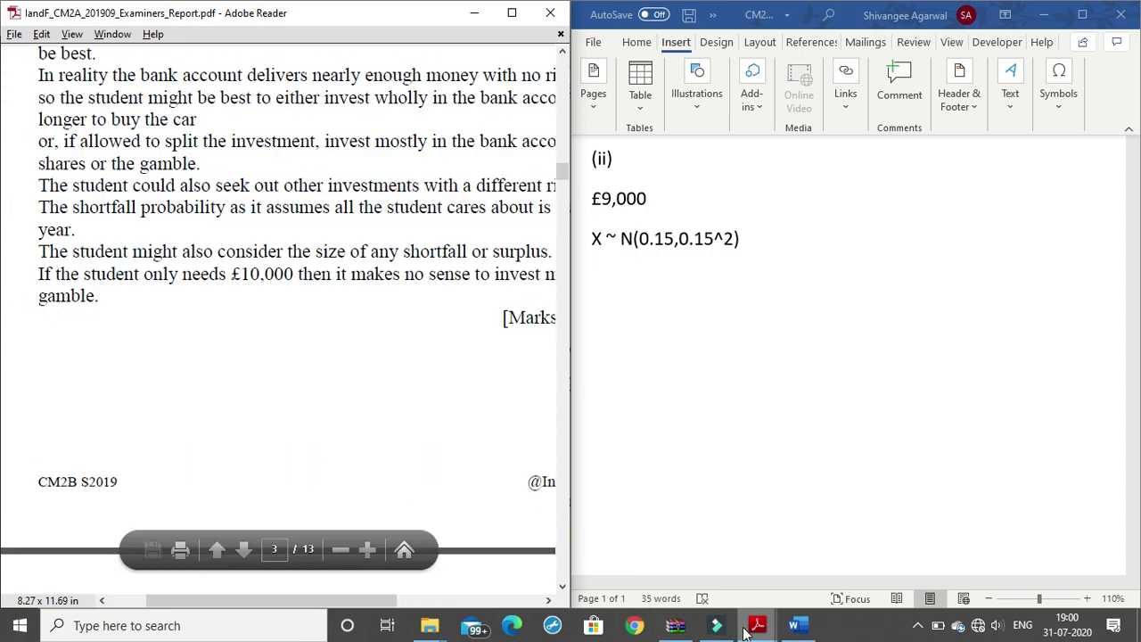
mouse_move(756, 625)
click(687, 553)
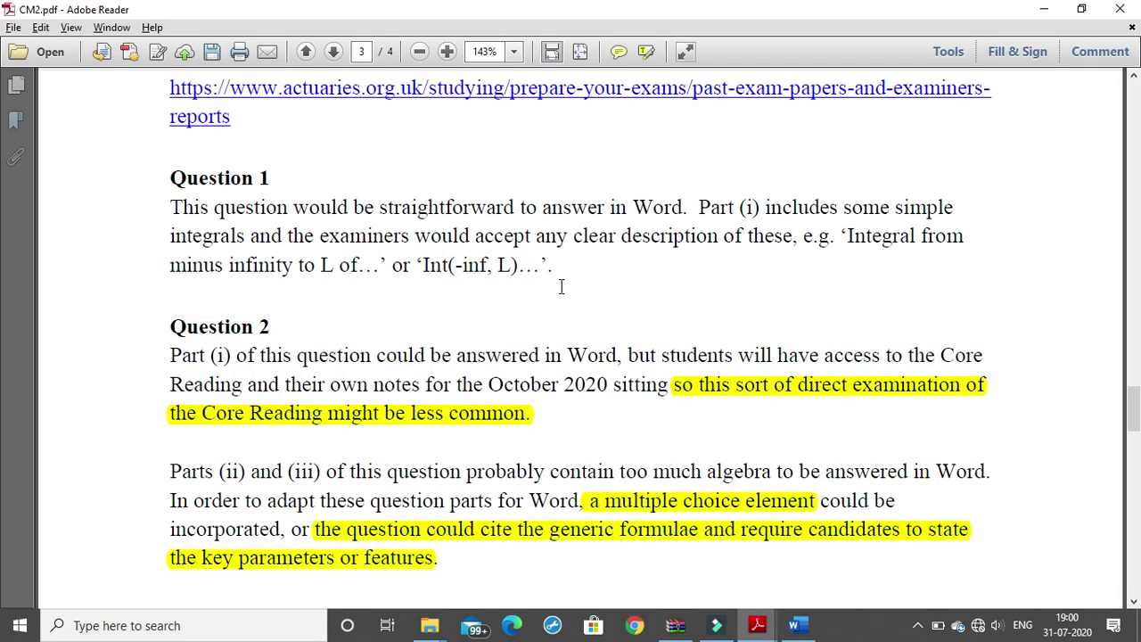
- Highlight the accepted Int(-inf, L) integral notation in CM2.pdf's Question 1 advice
drag(415, 265, 525, 271)
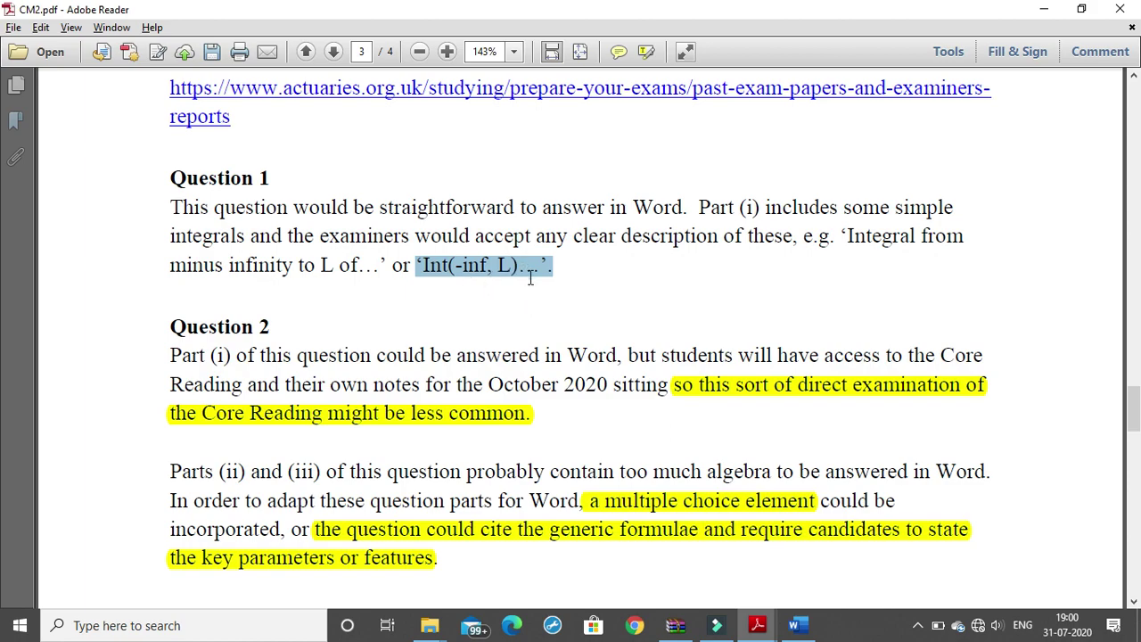
click(532, 270)
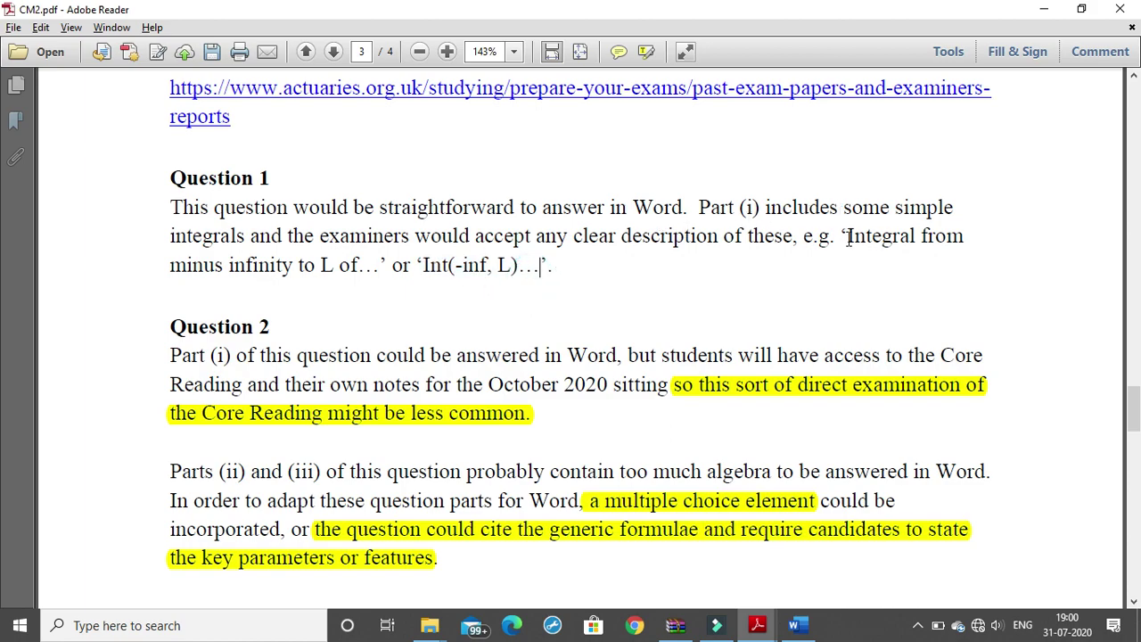
mouse_move(849, 236)
mouse_down()
mouse_move(330, 251)
mouse_move(330, 265)
mouse_up()
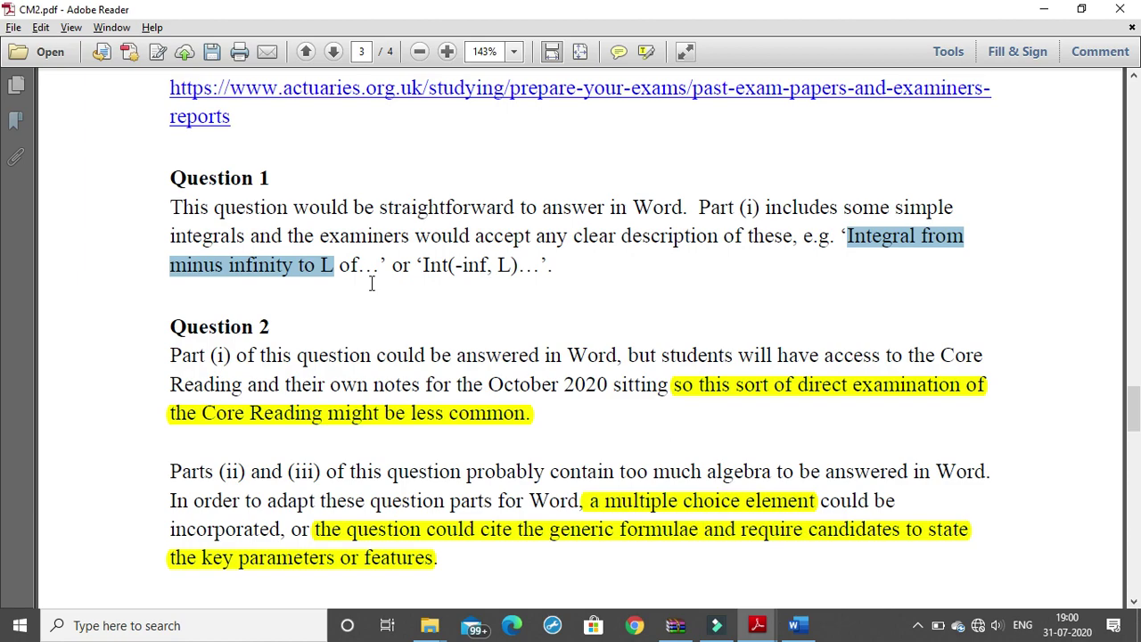
drag(418, 266, 549, 268)
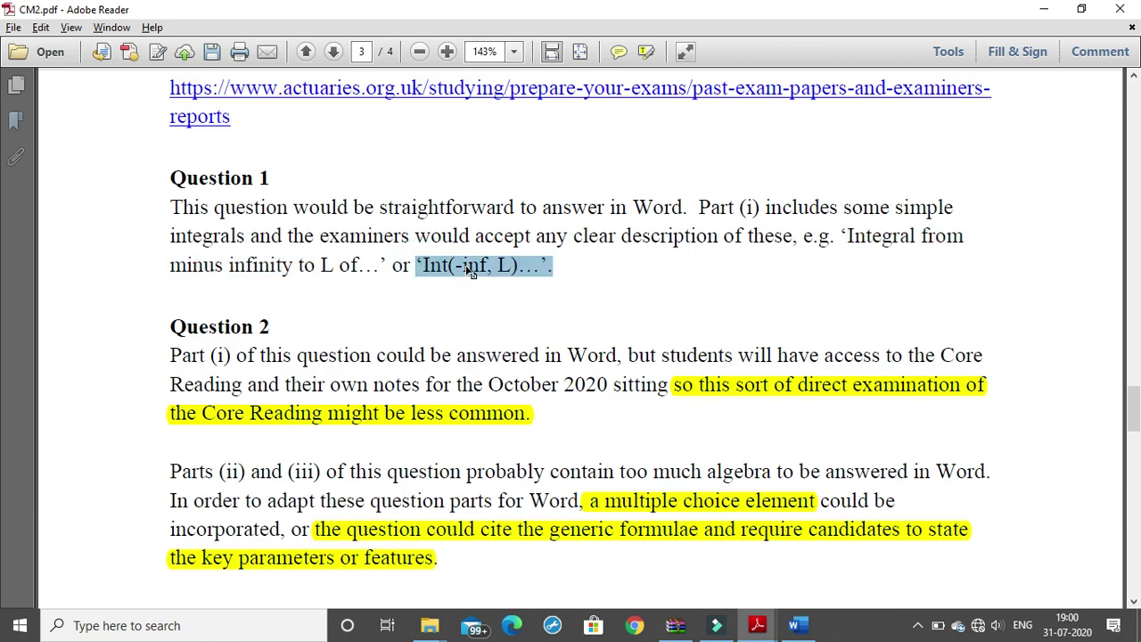
click(518, 266)
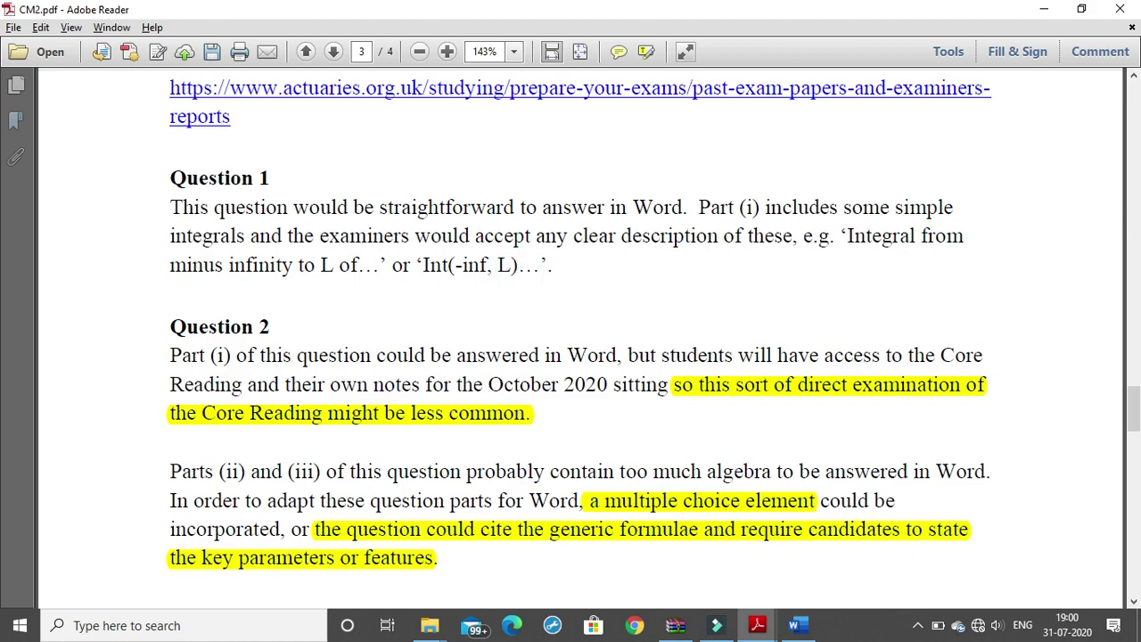
- Check the screen recorder's options from the hidden taskbar icons
click(918, 625)
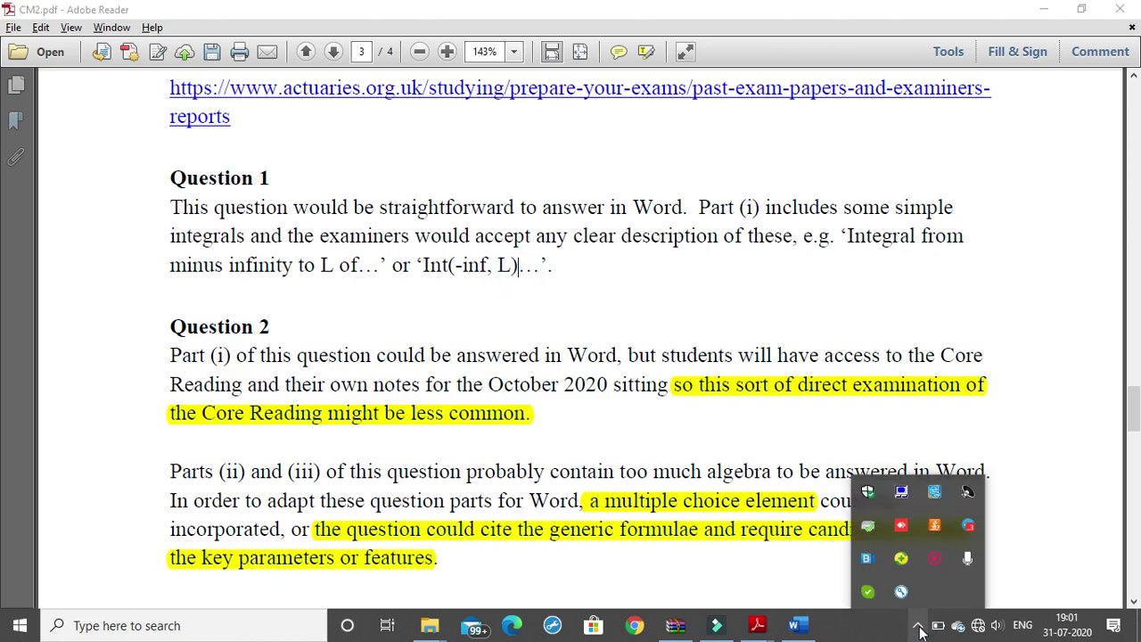
right_click(932, 562)
click(933, 563)
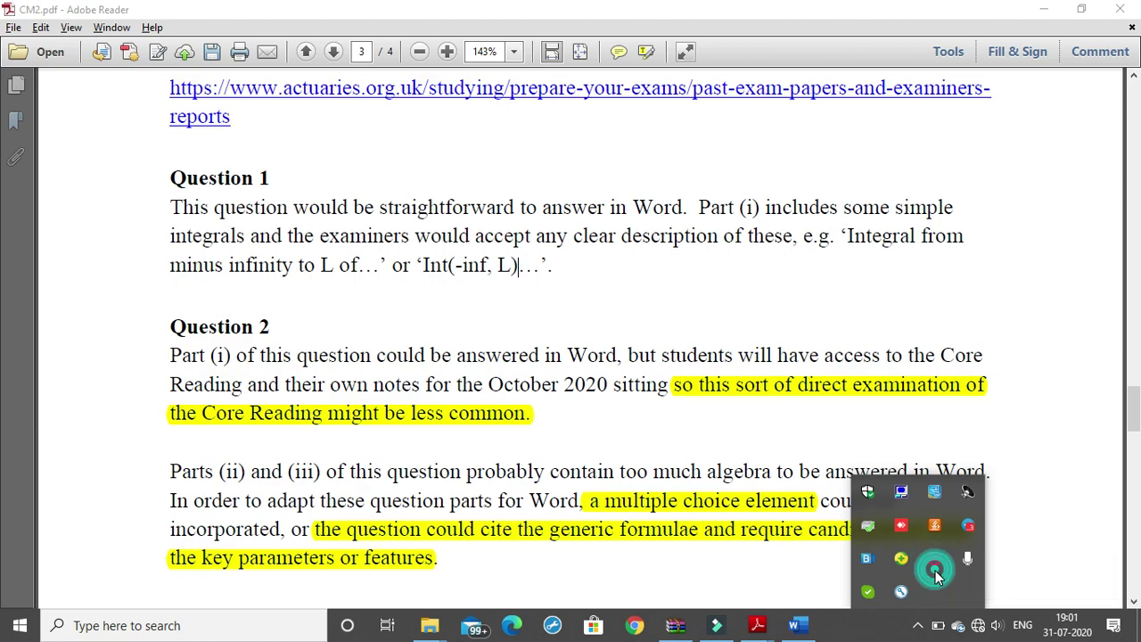
click(634, 277)
- Re-read the Question 1 integral wording, scroll on, and bring the examiners' report back
drag(858, 239, 170, 88)
mouse_move(846, 237)
mouse_down()
mouse_move(365, 275)
mouse_move(334, 268)
mouse_up()
click(442, 340)
drag(417, 263, 514, 264)
click(515, 273)
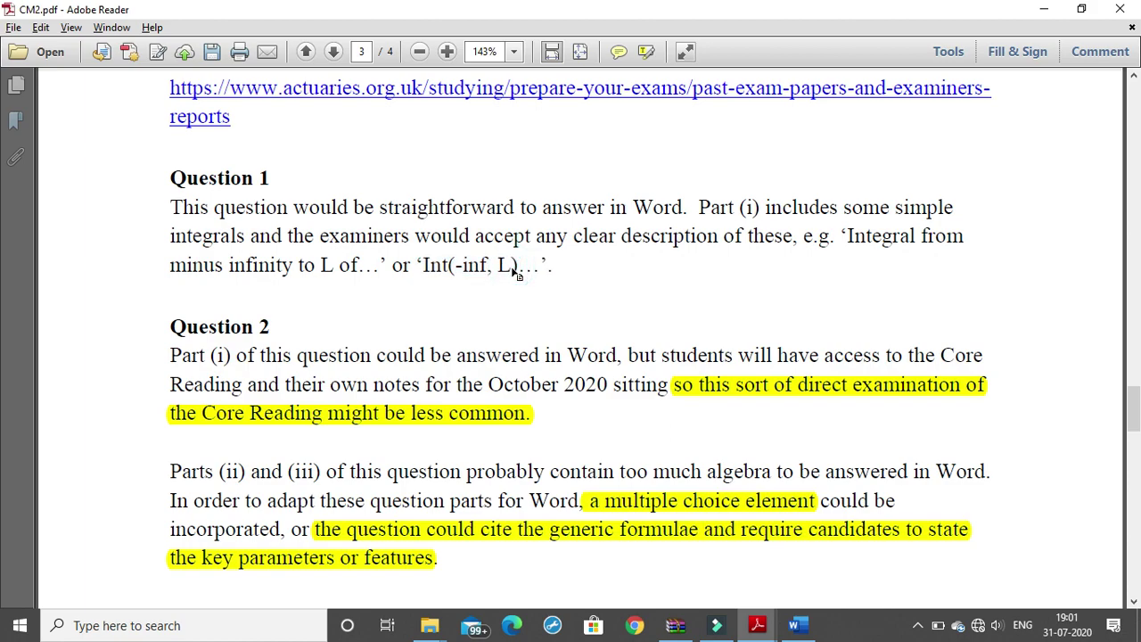
scroll(514, 273, down, 2)
scroll(513, 270, down, 2)
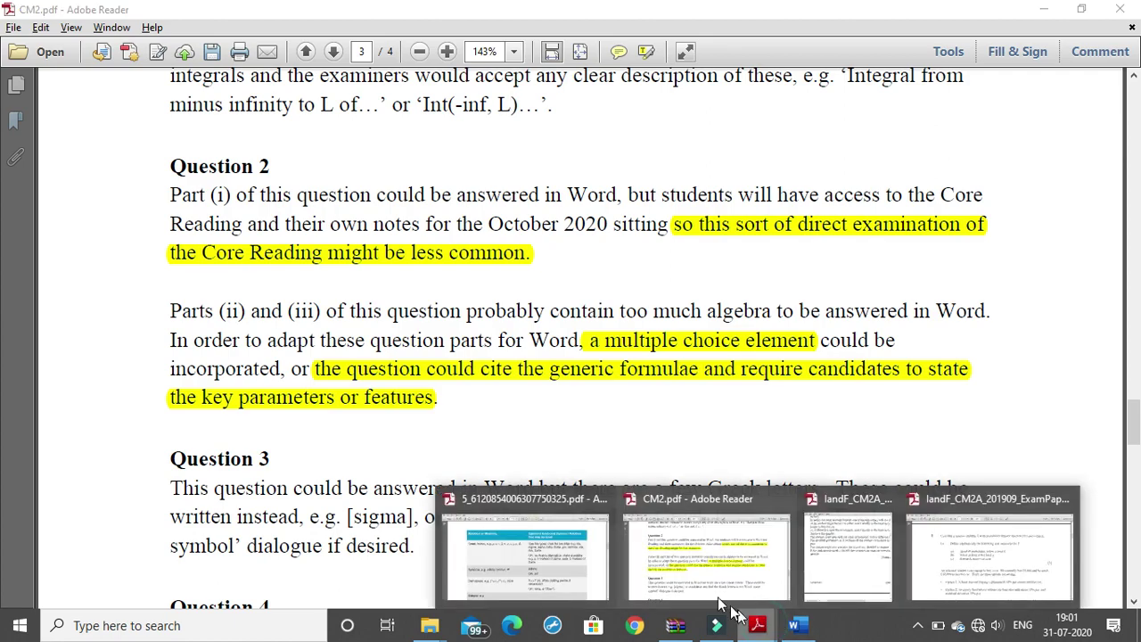
click(891, 553)
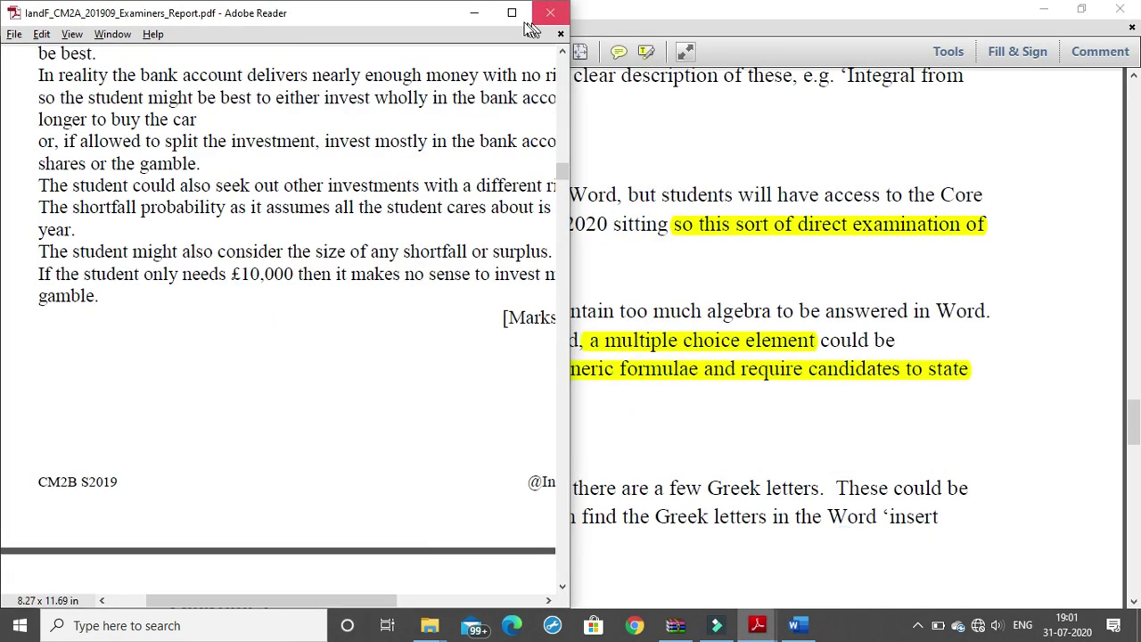
- Maximize the examiners' report and scroll down to the Q2 answers
click(512, 13)
scroll(691, 296, down, 5)
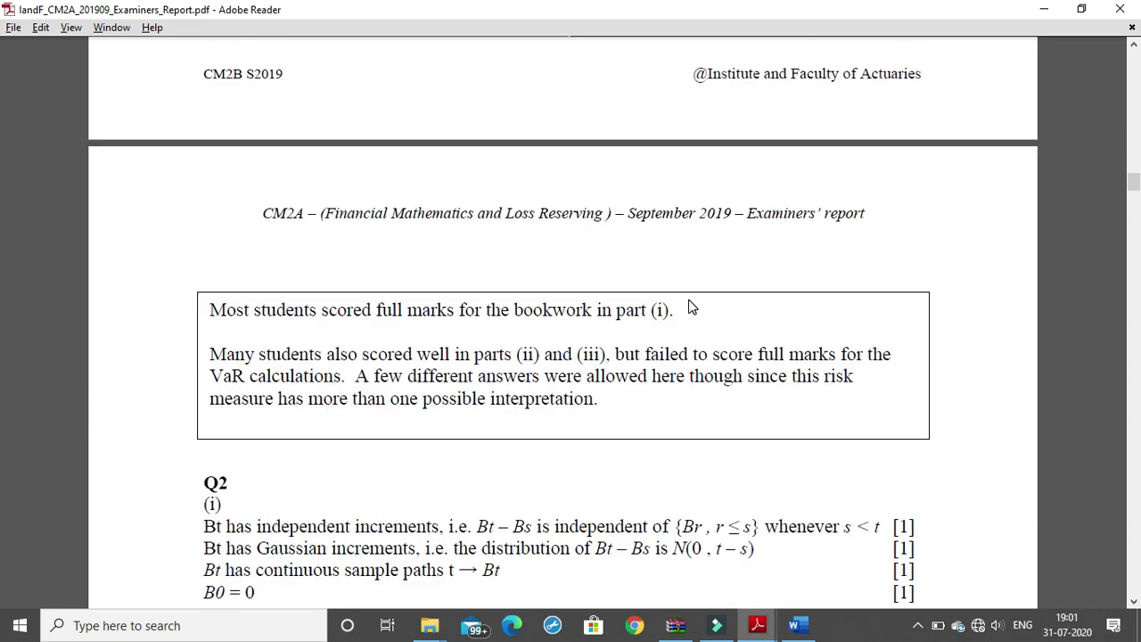
scroll(690, 303, down, 2)
scroll(682, 312, down, 1)
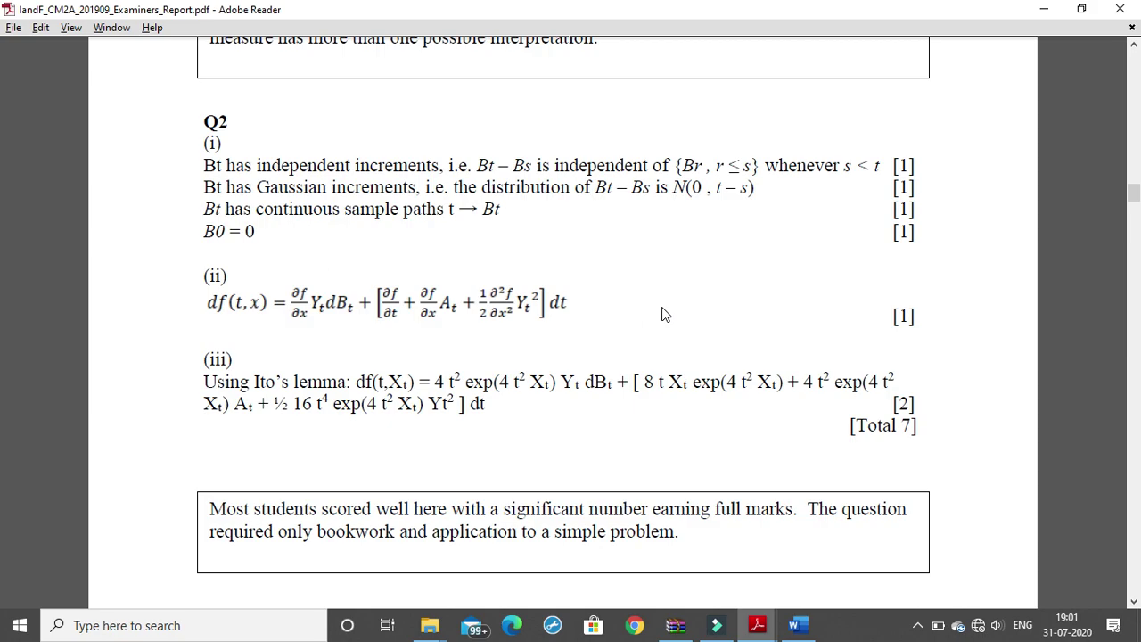
- Read Q2(i), selecting lines like the Gaussian increments, then switch to CM2.pdf
drag(222, 168, 286, 223)
click(283, 219)
drag(285, 223, 223, 187)
click(225, 191)
drag(204, 165, 253, 168)
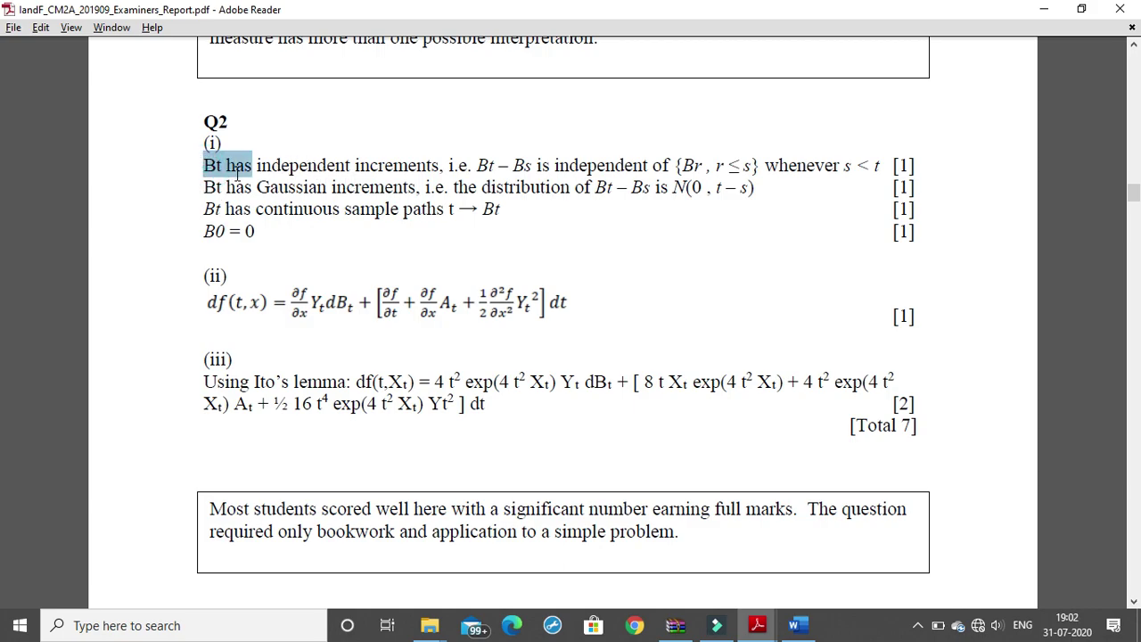
click(259, 186)
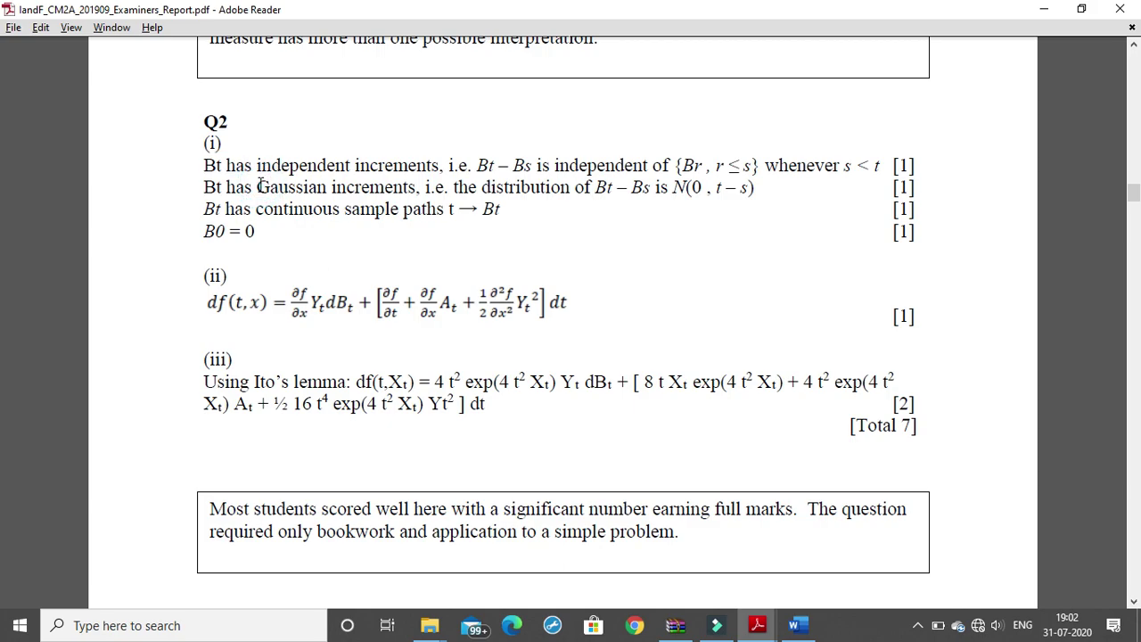
click(757, 625)
click(662, 583)
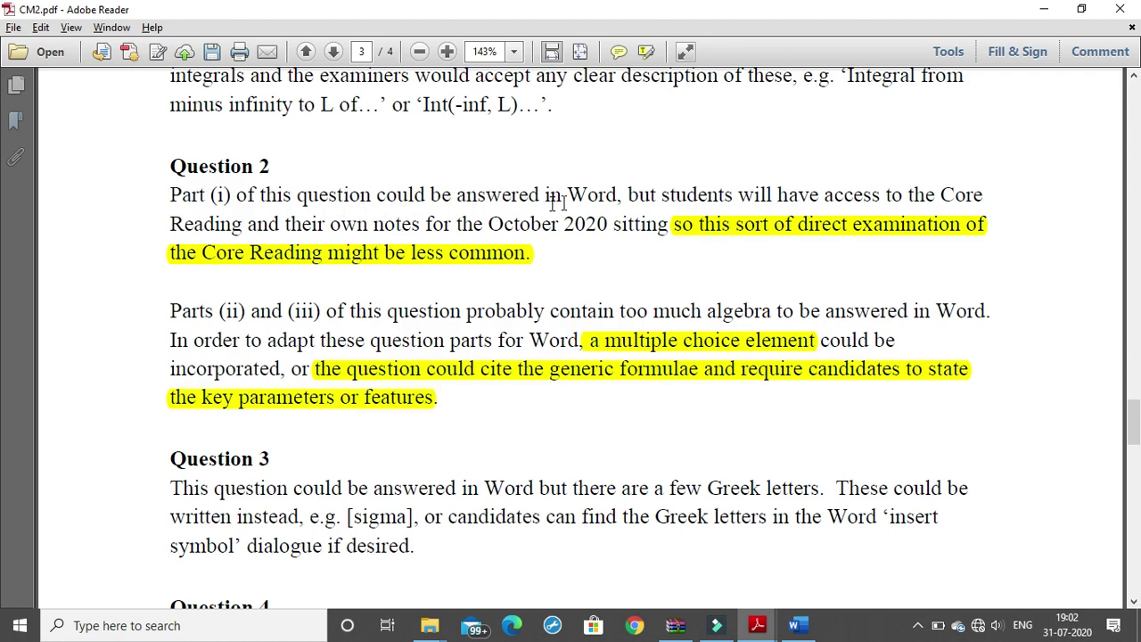
drag(822, 194, 973, 198)
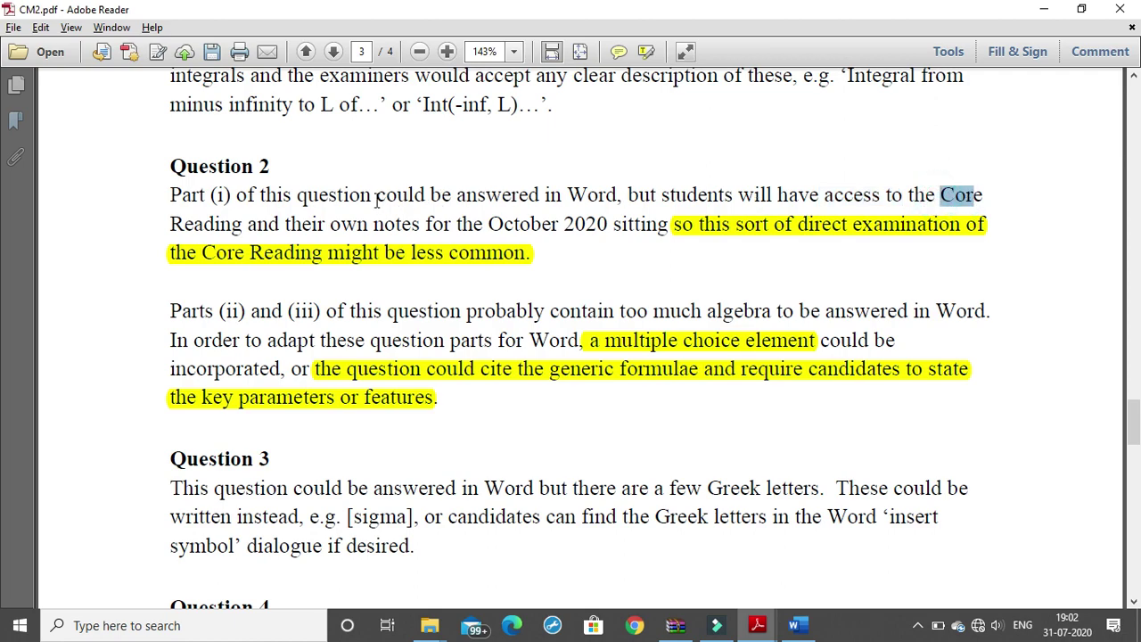
drag(327, 225, 419, 227)
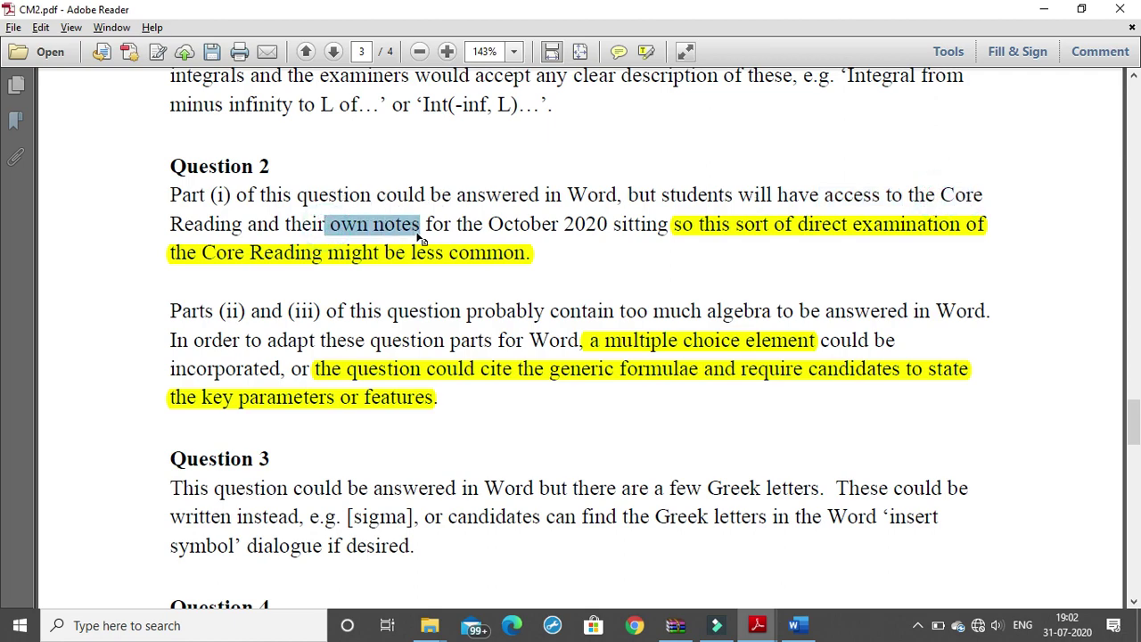
drag(488, 223, 606, 228)
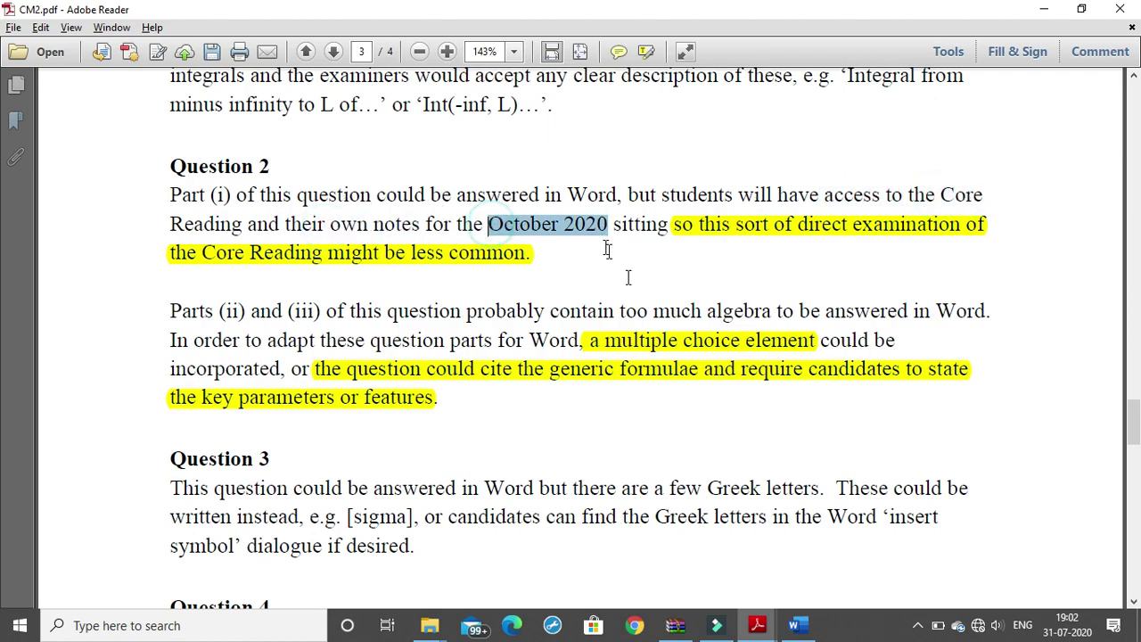
click(917, 625)
click(935, 569)
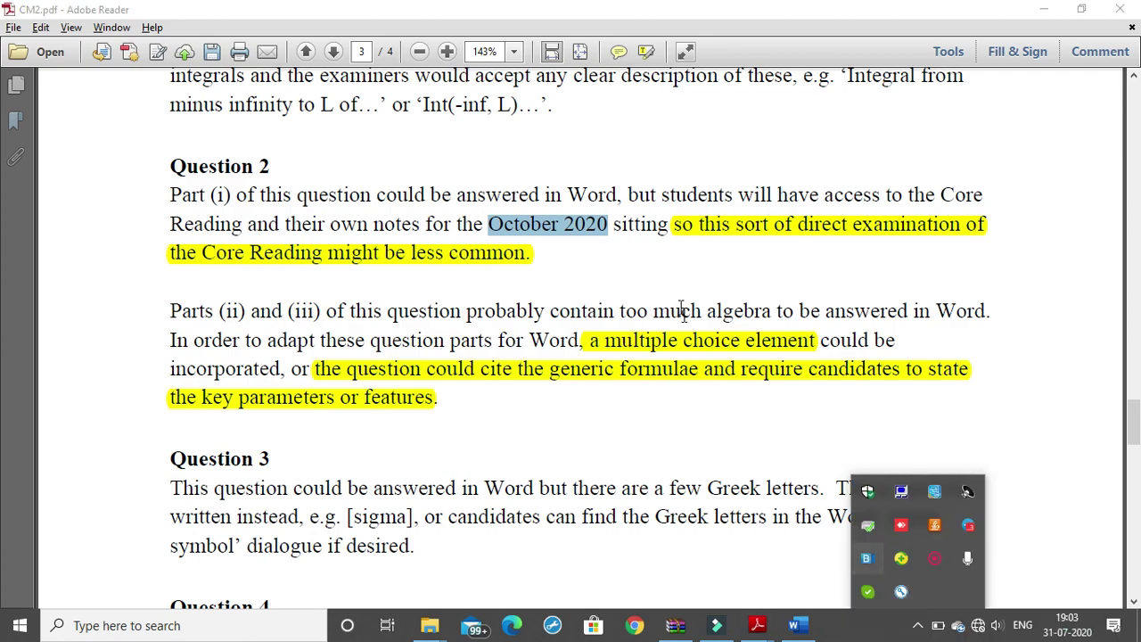
click(671, 283)
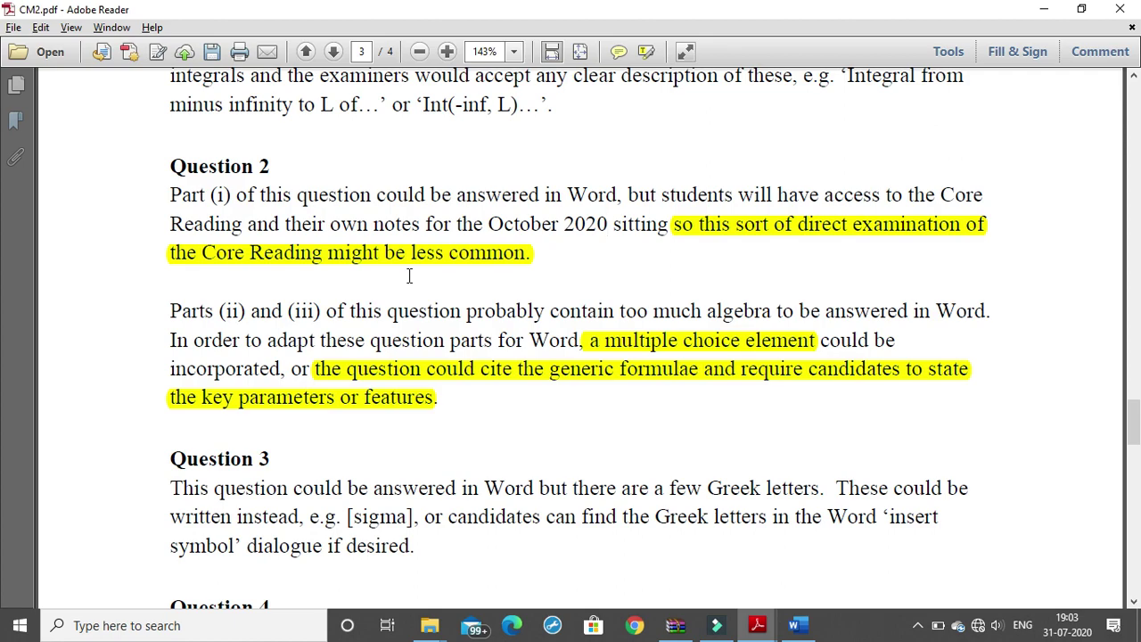
scroll(422, 270, down, 3)
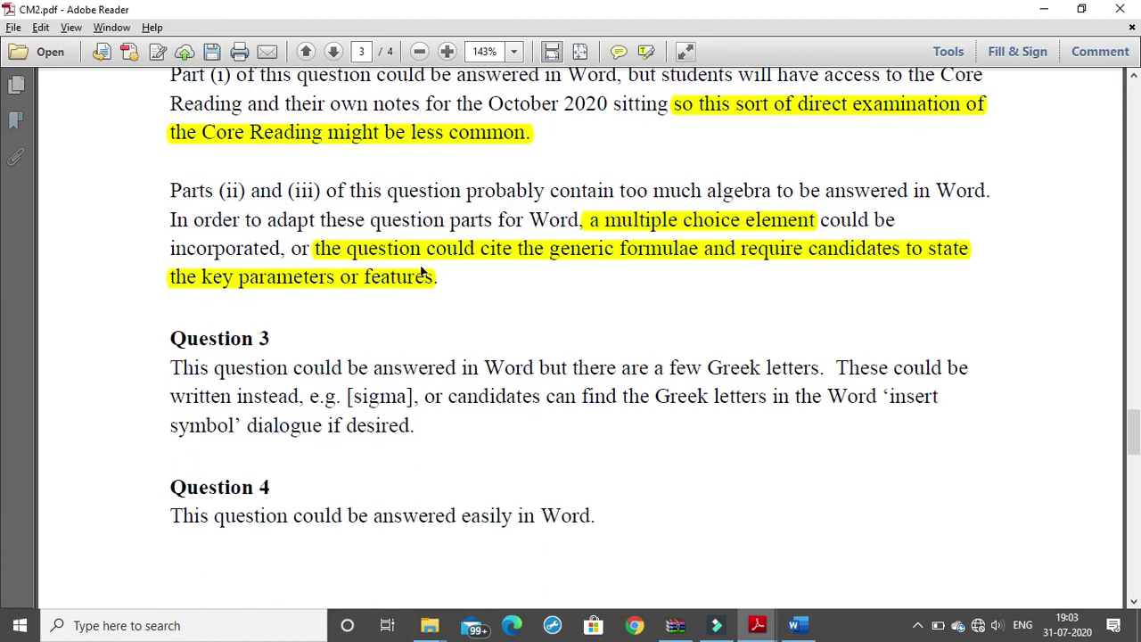
mouse_move(756, 624)
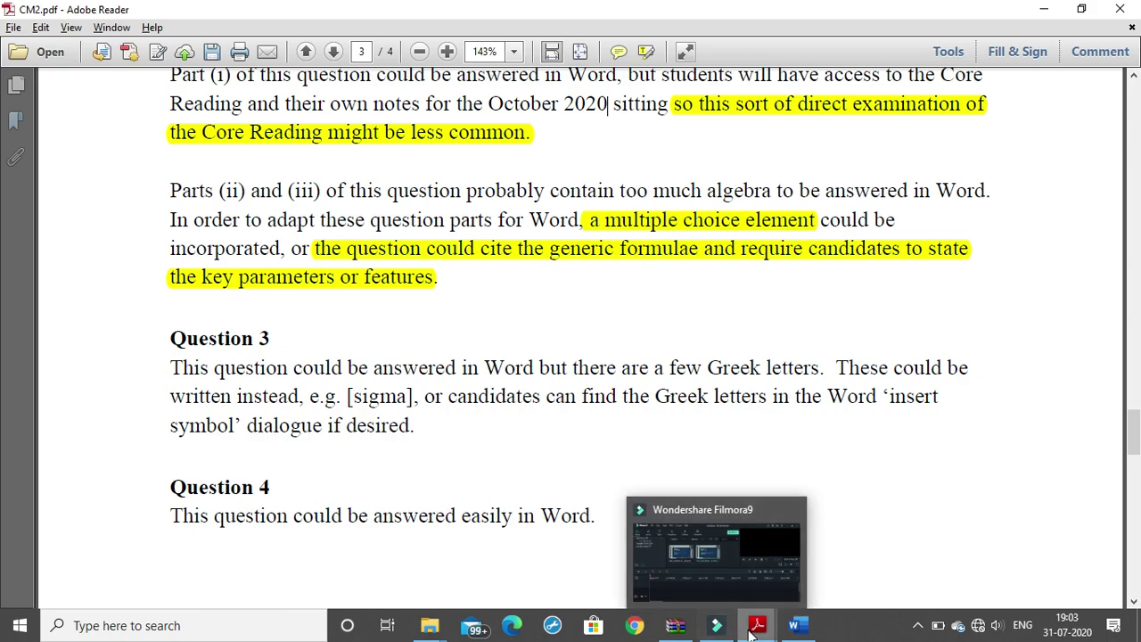
- Return to the examiners' report and select the Q2(i) lines and the df(t,x) equation
click(809, 563)
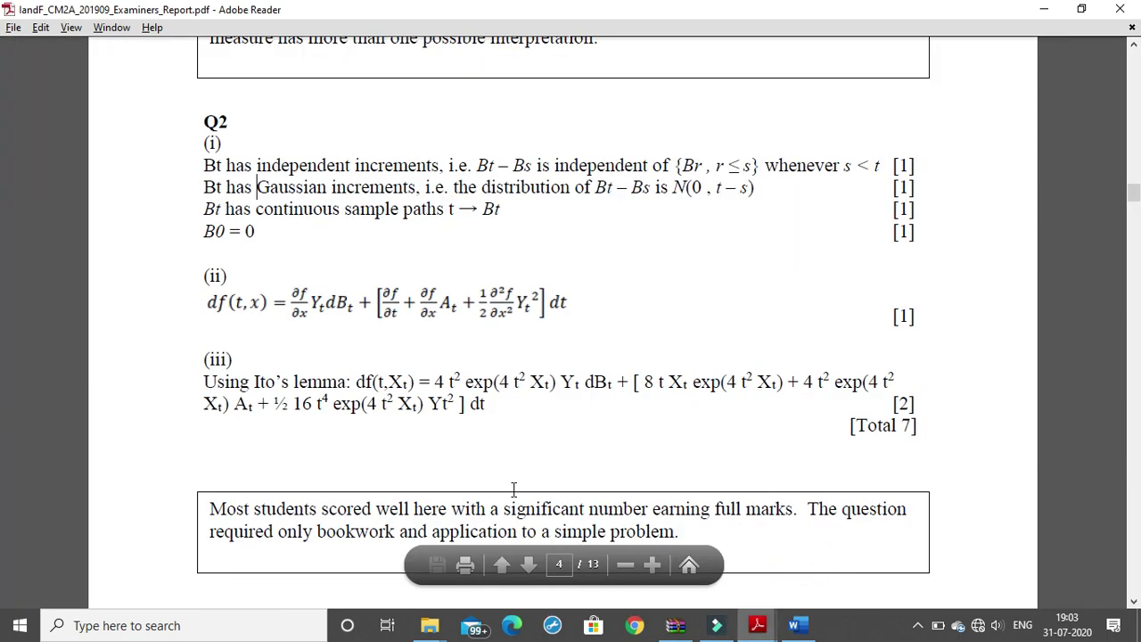
drag(204, 302, 528, 301)
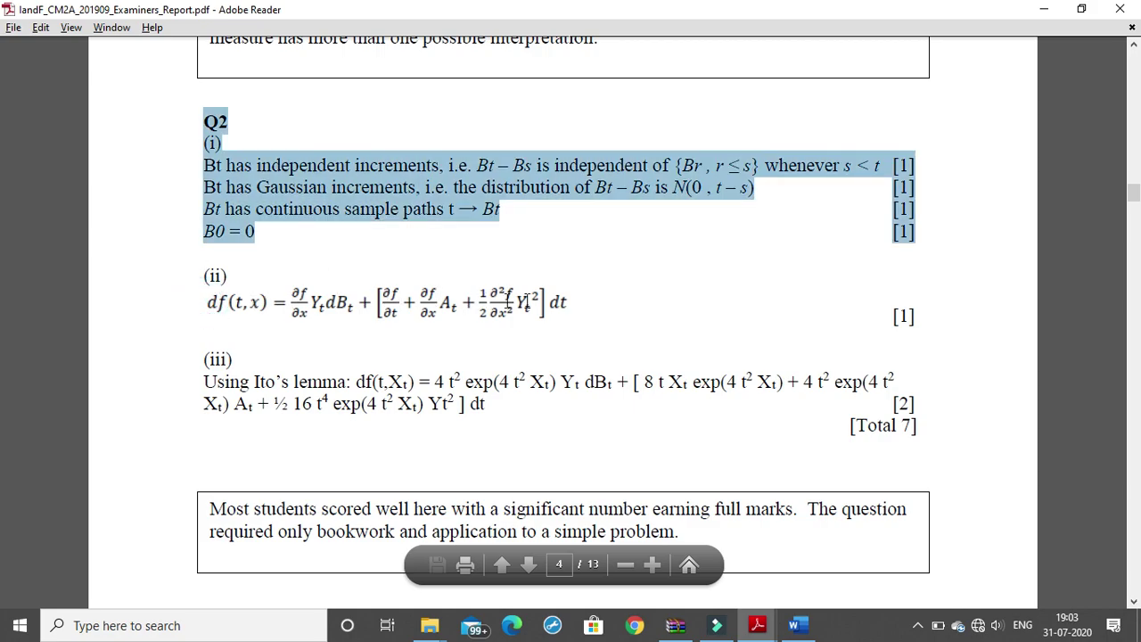
click(553, 307)
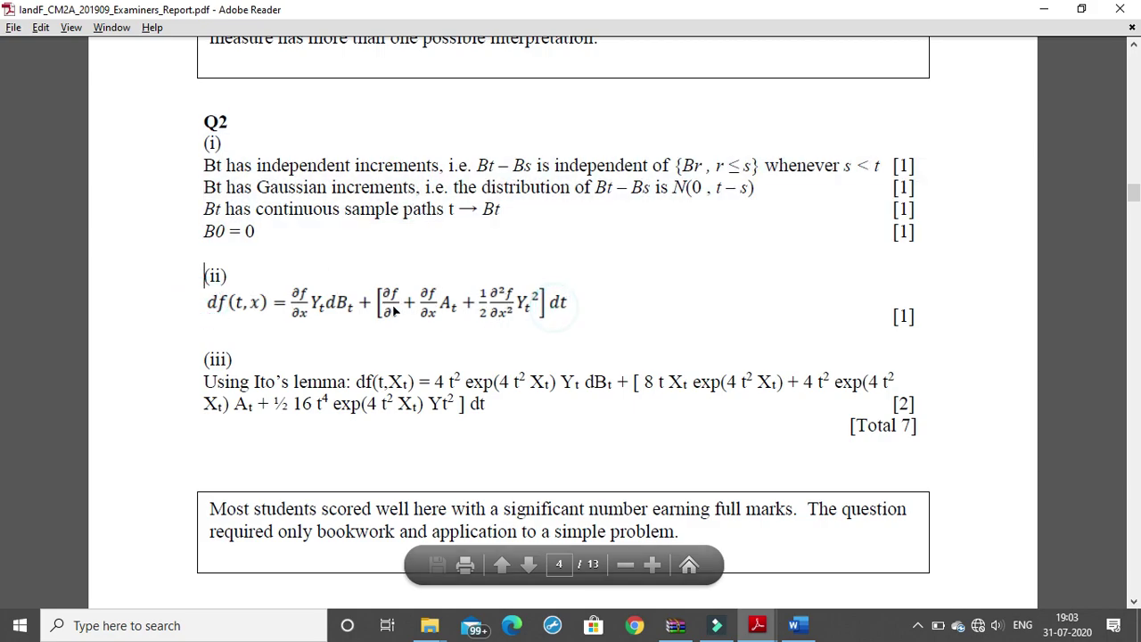
click(442, 349)
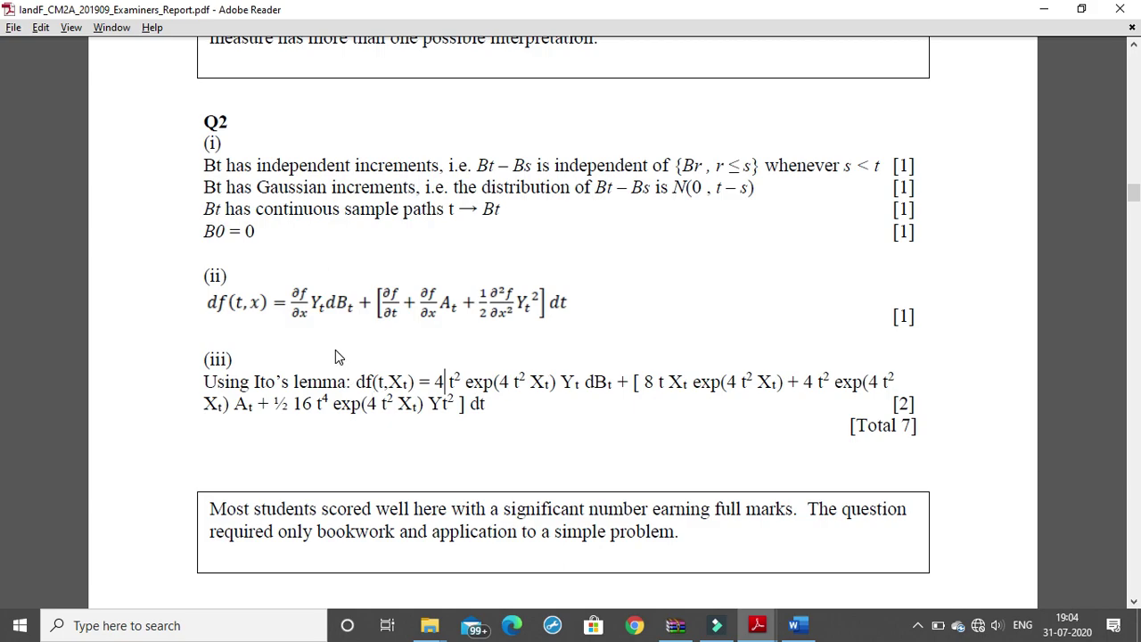
- Use the taskbar tray, then bring the keyboard-notation guide PDF to the front
click(917, 625)
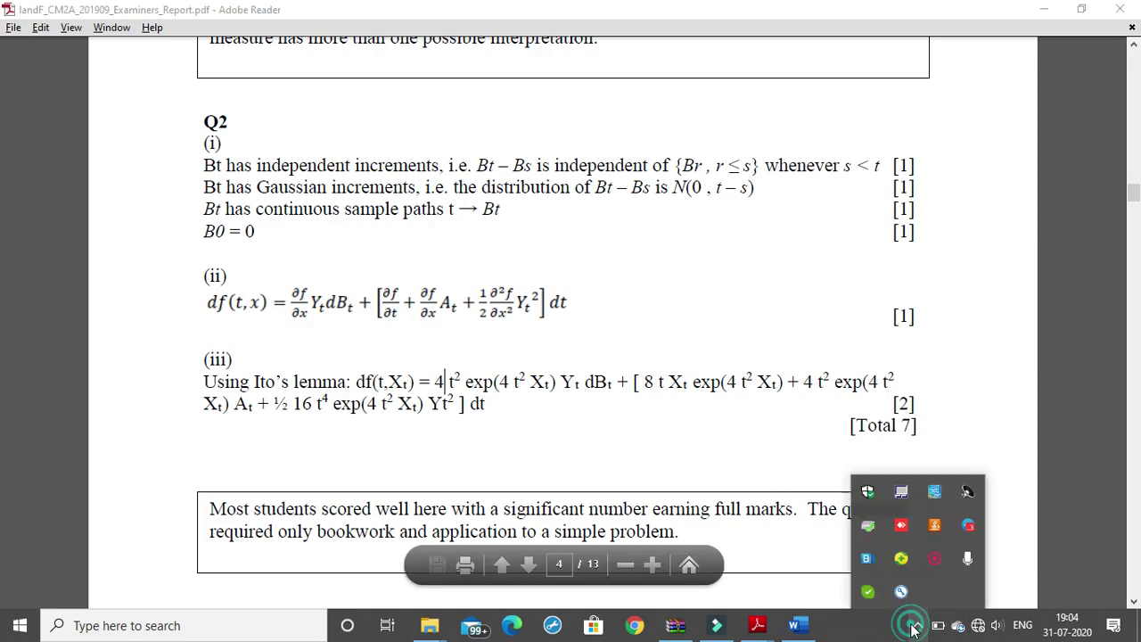
click(944, 567)
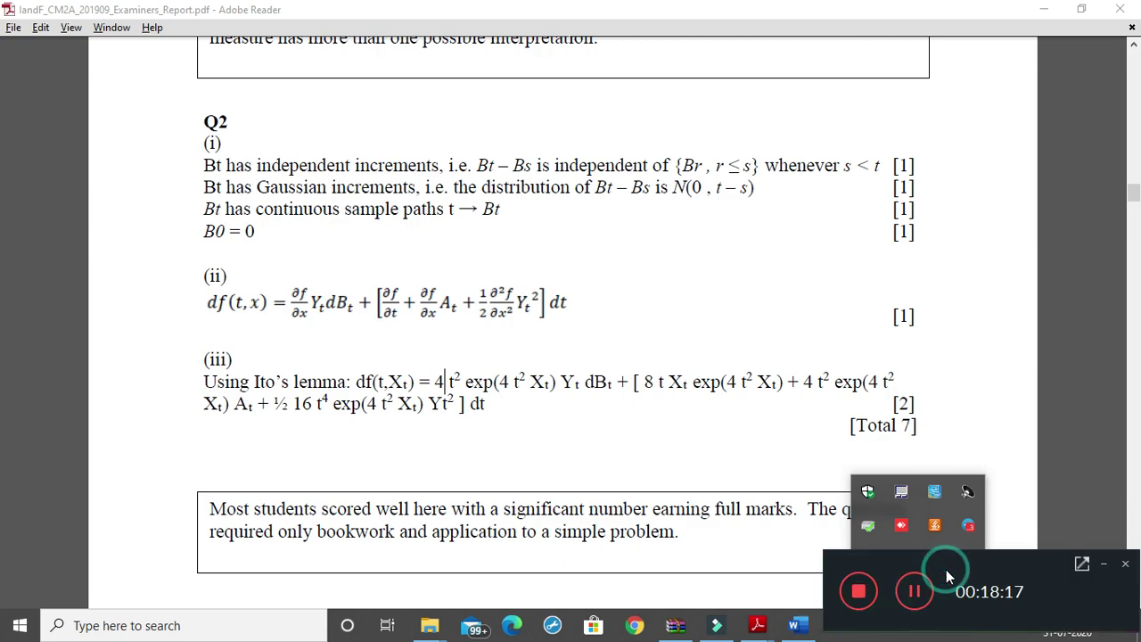
click(913, 591)
click(627, 282)
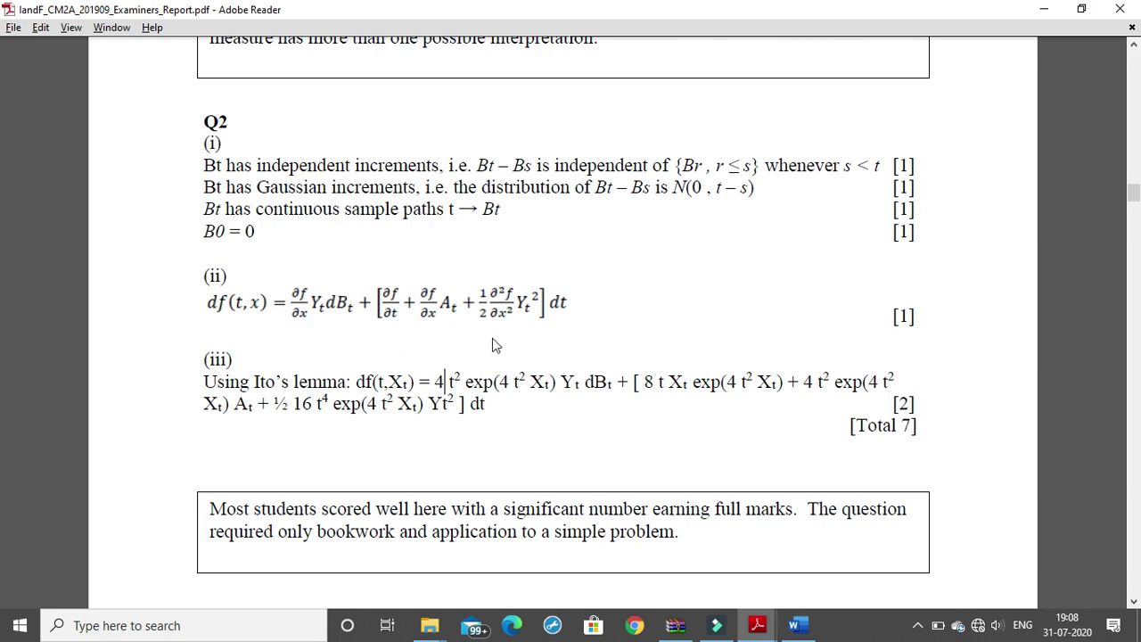
click(517, 539)
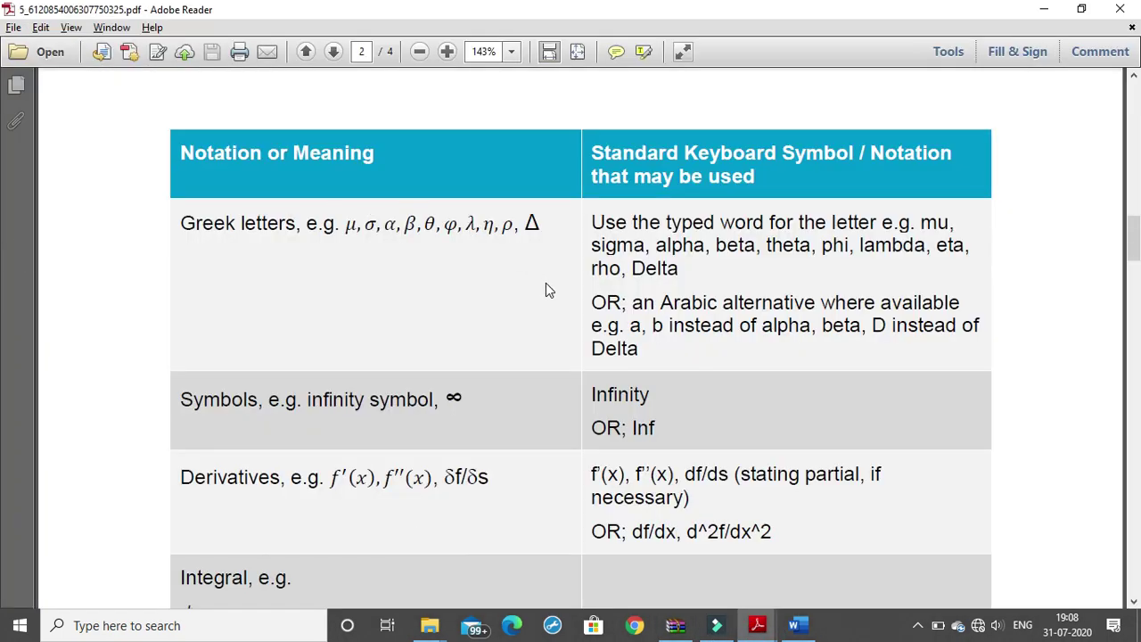
- Scroll the notation guide's Greek letter, derivative and integral forms, then minimize it
scroll(546, 290, down, 2)
scroll(484, 381, down, 1)
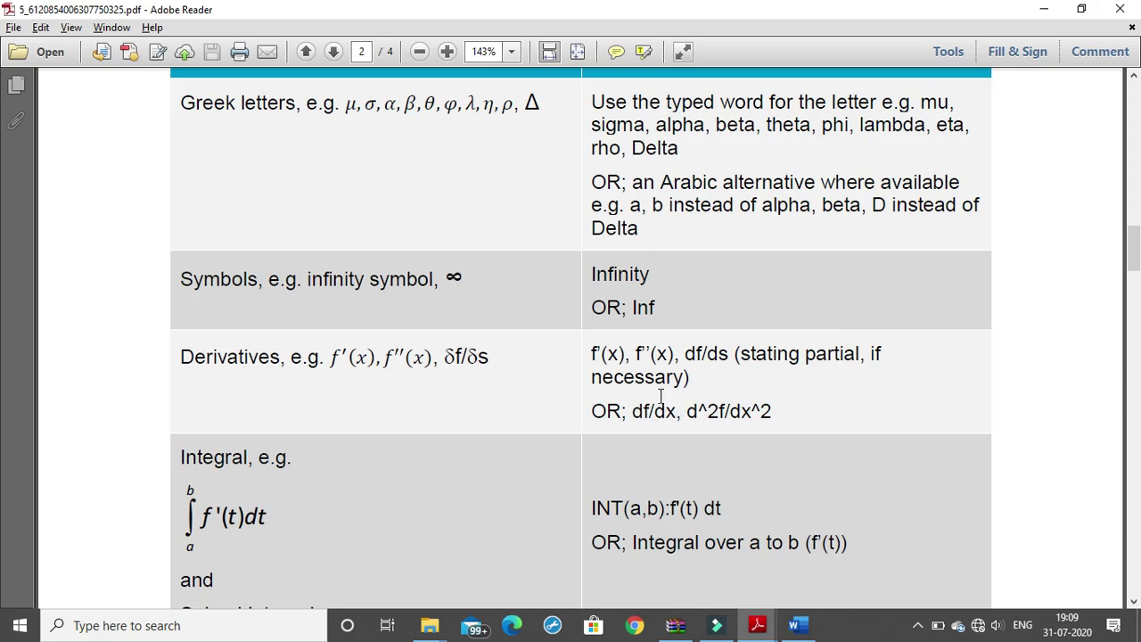
scroll(731, 412, down, 1)
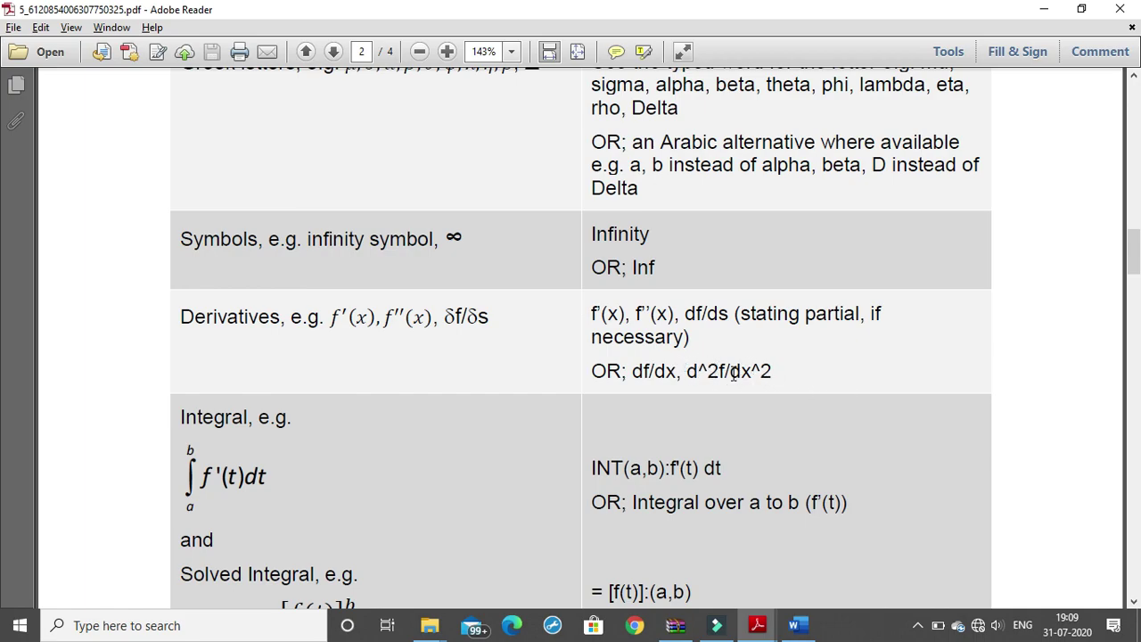
click(1044, 9)
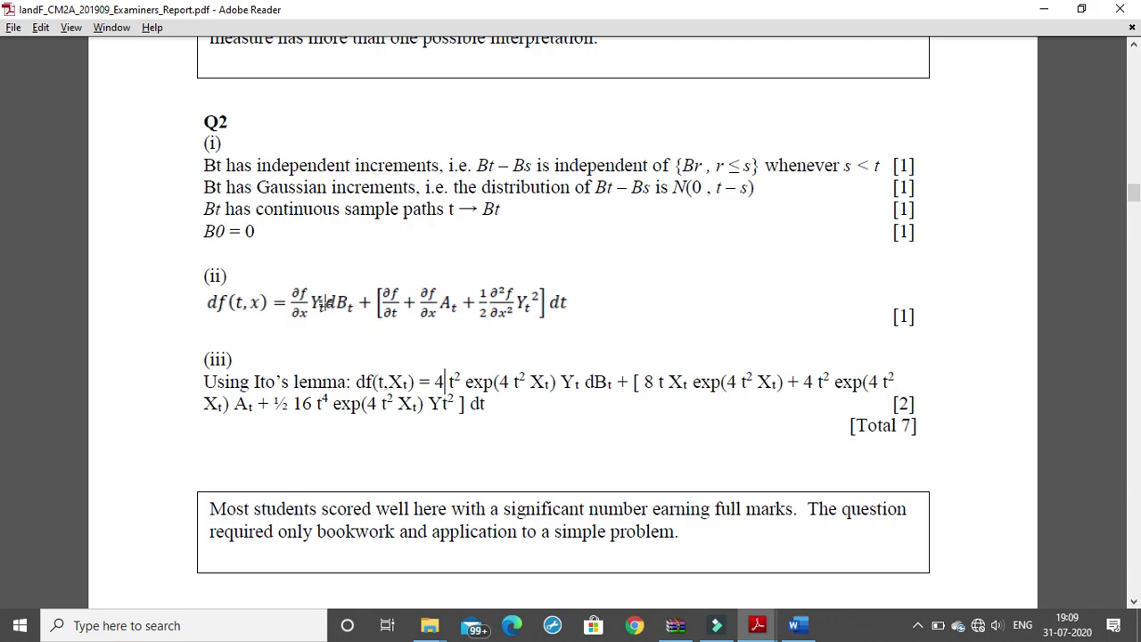
- Below the X distribution, add the Question 2 labels '2. (i)' and '(ii)' on separate lines
click(796, 624)
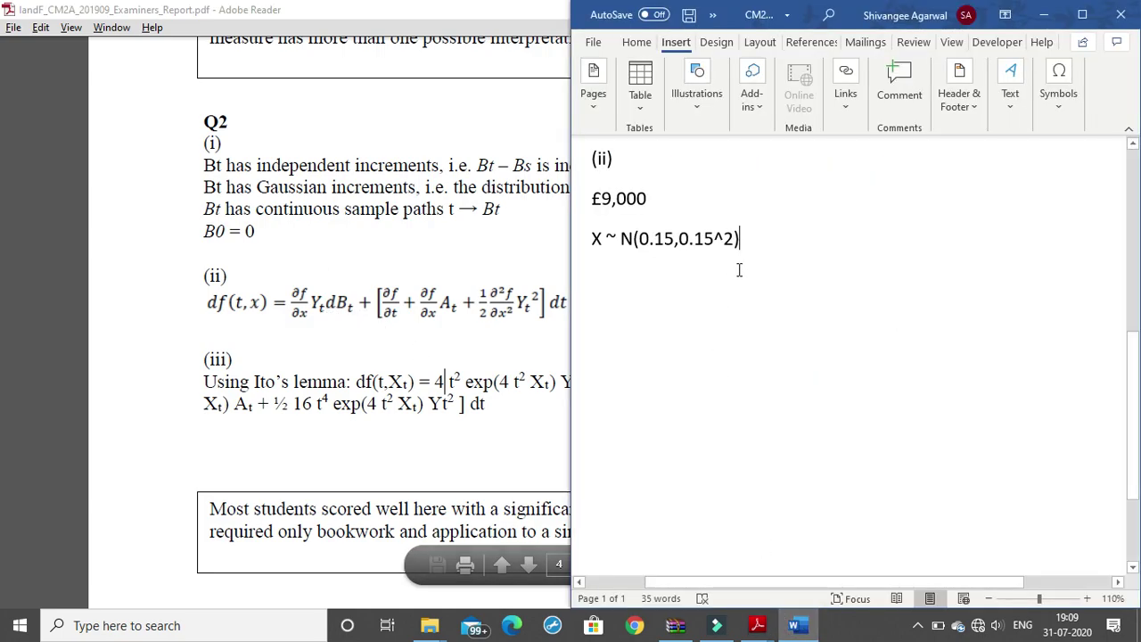
key(Return)
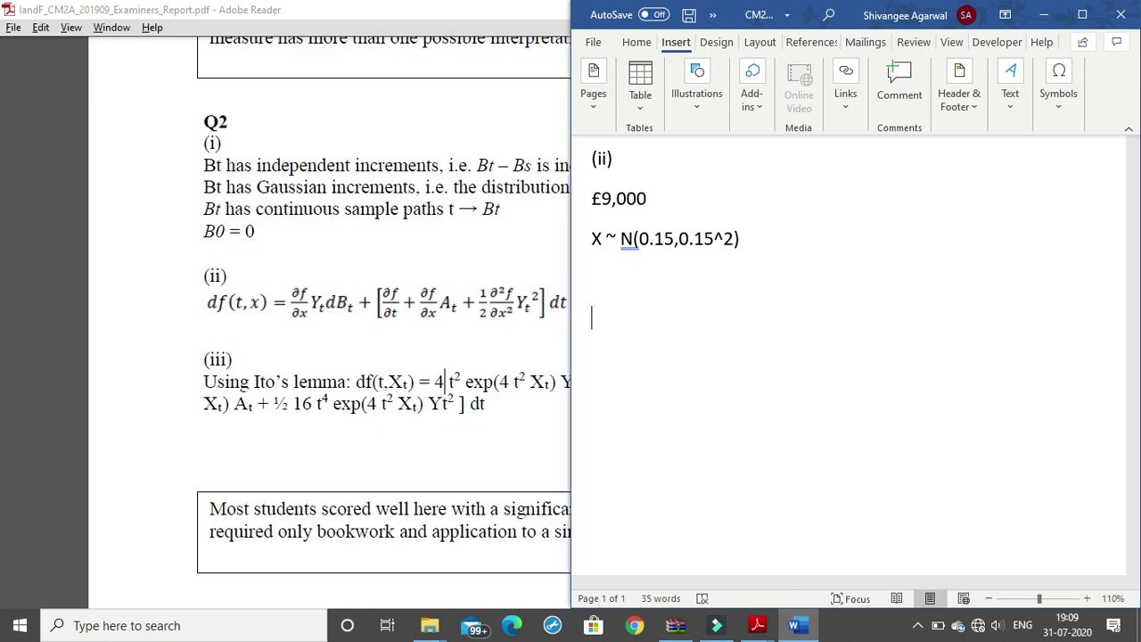
key(Return)
text(2)
key(BackSpace)
text(@)
key(BackSpace)
text(2. ()
text(i))
key(Return)
text((ii))
key(Return)
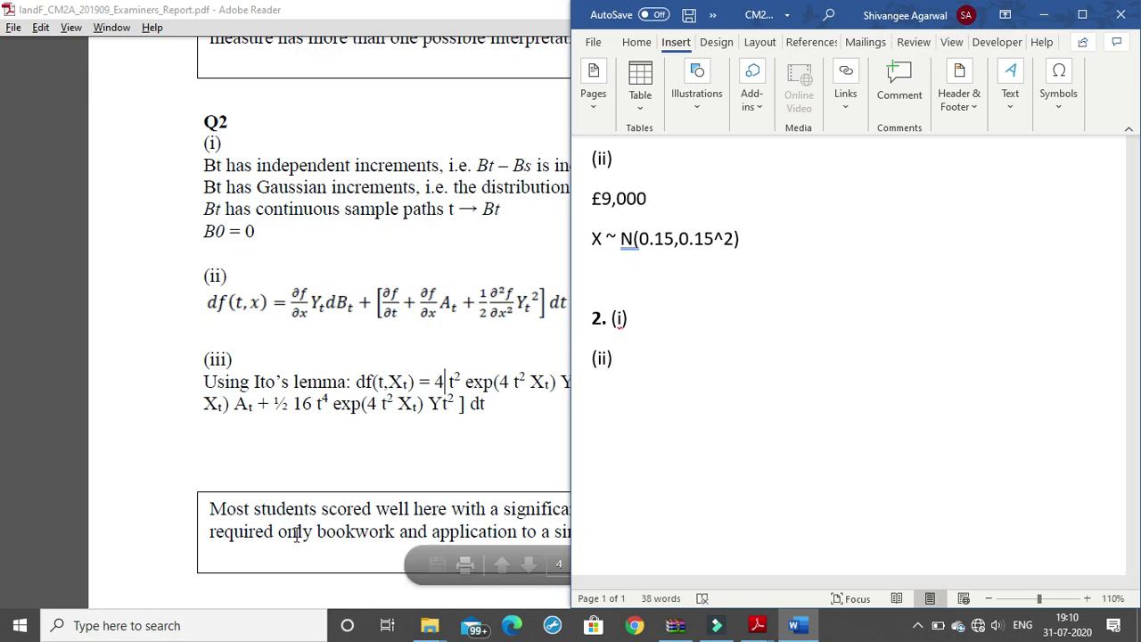
- Write 'Bt – Bs' after 2. (i) and add a 'Bt' line beneath it
click(641, 318)
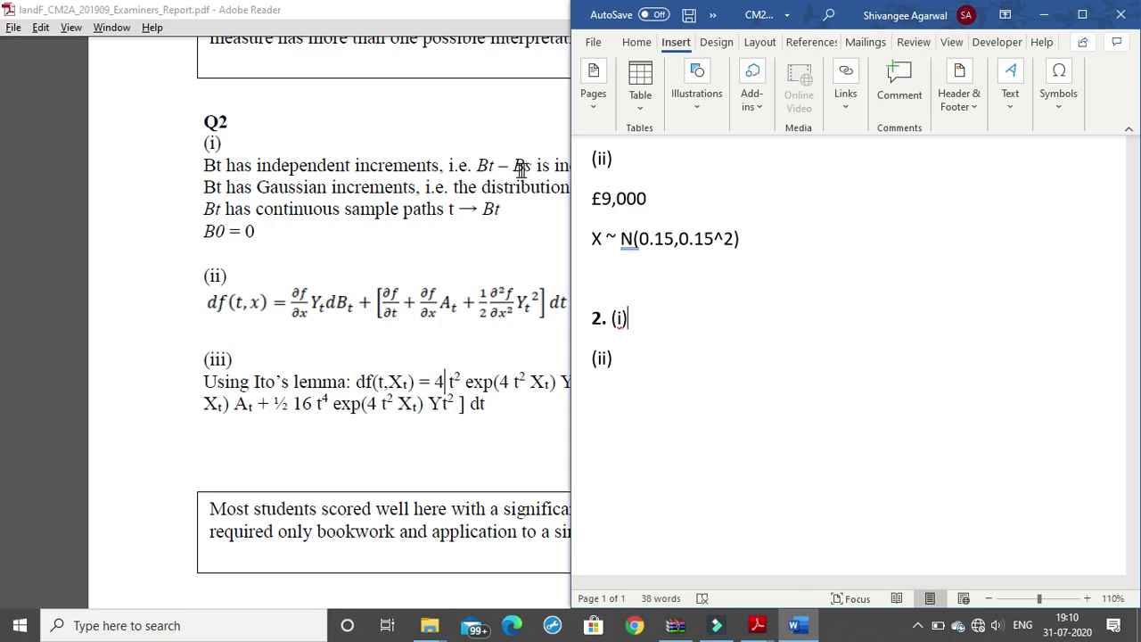
text(B)
text(t-)
text(B)
key(BackSpace)
key(BackSpace)
text(Bs)
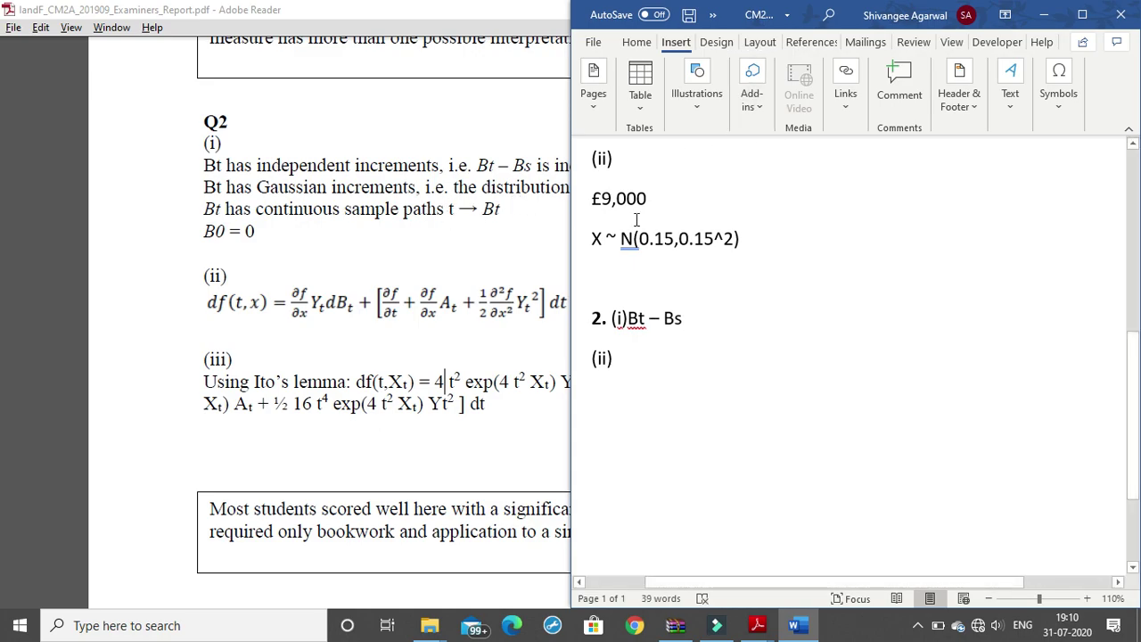
key(Return)
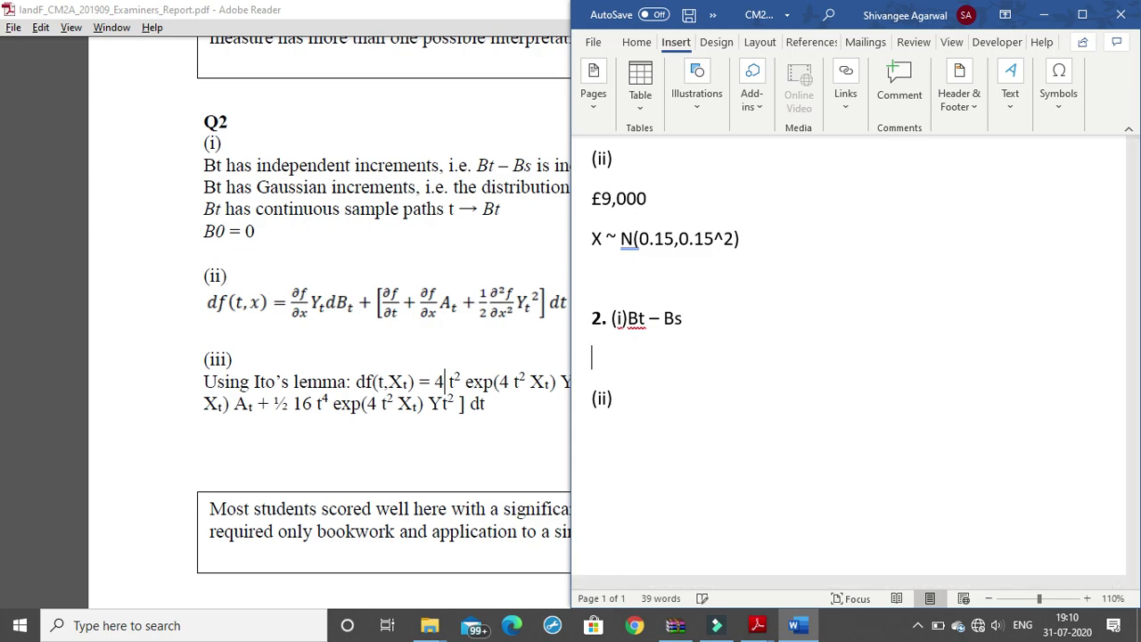
text(Bt)
click(1082, 14)
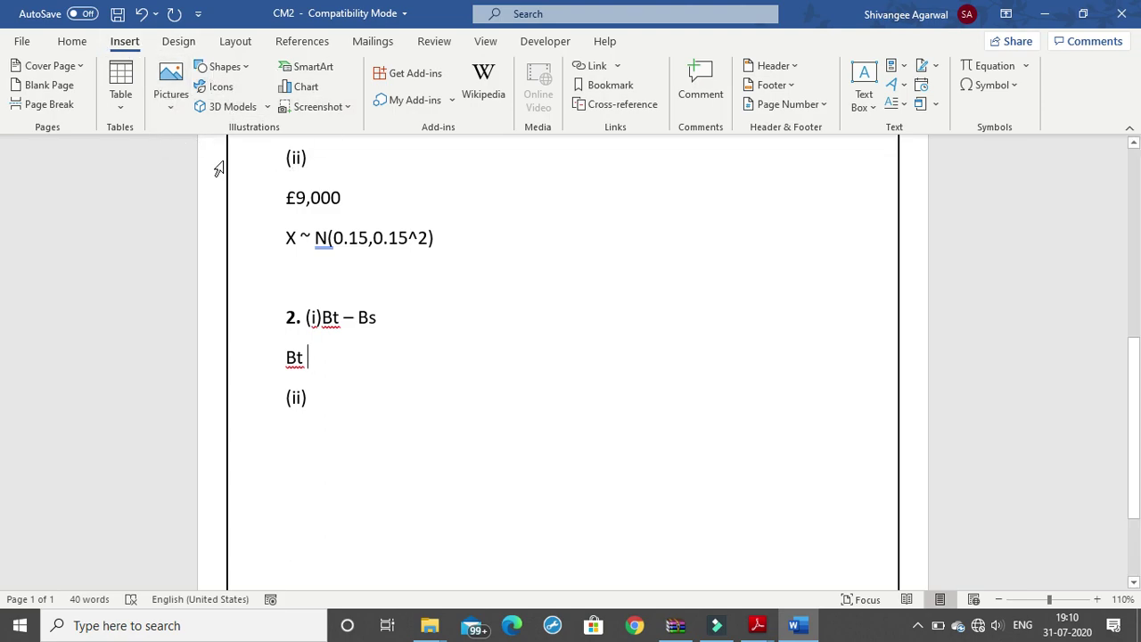
- Draw a short black line arrow after Bt and type 't' to give 'Bt → t'
click(232, 69)
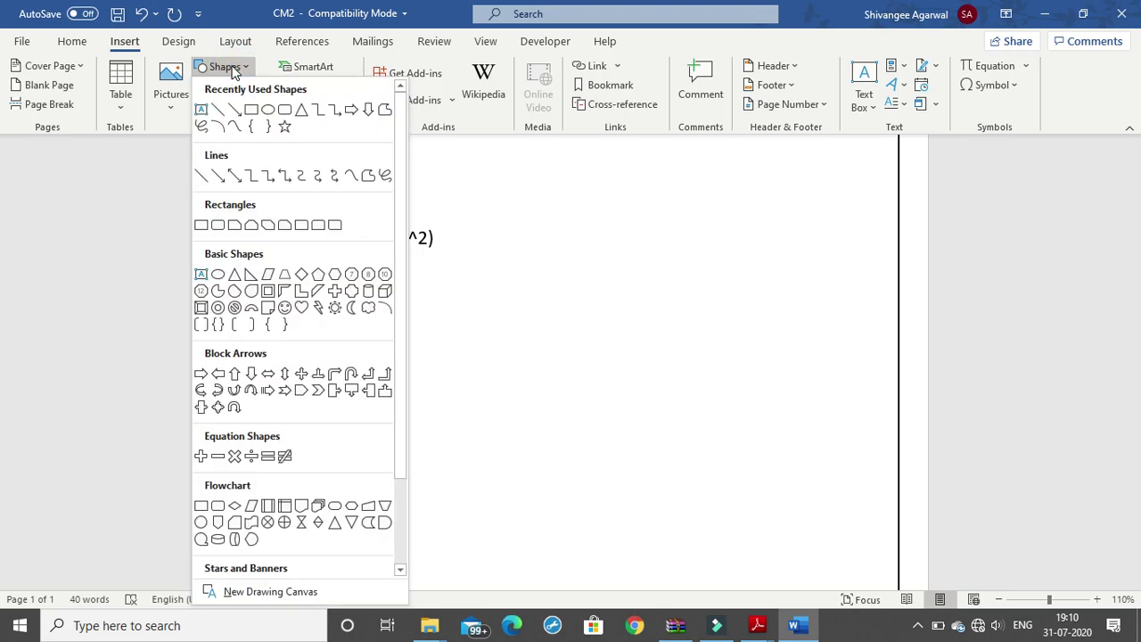
click(214, 171)
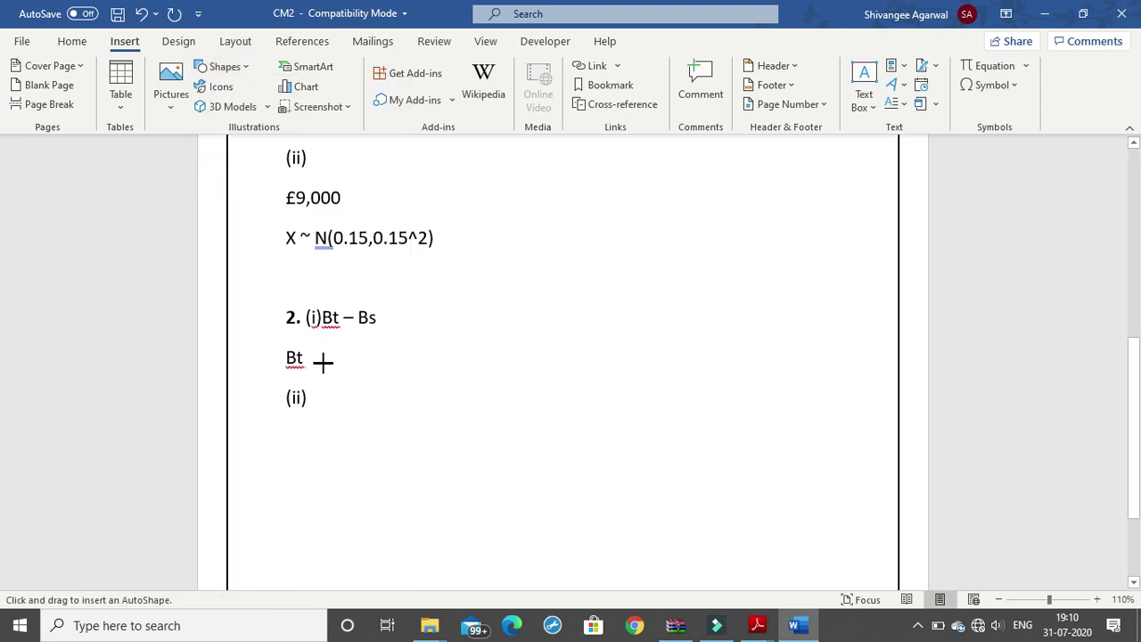
drag(308, 357, 336, 357)
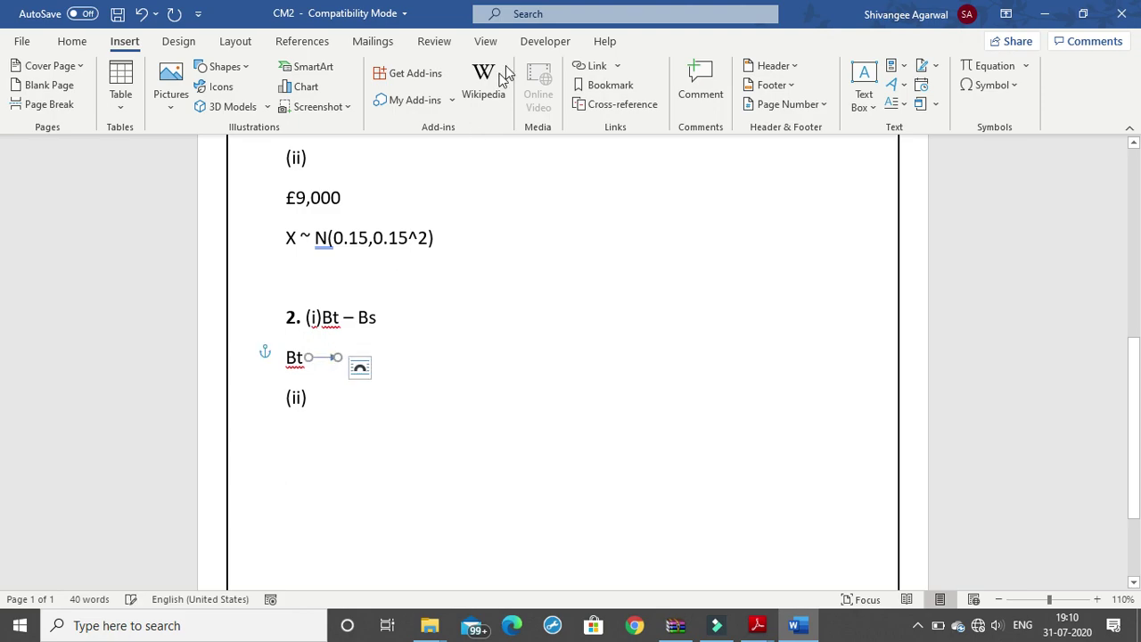
click(204, 89)
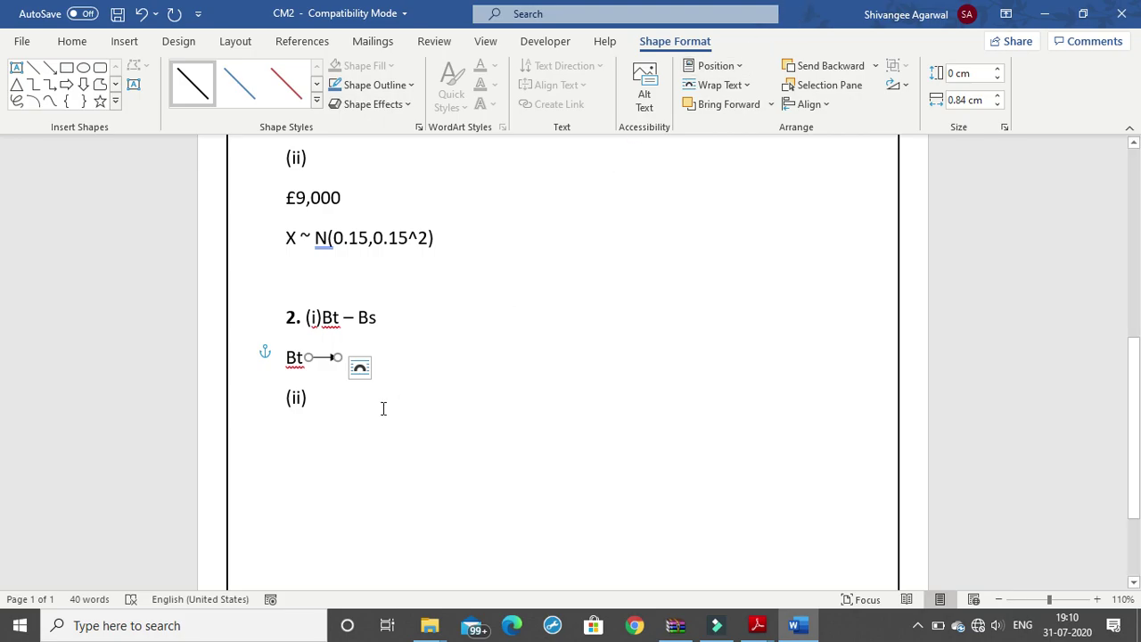
click(422, 407)
click(353, 361)
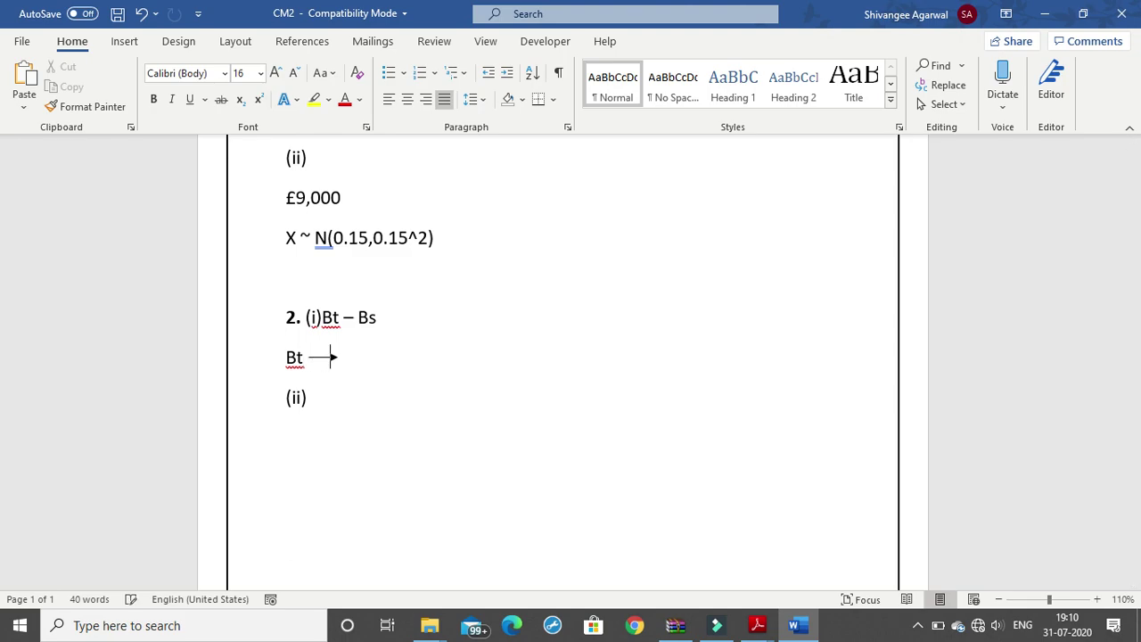
key(BackSpace)
text(t)
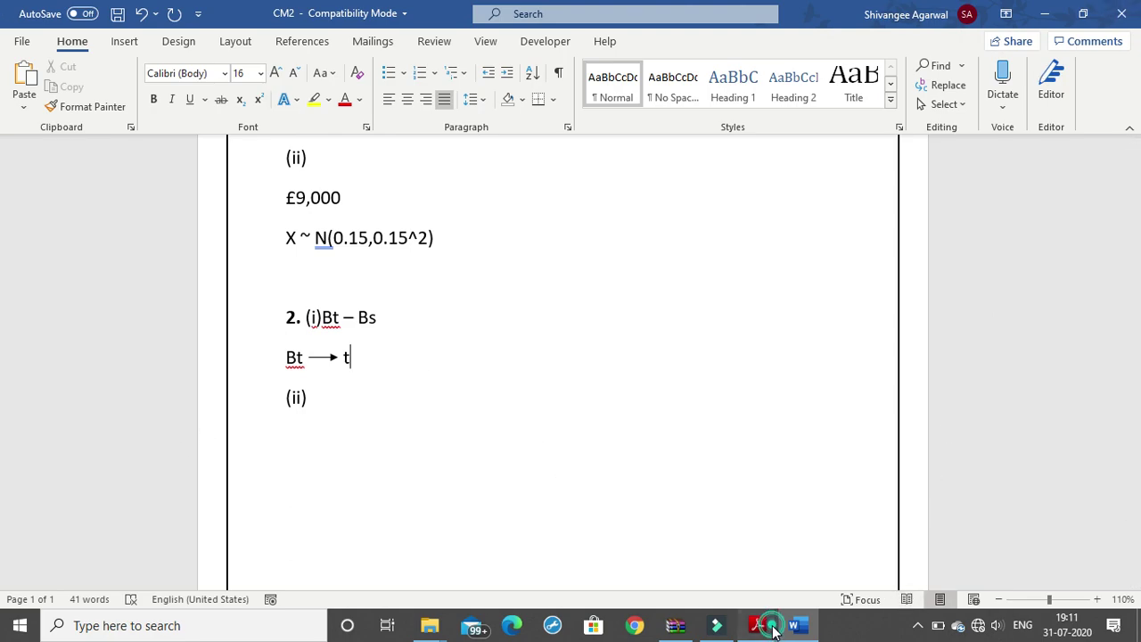
mouse_move(757, 625)
click(835, 561)
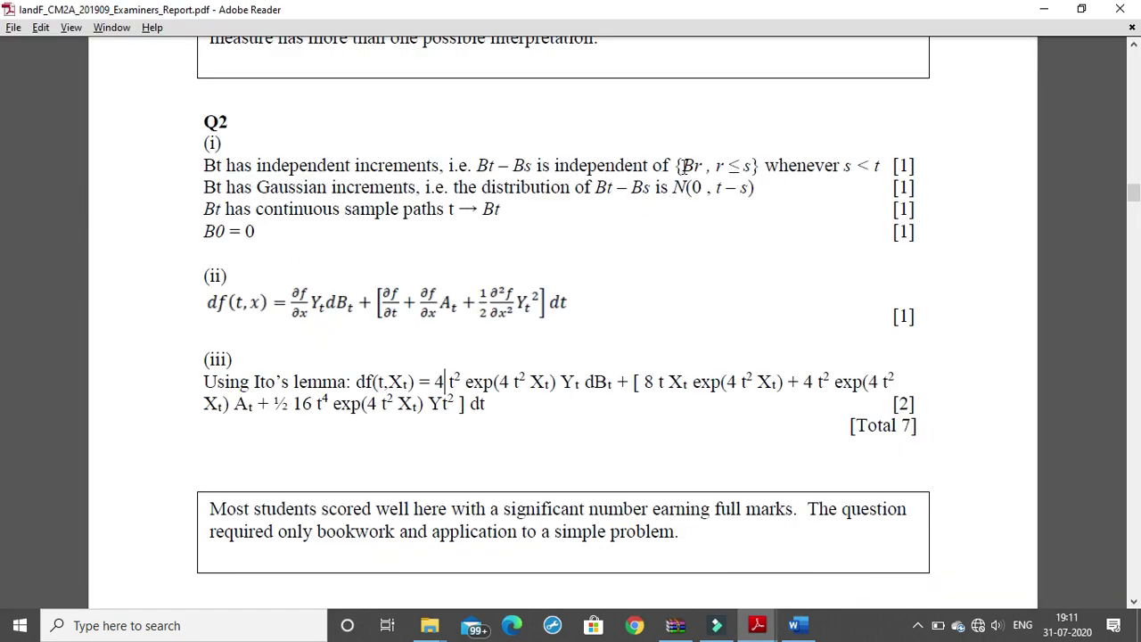
- Snap Word to the right half of the screen beside the examiners' report on the left
drag(727, 166, 743, 166)
click(691, 352)
key(alt+Tab)
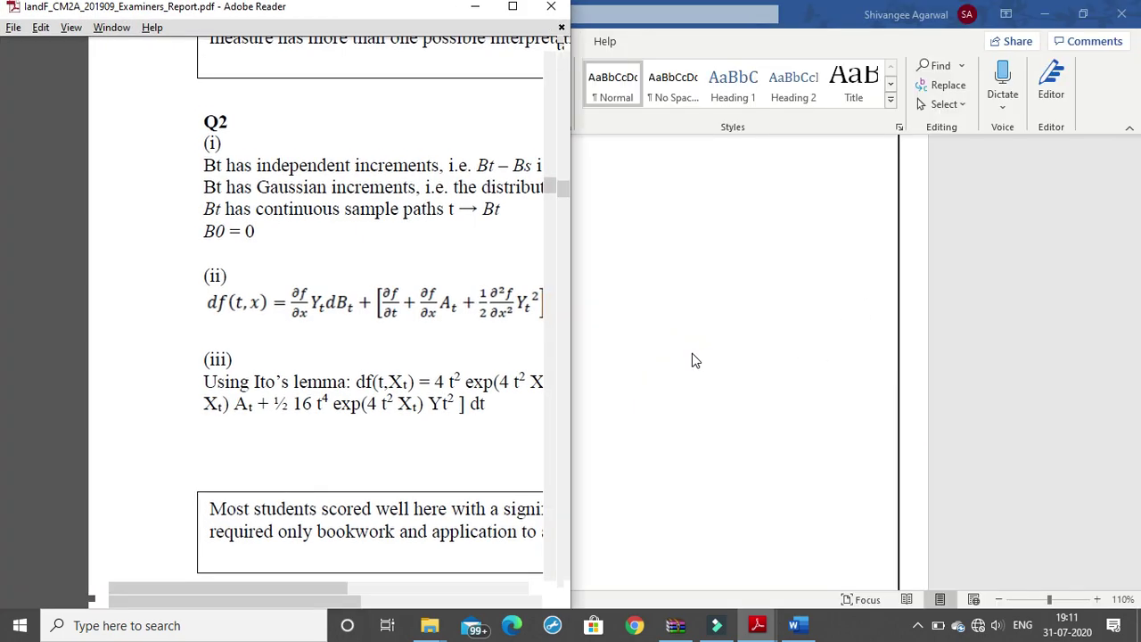
key(super+Right)
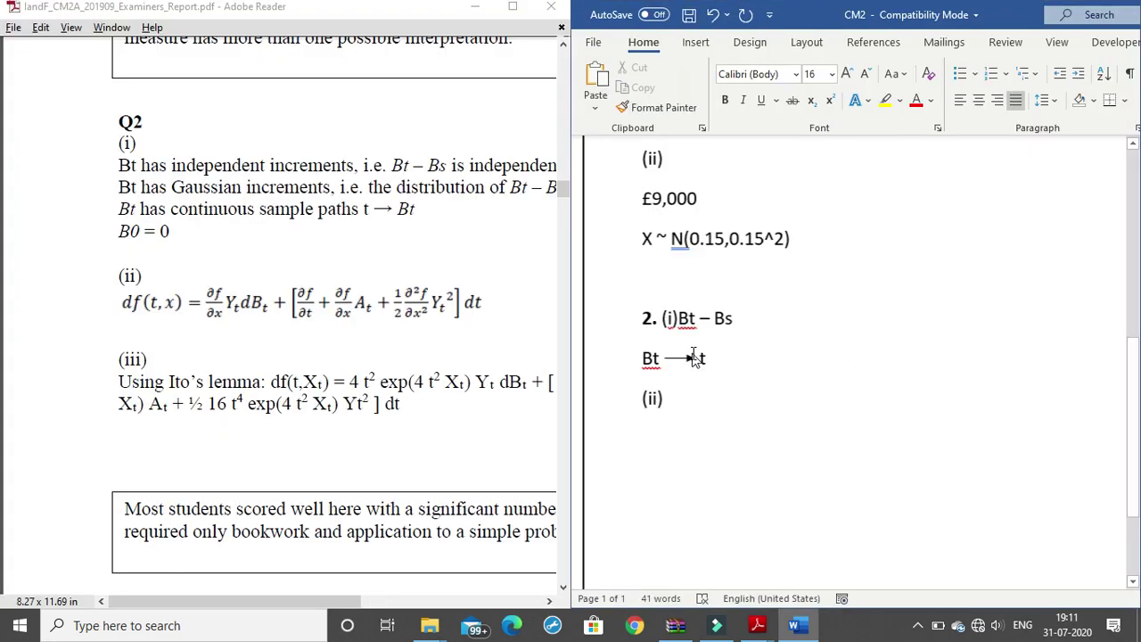
key(Escape)
click(687, 342)
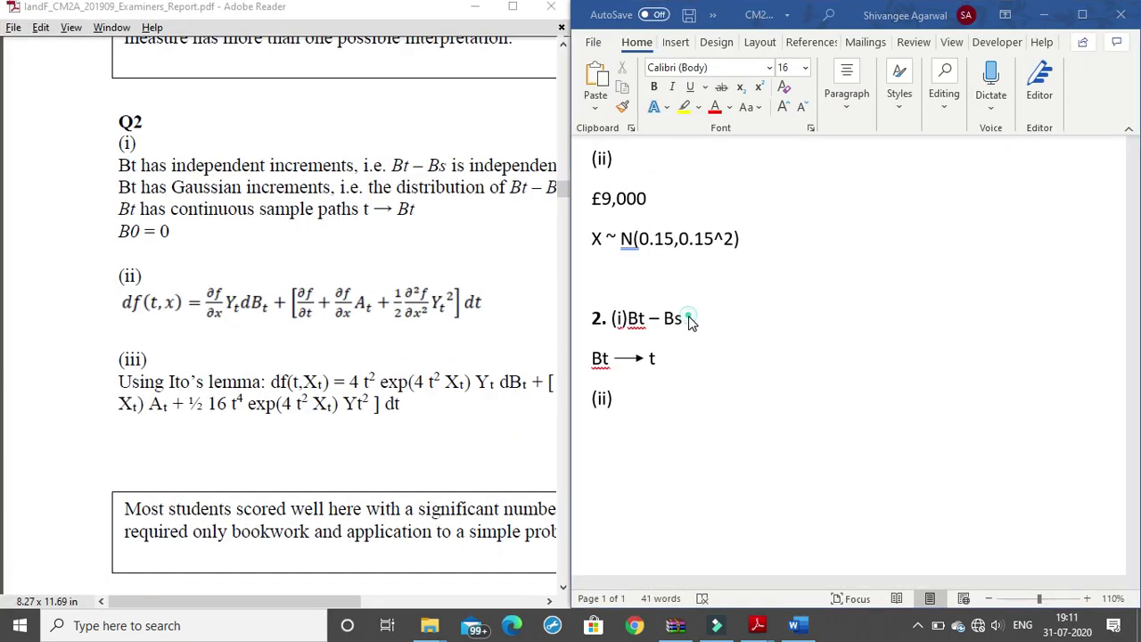
drag(327, 601, 432, 603)
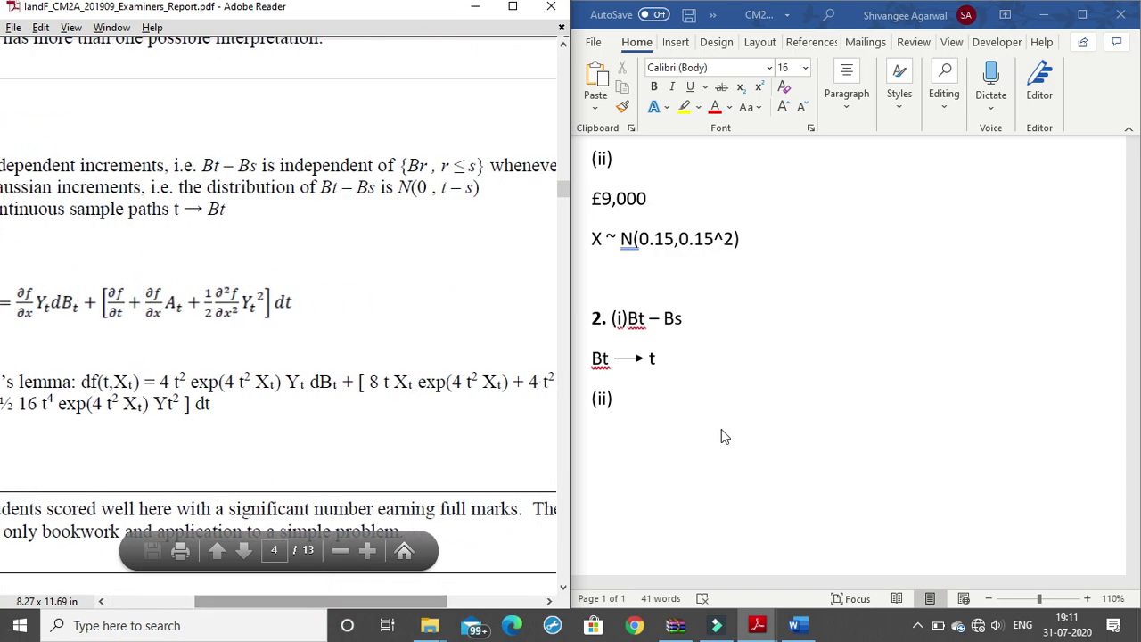
click(713, 334)
- Append '{Br, r <= s}' after 'Bt – Bs' on the 2. (i) line
click(701, 313)
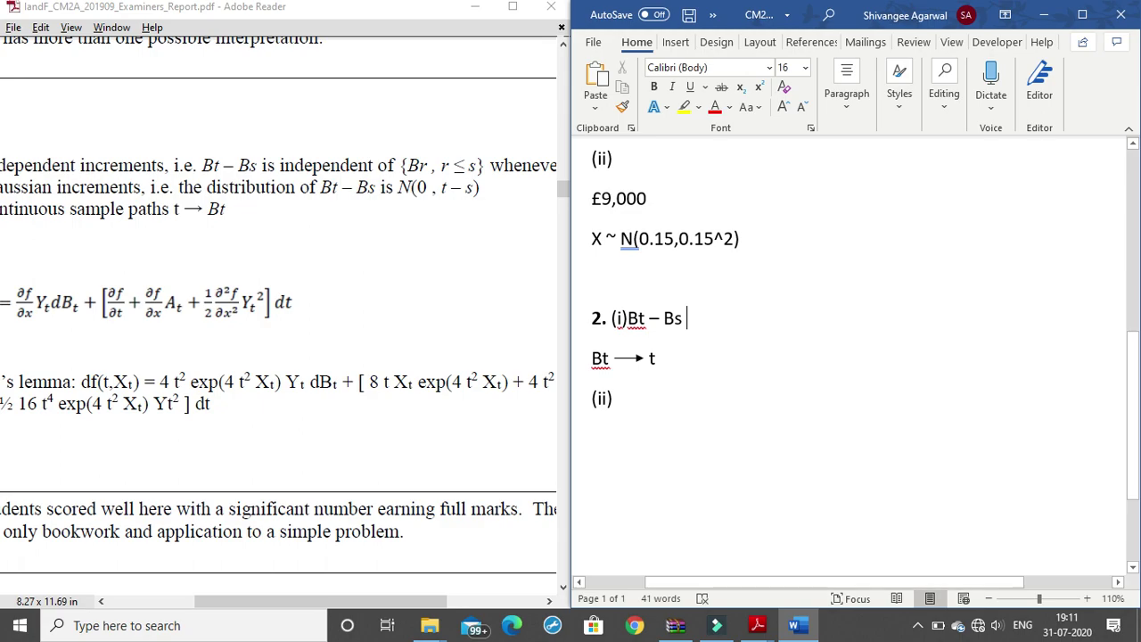
text({)
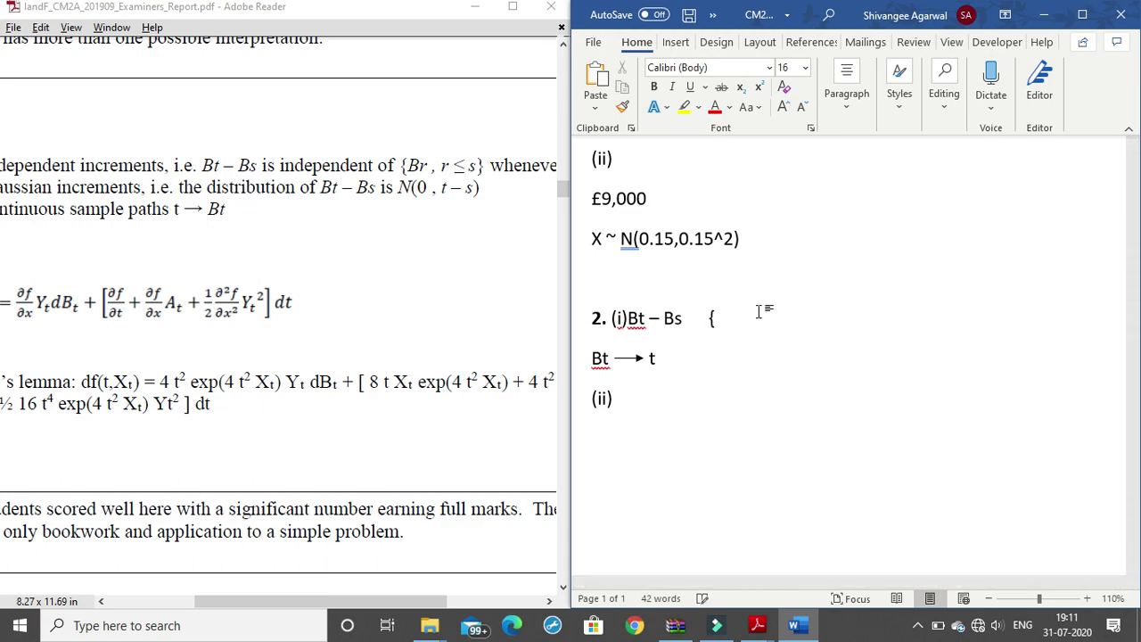
text(B)
key(BackSpace)
text(Br)
text(, r)
text( <= )
text(s})
mouse_move(415, 605)
mouse_down()
mouse_move(387, 607)
mouse_move(410, 607)
mouse_up()
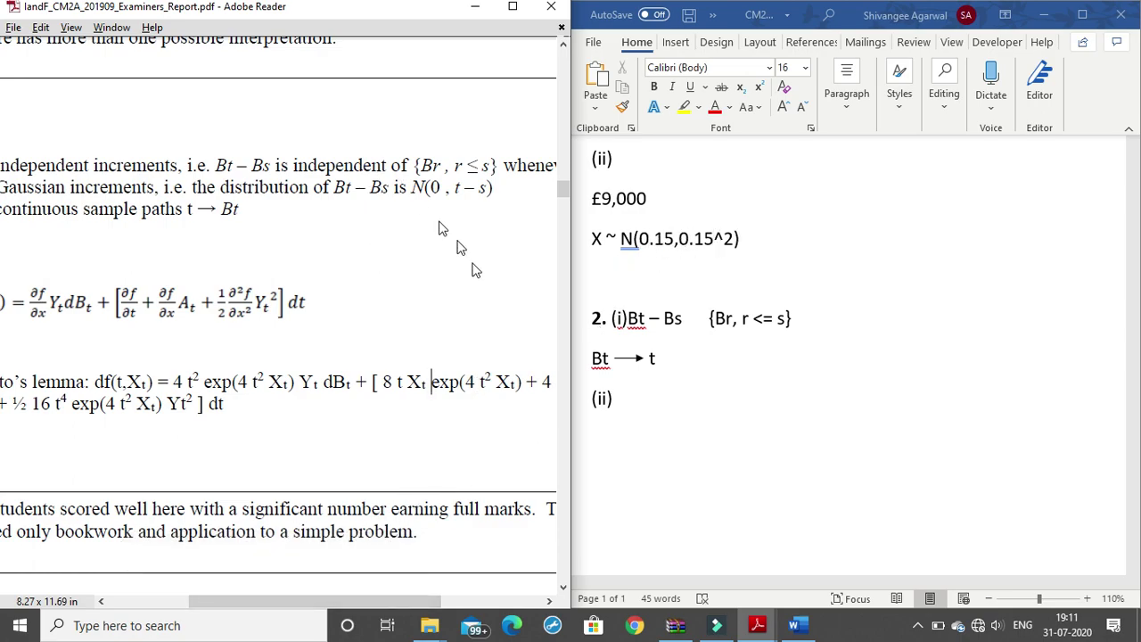
drag(306, 600, 223, 603)
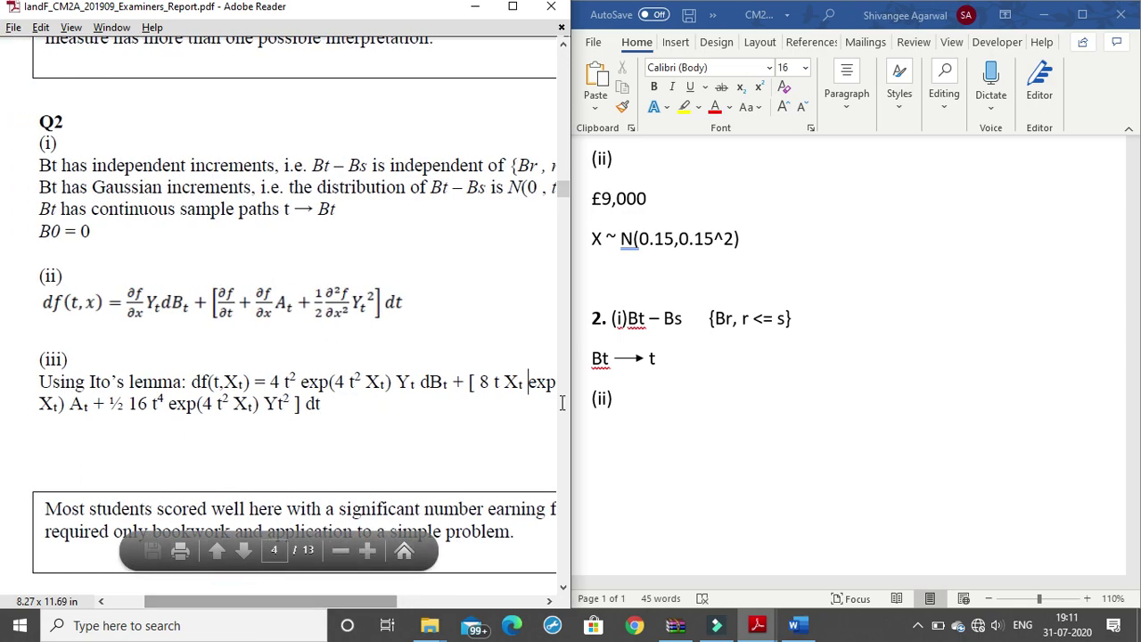
click(619, 401)
click(618, 401)
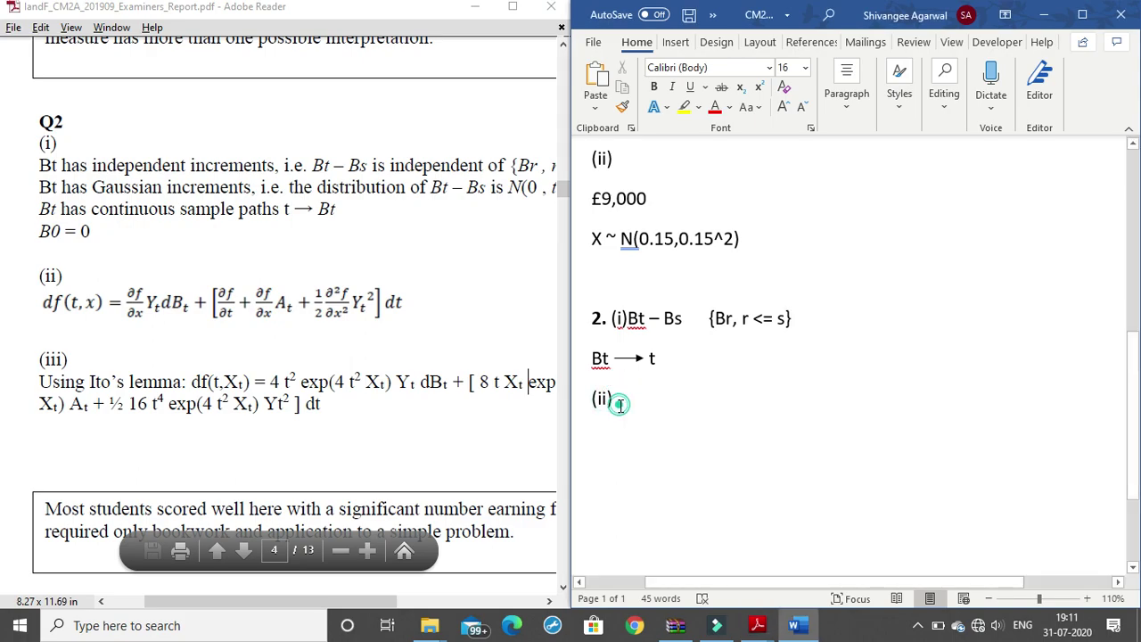
scroll(622, 398, down, 3)
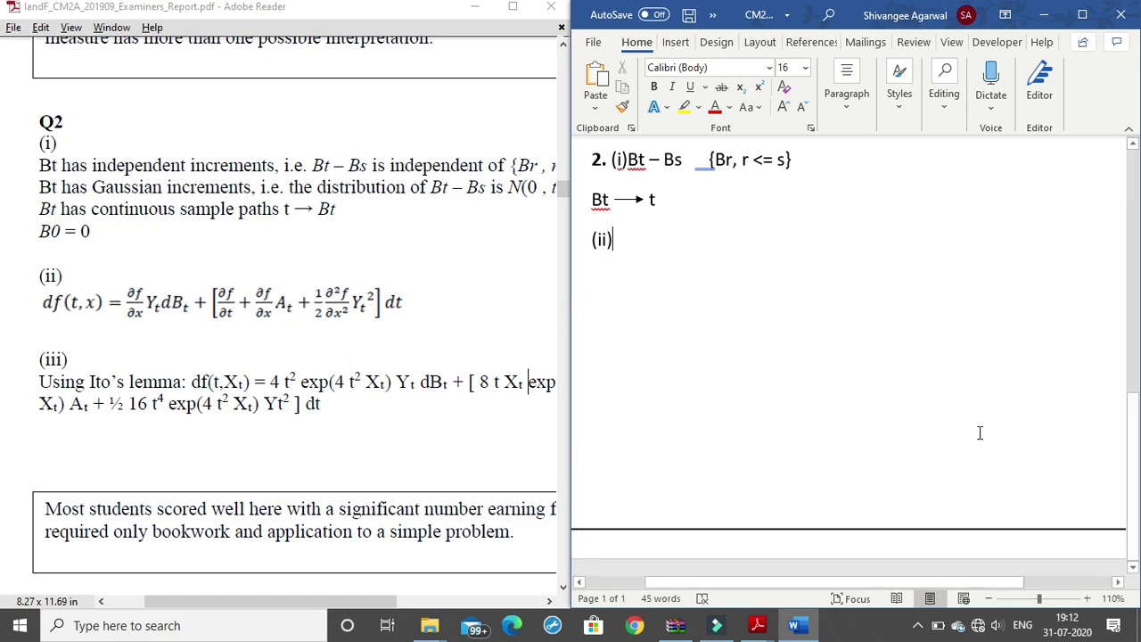
mouse_move(756, 625)
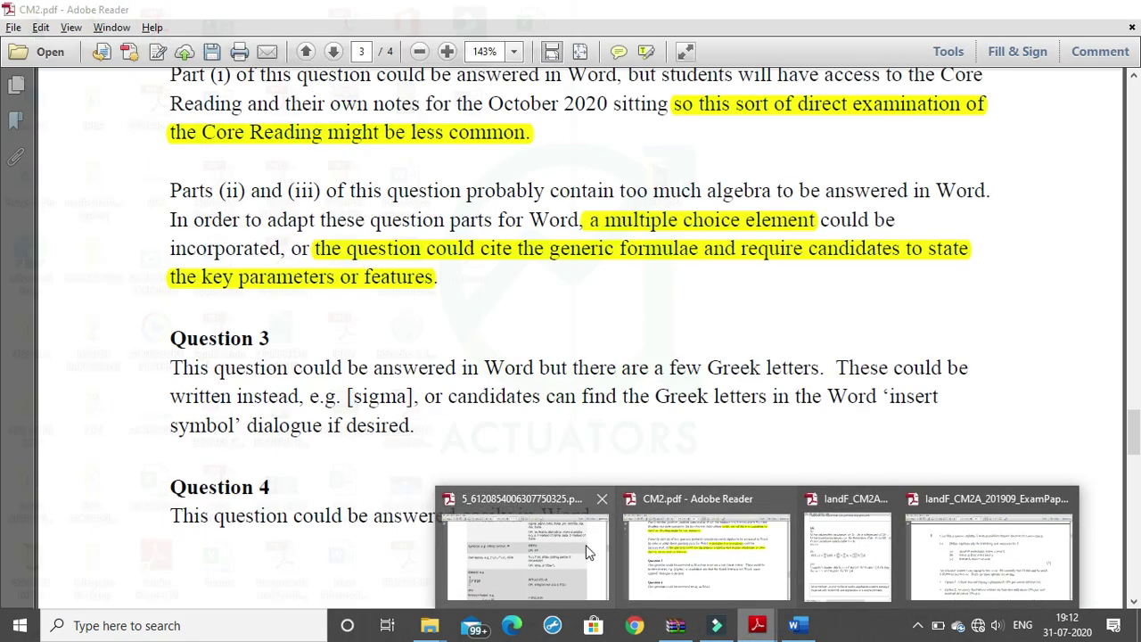
click(574, 544)
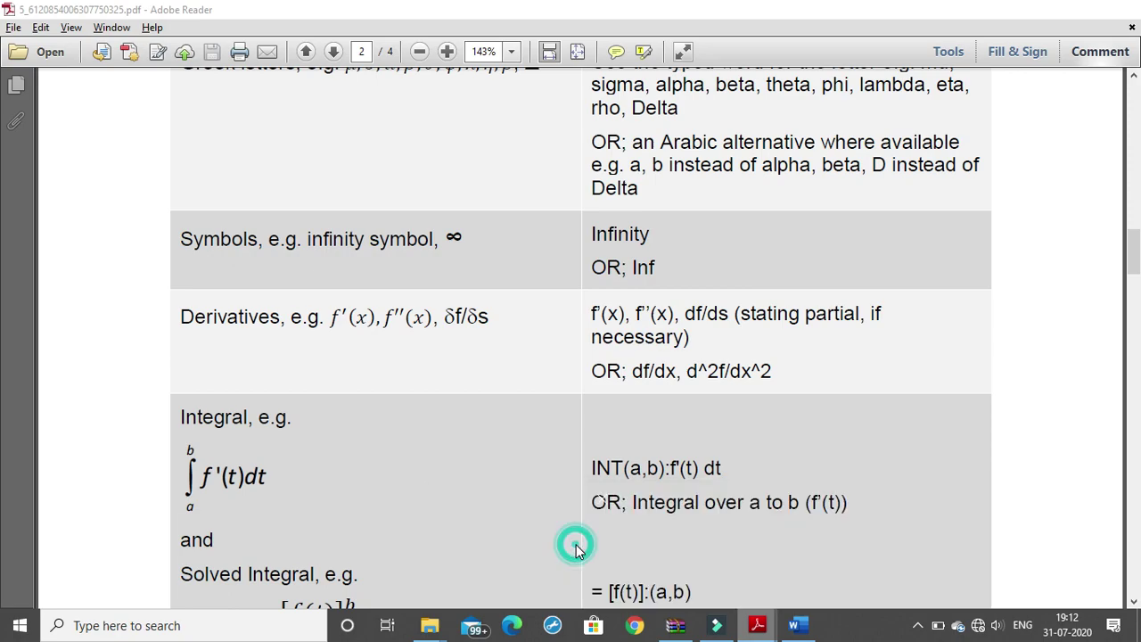
click(1047, 7)
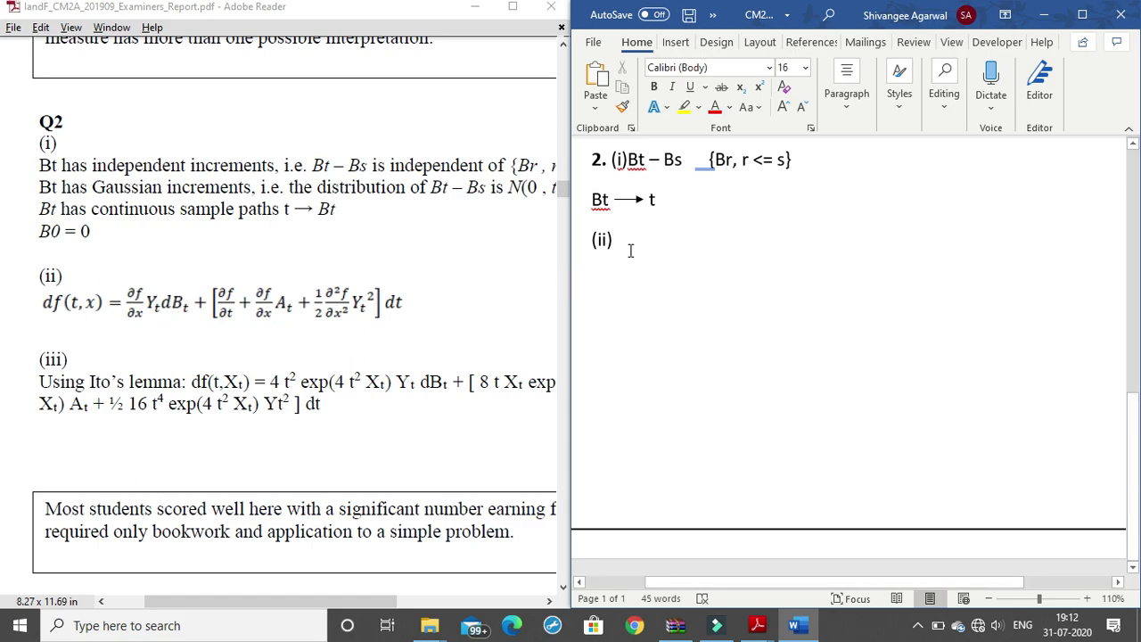
- Delete the trial Y_t equation after (ii) and type 'Y:t' as plain text instead
key(alt+equal)
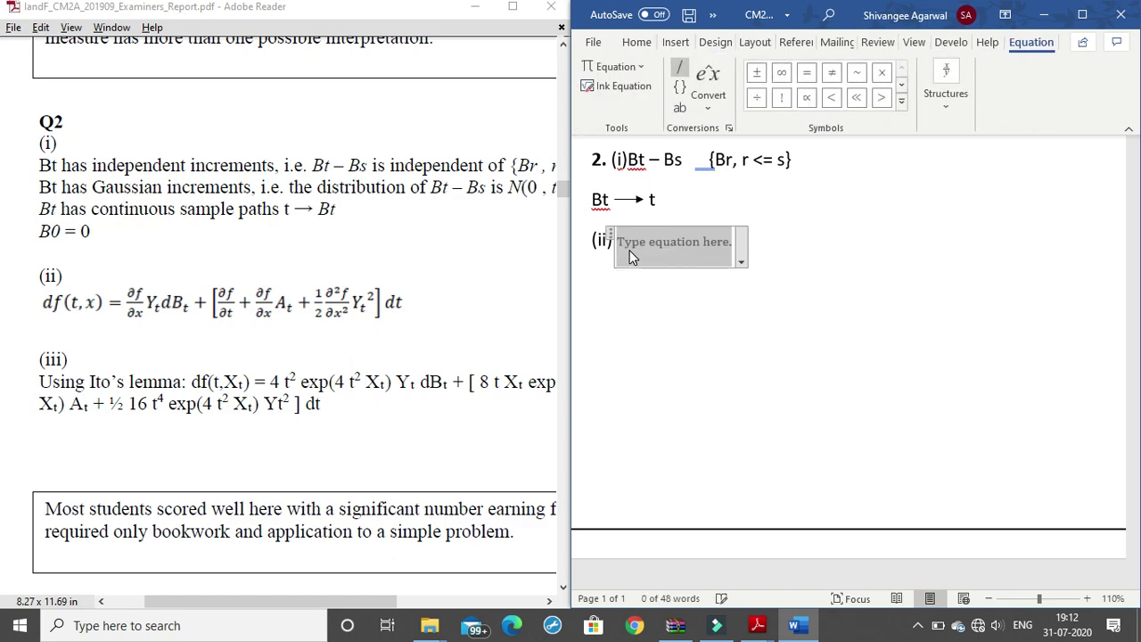
text(Y_tt)
key(space)
click(688, 256)
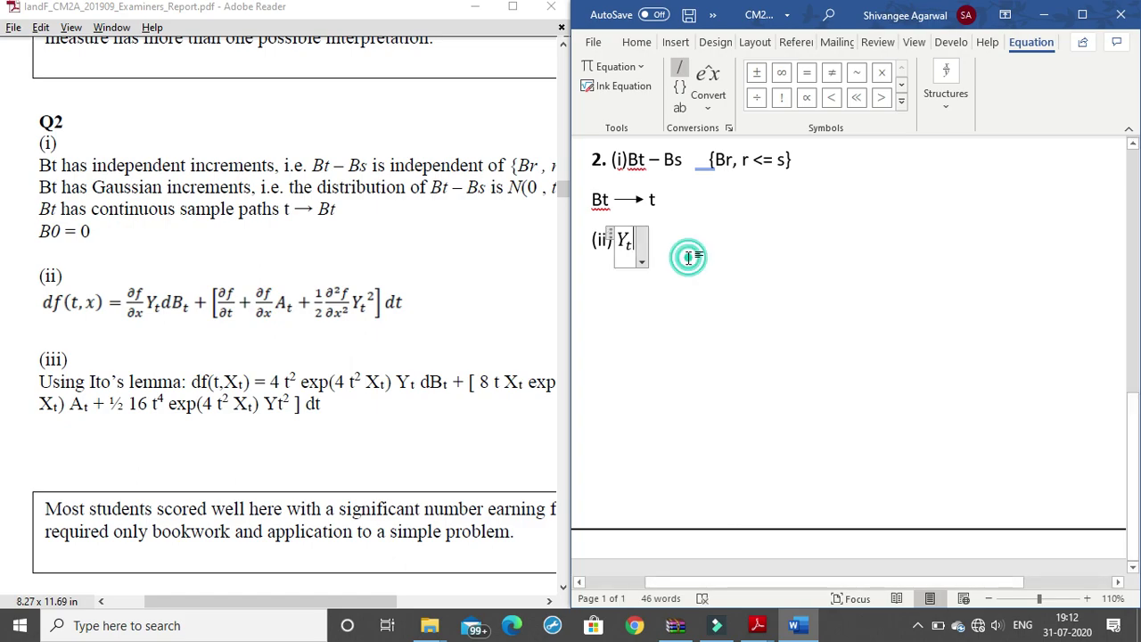
click(632, 245)
key(BackSpace)
key(BackSpace)
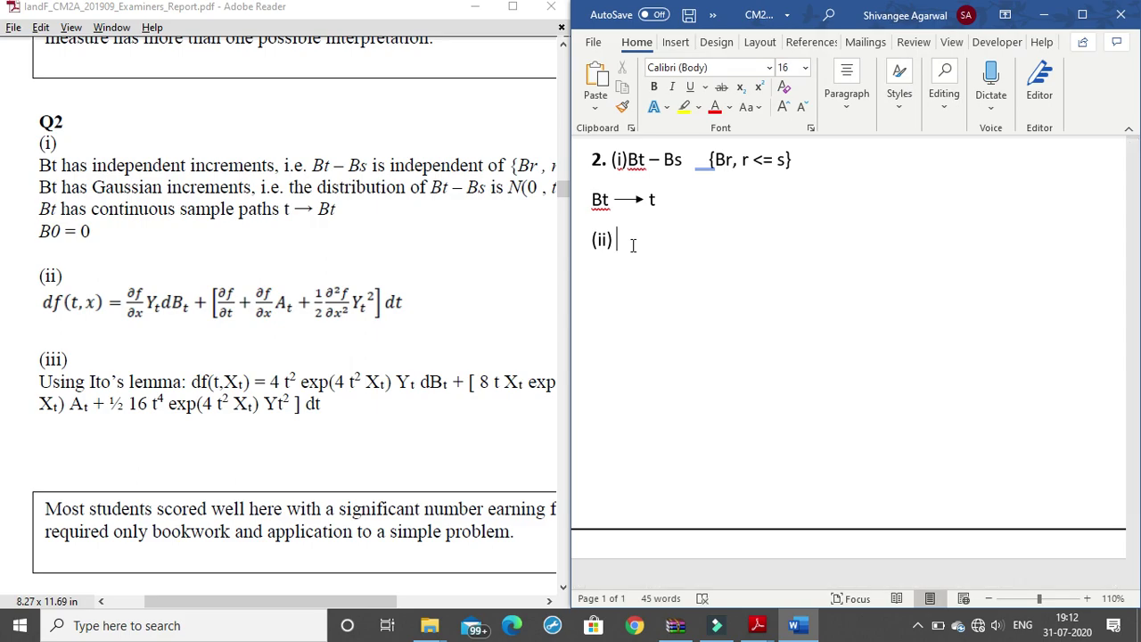
text(Y:t)
- Add '(Y^2):t' after Y:t on the (ii) line, then bring up the CM2 guidance PDF
text(Y^2)
text())
key(Left)
key(Left)
key(Left)
text(()
key(Right)
key(Right)
key(Right)
key(Right)
text(:t)
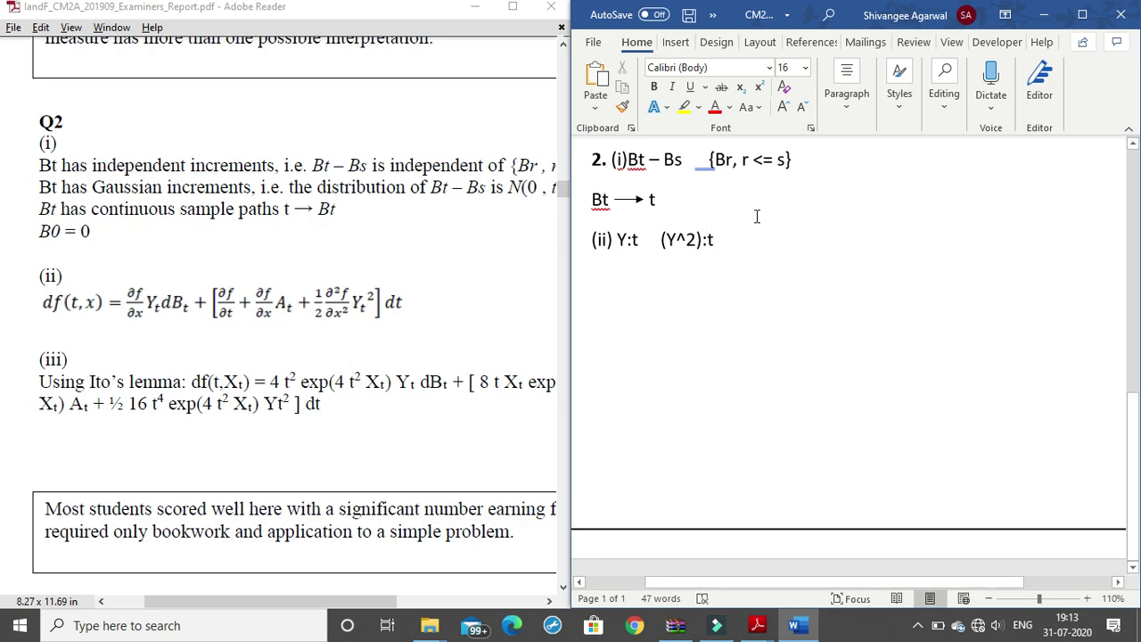
drag(661, 239, 726, 242)
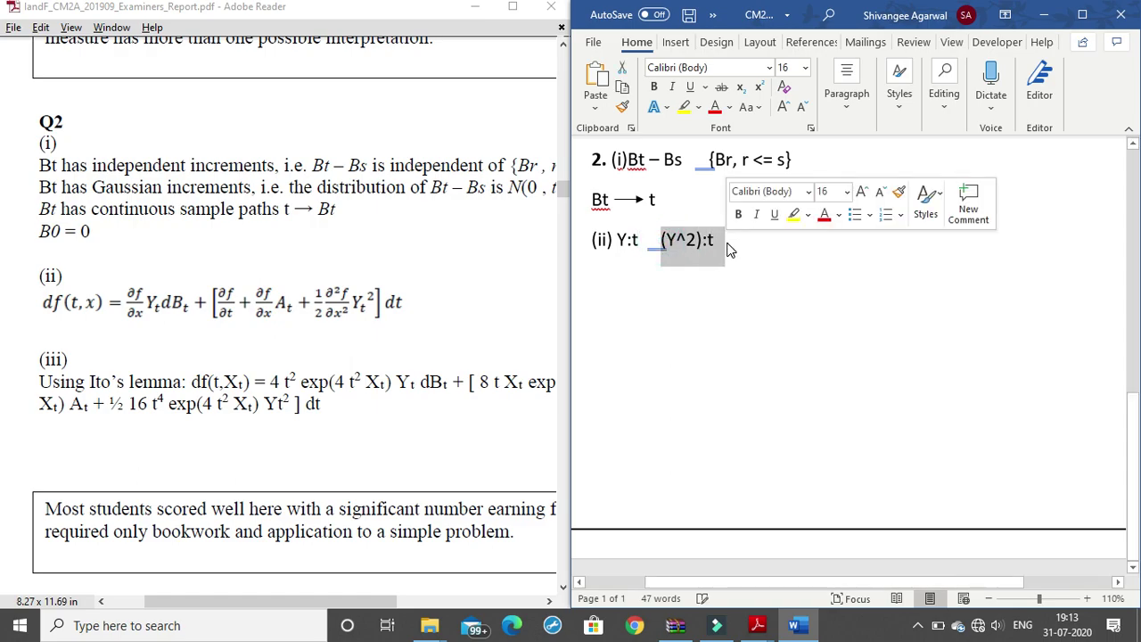
click(726, 241)
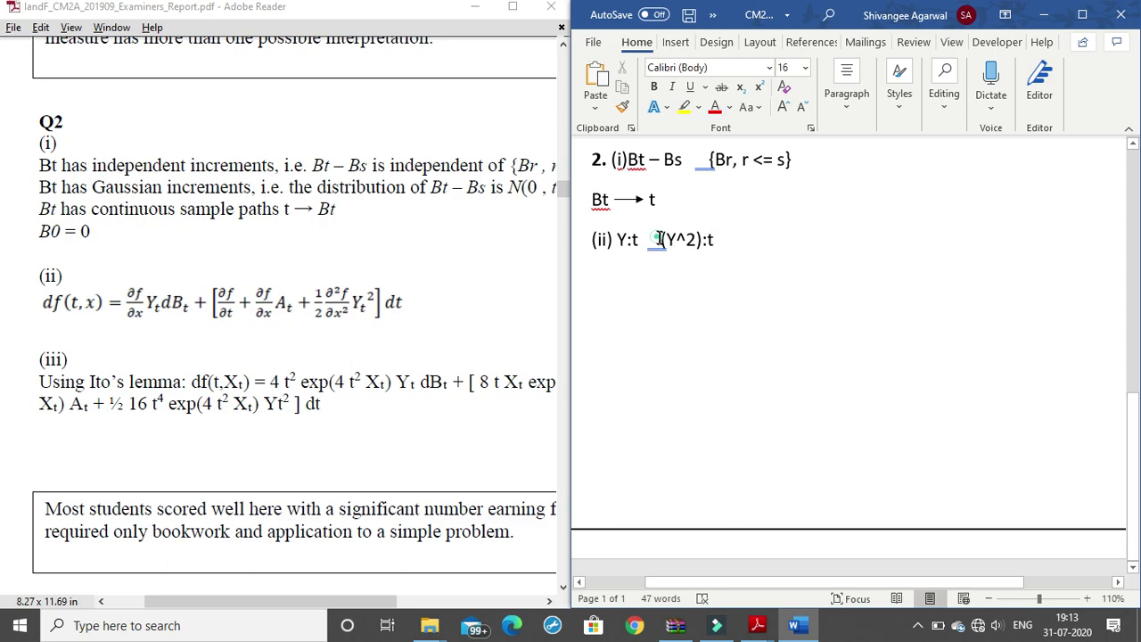
drag(631, 241, 719, 244)
click(721, 243)
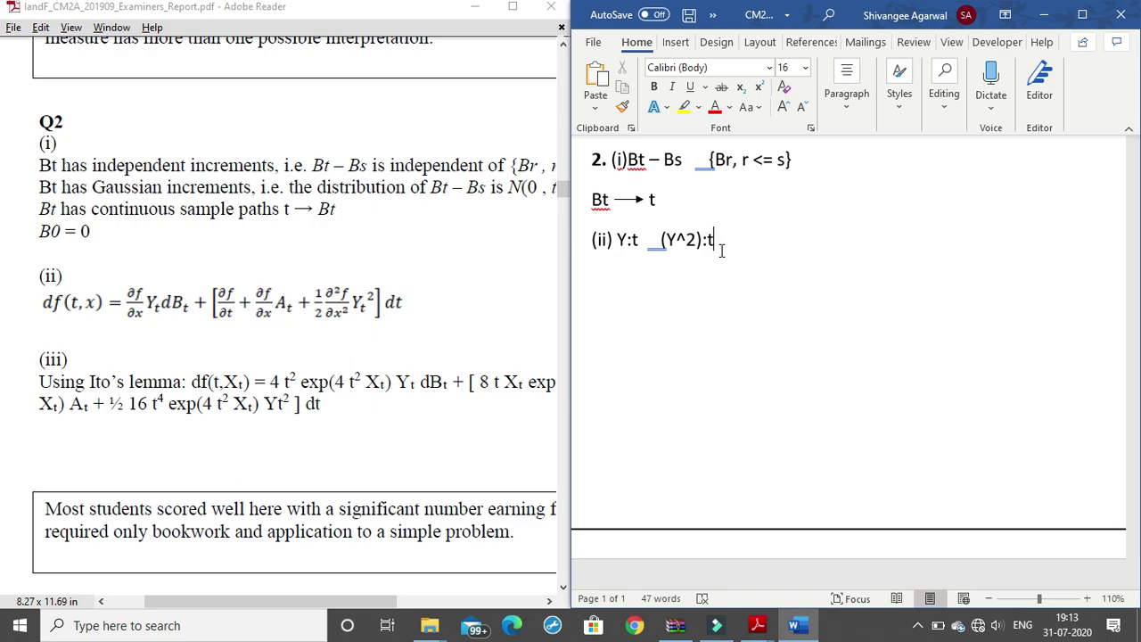
click(653, 565)
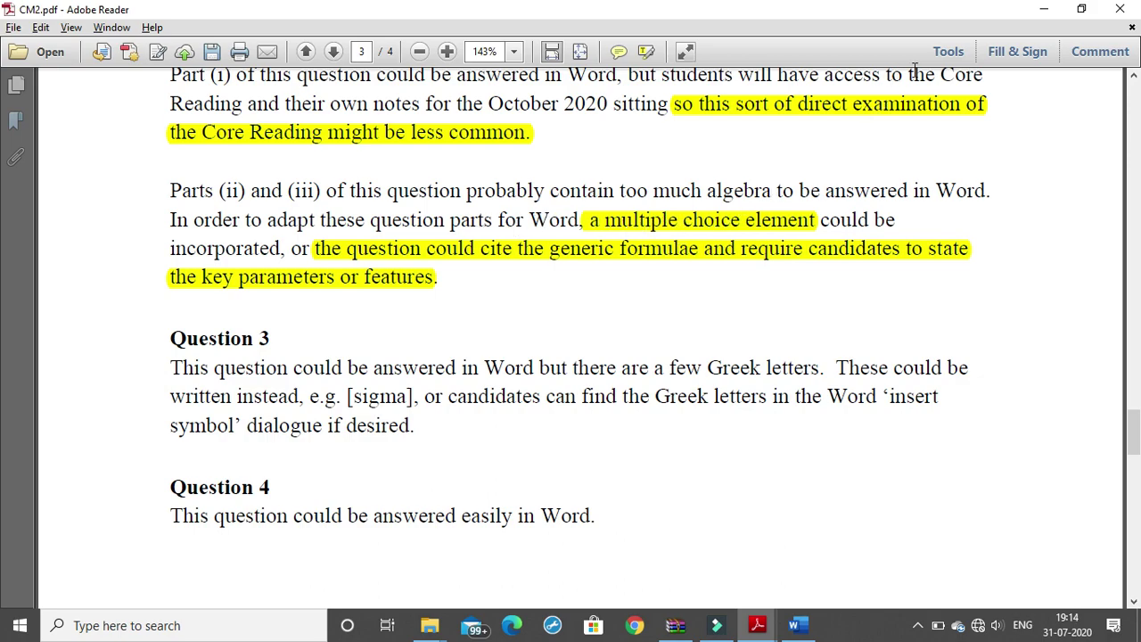
- Minimise the CM2 guidance PDF to show the examiners' report beside Word again
click(1046, 16)
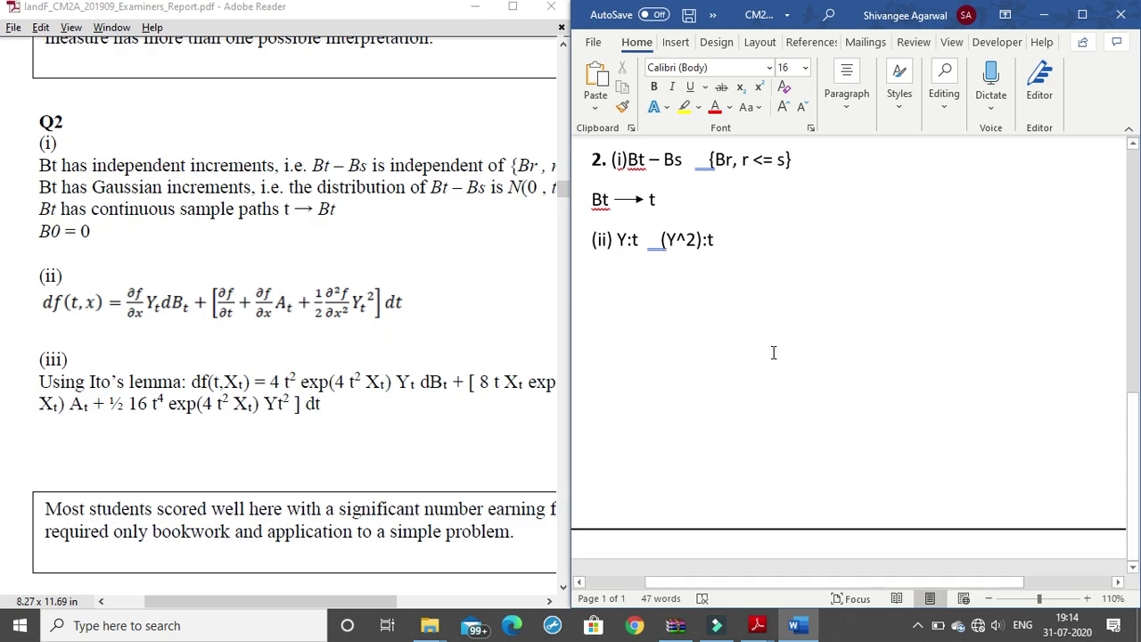
mouse_move(756, 625)
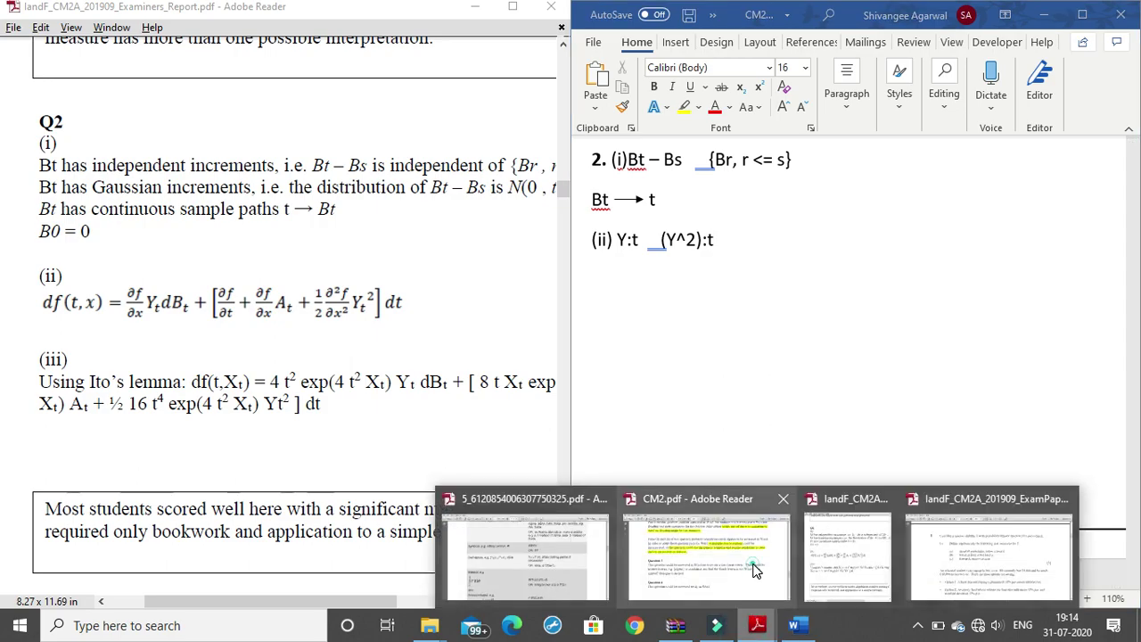
click(753, 568)
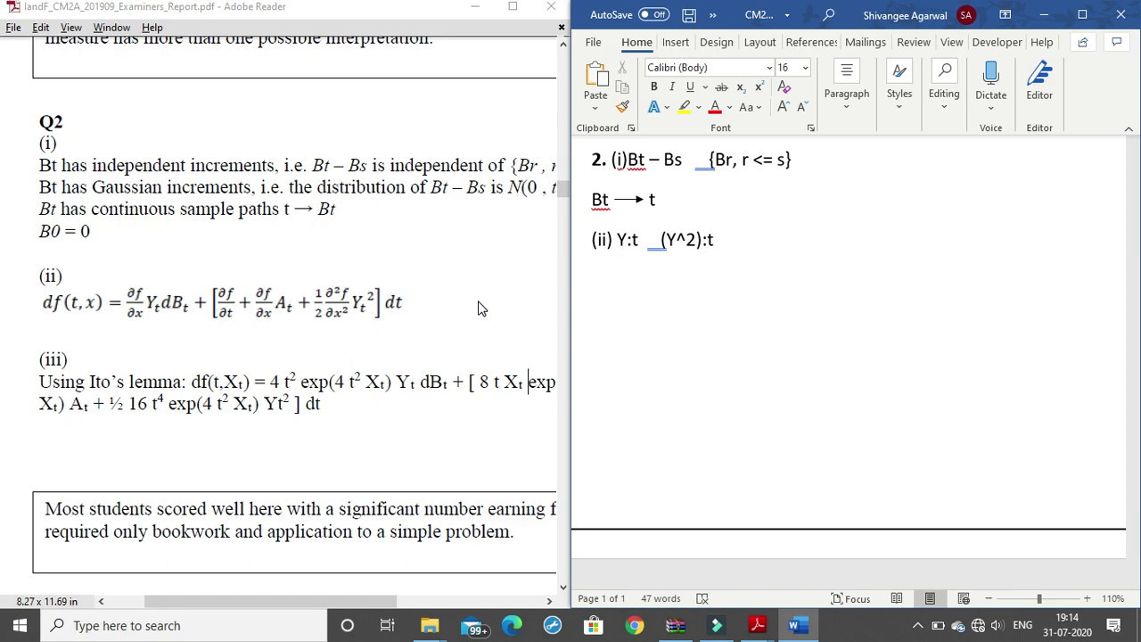
- Scroll the examiners' report down until Q3 starts below the Q2 solutions
scroll(400, 321, down, 2)
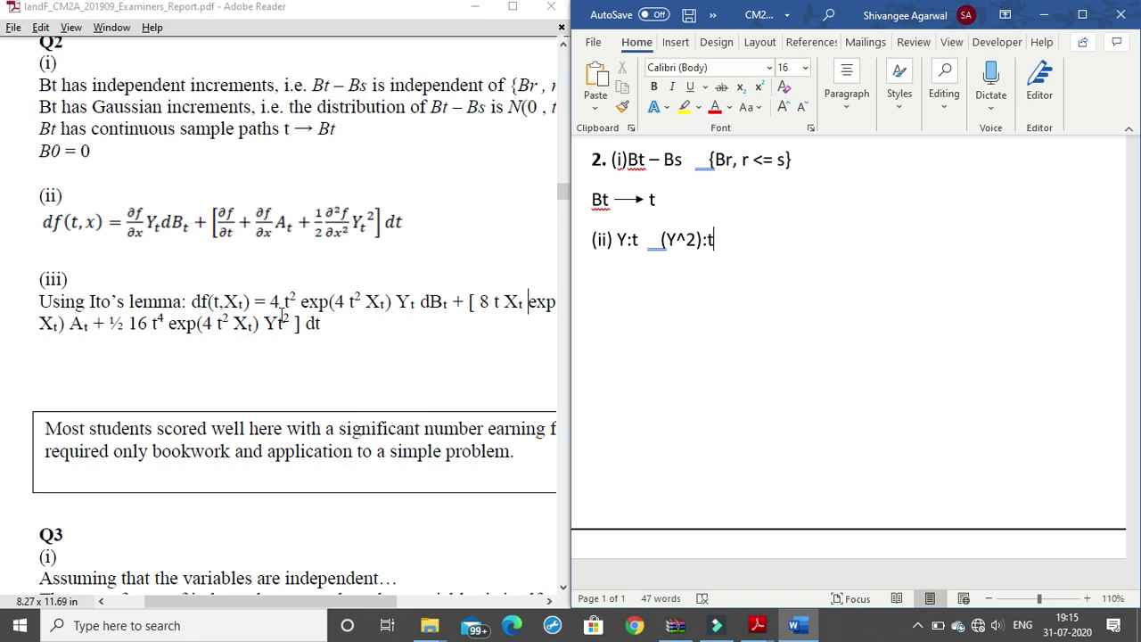
- Under part (ii), enter Df(t,Xt) = 4* t^2 * exp(4* t^2 * Xt) * Yt * dBt, fixing the stray bracket
mouse_move(343, 603)
mouse_down()
mouse_move(356, 599)
mouse_move(305, 597)
mouse_up()
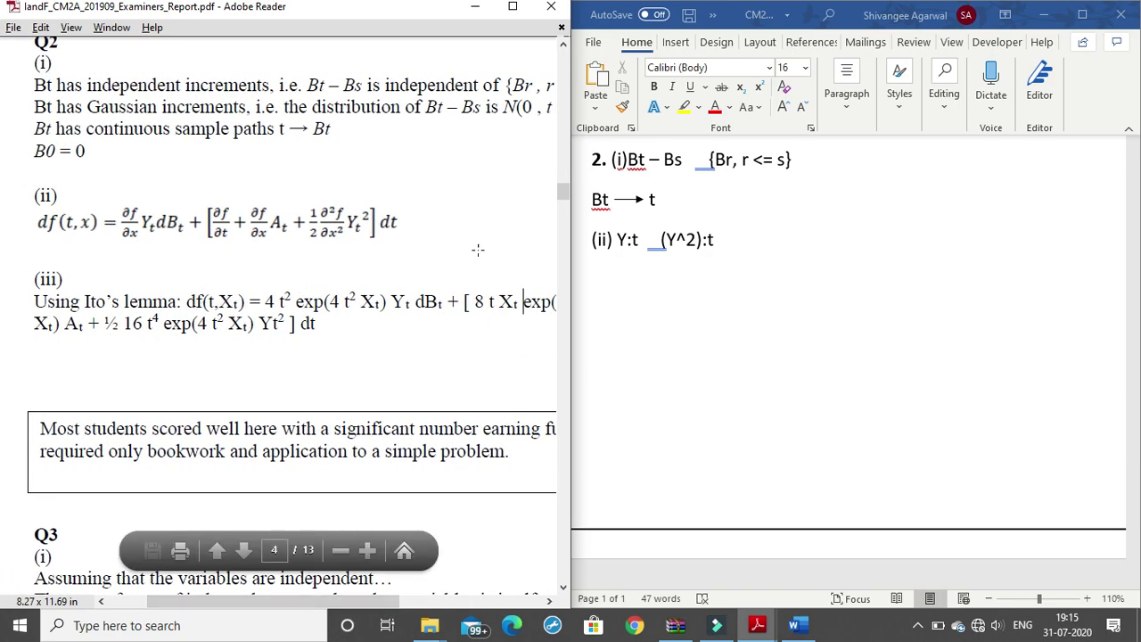
click(669, 283)
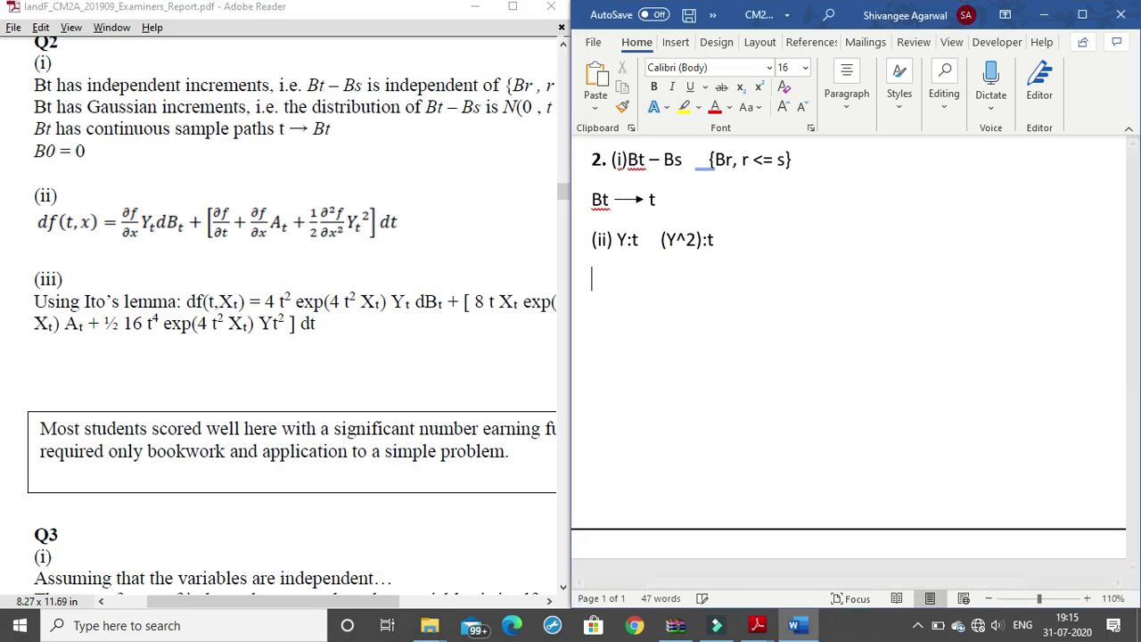
key(BackSpace)
text(df()
text(t,X)
text(t) )
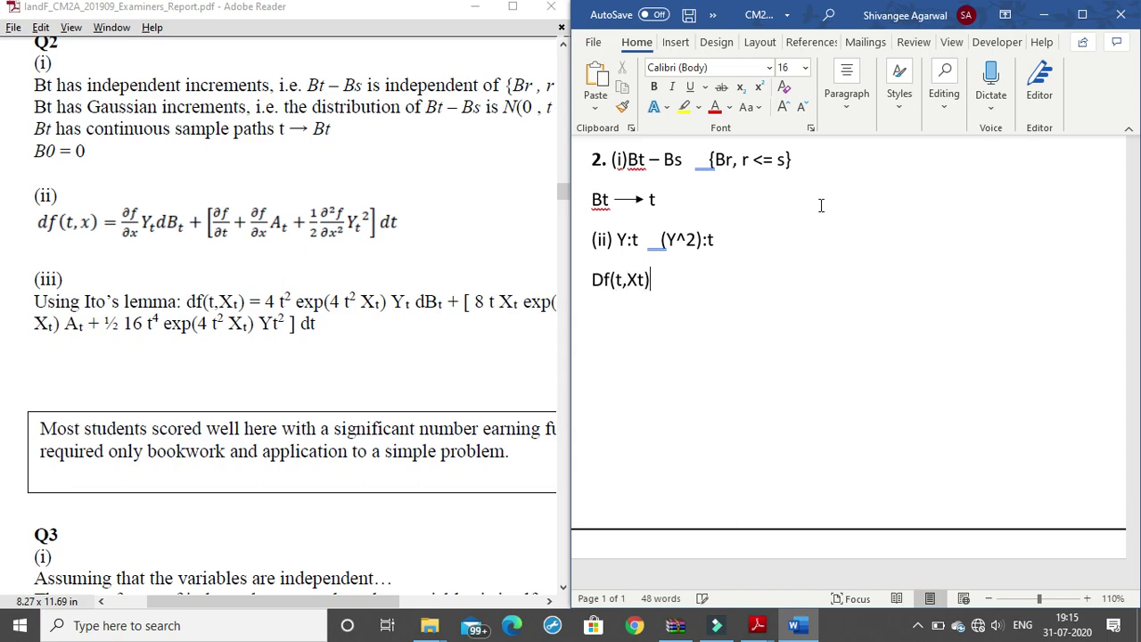
text(= 4)
text(* )
text(t^2)
text( * )
text(exp()
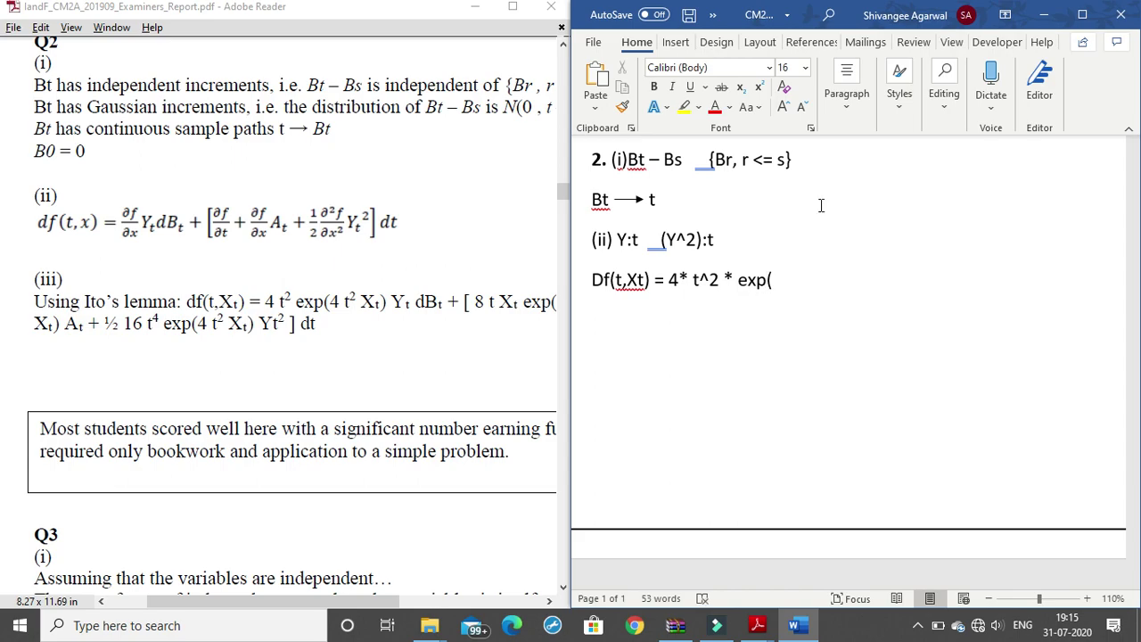
text(4*)
text( t)
text(^2)
text( * )
text(Xt)
text(()
key(BackSpace)
text())
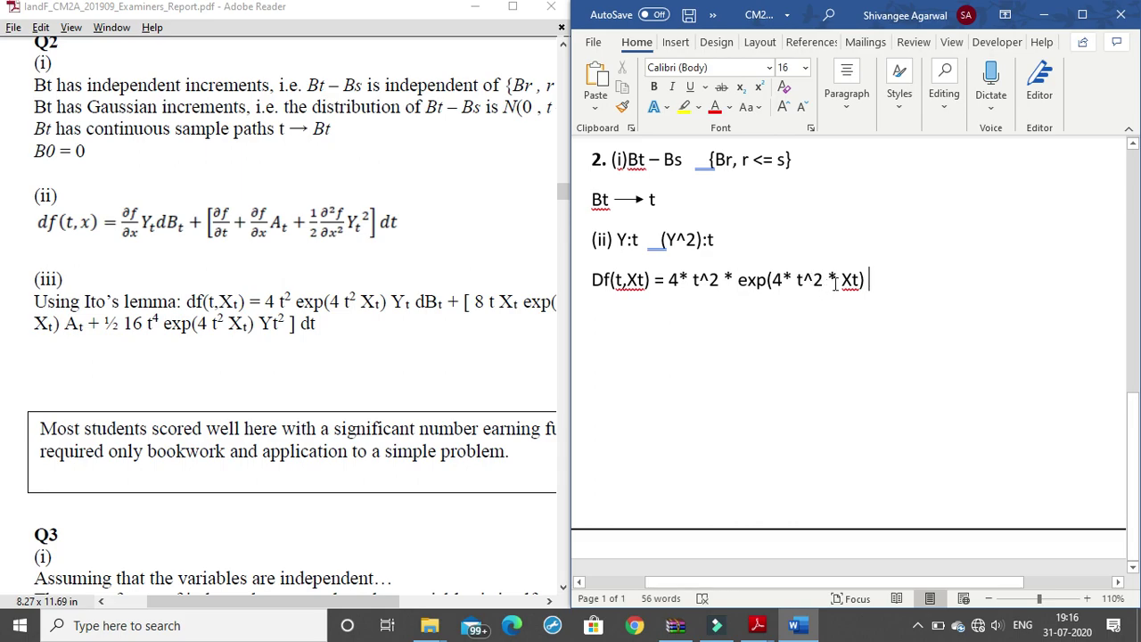
text(* Yt * )
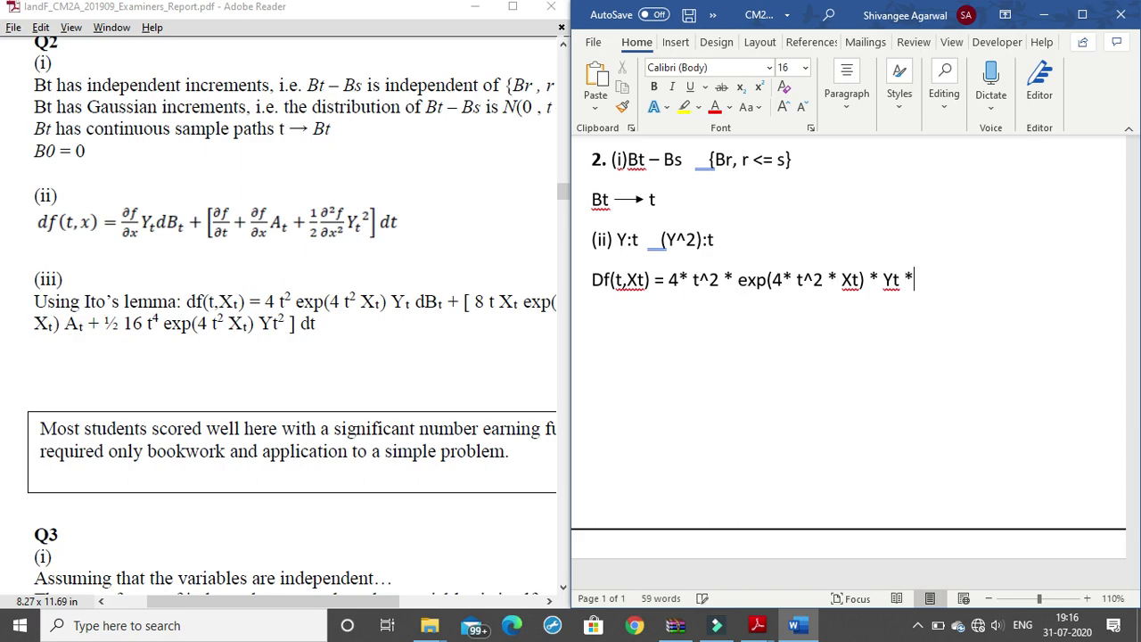
text(dBt)
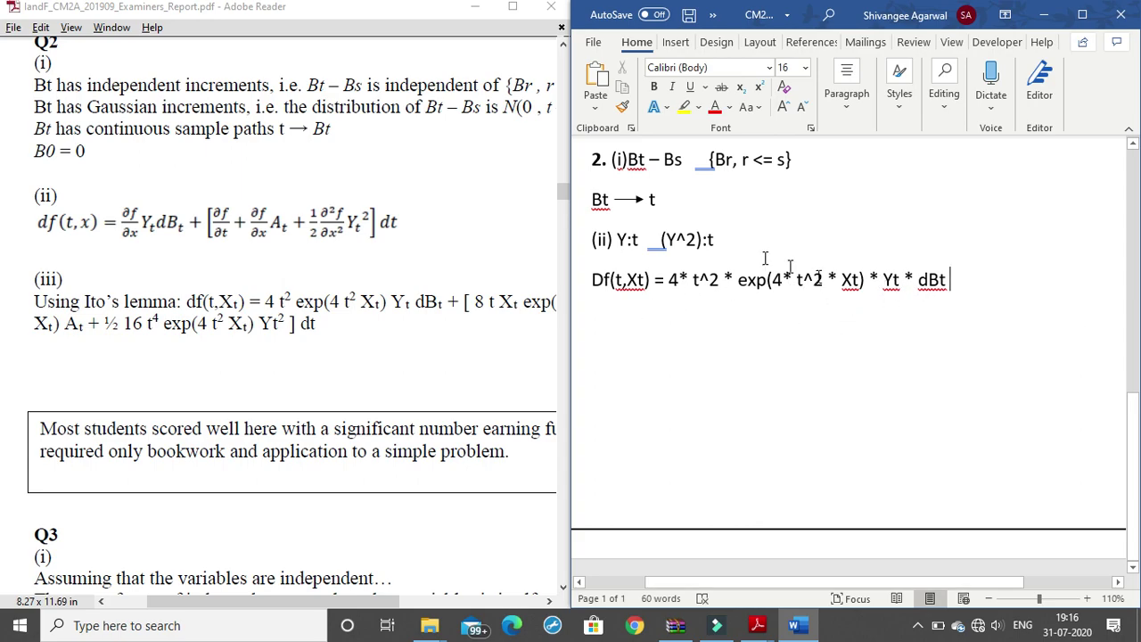
drag(616, 239, 726, 239)
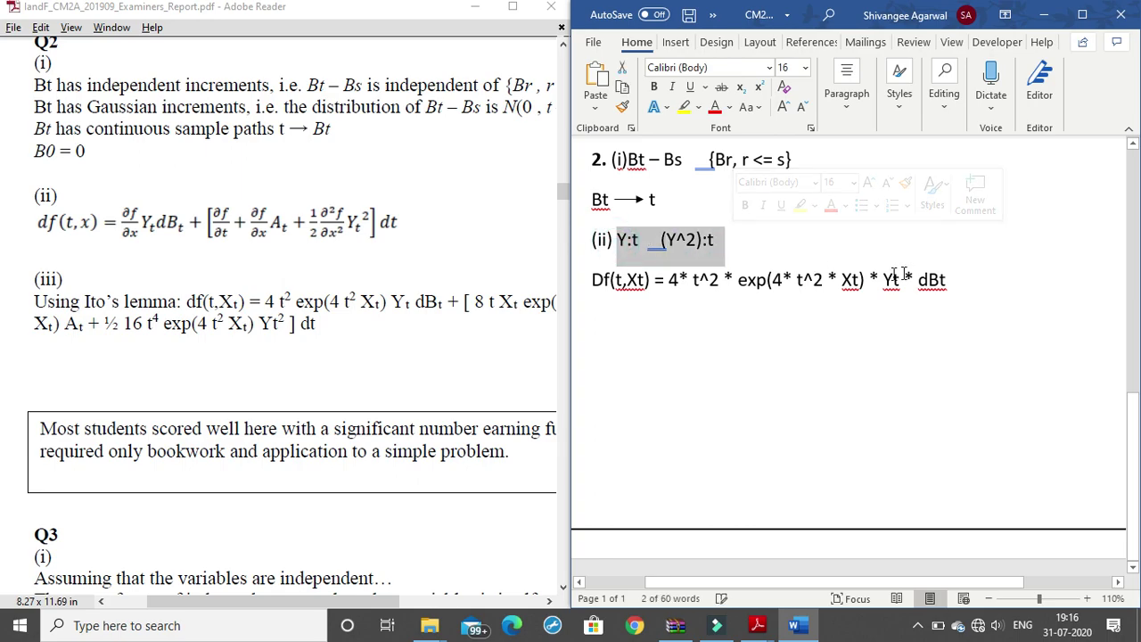
- Delete the leftover Y:t (Y^2):t text after the (ii) label
drag(826, 280, 904, 283)
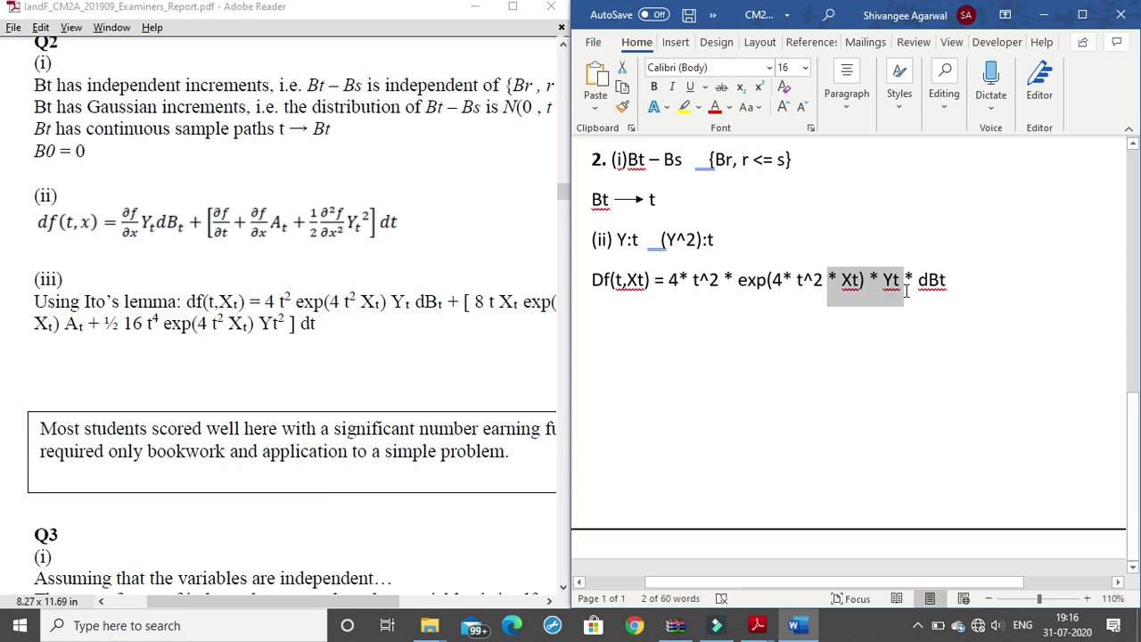
click(900, 293)
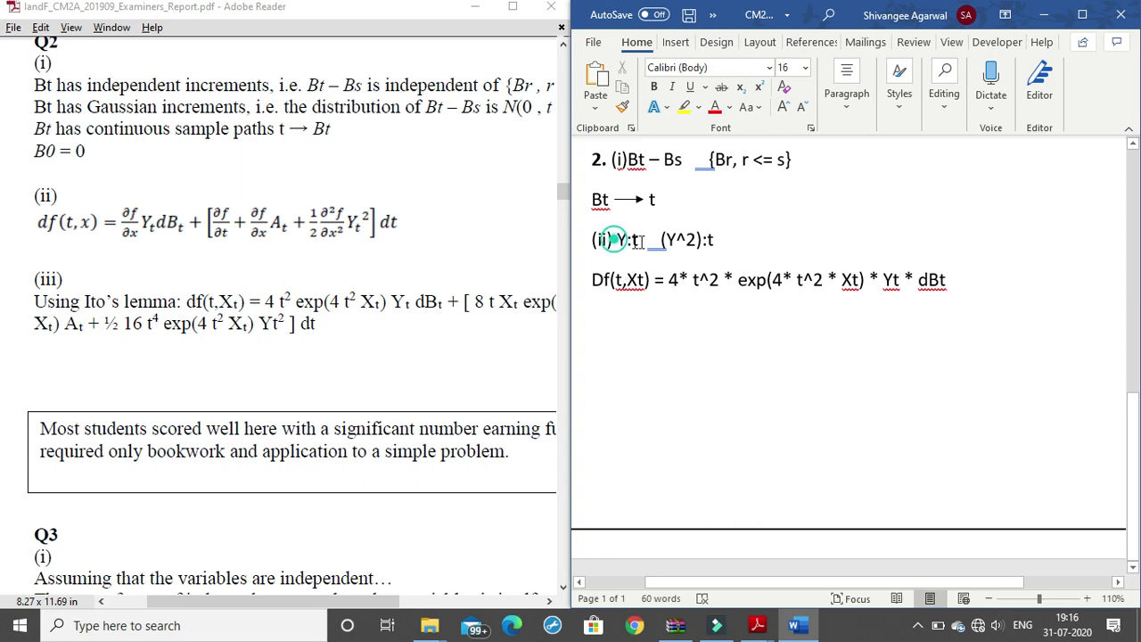
drag(611, 240, 713, 240)
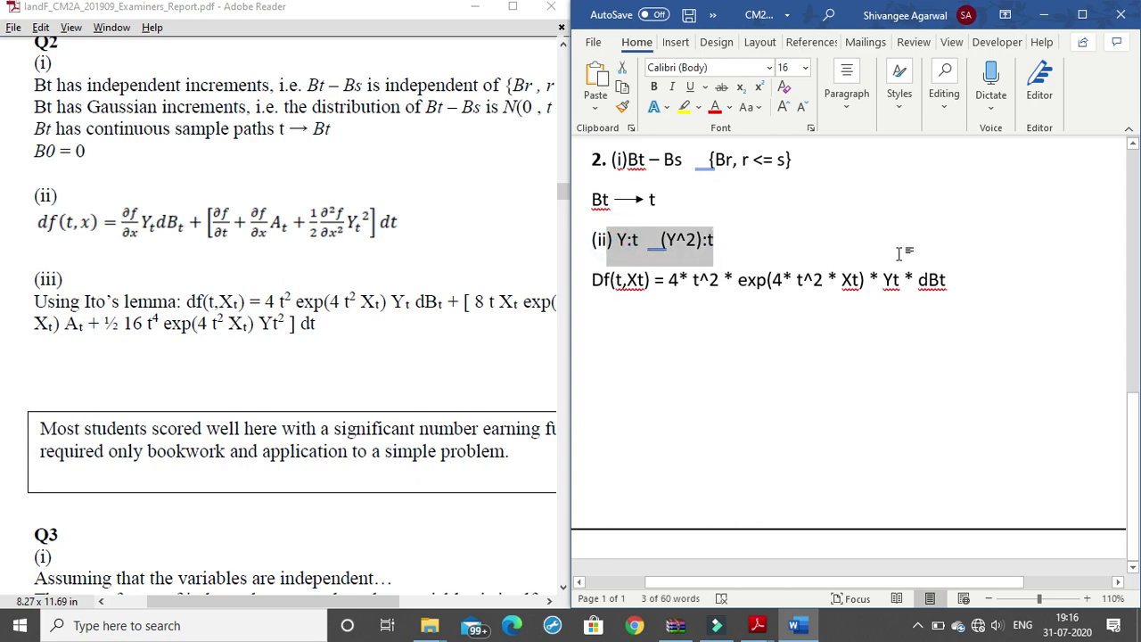
drag(717, 241, 619, 230)
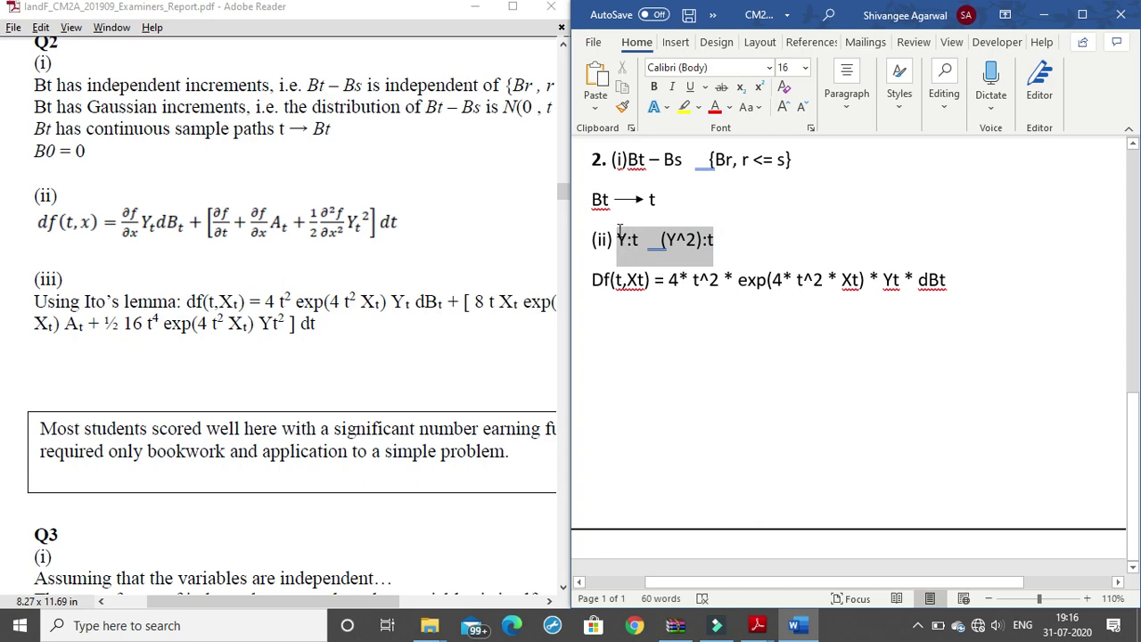
key(BackSpace)
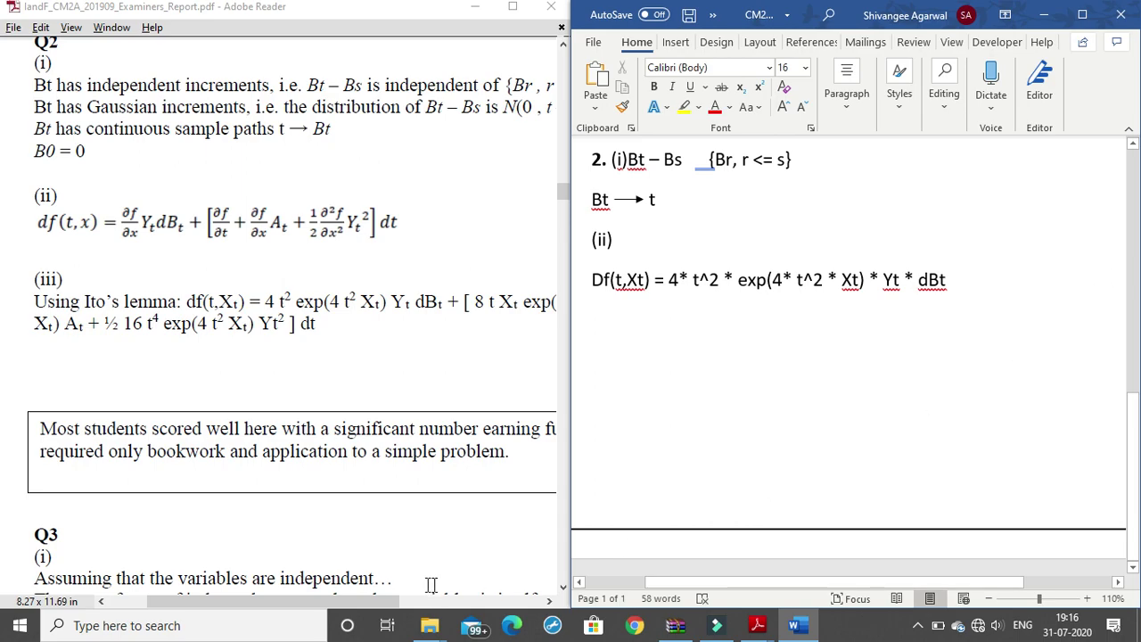
mouse_move(318, 604)
mouse_down()
mouse_move(419, 620)
mouse_move(308, 619)
mouse_up()
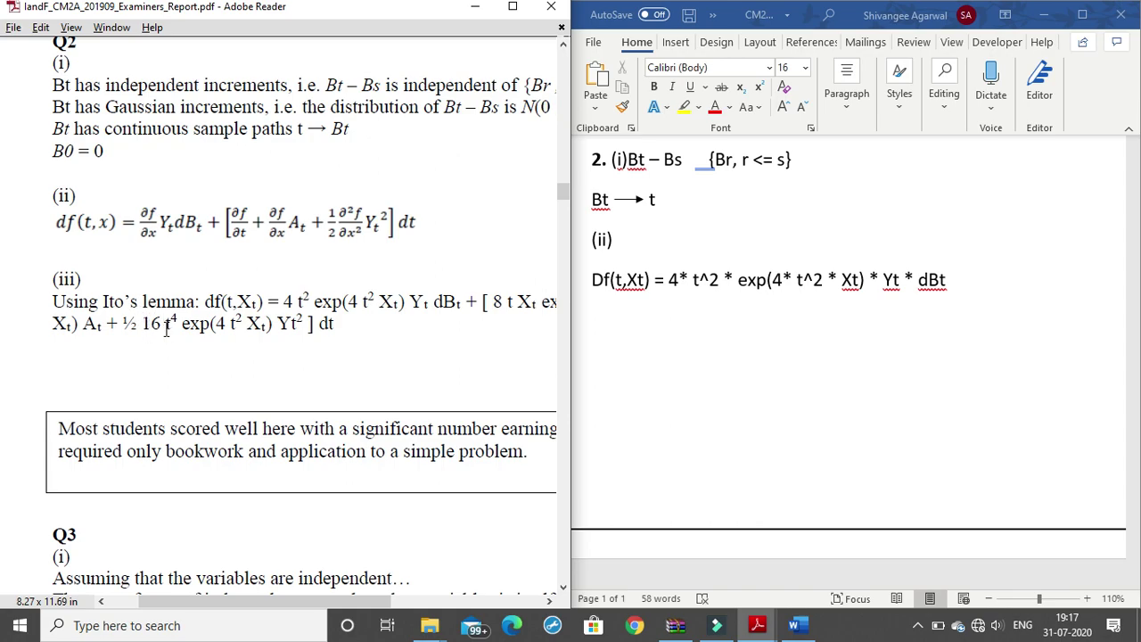
- Start a new line under the Df equation and type 0.5 * 16 * t^4 * exp(
drag(140, 322, 157, 323)
click(156, 323)
click(958, 283)
click(959, 283)
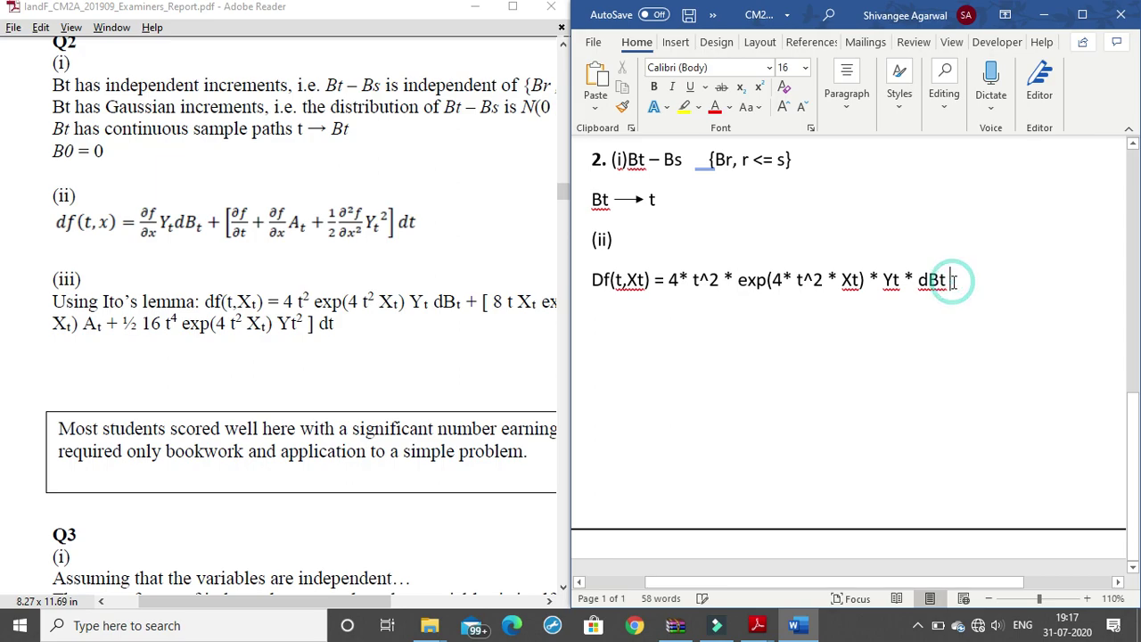
key(Return)
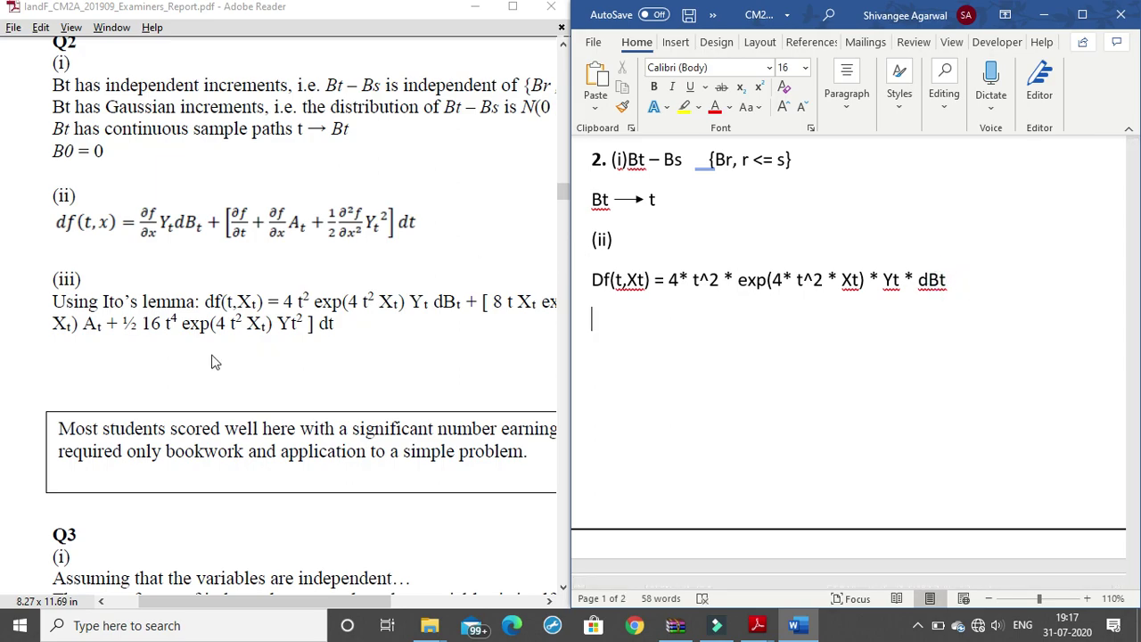
drag(121, 323, 223, 324)
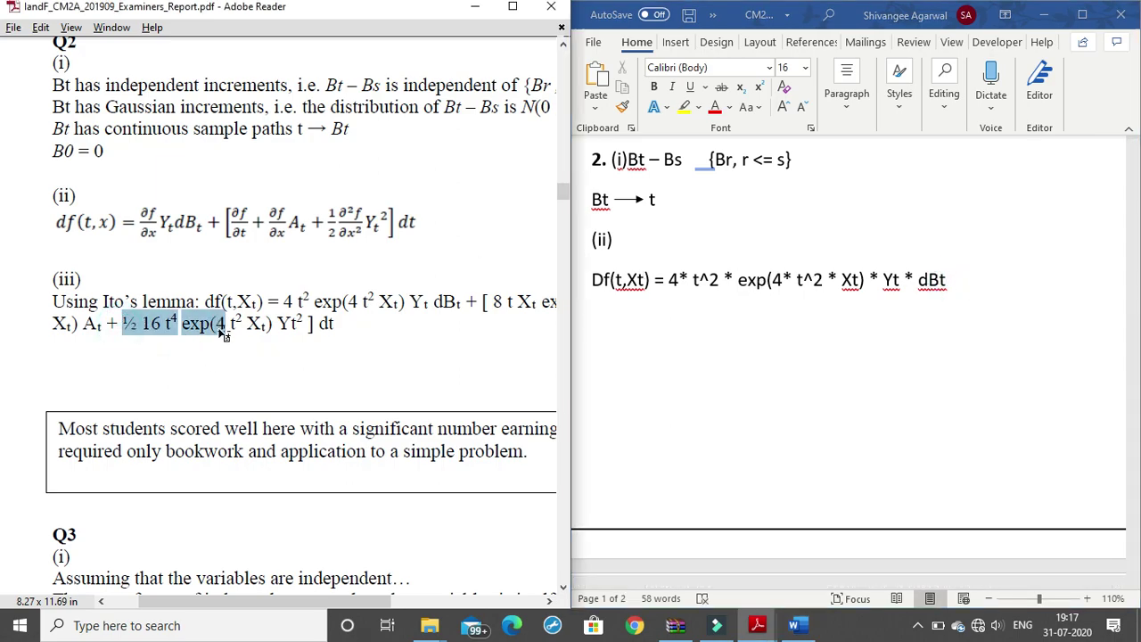
click(616, 329)
text(0.5 * 16 * t^)
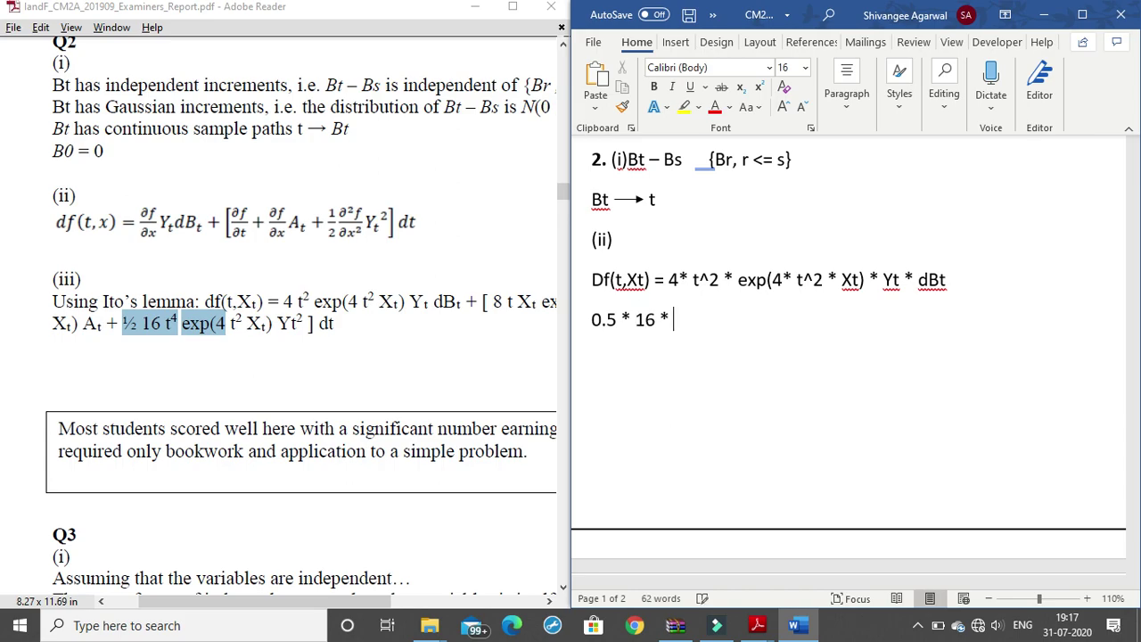
text(4 * exp)
text(()
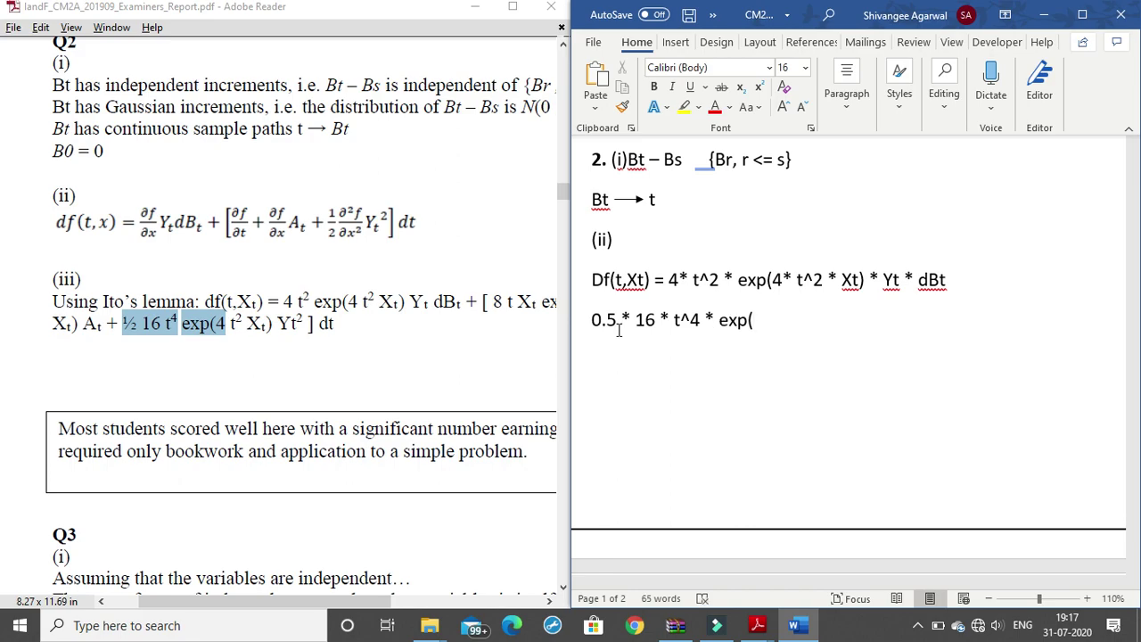
- Retype the asterisk between 0.5 and 16 in the new term
drag(635, 319, 616, 319)
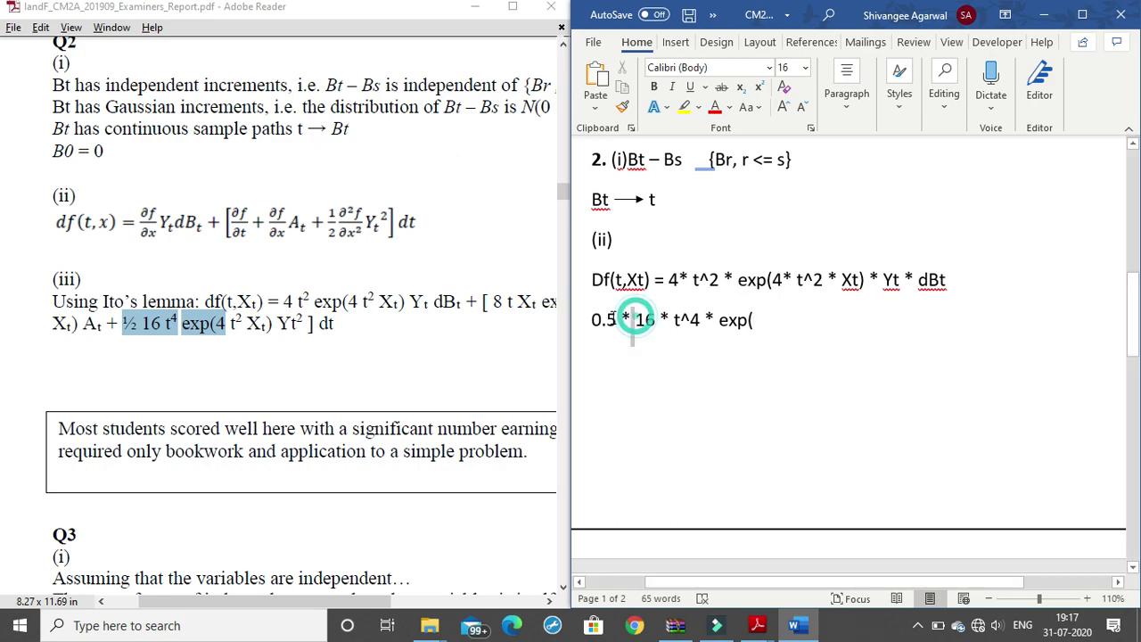
click(631, 333)
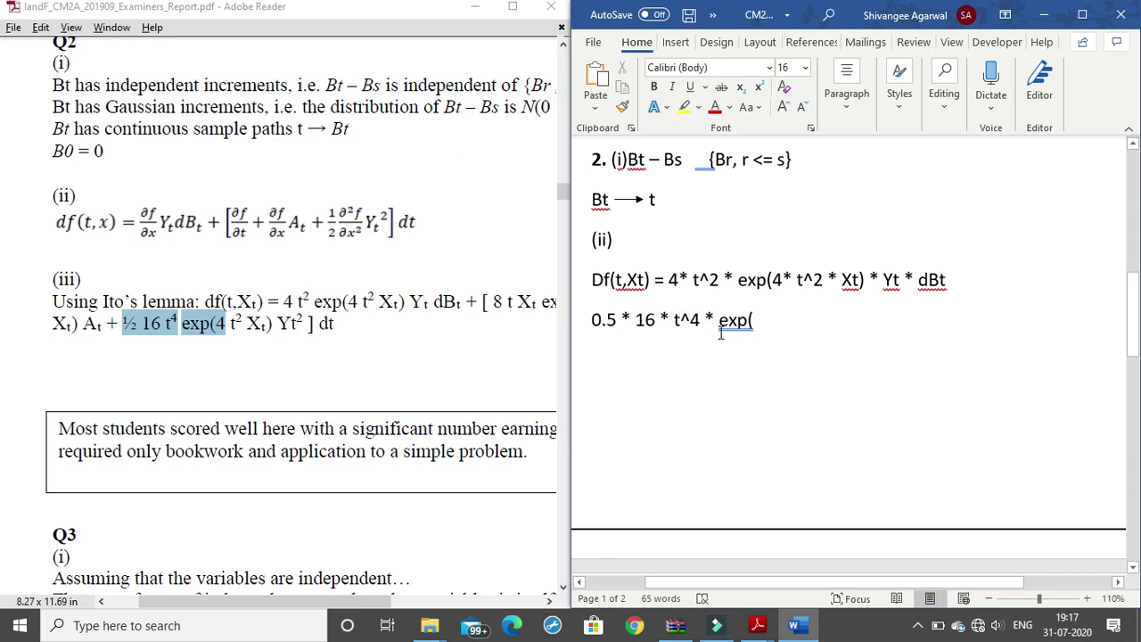
click(380, 364)
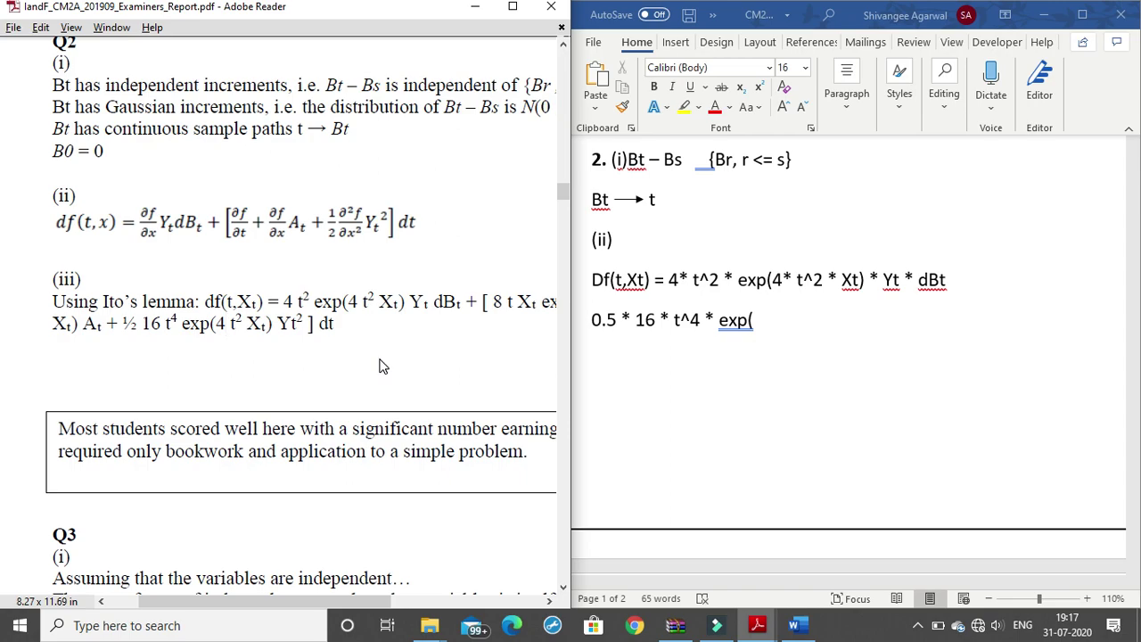
click(630, 321)
click(630, 321)
key(BackSpace)
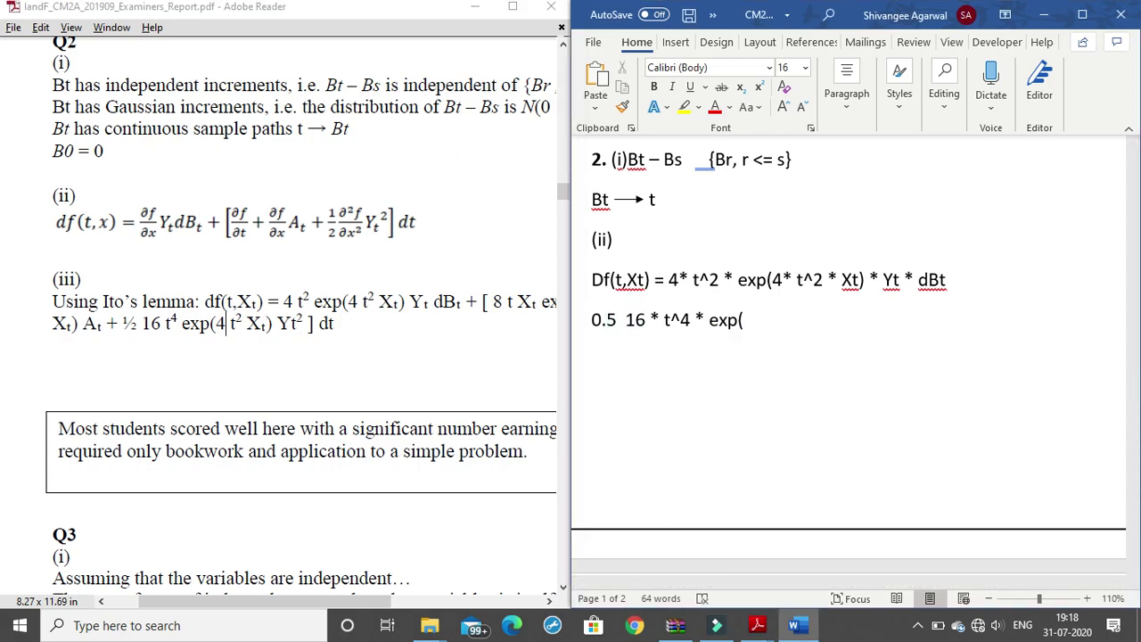
text(x)
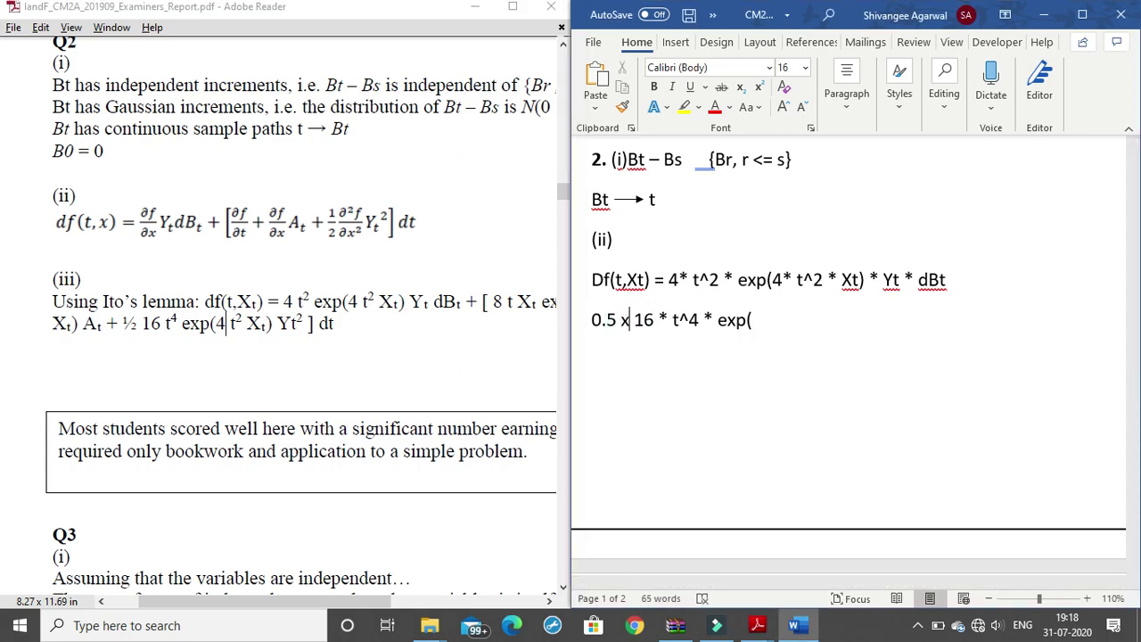
key(BackSpace)
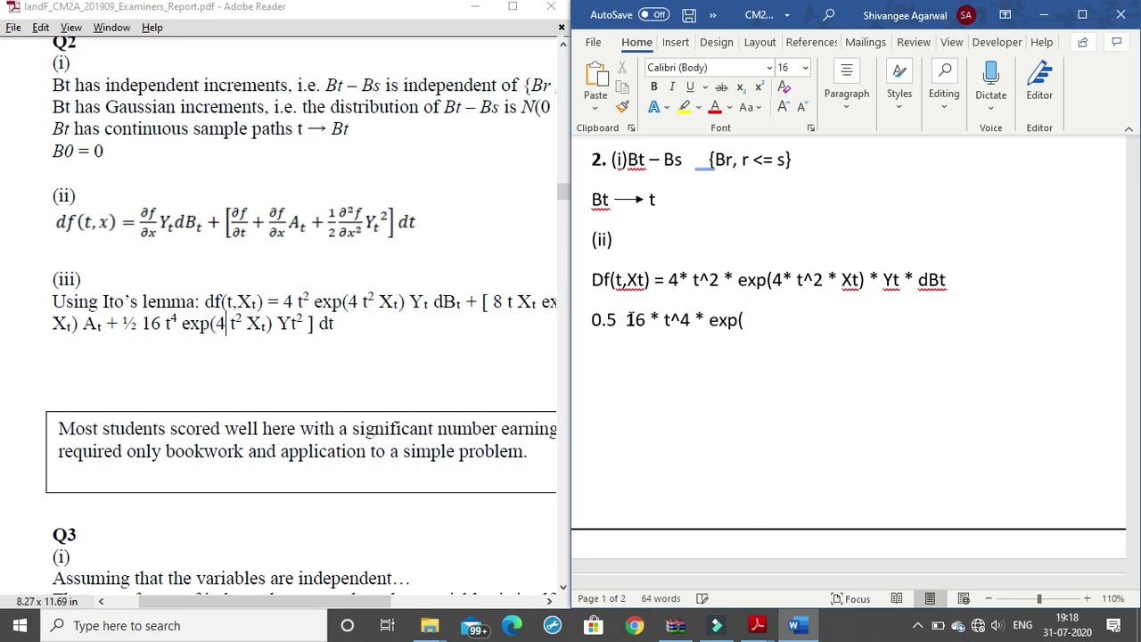
text(*)
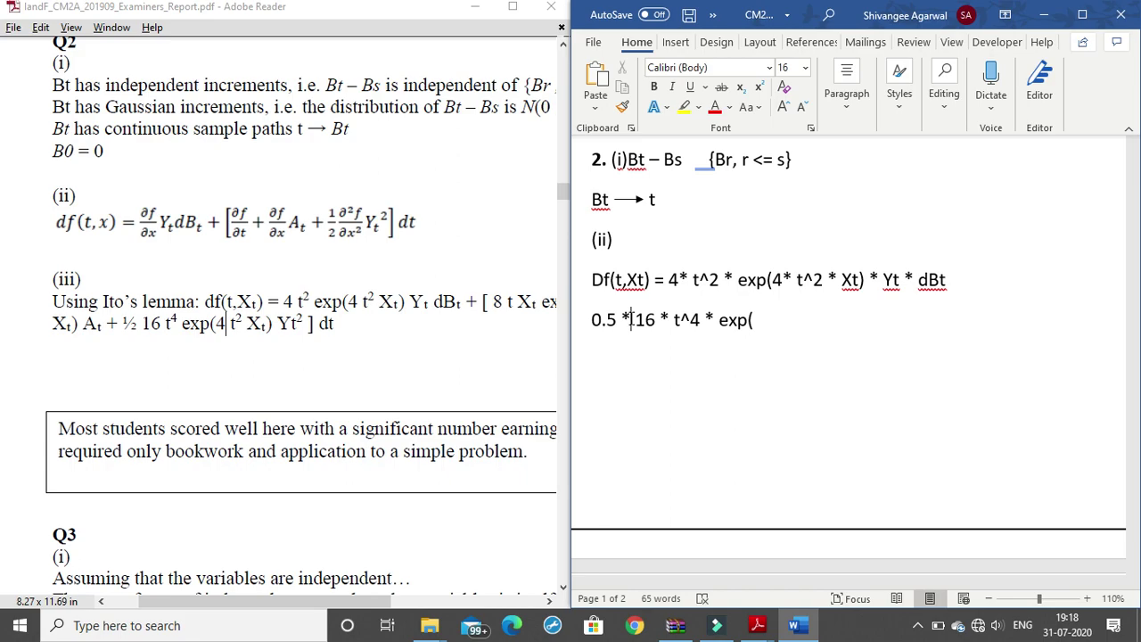
scroll(303, 312, down, 3)
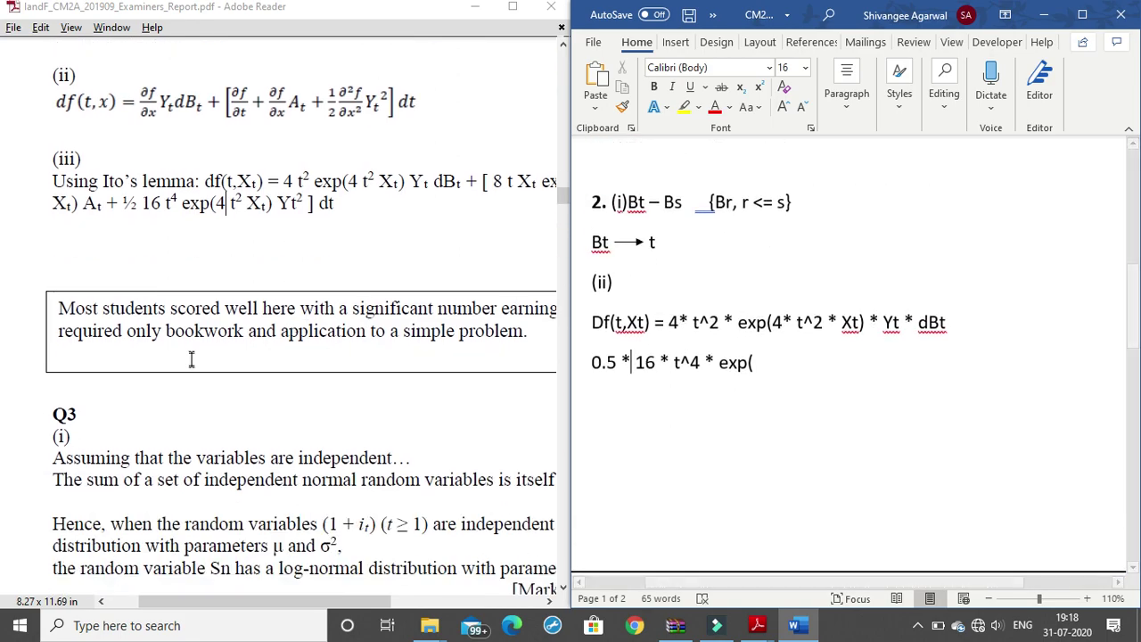
- Scroll the examiners' report to Q3 part (ii) on the log-normal distribution
scroll(196, 363, down, 5)
scroll(267, 384, down, 2)
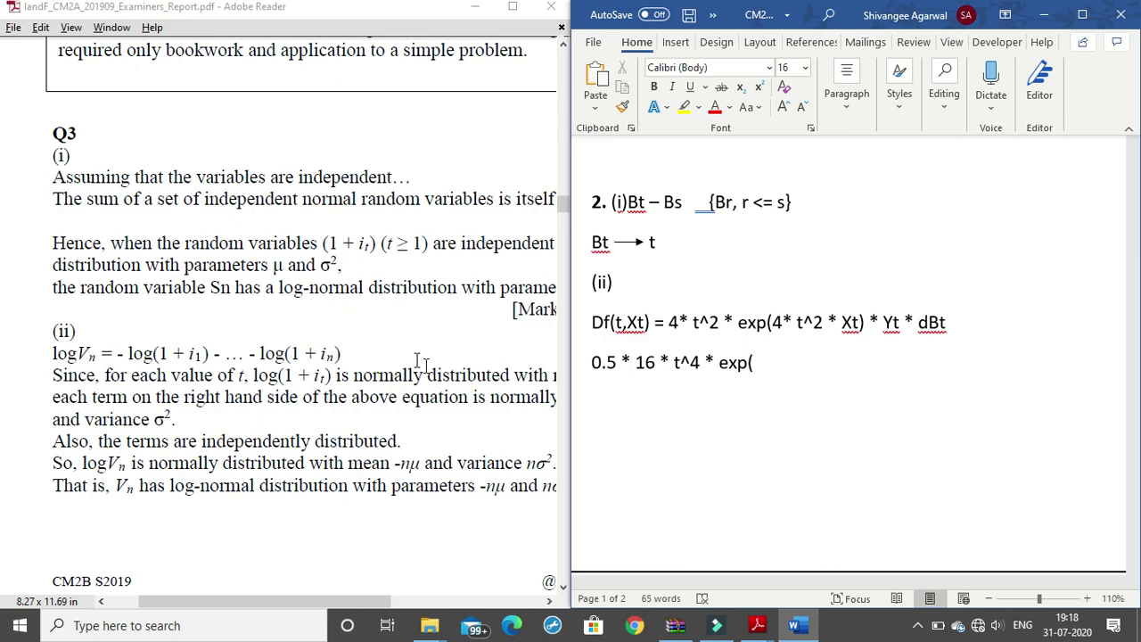
mouse_move(334, 601)
mouse_move(334, 601)
mouse_down()
mouse_move(425, 611)
mouse_move(321, 610)
mouse_up()
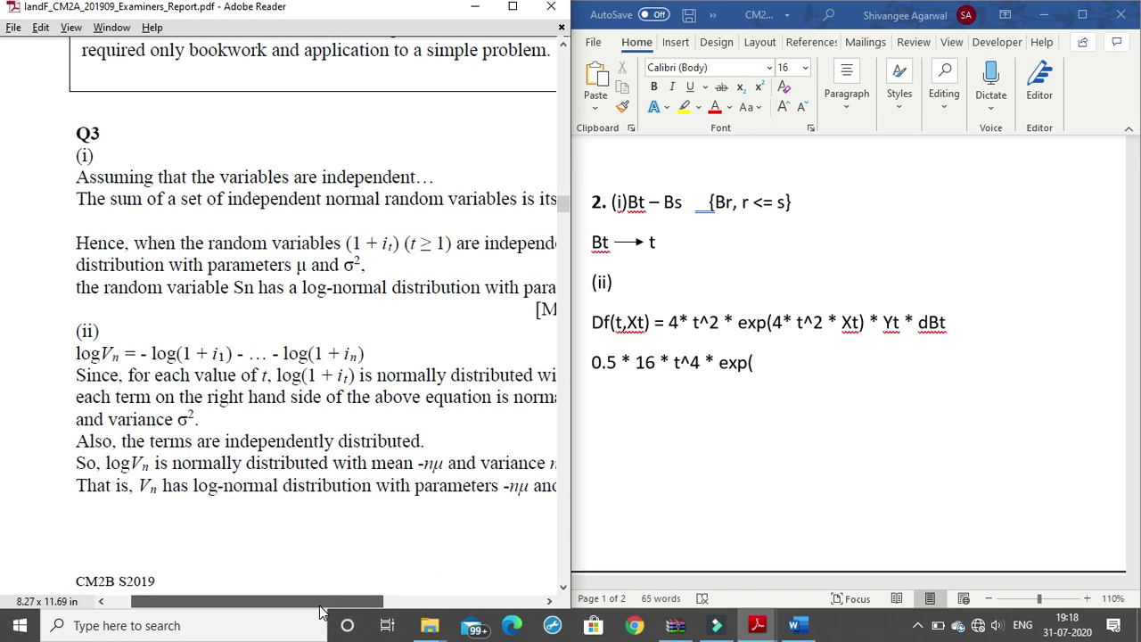
scroll(713, 357, down, 5)
scroll(687, 300, down, 5)
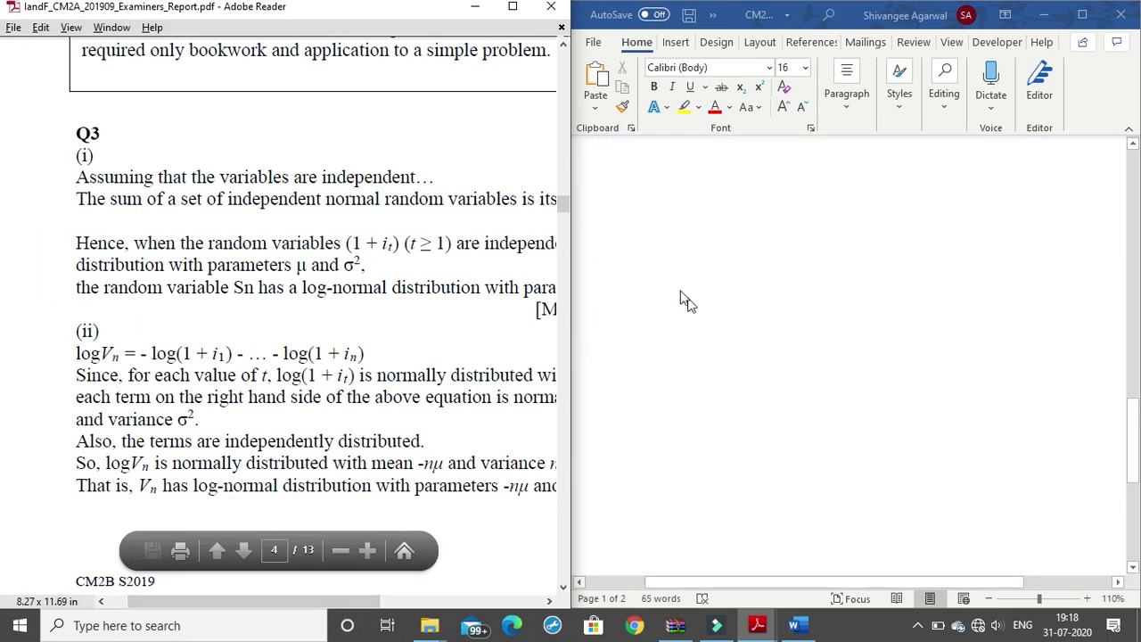
scroll(647, 270, up, 2)
scroll(624, 285, up, 2)
click(611, 316)
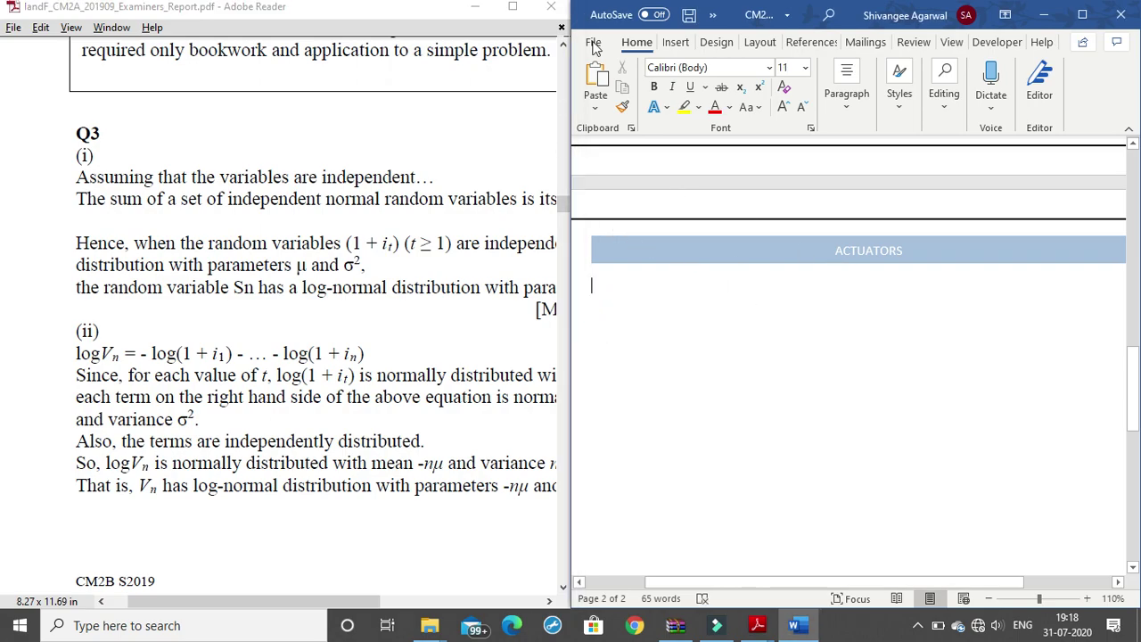
- Set the font size to 16 and type a (3) label under the ACTUATORS heading
click(784, 107)
click(784, 107)
click(784, 107)
click(785, 107)
click(799, 108)
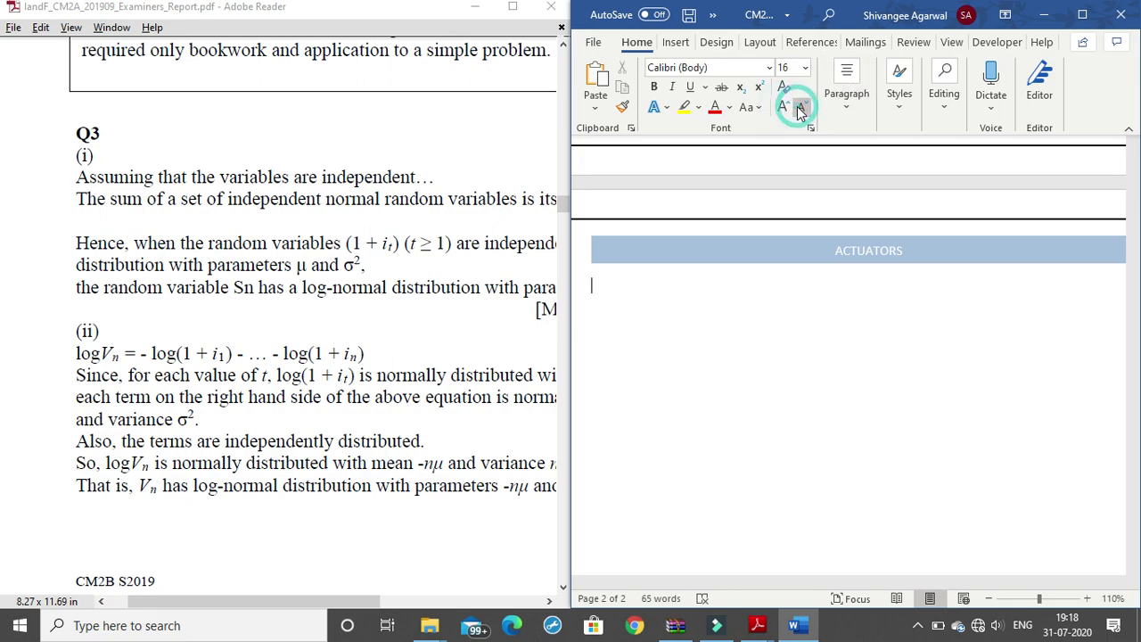
text(3)
key(BackSpace)
text((2)
key(BackSpace)
text(3))
key(Return)
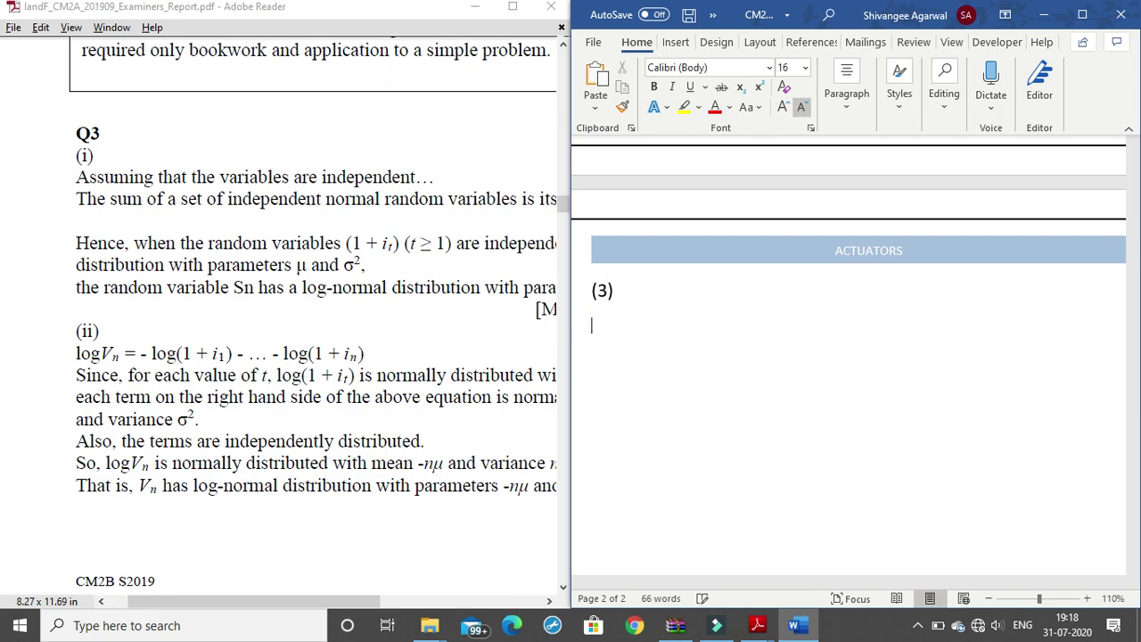
- Add the line (1 + it) , (t>=1) below (3), matching the report
drag(272, 246, 472, 242)
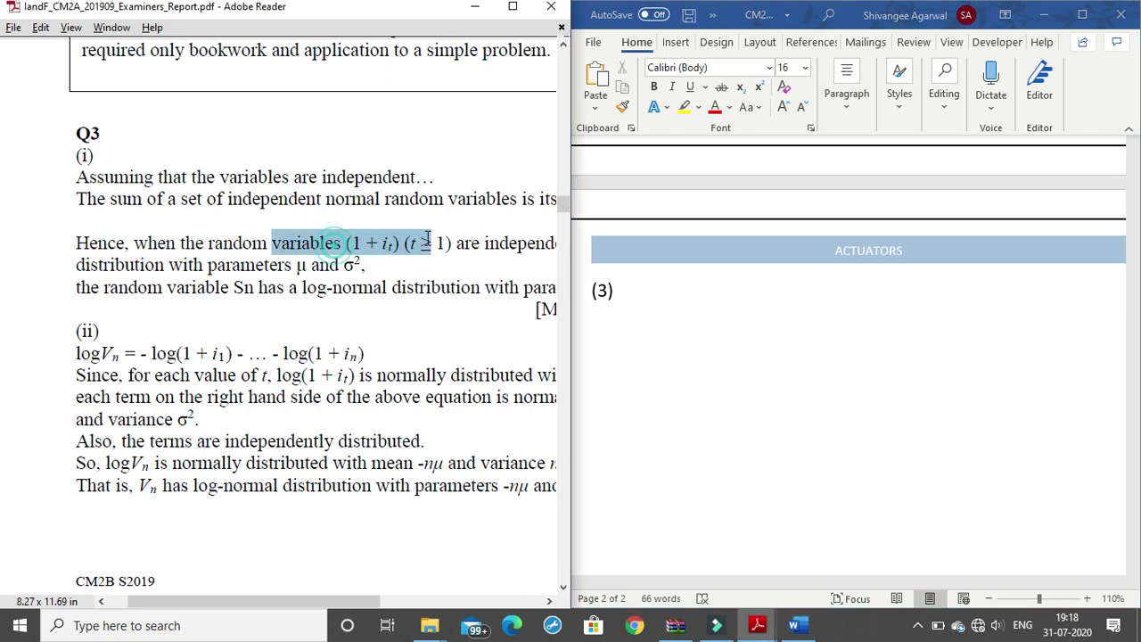
click(594, 316)
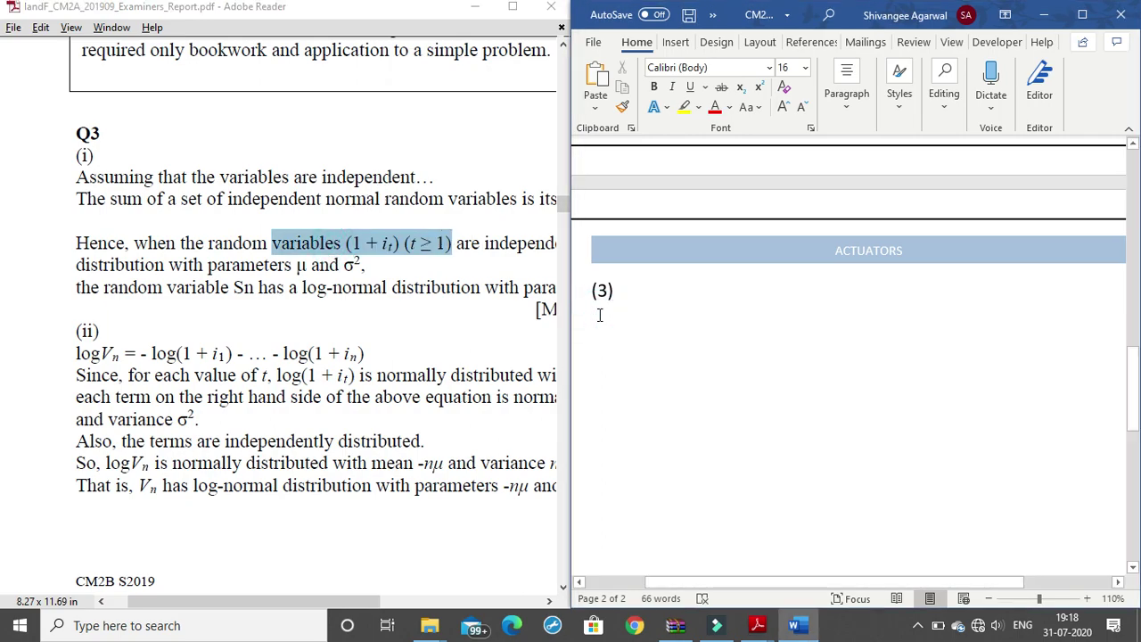
text(()
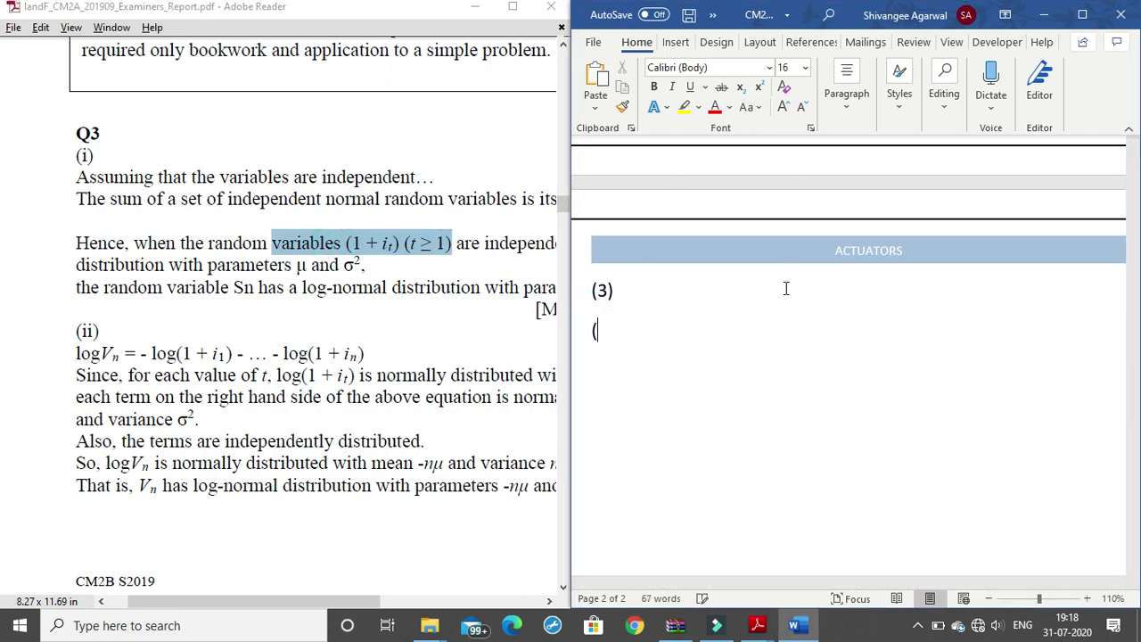
text(1 + )
text(it))
key(Left)
key(Left)
text(:)
key(BackSpace)
click(644, 331)
text(, ()
text(t>=)
text(1)
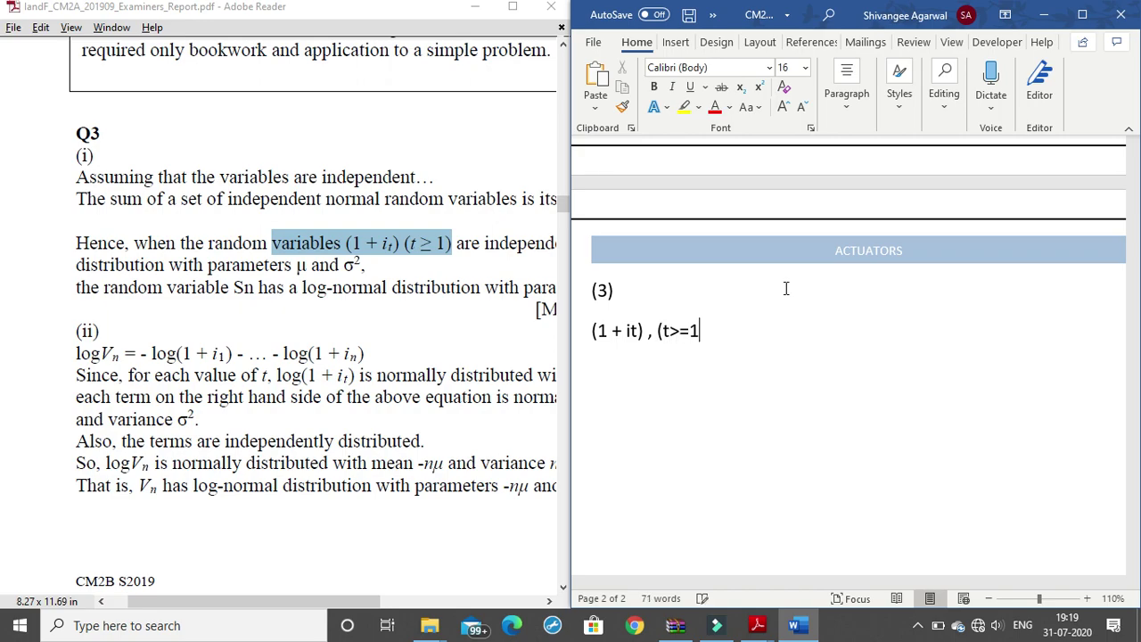
- Add a new line reading mu, sigma below the (t>=1) line
mouse_move(278, 499)
mouse_move(344, 600)
mouse_down()
mouse_move(462, 600)
mouse_move(355, 614)
mouse_up()
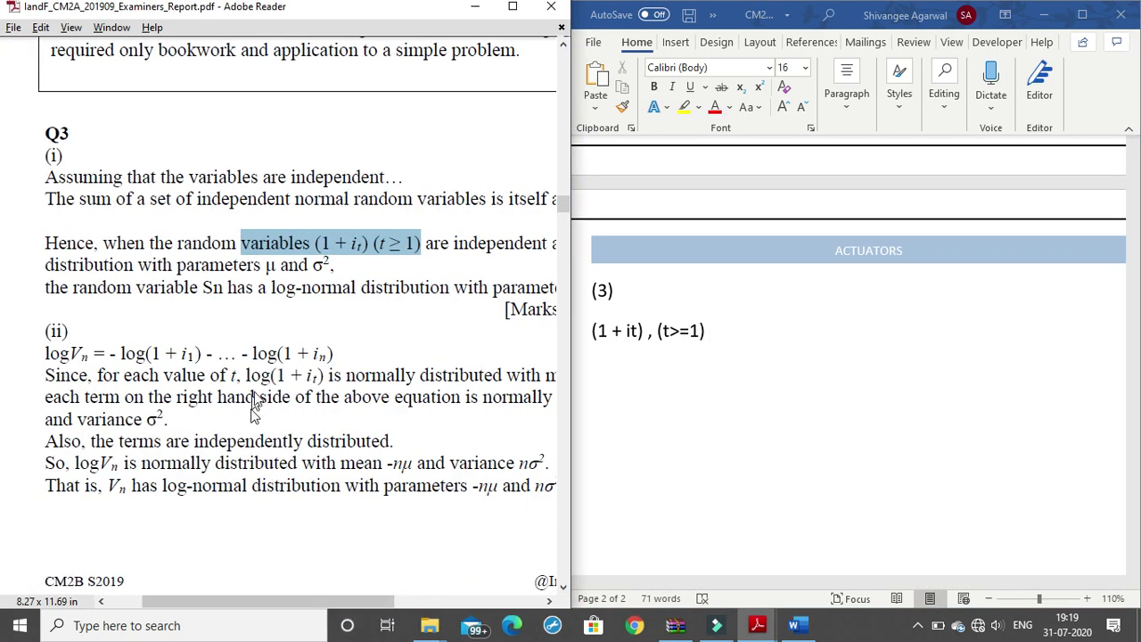
click(713, 332)
key(Return)
text(mu ,)
key(BackSpace)
key(BackSpace)
key(BackSpace)
key(BackSpace)
key(BackSpace)
text(mu, )
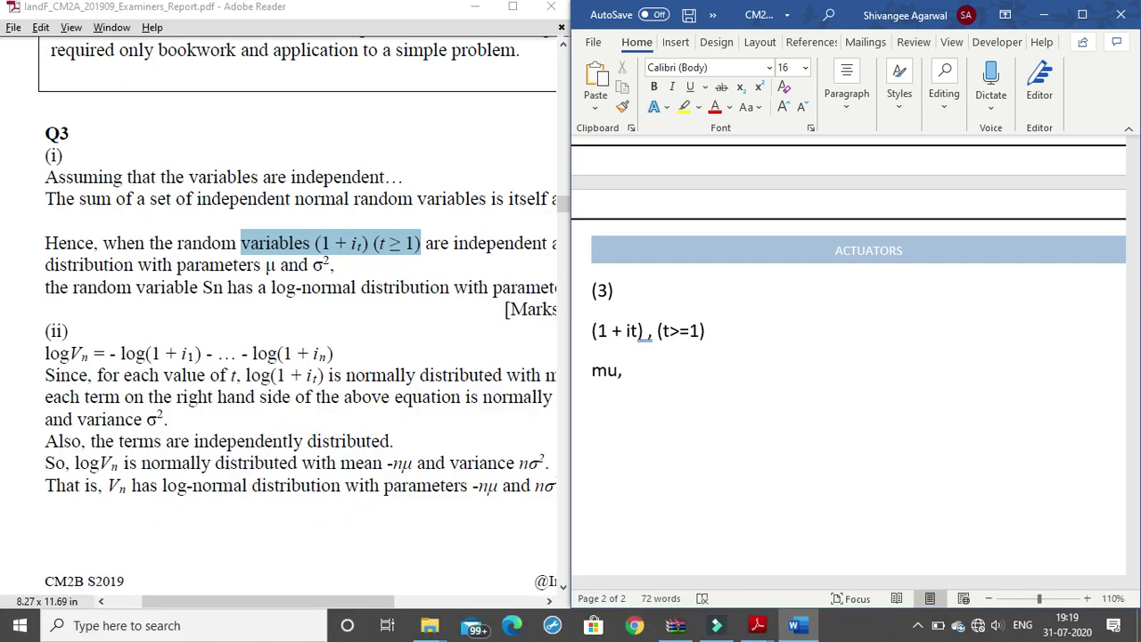
text(sigma)
- Browse the Greek and Coptic subset in the Symbol dialog, then cancel without inserting
click(676, 42)
click(1064, 101)
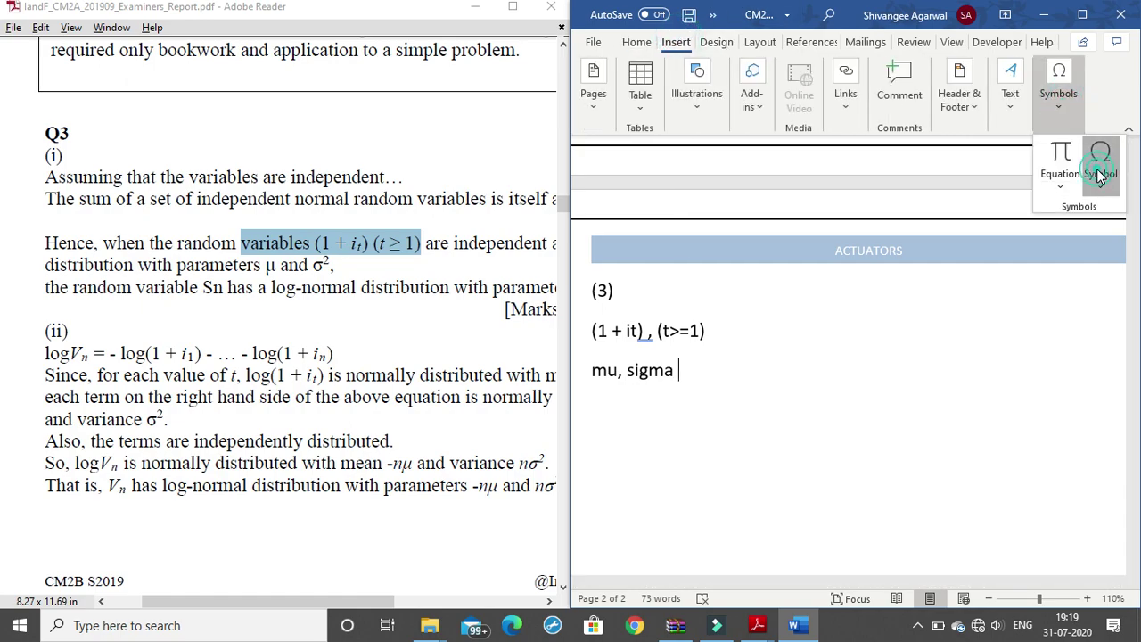
click(1099, 169)
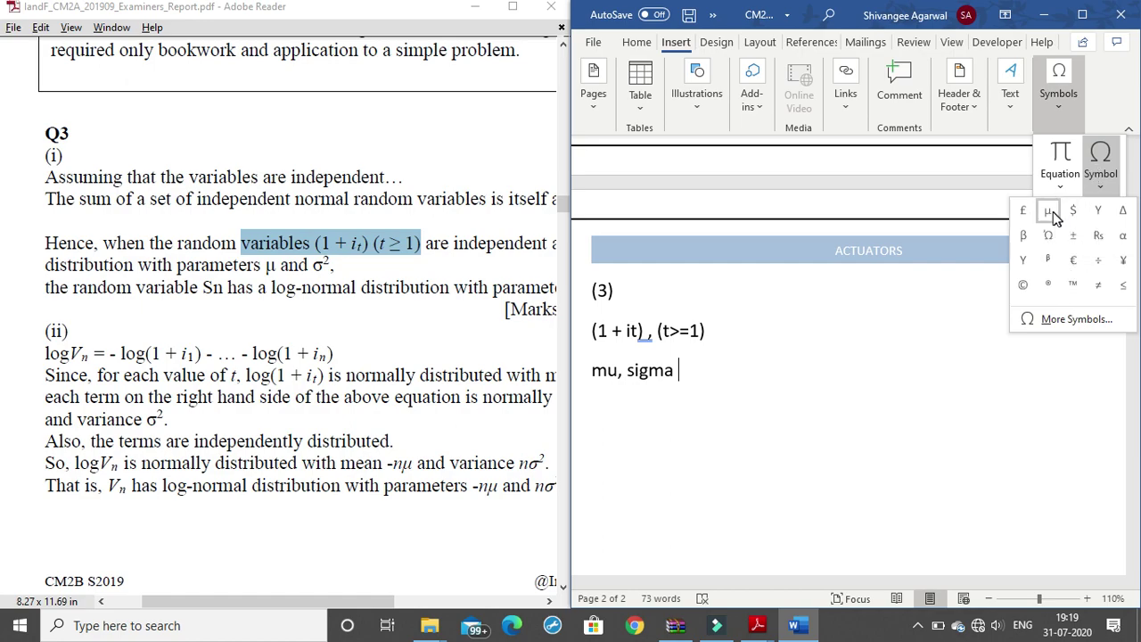
click(1079, 319)
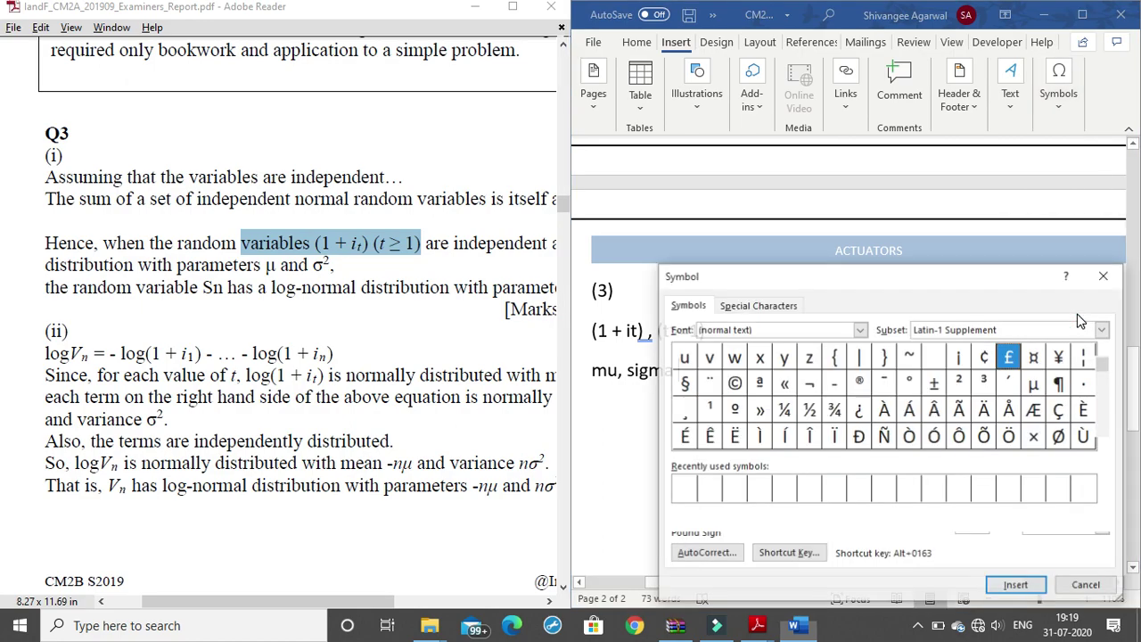
drag(1009, 280, 958, 201)
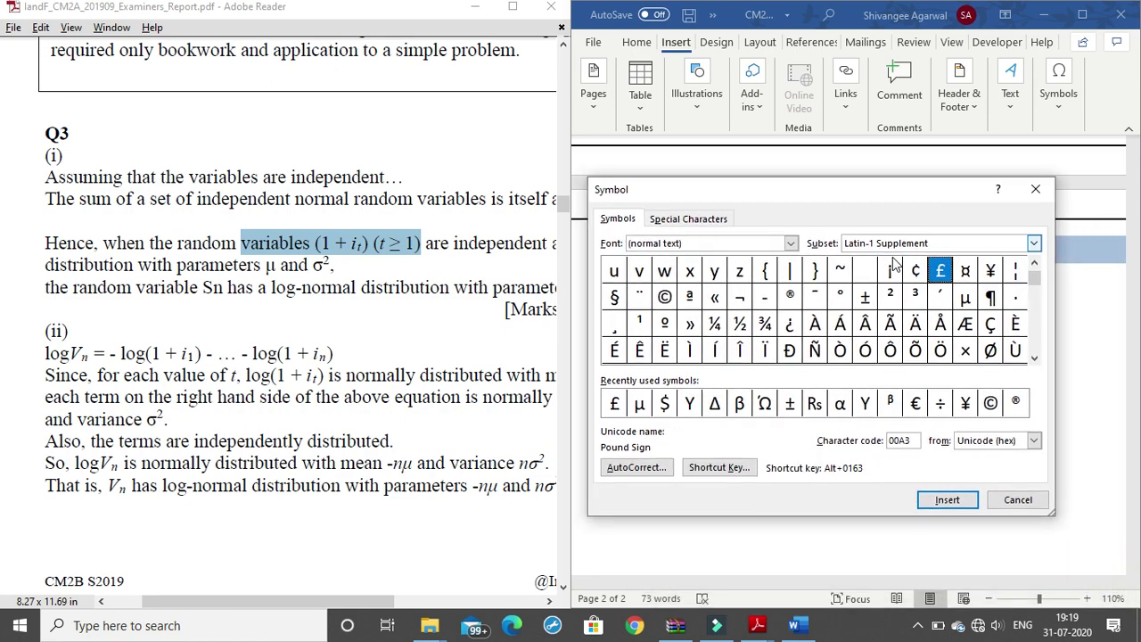
click(1033, 246)
click(1032, 246)
click(1033, 246)
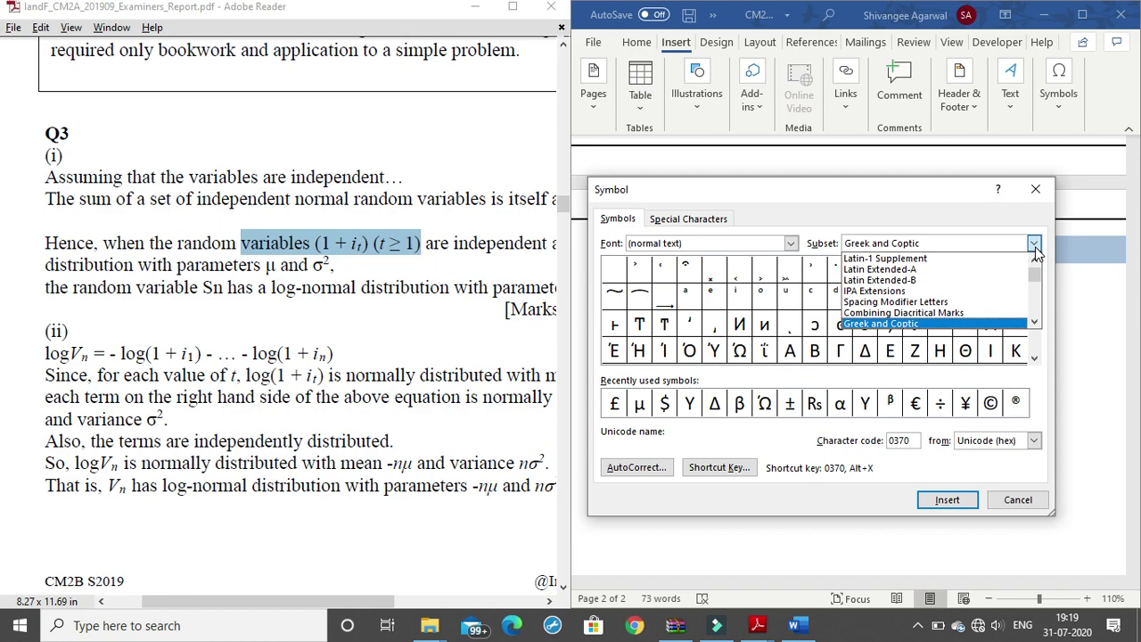
click(961, 325)
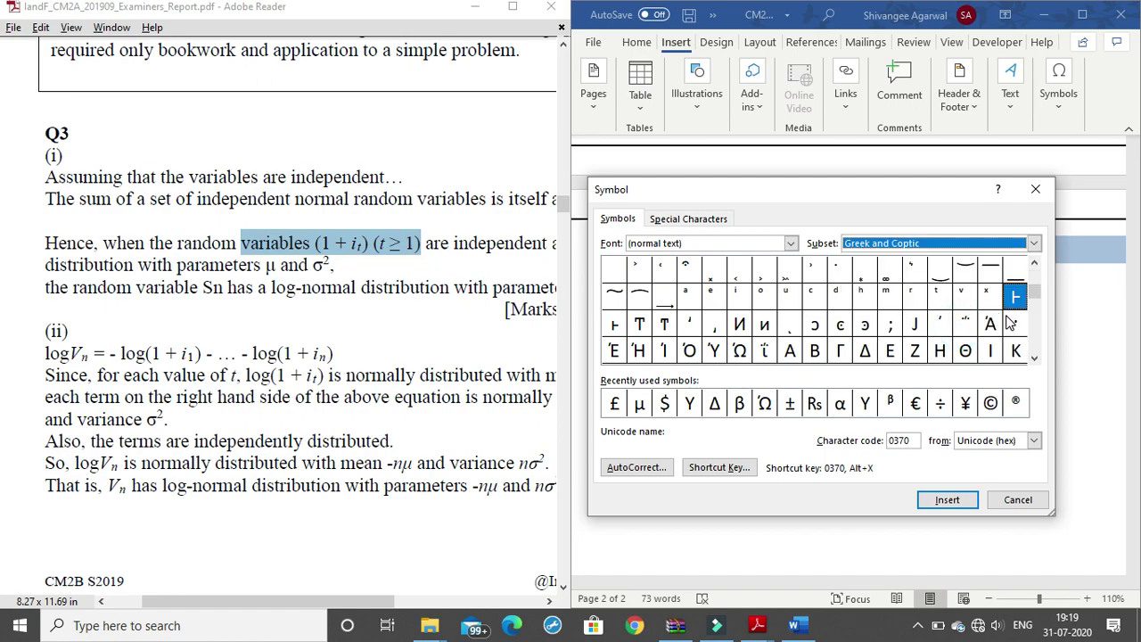
click(1016, 297)
key(Down)
key(Down)
key(Down)
key(Down)
key(Down)
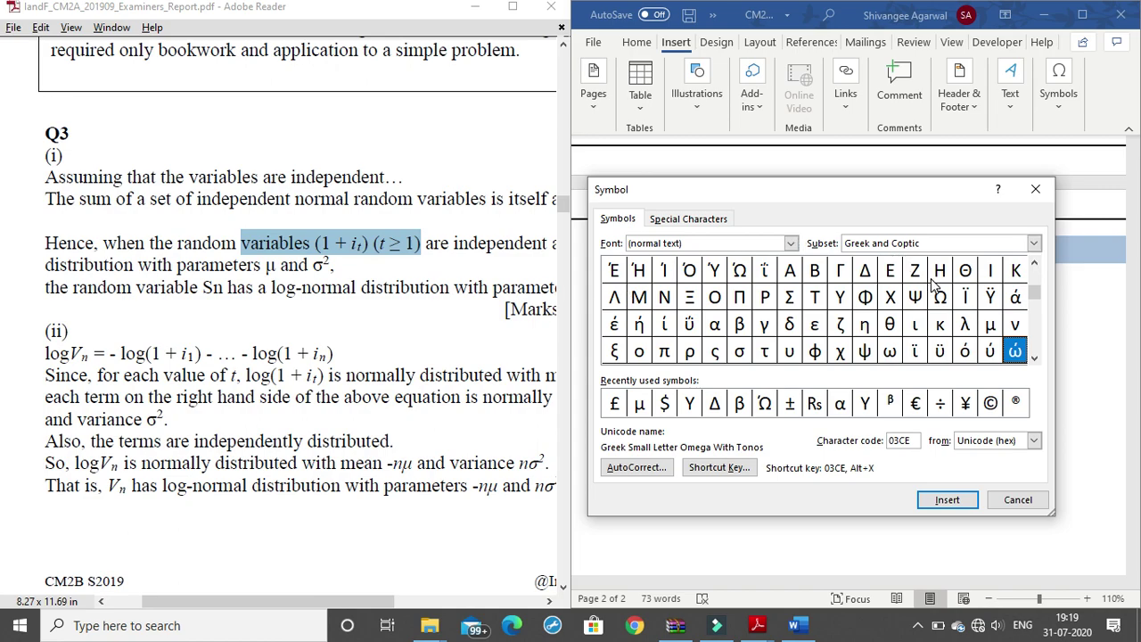
click(1017, 498)
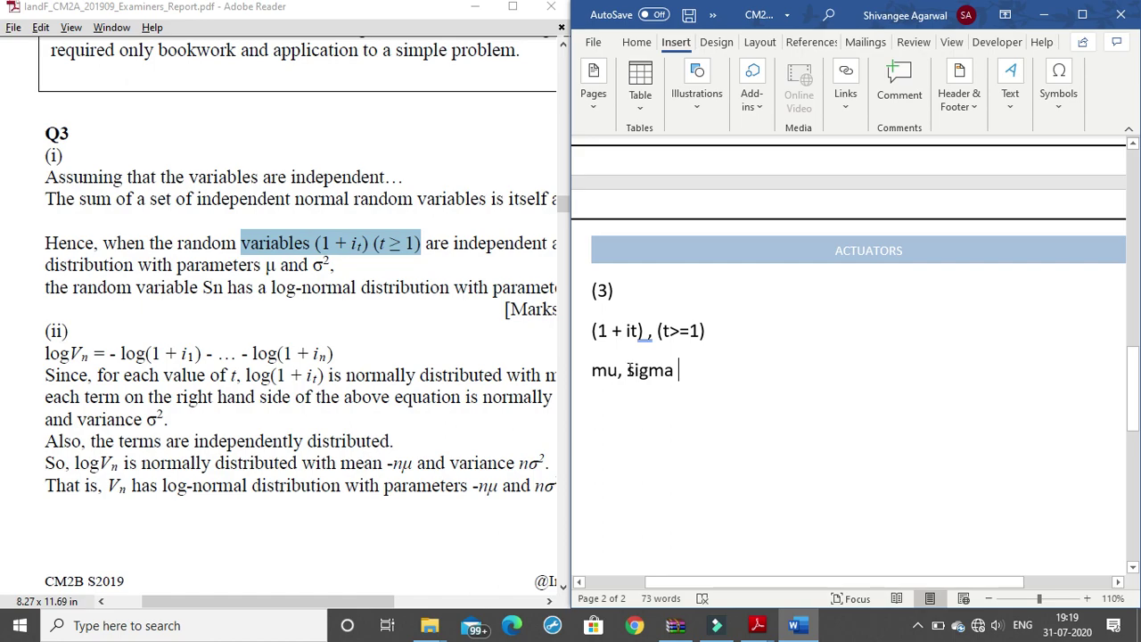
- Change sigma to sigma^2 on the mu line
drag(628, 370, 677, 372)
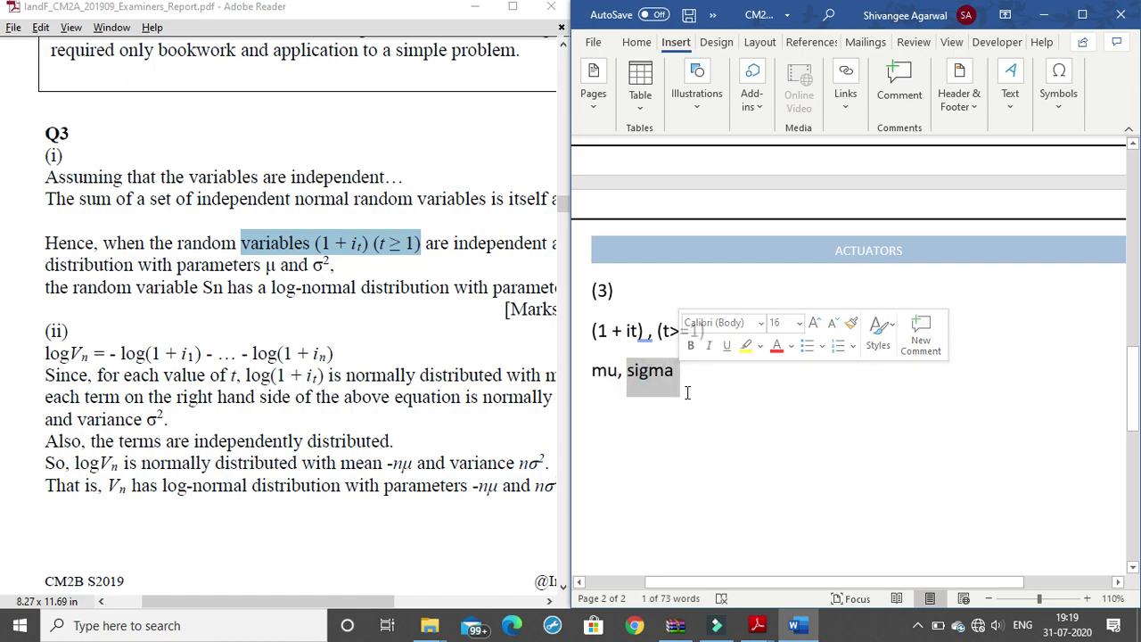
click(685, 391)
click(675, 369)
text(^2)
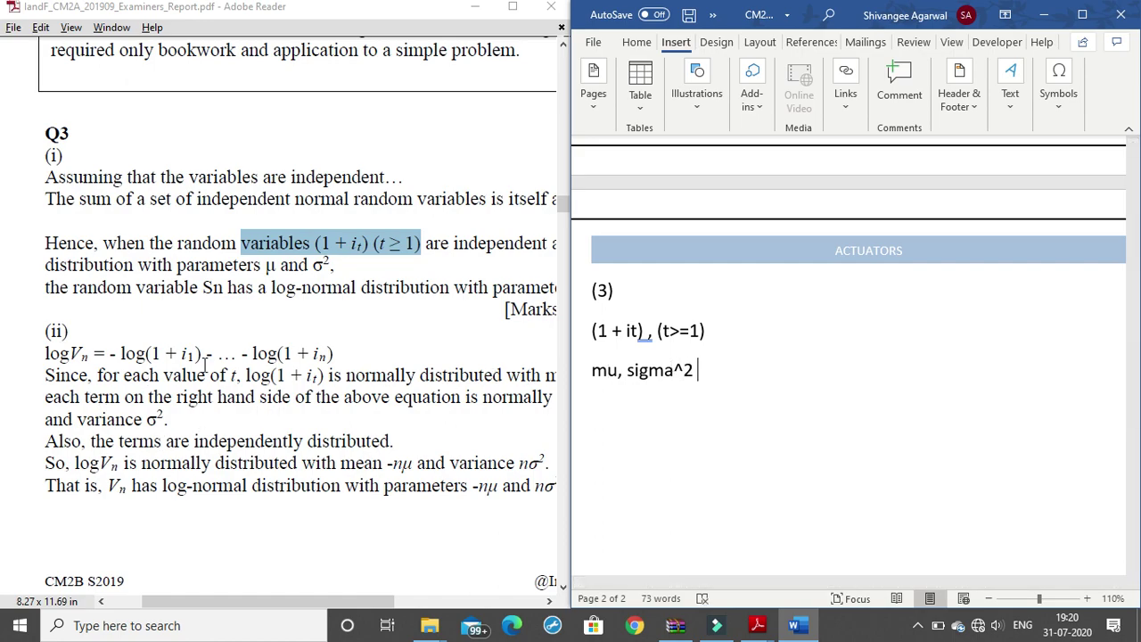
scroll(218, 357, down, 1)
scroll(219, 343, down, 1)
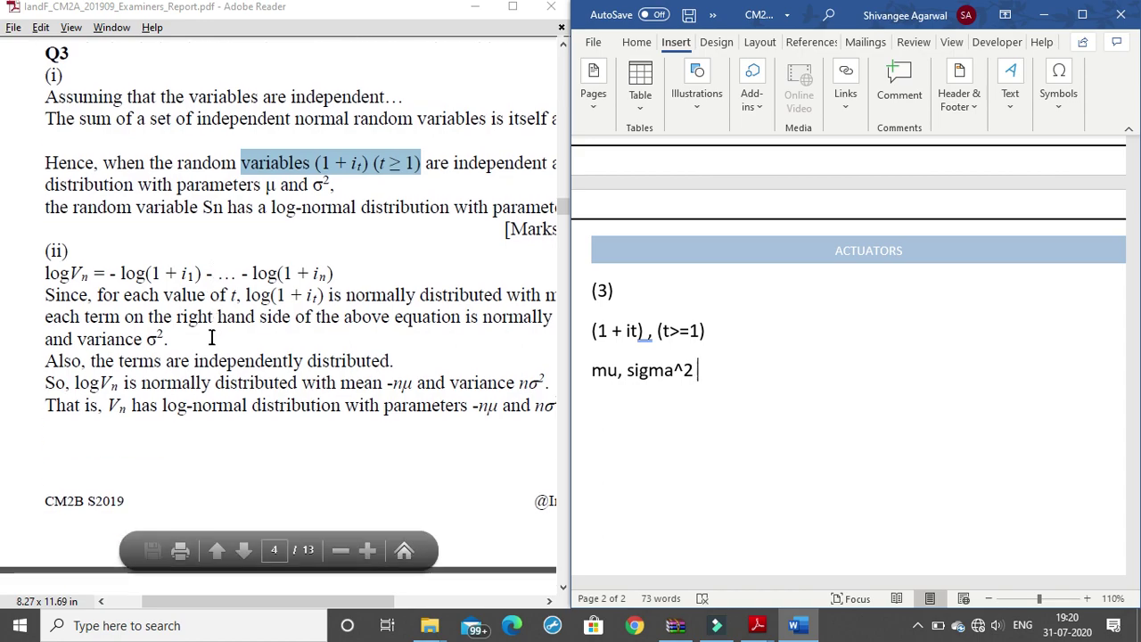
scroll(214, 334, down, 1)
- Start the line log(Vn) = -log(1 + i₁ with a subscript 1, and maximize Word
click(713, 371)
key(Return)
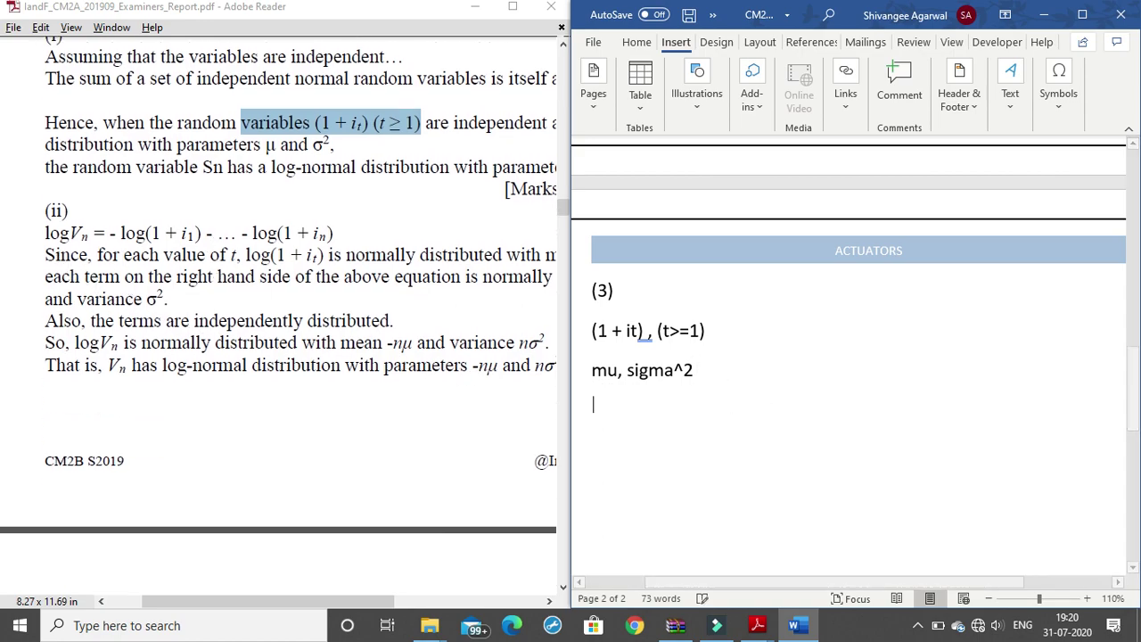
scroll(713, 361, down, 2)
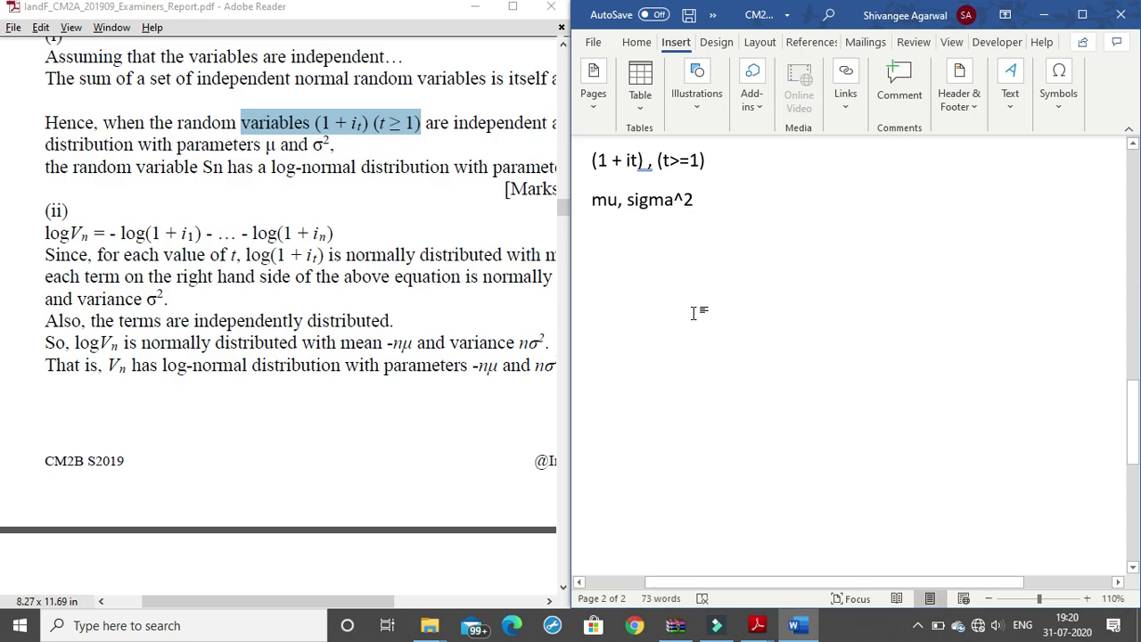
text(lo)
text(()
text(V)
text(n))
key(BackSpace)
key(BackSpace)
key(BackSpace)
key(BackSpace)
text(Vn)
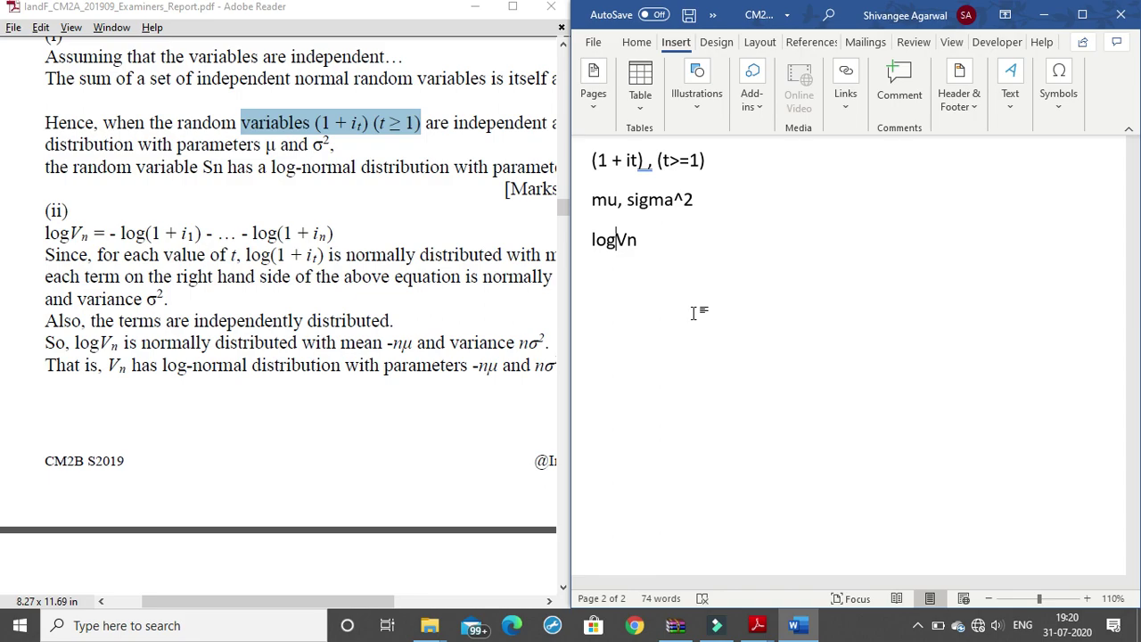
text(()
key(Right)
key(Right)
text() = -log(1 + it)
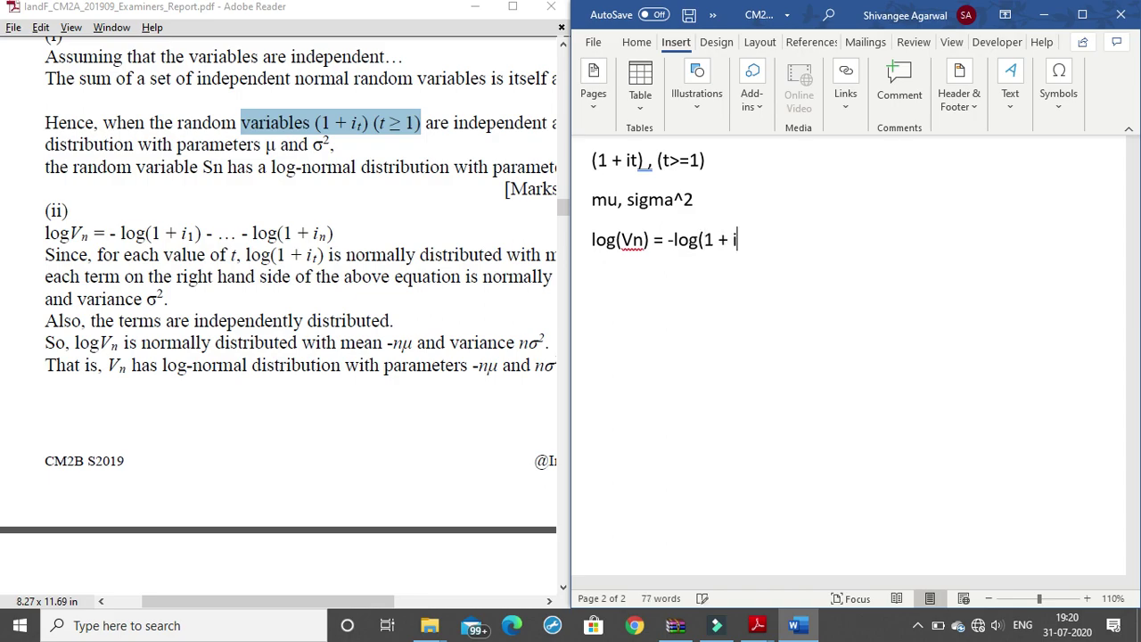
text())
key(BackSpace)
key(BackSpace)
key(BackSpace)
text(1))
key(Left)
key(BackSpace)
key(BackSpace)
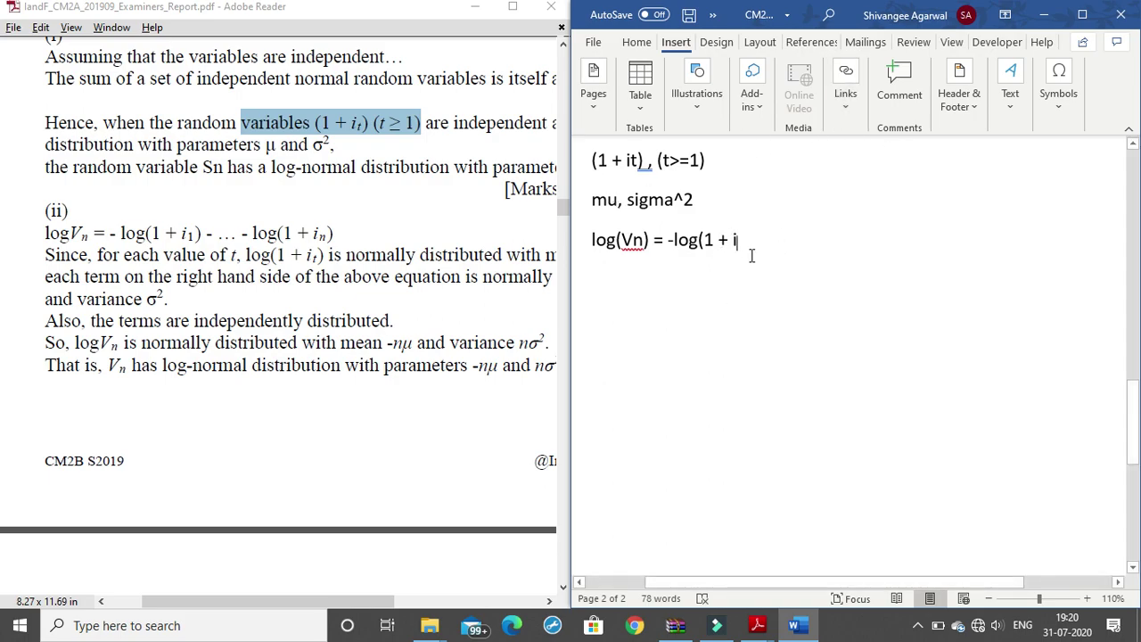
key(ctrl+equal)
text(1)
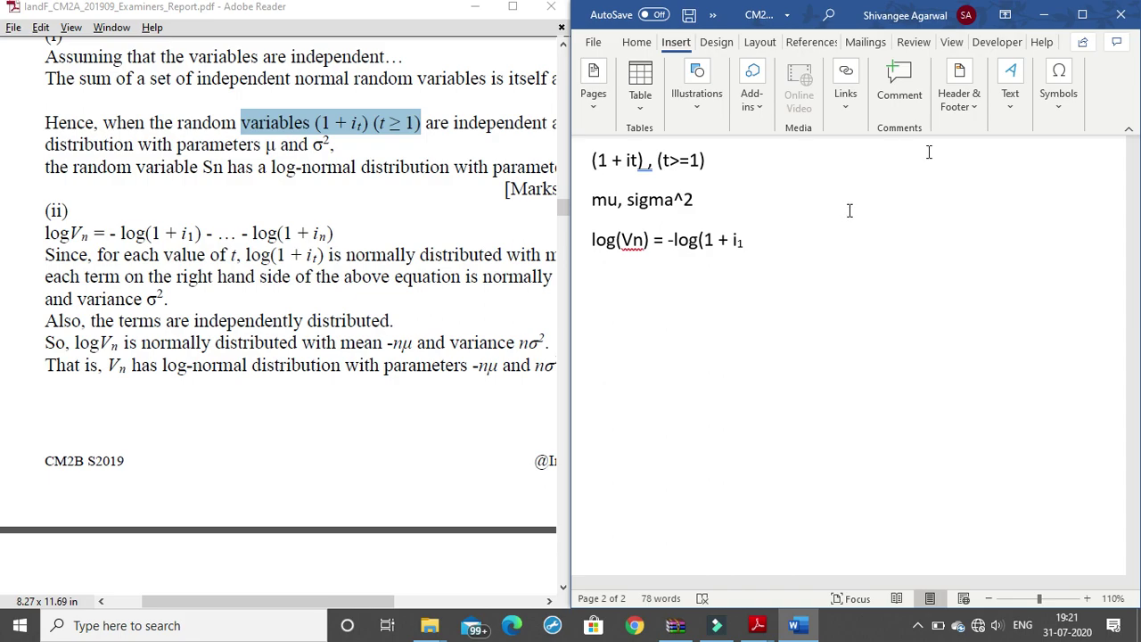
click(1075, 25)
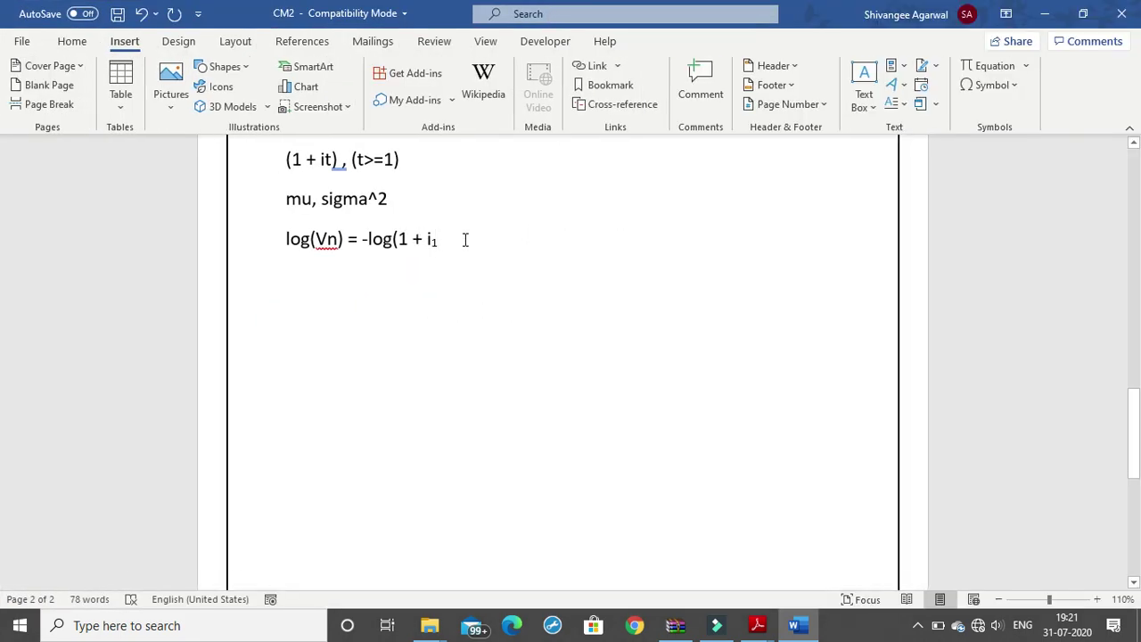
- Close the first log term and continue the line with - .... -
text() )
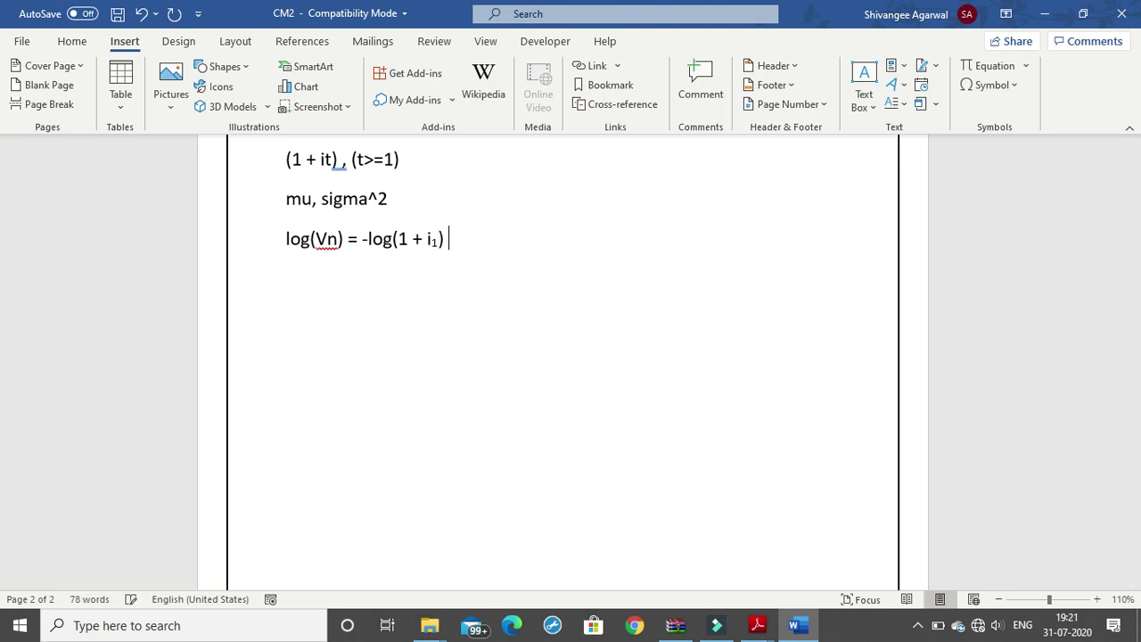
text(=)
key(BackSpace)
text(+ ....)
drag(448, 239, 364, 242)
click(753, 626)
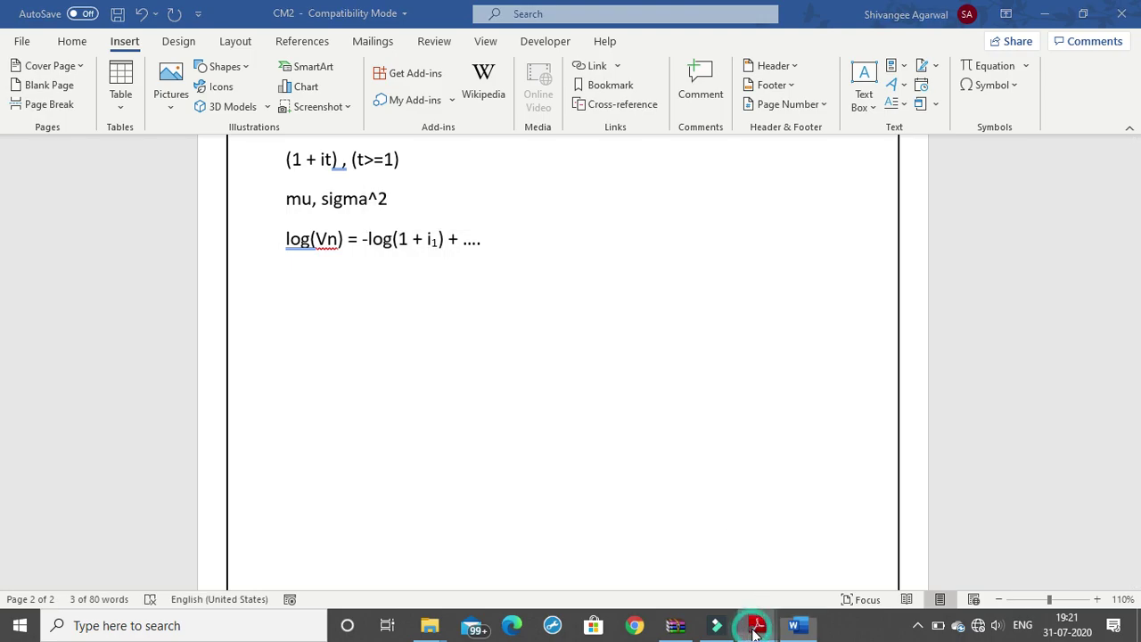
mouse_move(757, 626)
click(829, 570)
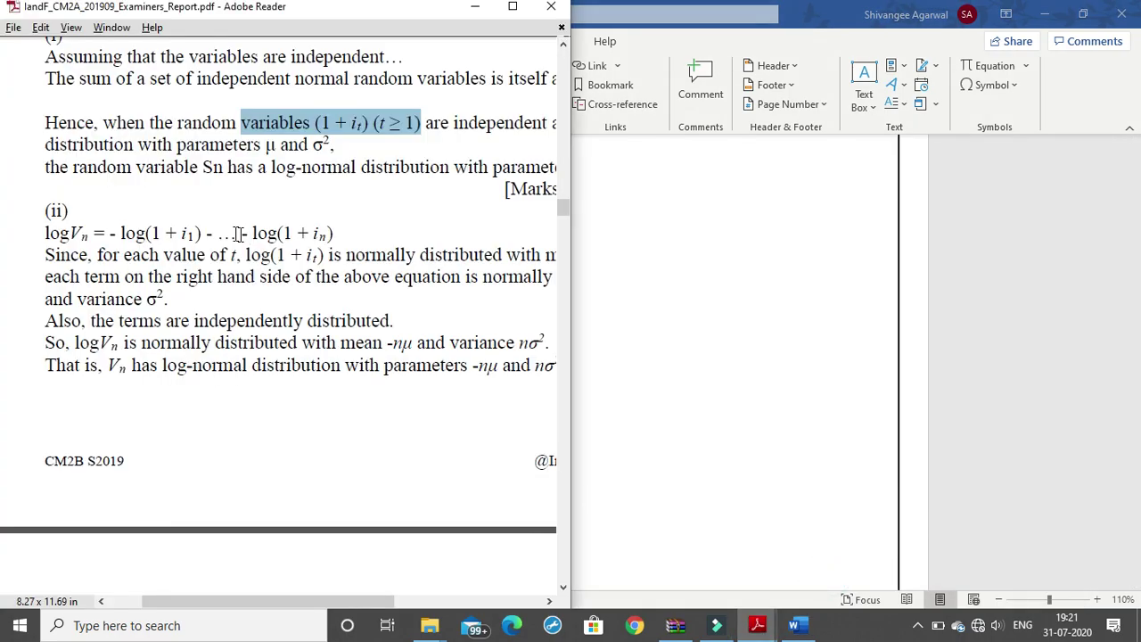
click(471, 10)
click(455, 241)
text(-log(1 + i1) - ....)
key(End)
text(-)
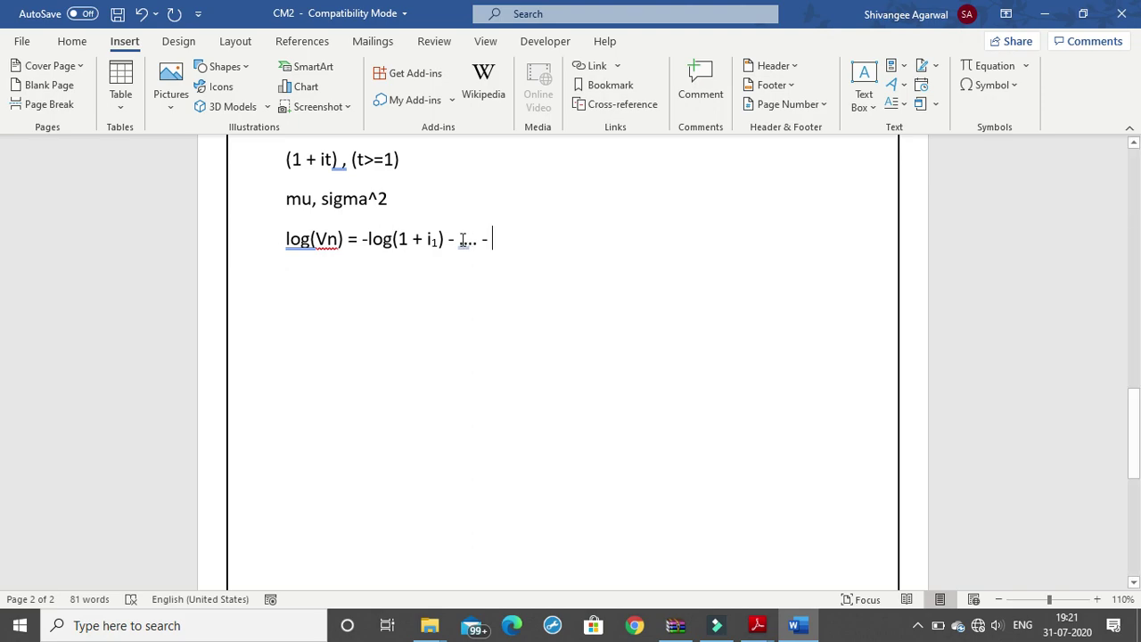
- Paste a copy of log(1 + i₁) at the line end and change its subscript to n
drag(449, 239, 369, 239)
key(ctrl+c)
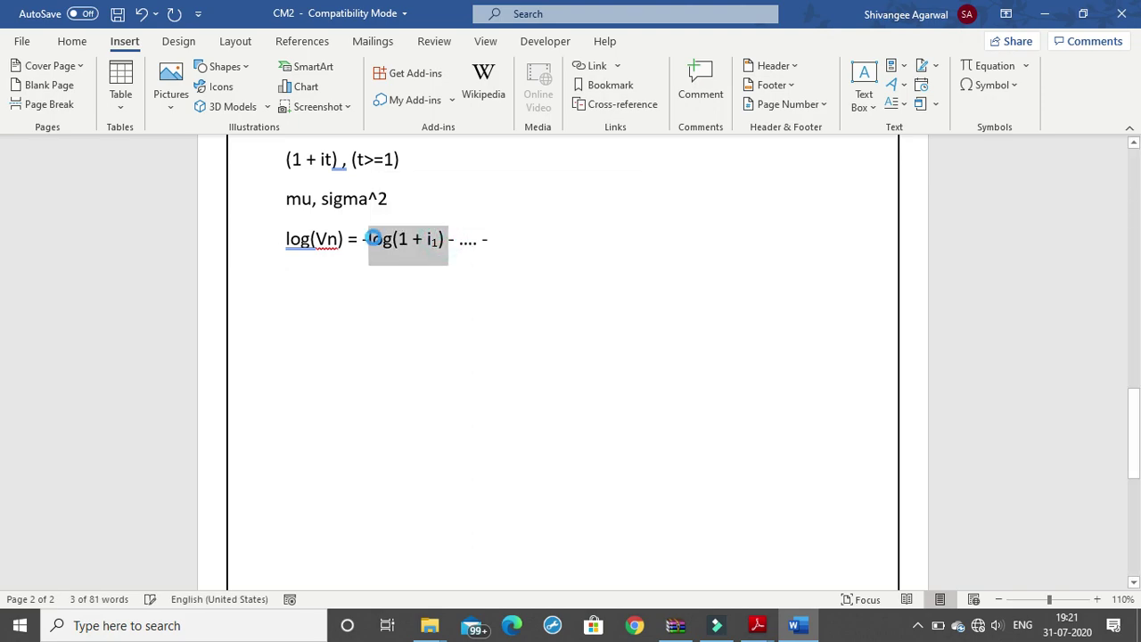
click(492, 239)
key(ctrl+v)
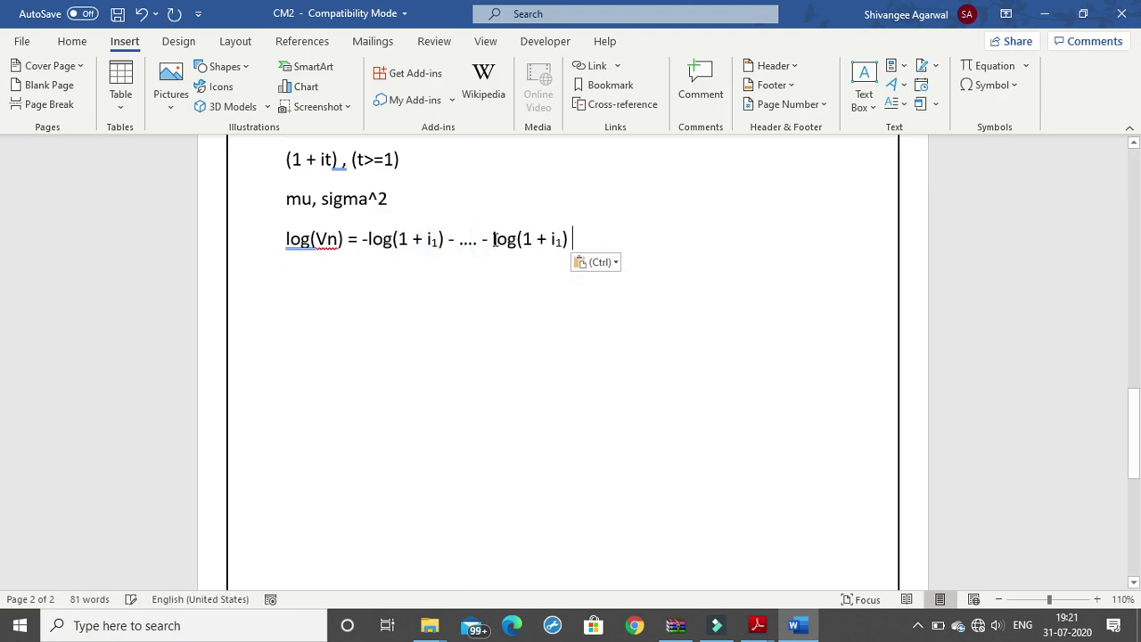
click(561, 240)
key(BackSpace)
text(n)
- Start a new line below the formula beginning with i1
click(583, 242)
key(Return)
text(i)
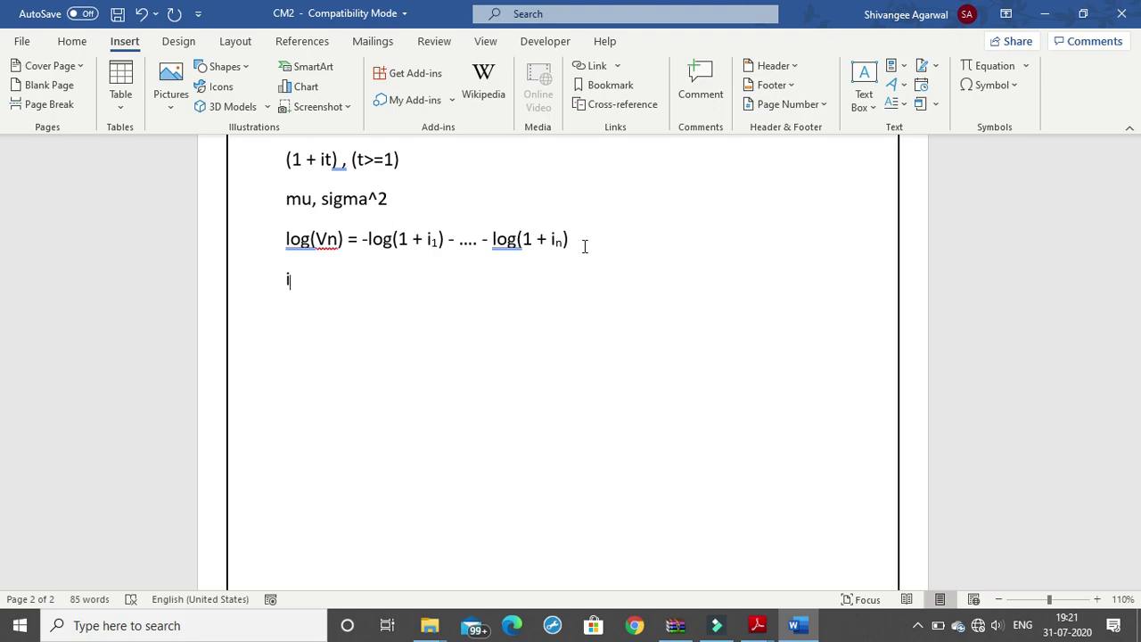
text(1)
click(75, 42)
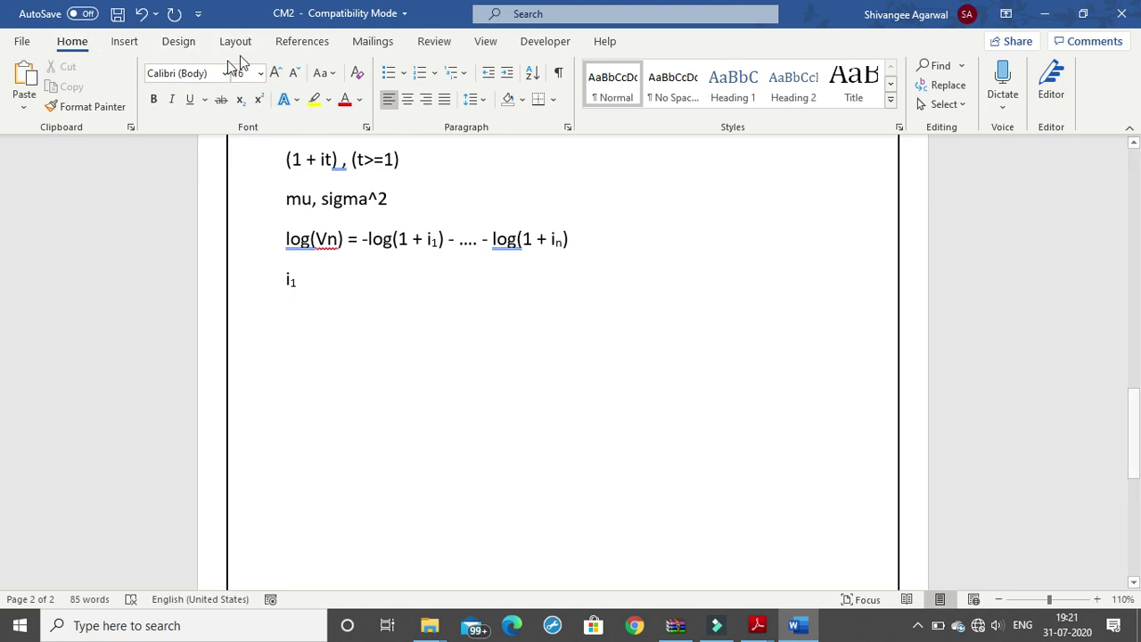
- Type a second i1 on the line and make its 1 a subscript
text(    i)
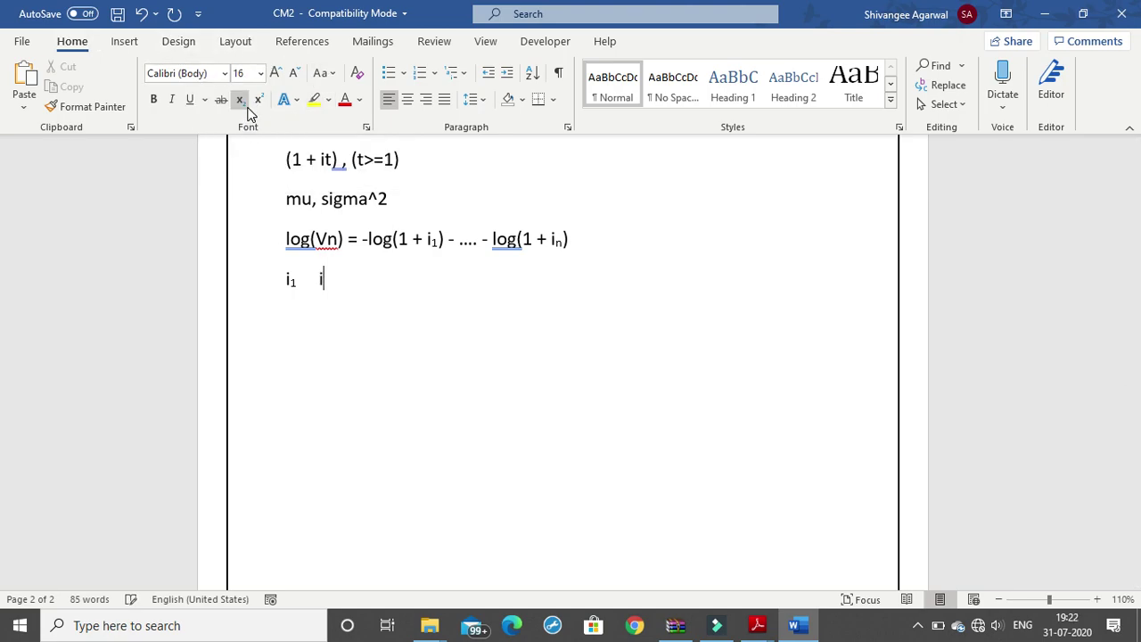
text(1)
drag(333, 279, 324, 278)
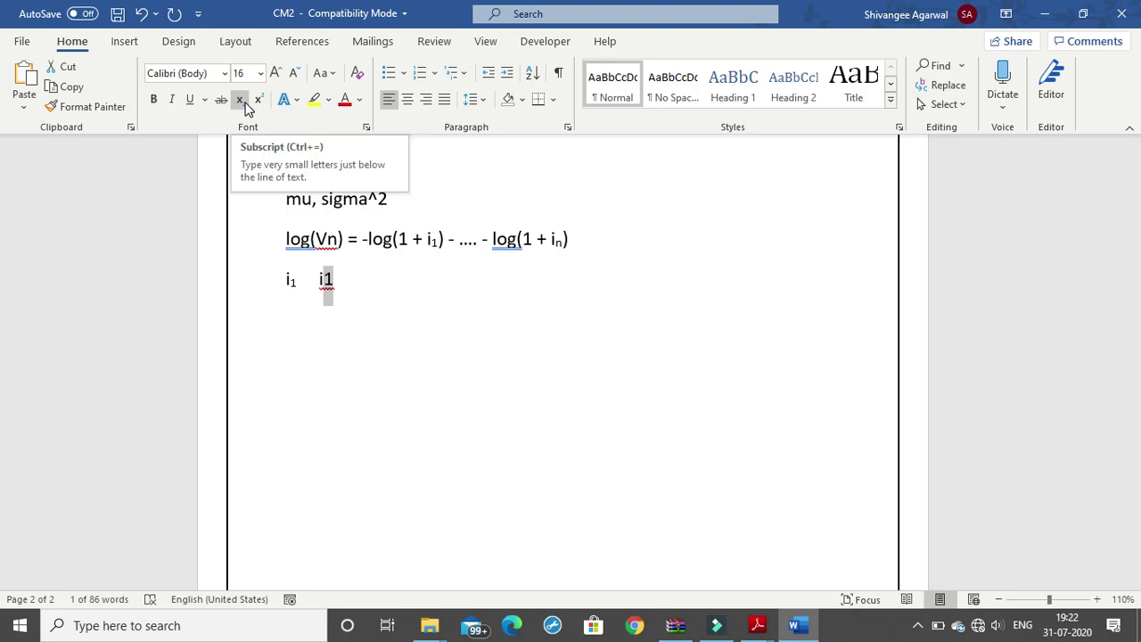
click(239, 99)
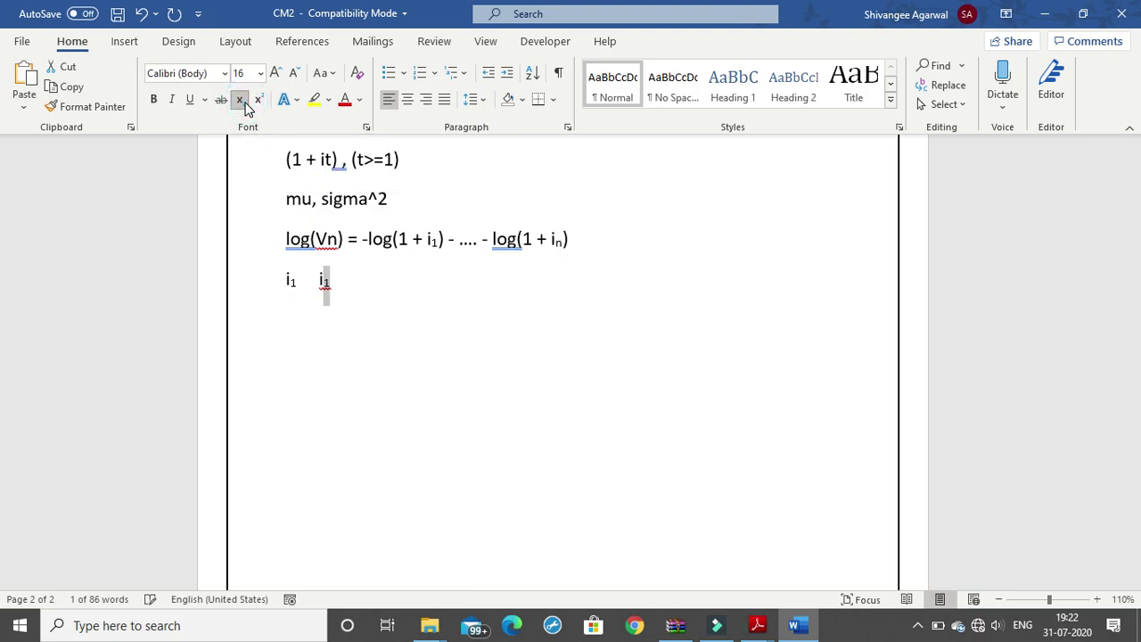
click(387, 321)
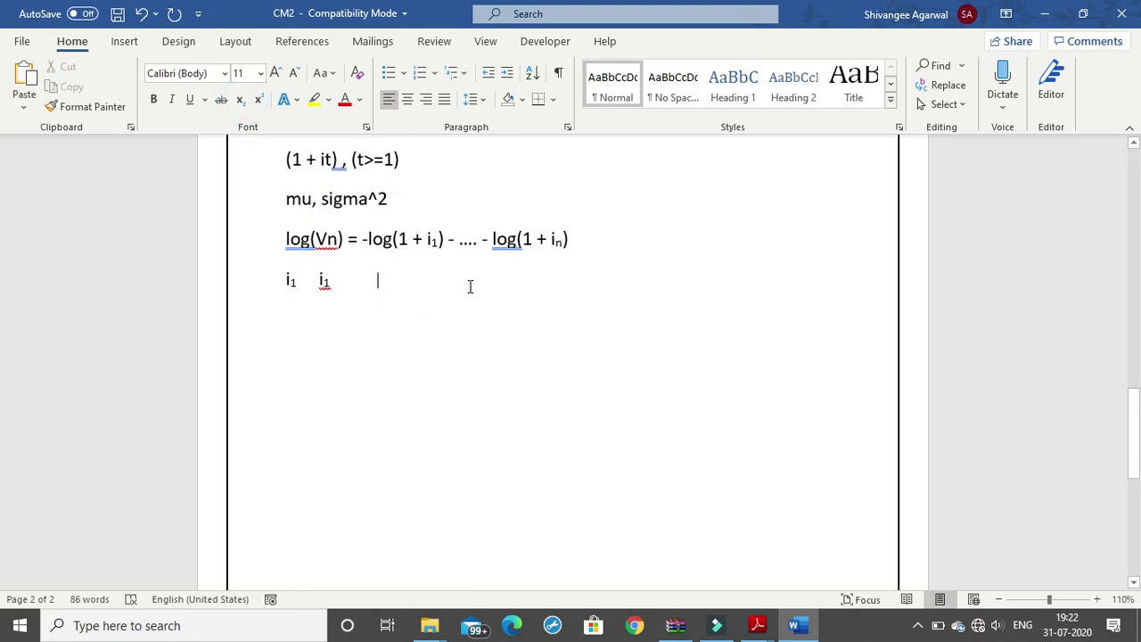
- Scroll through page 1 of the notes and check the two i₁ items on their line
scroll(463, 290, up, 1)
scroll(471, 282, up, 2)
scroll(431, 262, up, 2)
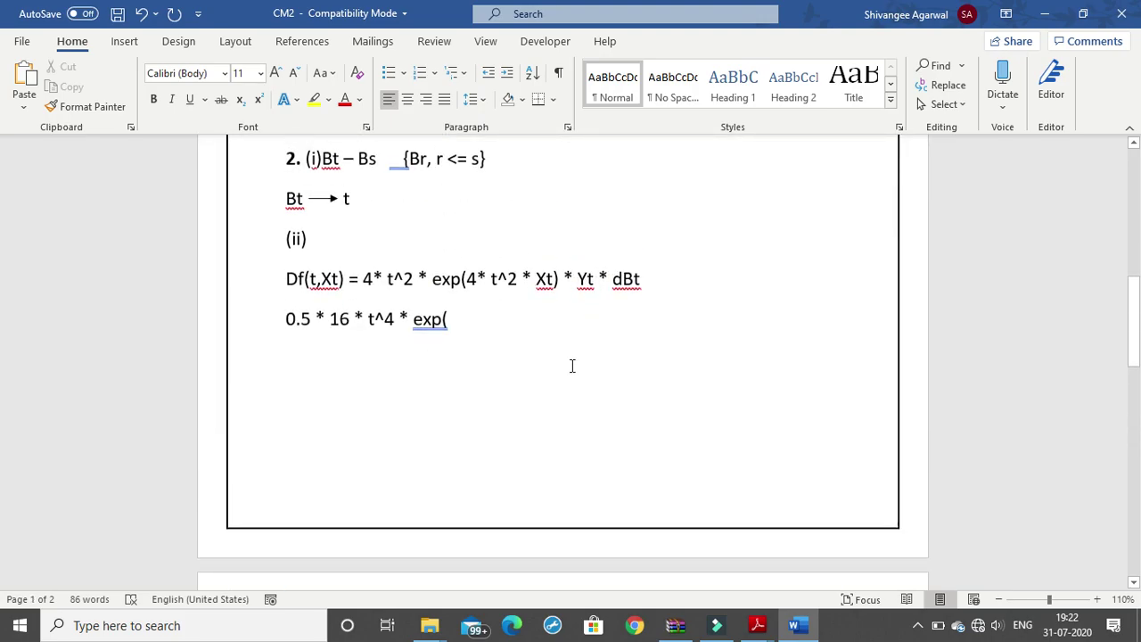
scroll(573, 365, down, 3)
scroll(567, 360, down, 1)
scroll(560, 362, up, 1)
scroll(545, 369, up, 2)
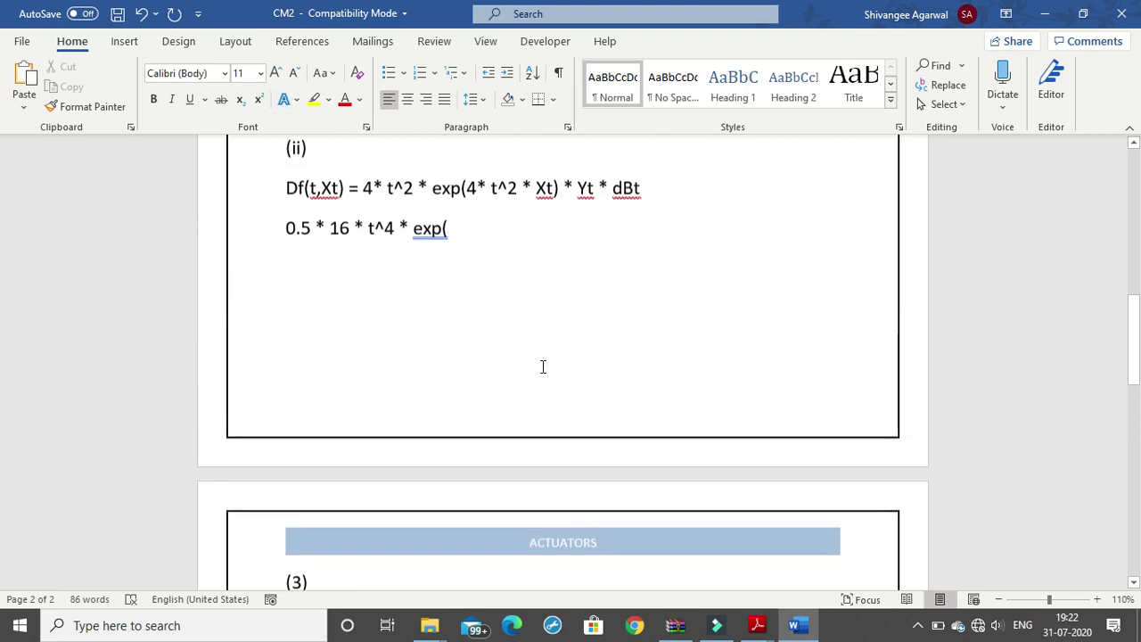
scroll(540, 357, down, 1)
scroll(540, 354, down, 2)
scroll(534, 354, down, 1)
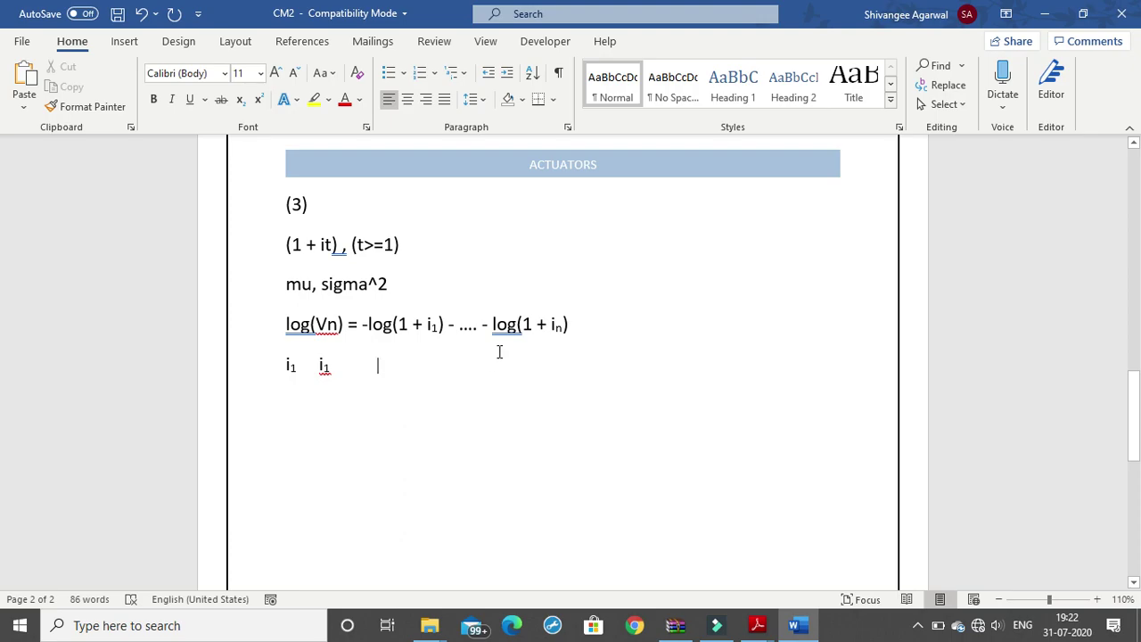
scroll(458, 356, up, 2)
scroll(458, 351, up, 2)
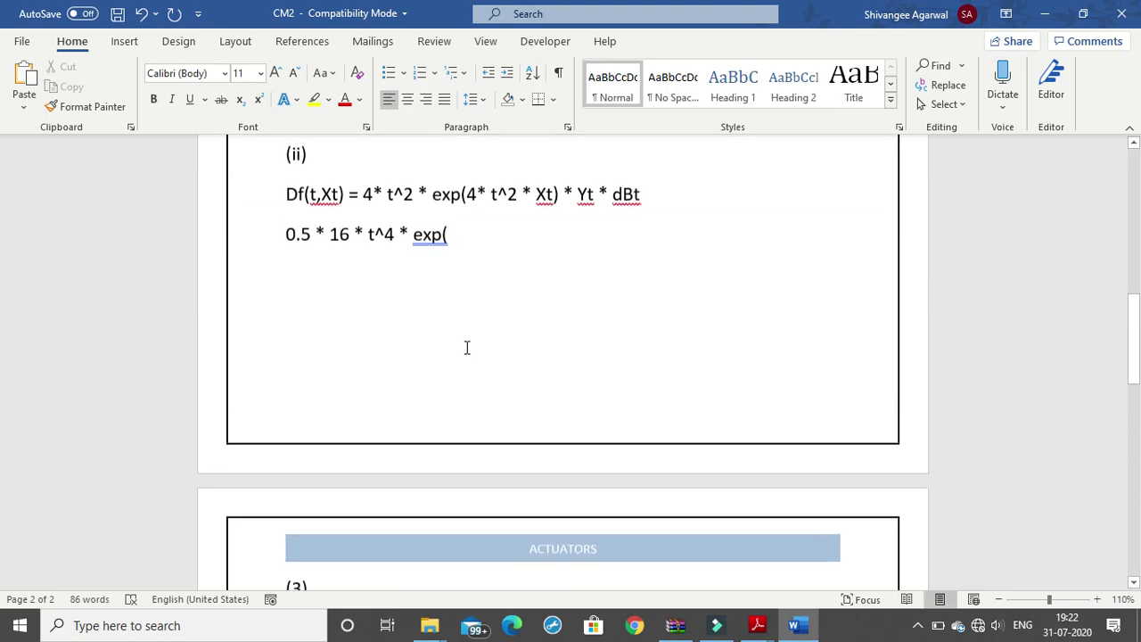
scroll(460, 343, up, 1)
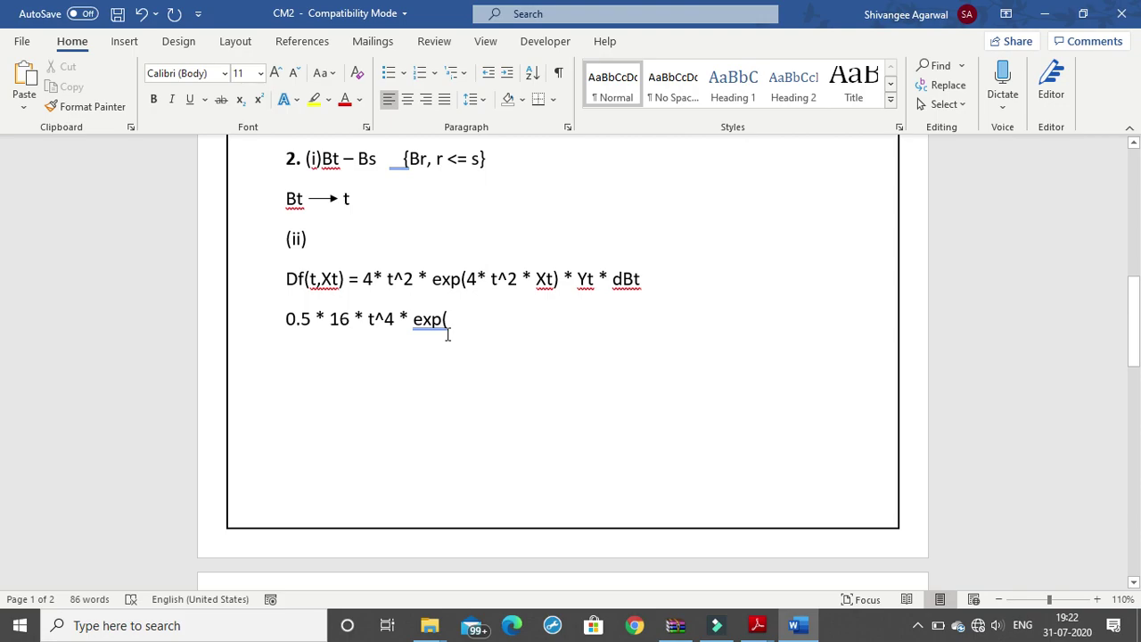
scroll(448, 333, down, 3)
scroll(428, 339, down, 2)
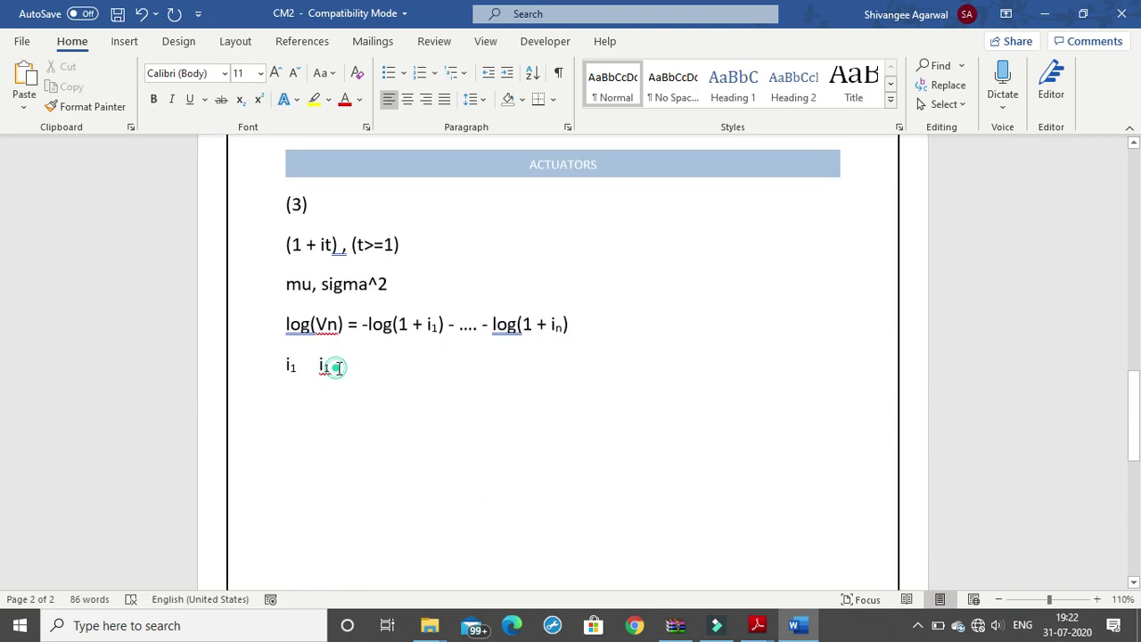
drag(338, 367, 285, 367)
click(389, 376)
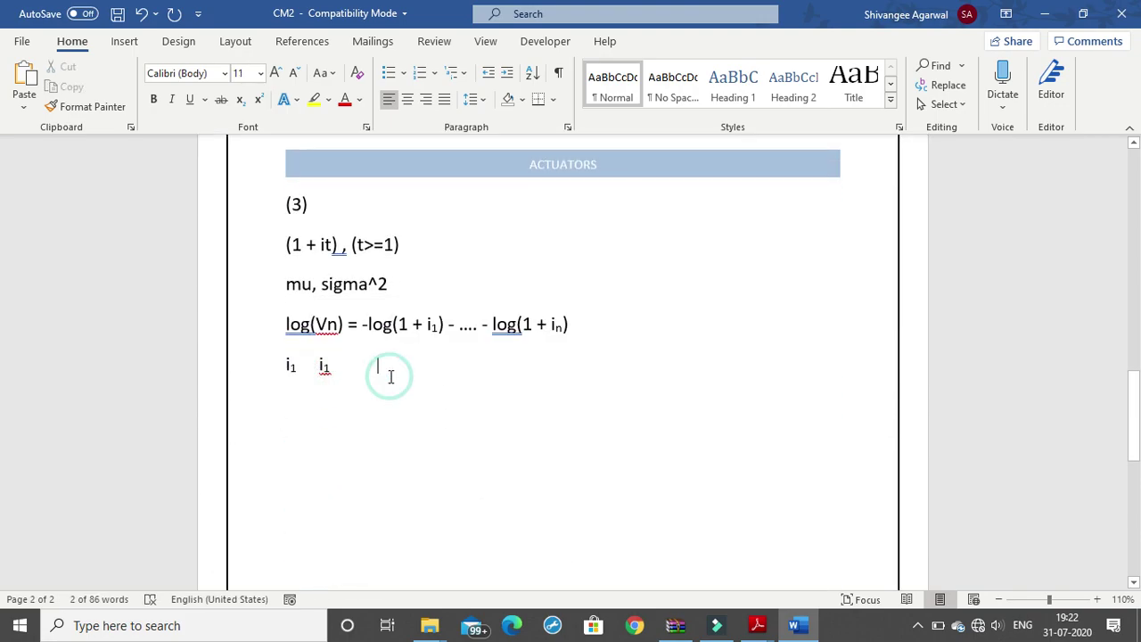
- Subscript the final t of Yt in the Df(t,Xt) formula so it reads Yₜ
scroll(390, 366, up, 3)
scroll(389, 367, up, 2)
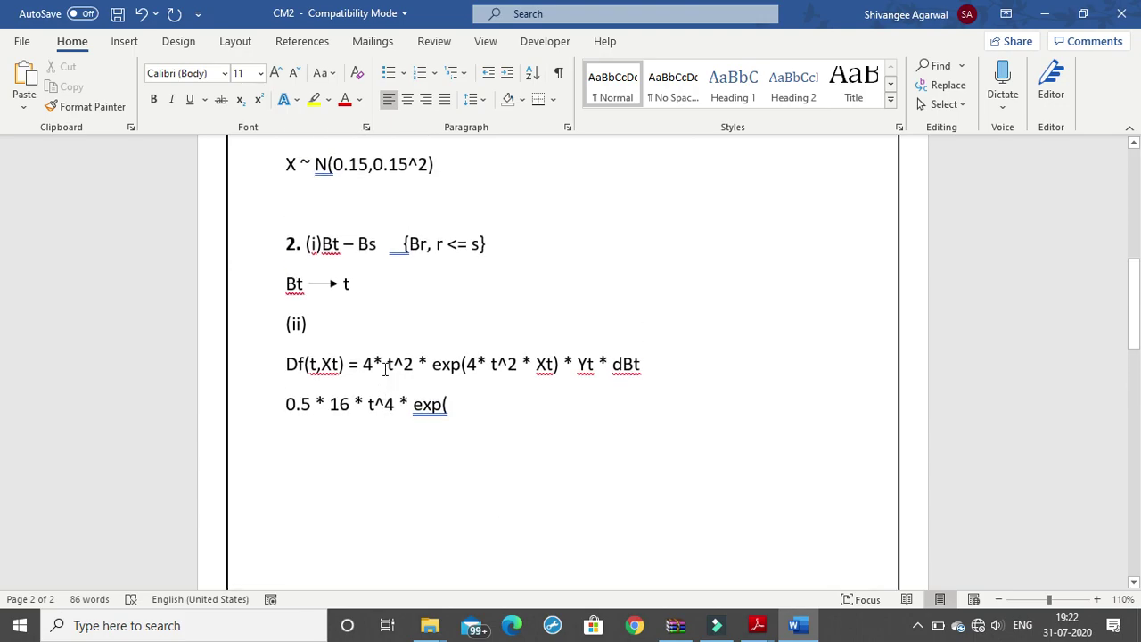
click(598, 364)
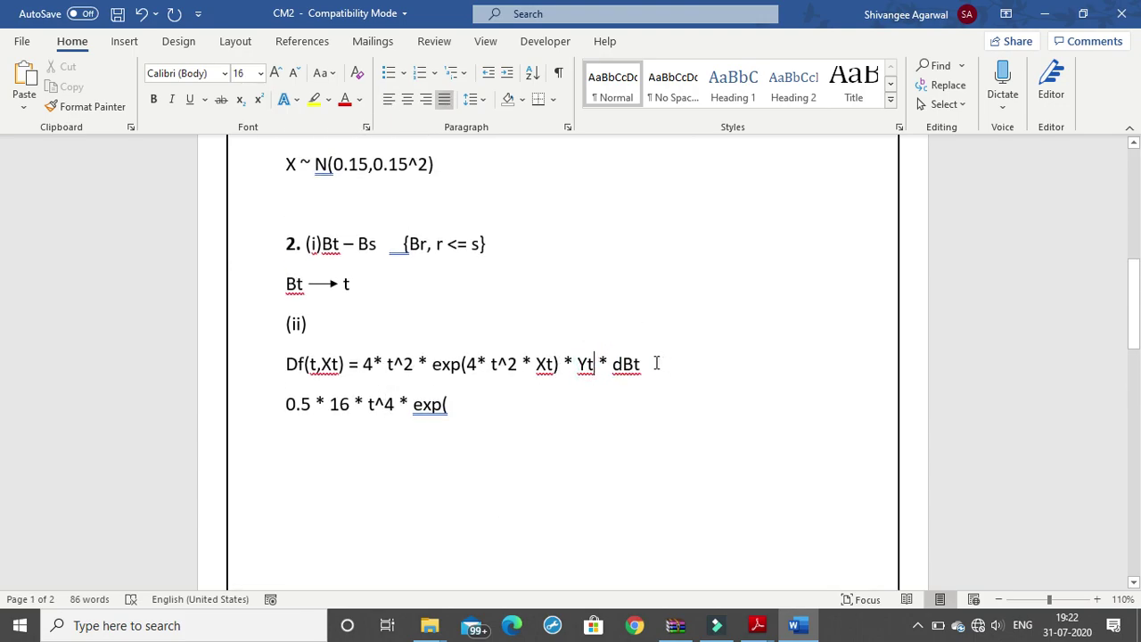
key(ctrl+shift+Left)
key(Right)
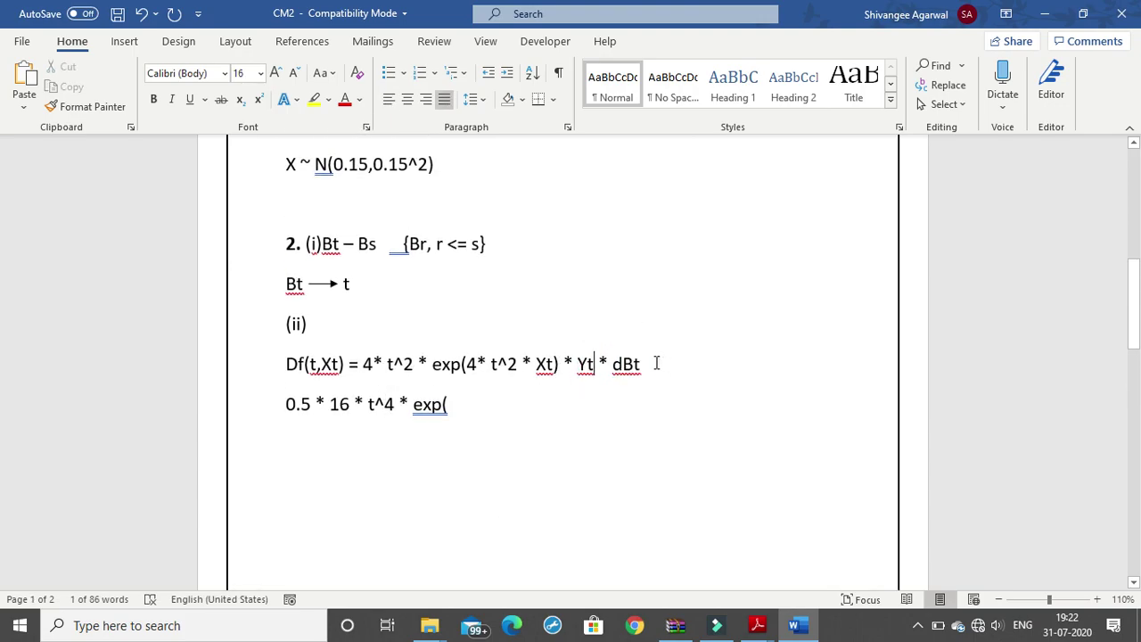
drag(589, 364, 593, 364)
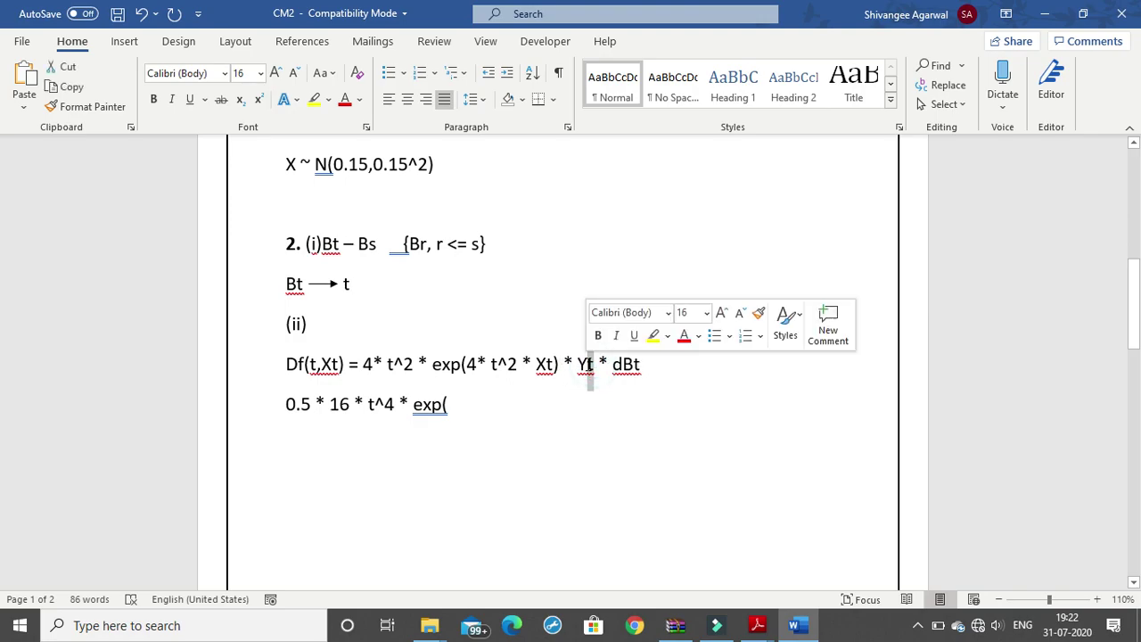
click(245, 100)
click(613, 365)
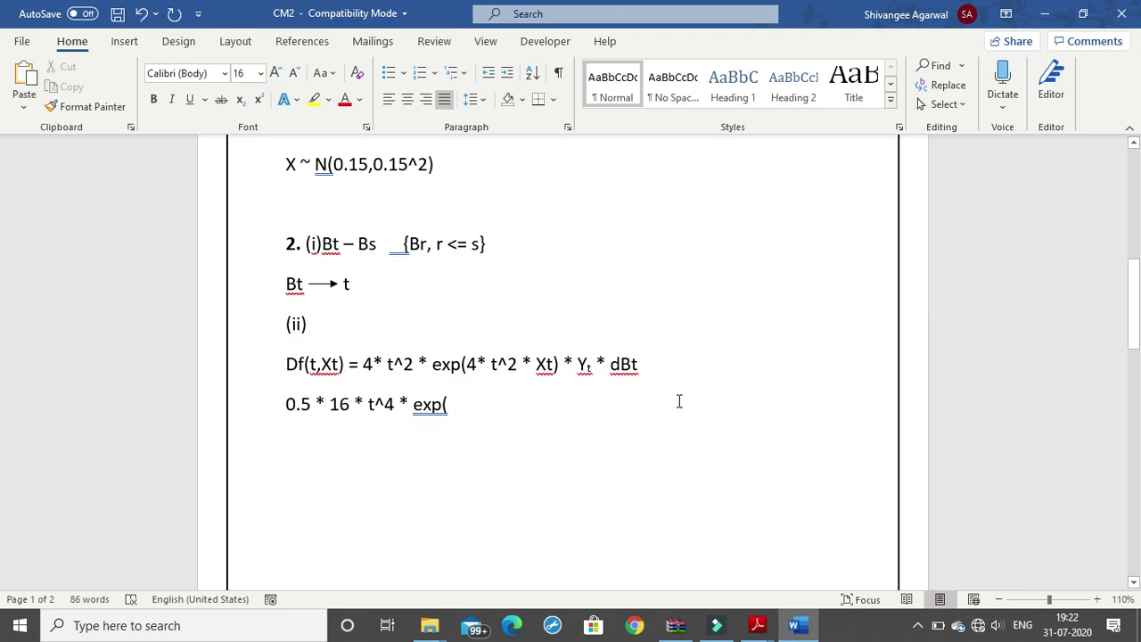
scroll(677, 401, down, 3)
scroll(616, 404, down, 3)
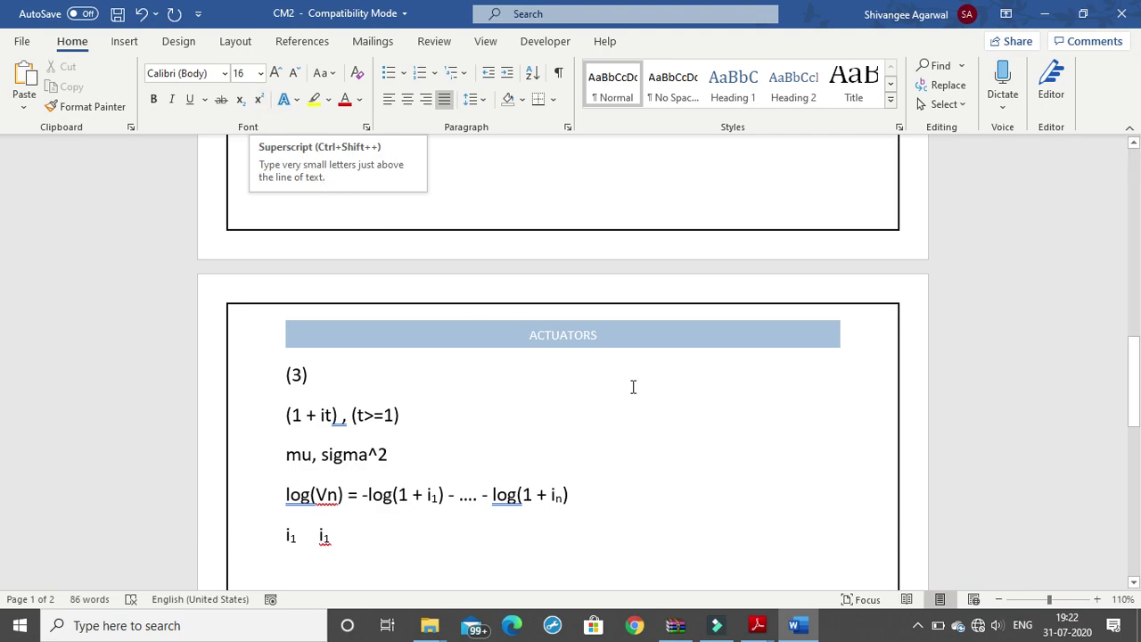
scroll(584, 387, down, 2)
scroll(428, 369, down, 2)
scroll(428, 369, up, 1)
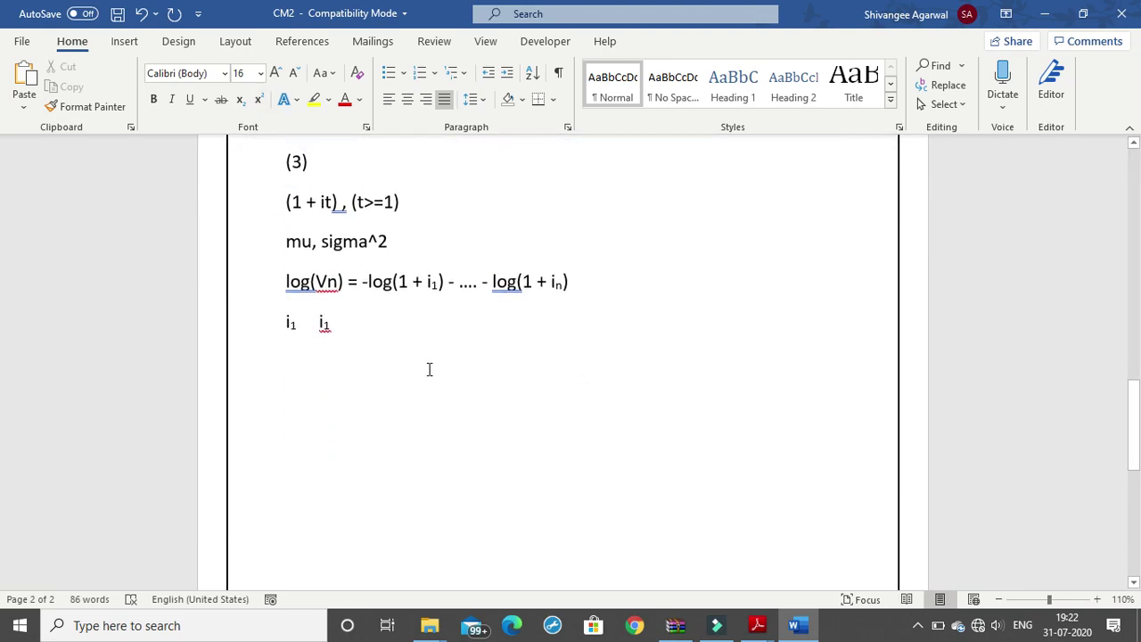
scroll(509, 374, down, 1)
scroll(509, 374, down, 1)
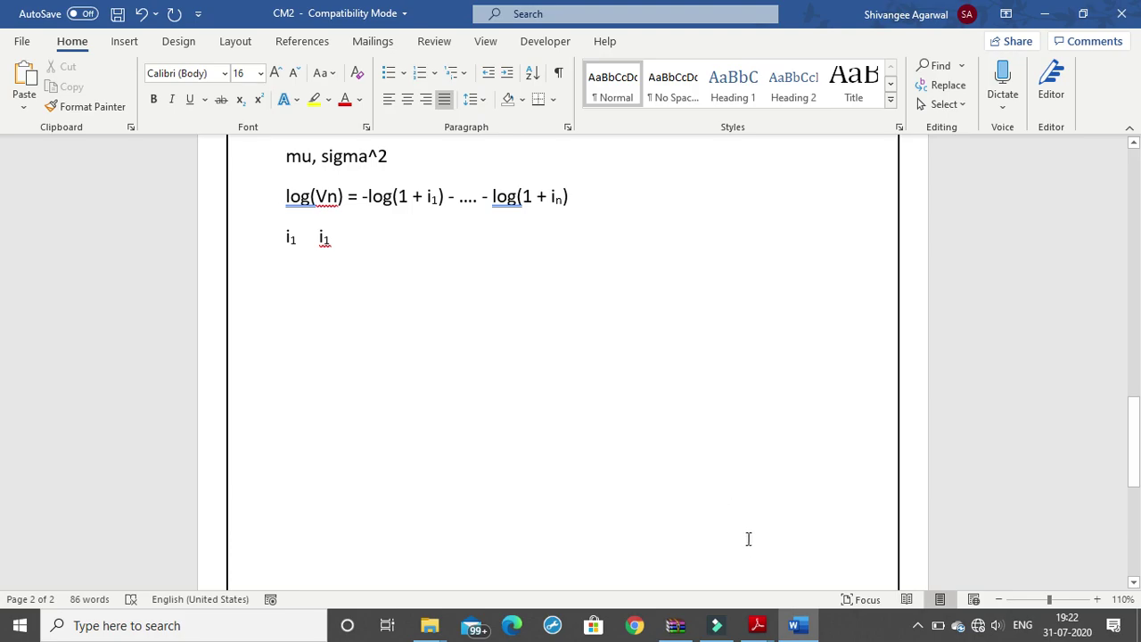
- In CM2.pdf, read the Question 3 note on inserting the [sigma] symbol in Word
mouse_move(756, 625)
click(713, 581)
scroll(626, 496, down, 2)
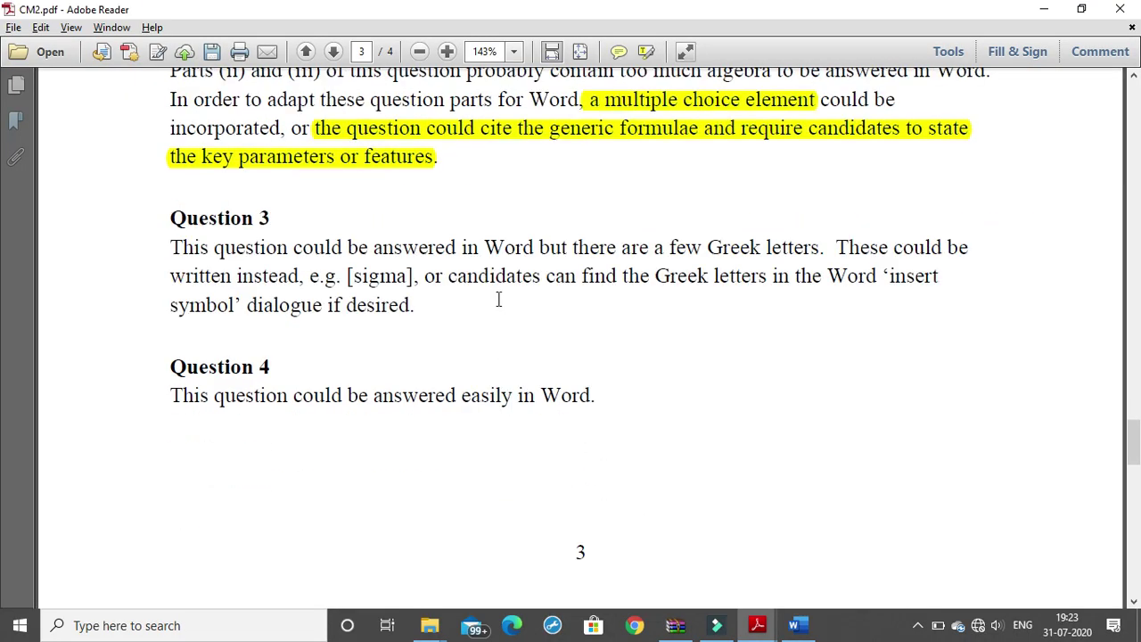
drag(347, 276, 416, 279)
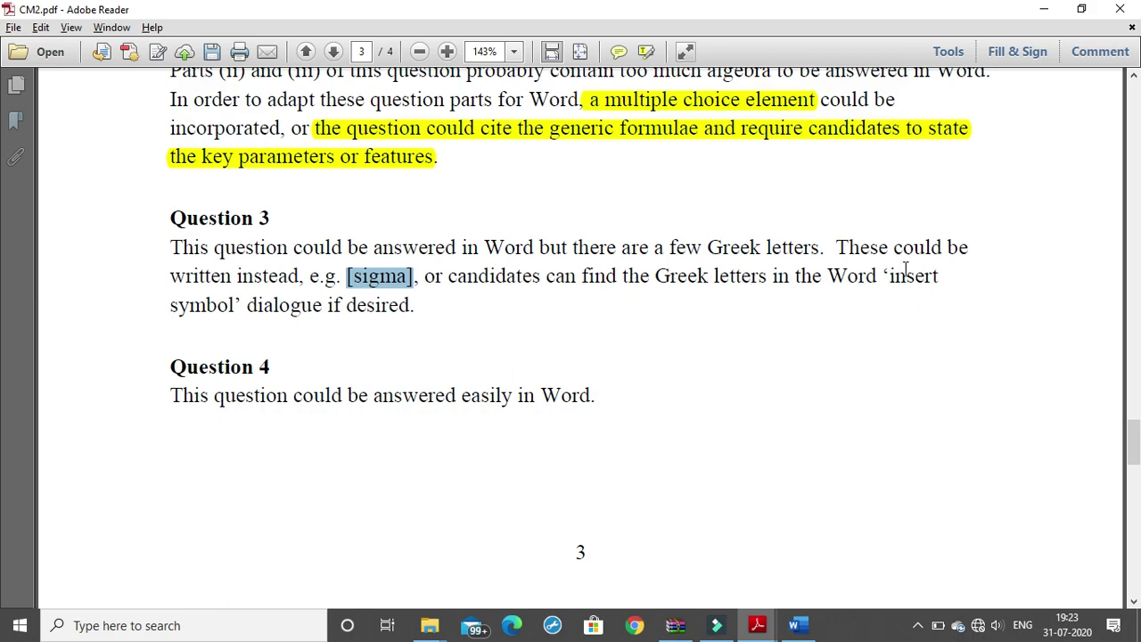
drag(886, 278, 827, 278)
drag(728, 300, 242, 306)
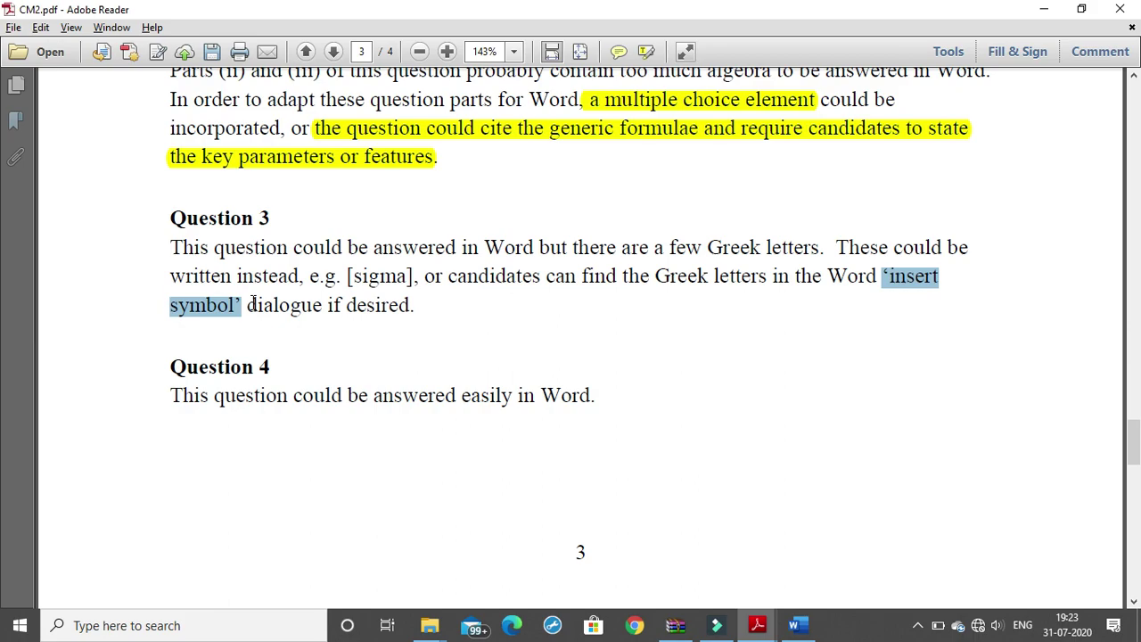
scroll(410, 376, down, 2)
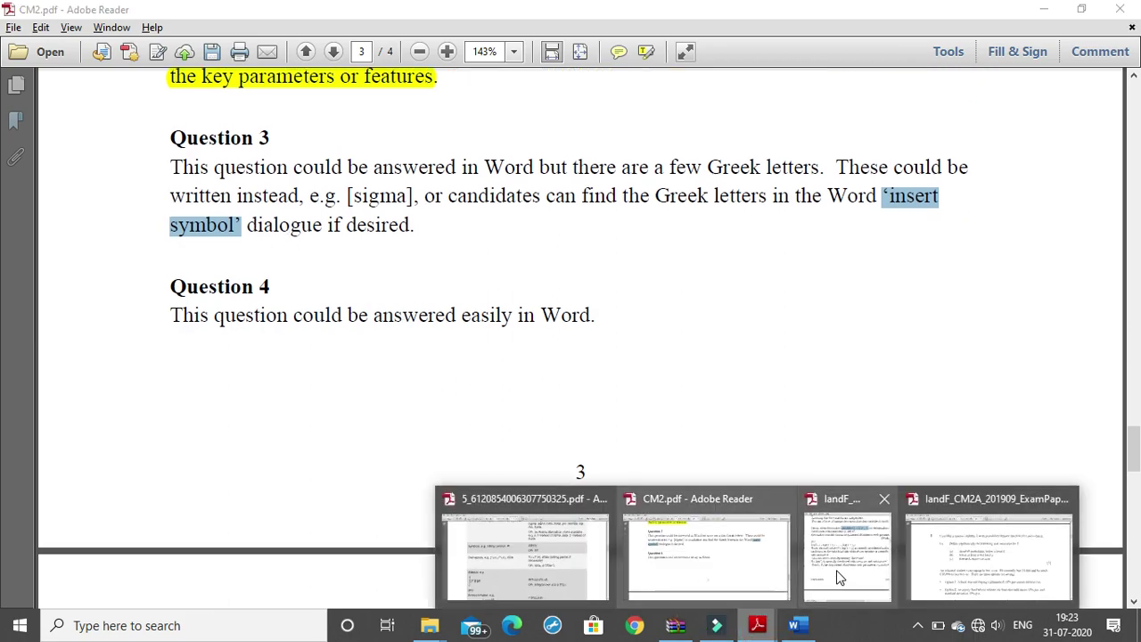
- Scroll the Examiners Report to Q5, view it maximized, then minimize it
click(835, 571)
scroll(374, 305, down, 1)
scroll(374, 305, down, 10)
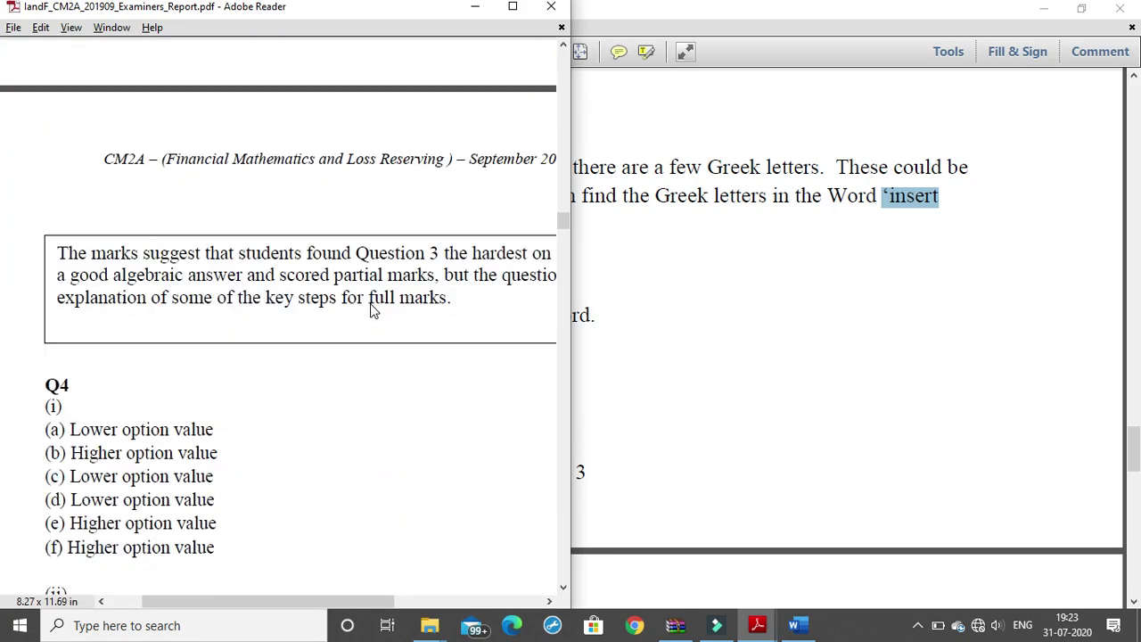
scroll(203, 317, down, 6)
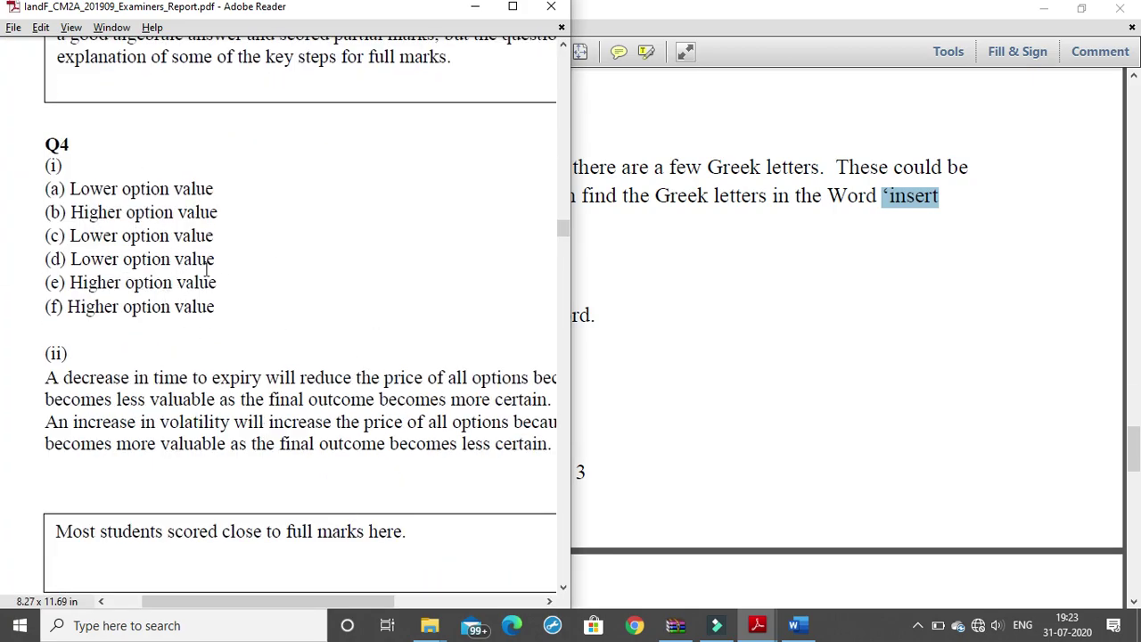
scroll(180, 258, down, 1)
scroll(196, 303, down, 1)
scroll(213, 348, down, 9)
scroll(214, 347, down, 6)
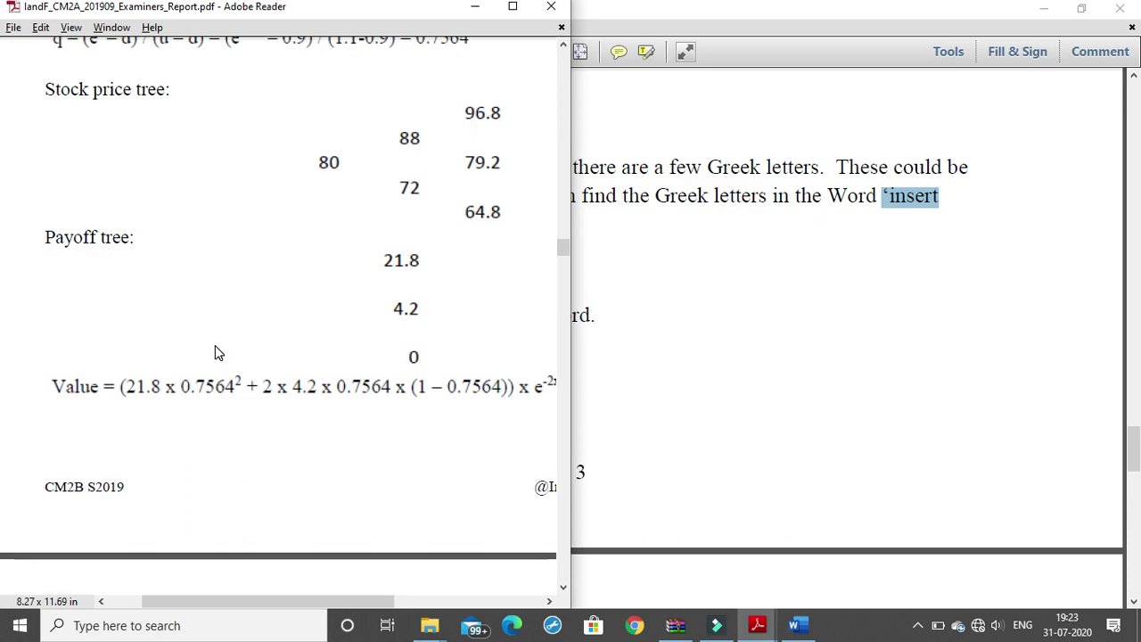
scroll(215, 345, up, 2)
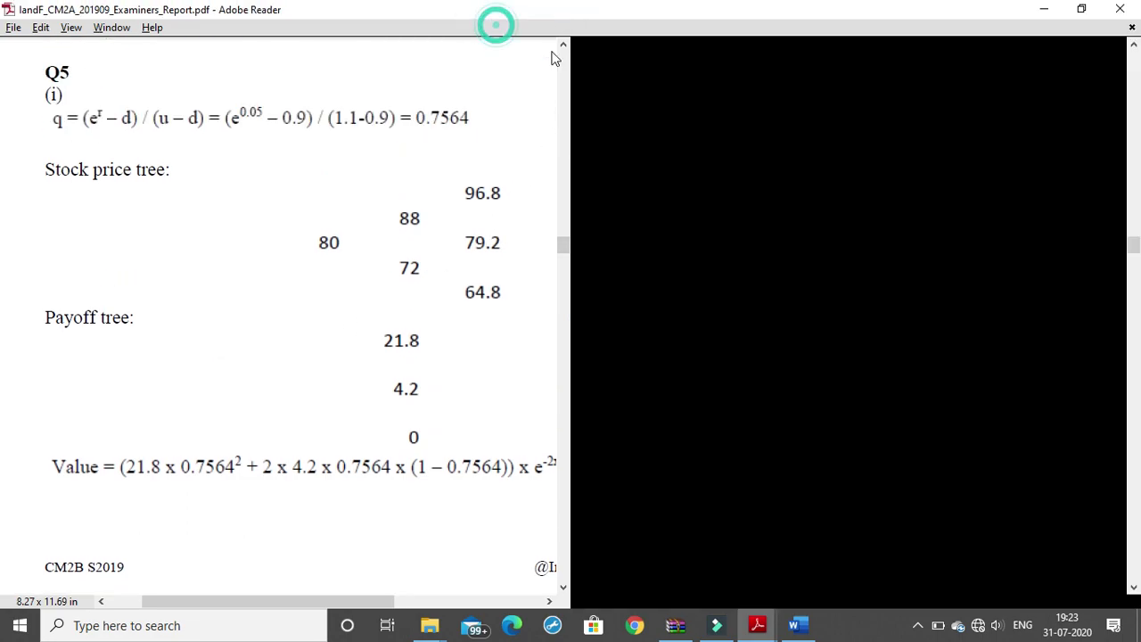
click(512, 6)
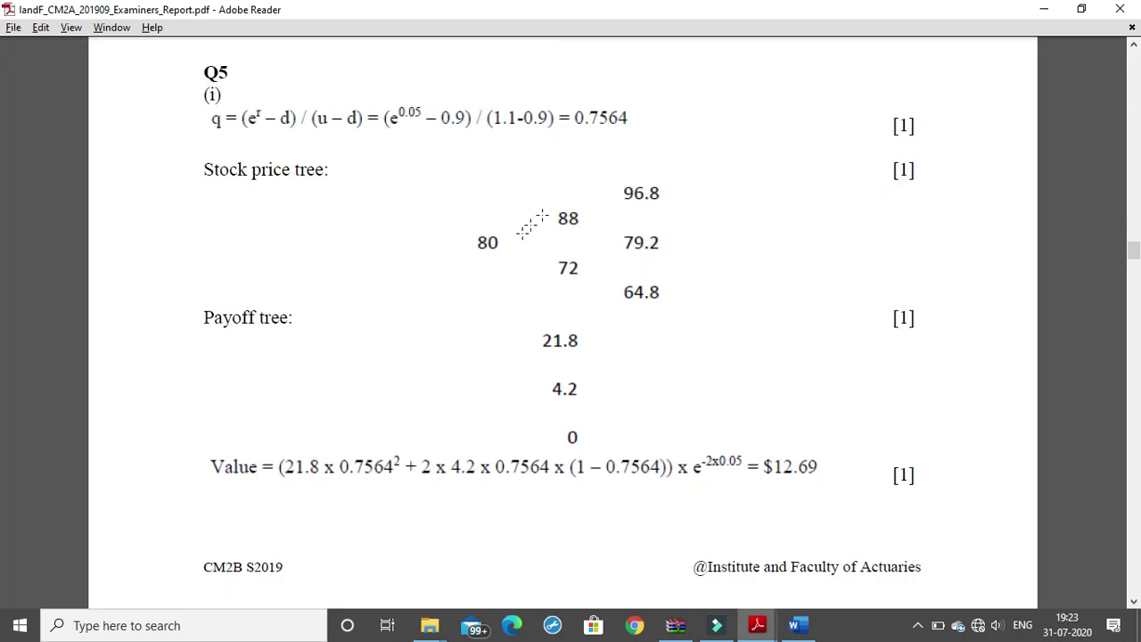
click(1032, 8)
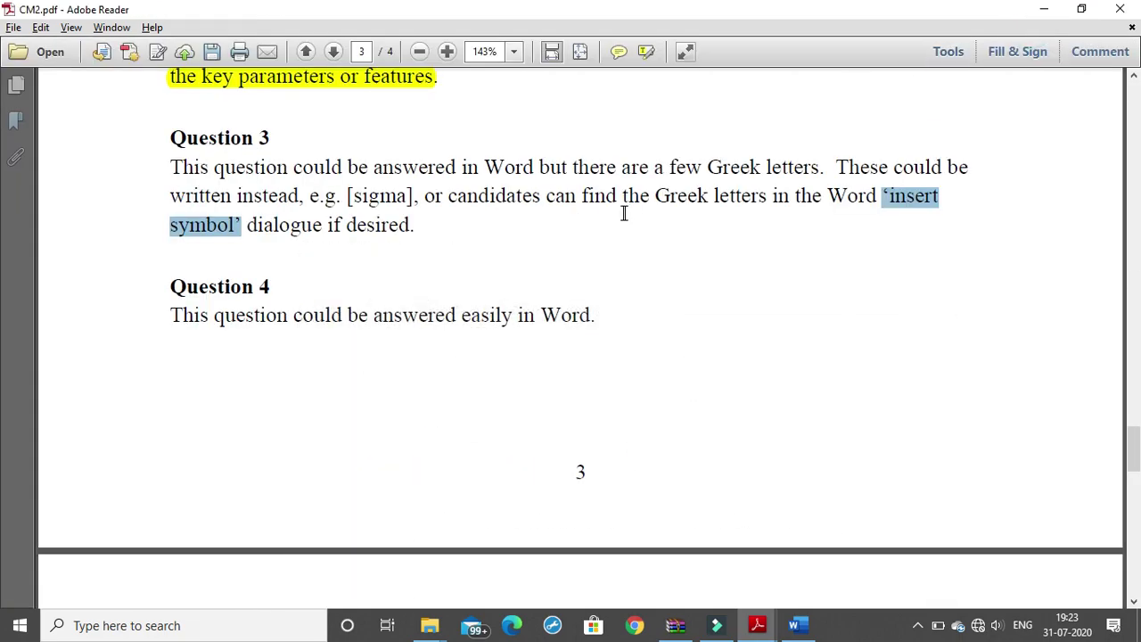
- Yellow-highlight 'sufficiently clear.' and 'plain text' in CM2.pdf's Question 5 note, then minimize Reader
scroll(542, 258, down, 3)
scroll(543, 260, down, 3)
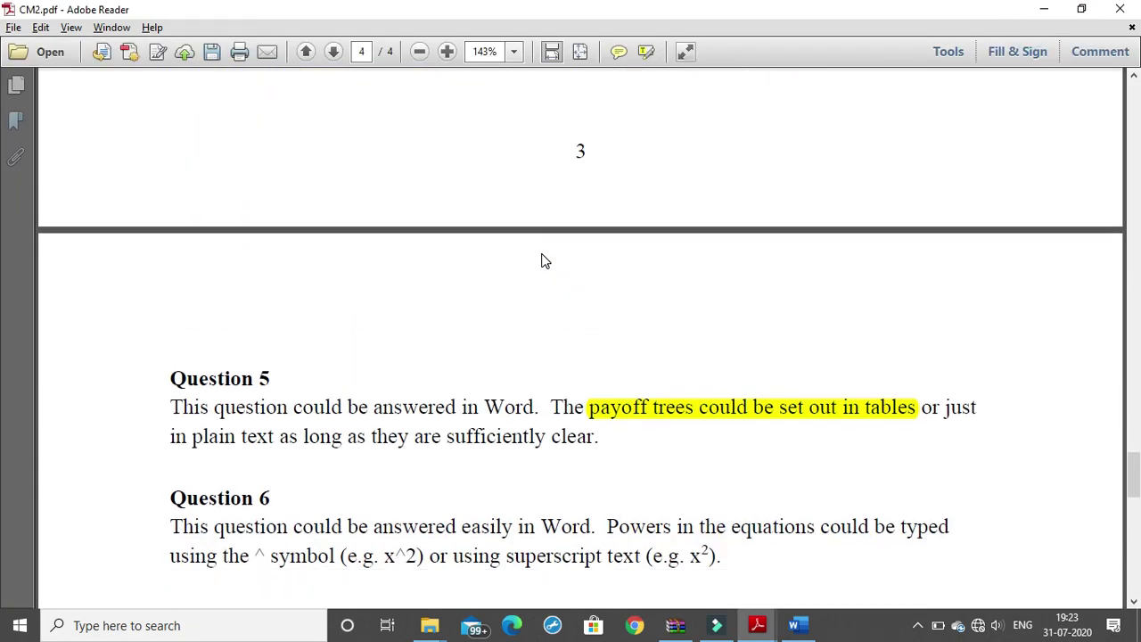
scroll(535, 255, down, 3)
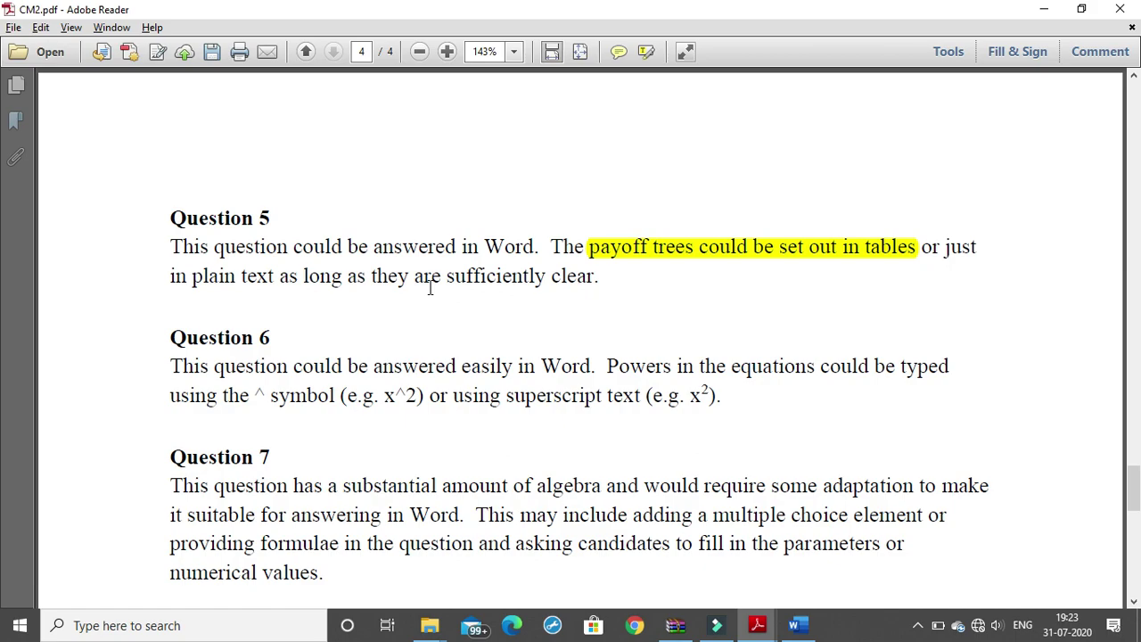
drag(447, 278, 600, 278)
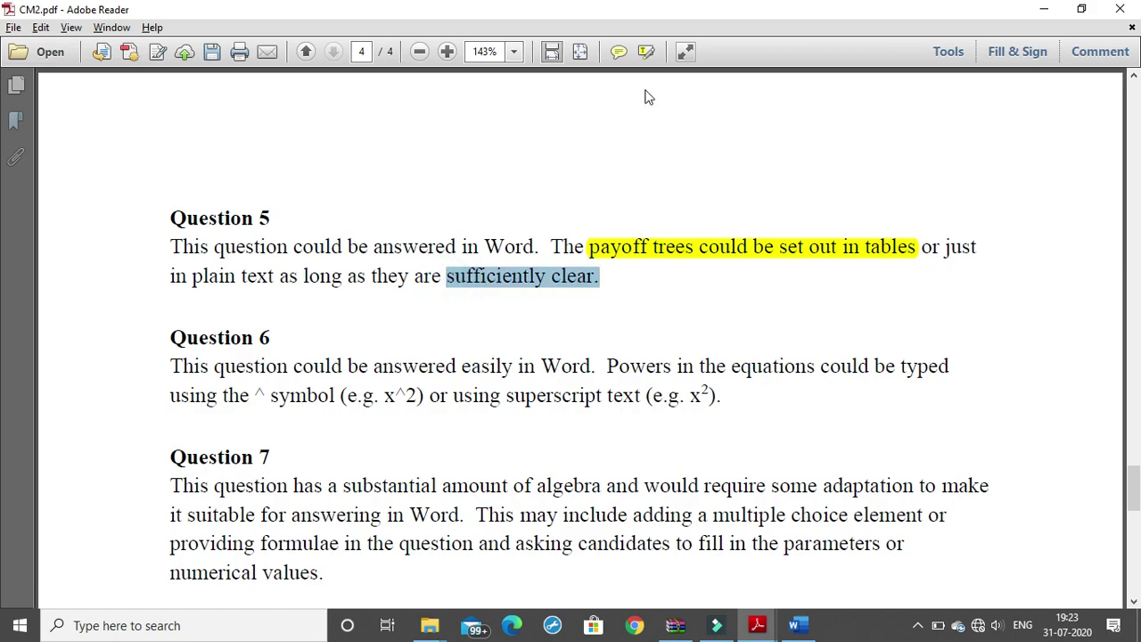
click(645, 52)
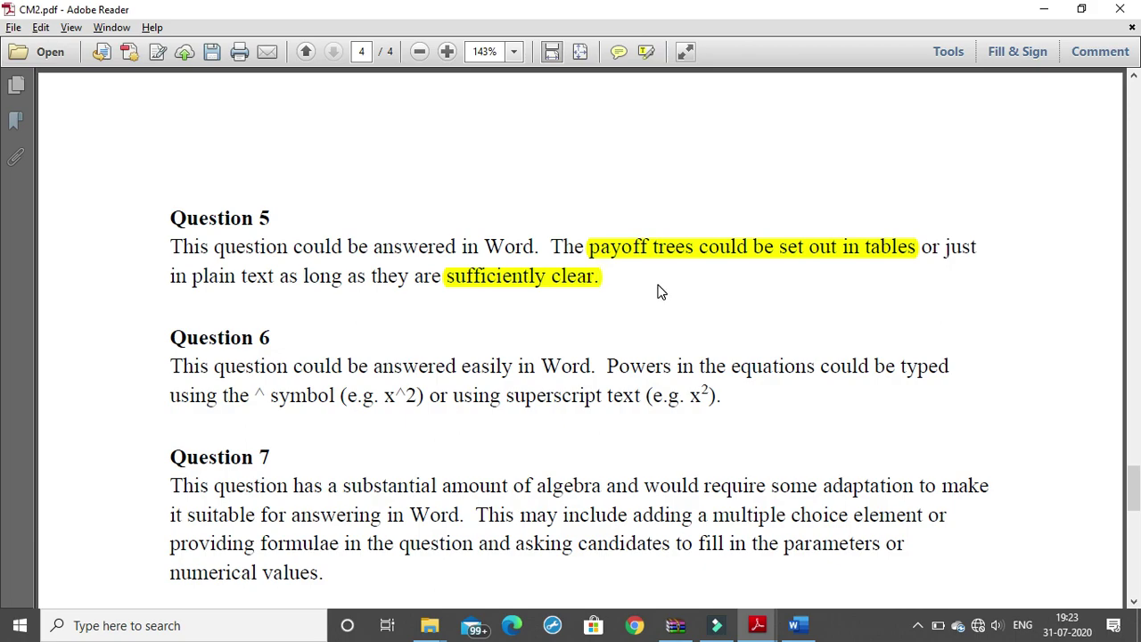
drag(192, 276, 274, 277)
click(646, 52)
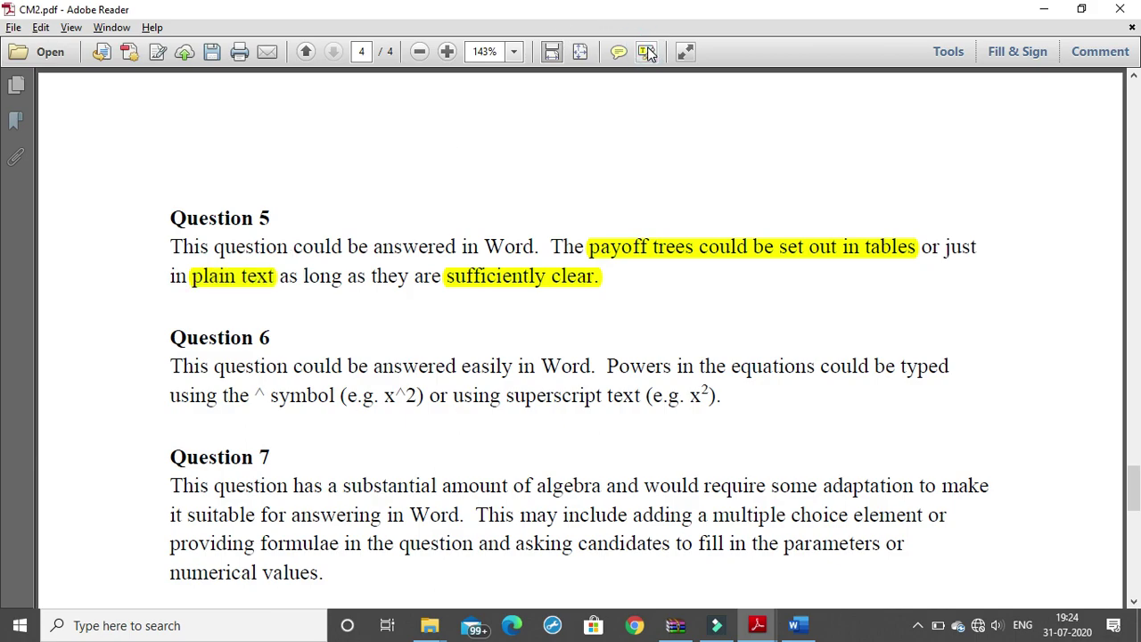
click(1040, 9)
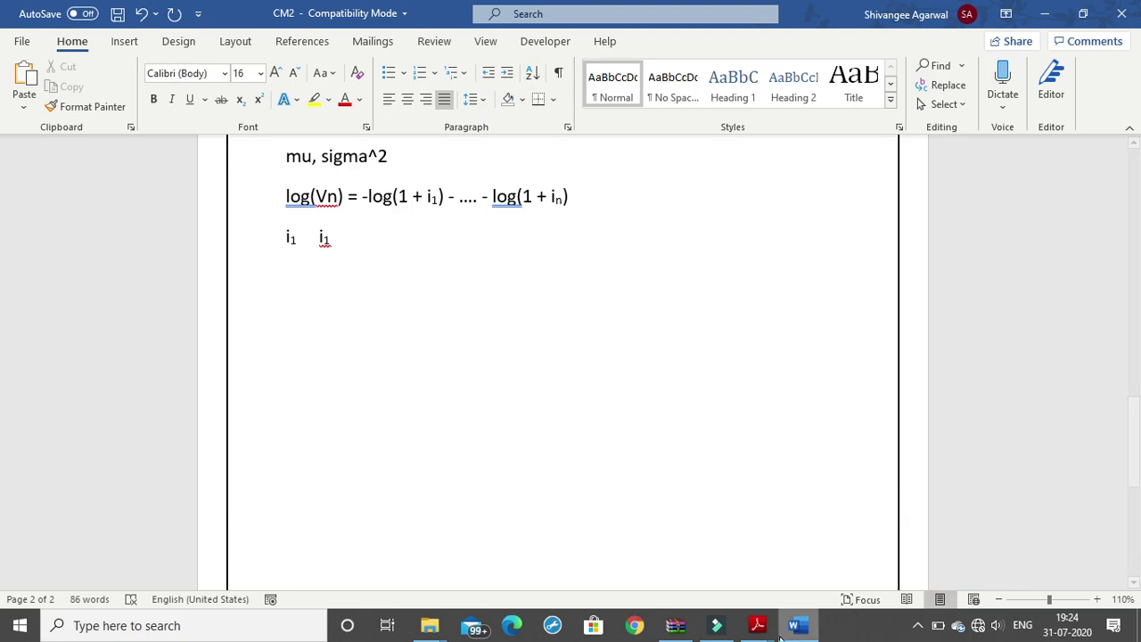
- Restore the Examiners Report, snap Word to the right beside it, and start a new line
mouse_move(756, 625)
click(814, 567)
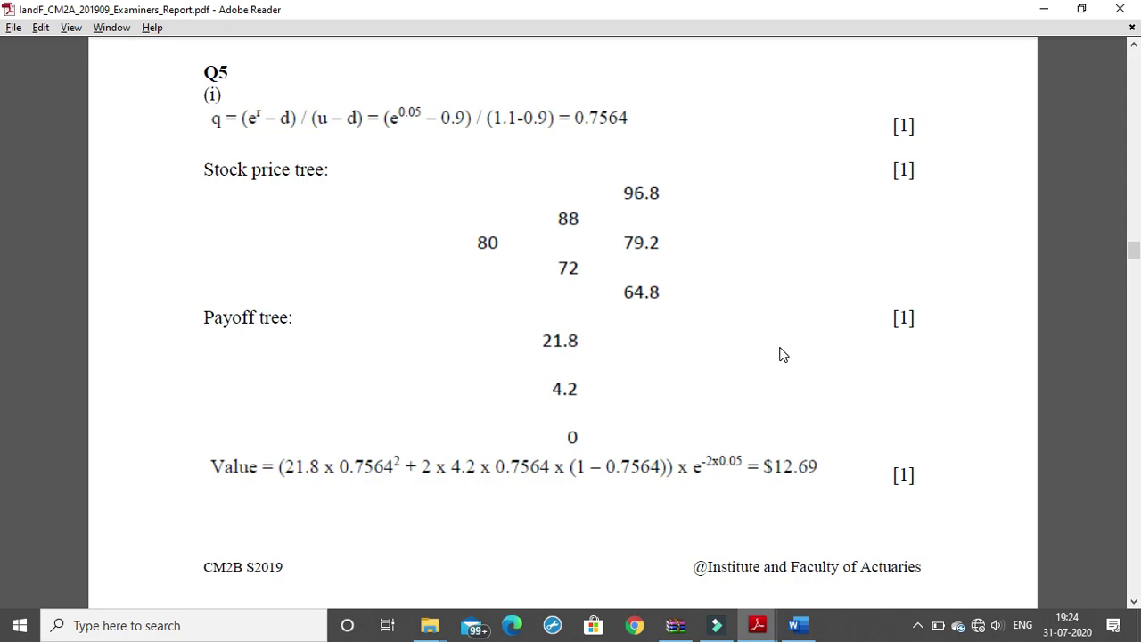
key(alt+Tab)
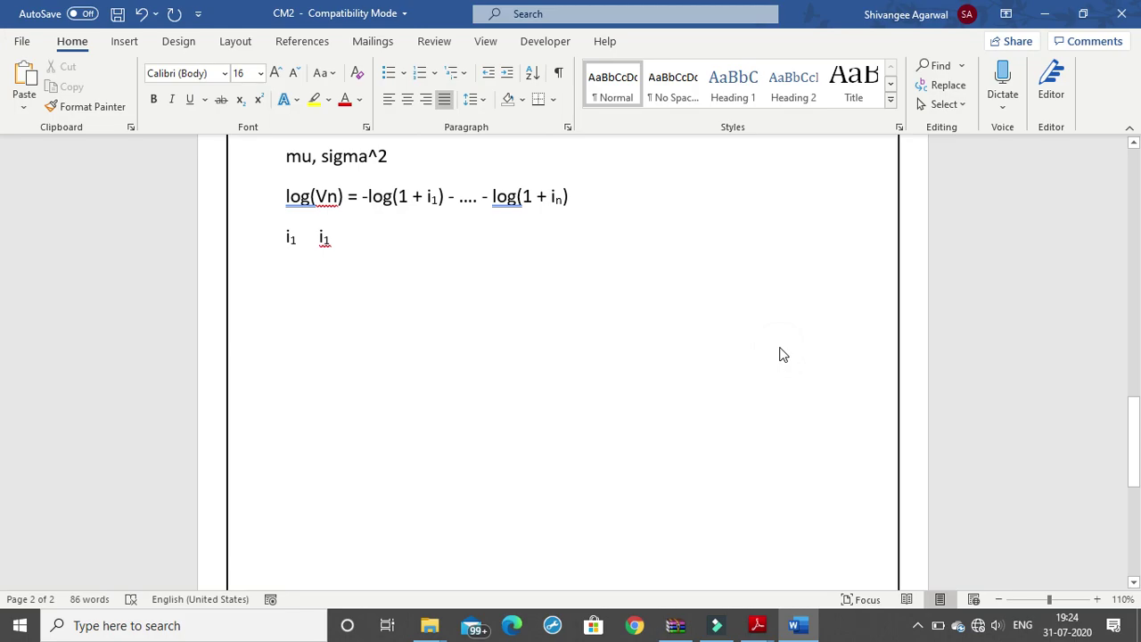
key(super+Right)
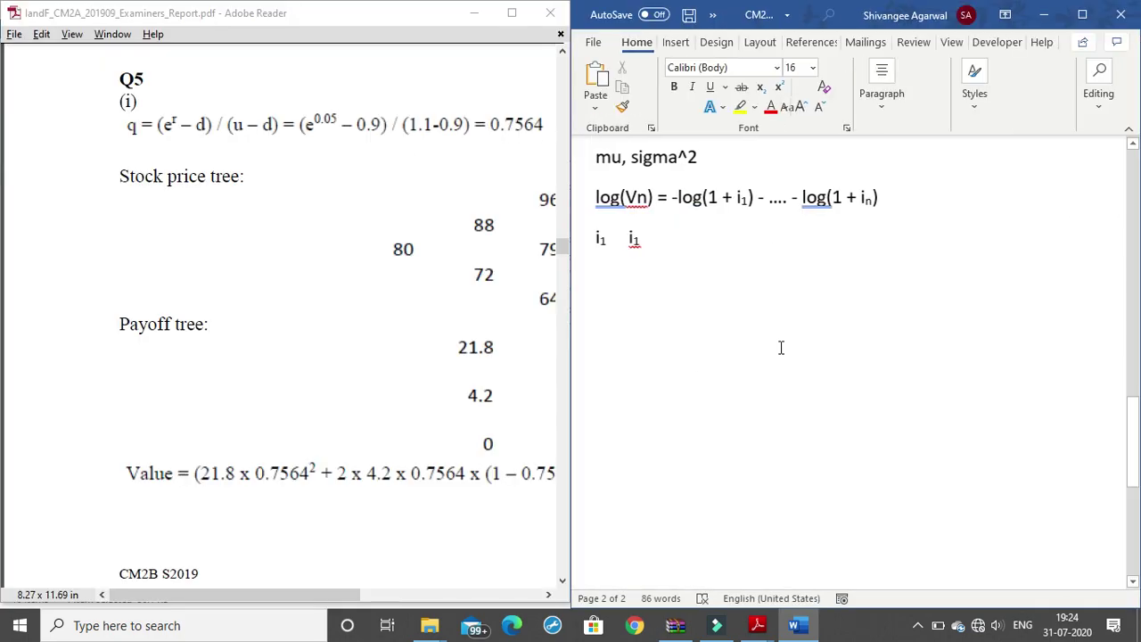
click(652, 246)
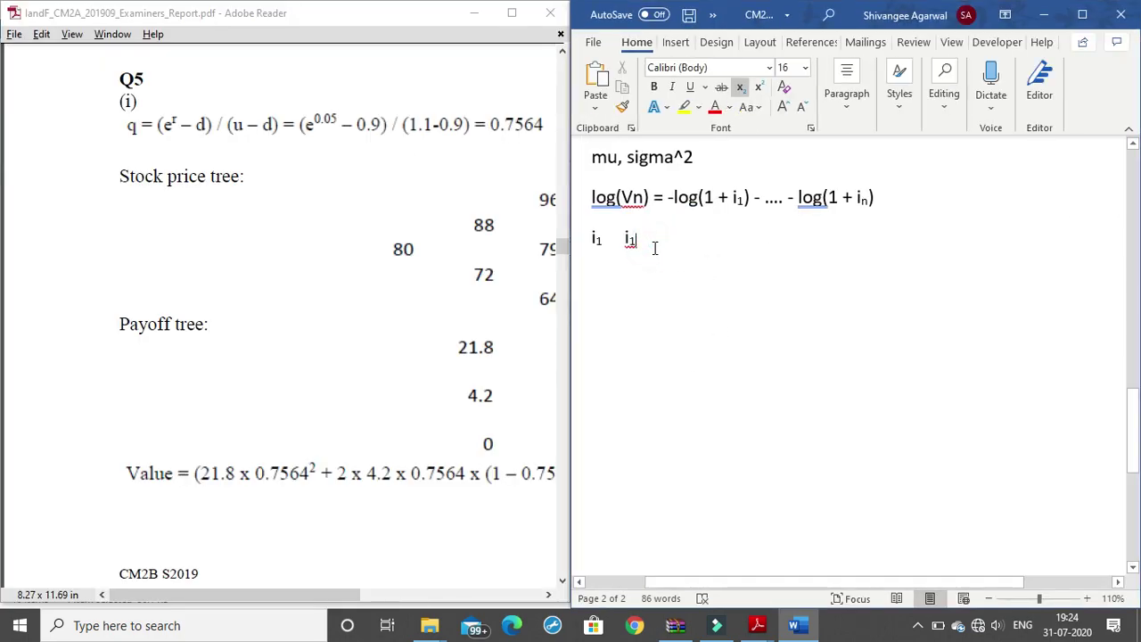
key(Return)
key(Return)
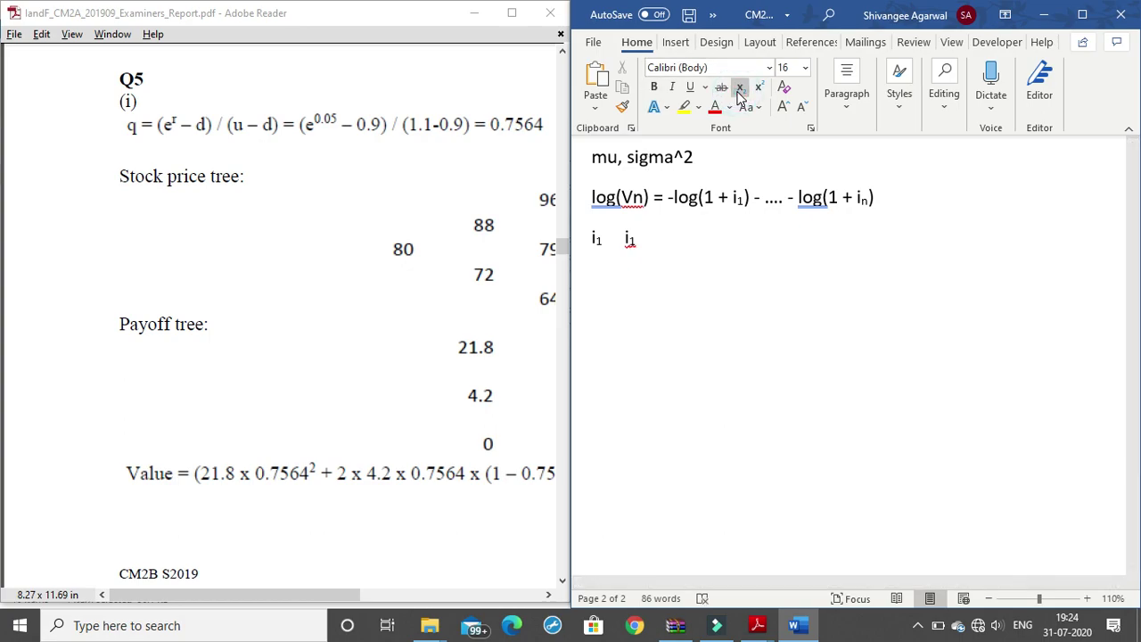
- Type the label (5) and the line Q = (e^r – d)/(u – d) = (e^0.05 – 0.9)/(1/1 – 0.9)
text(5)
key(BackSpace)
text((5))
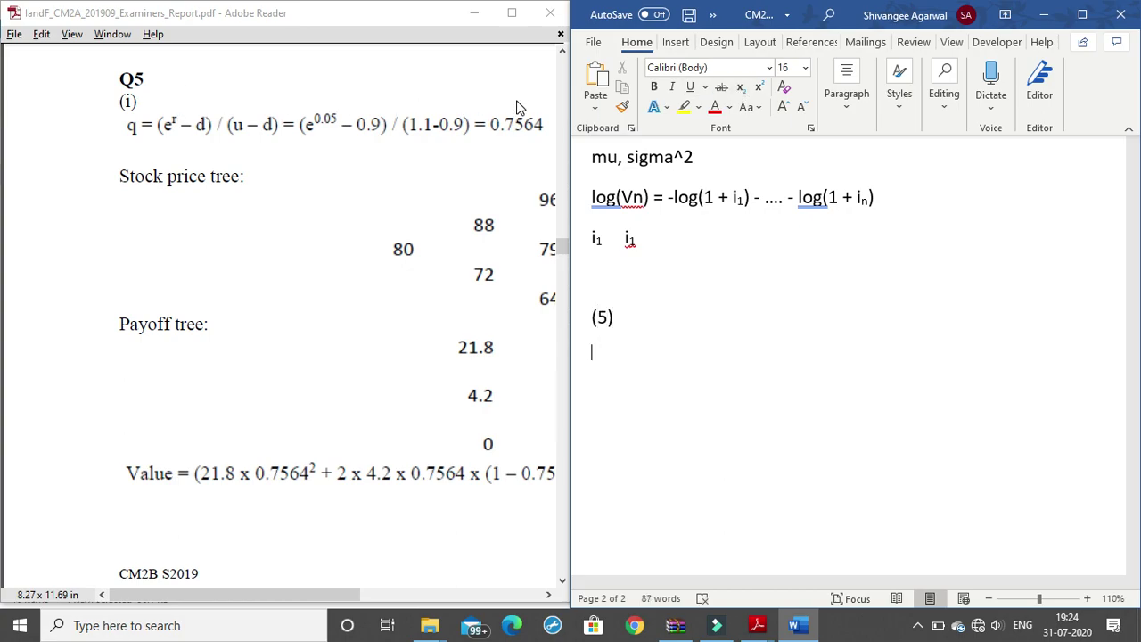
key(Return)
text(Q = )
text((e)
text(2)
key(BackSpace)
text(r - d)
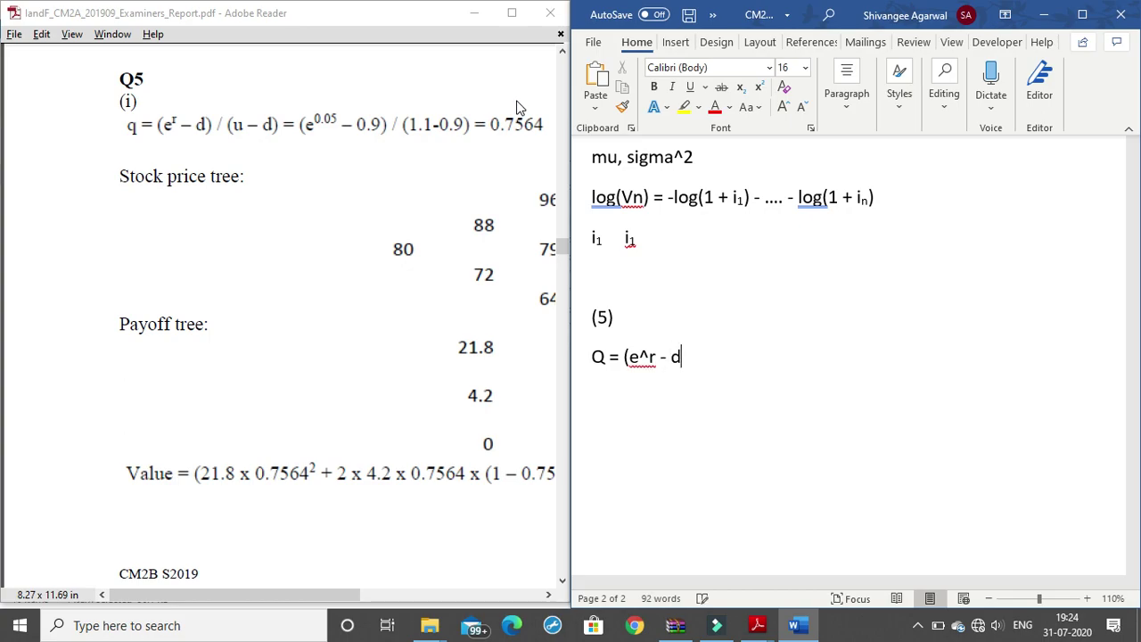
text())
text( /()
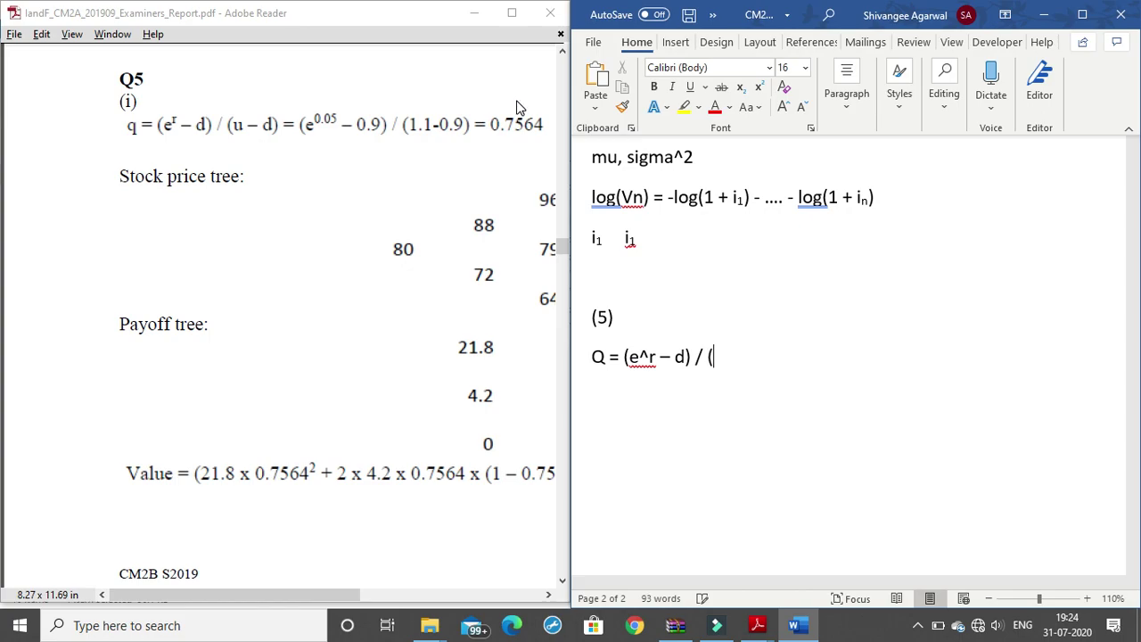
text(u – d))
text( = )
text((e^0.05 -)
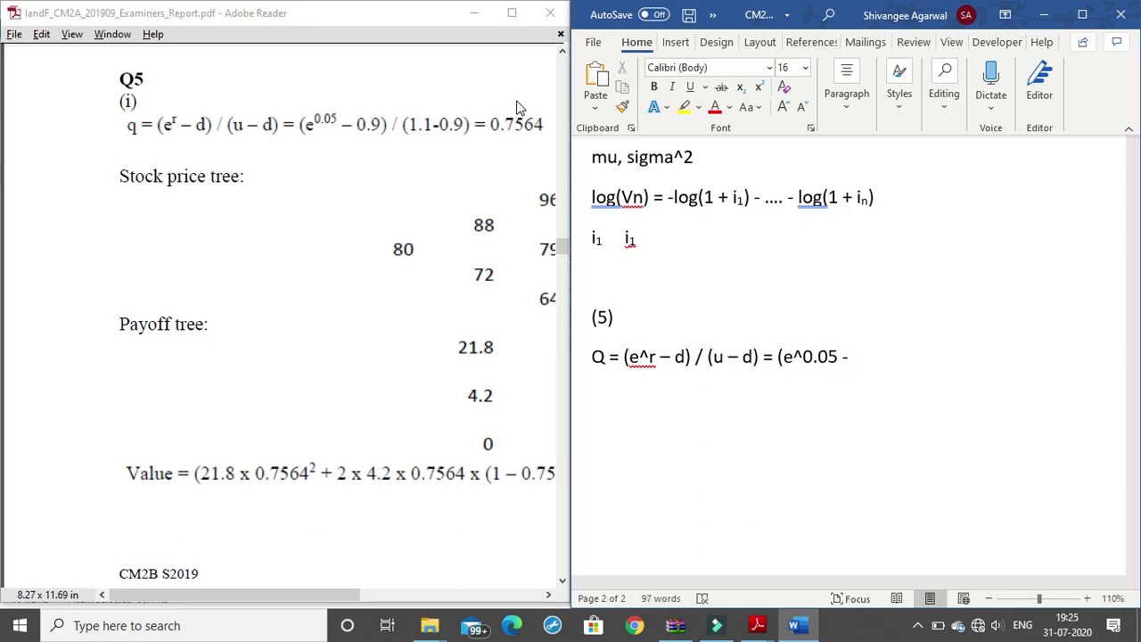
text(0.9)
text(/()
text(1/1)
text(- 0.)
text(9)
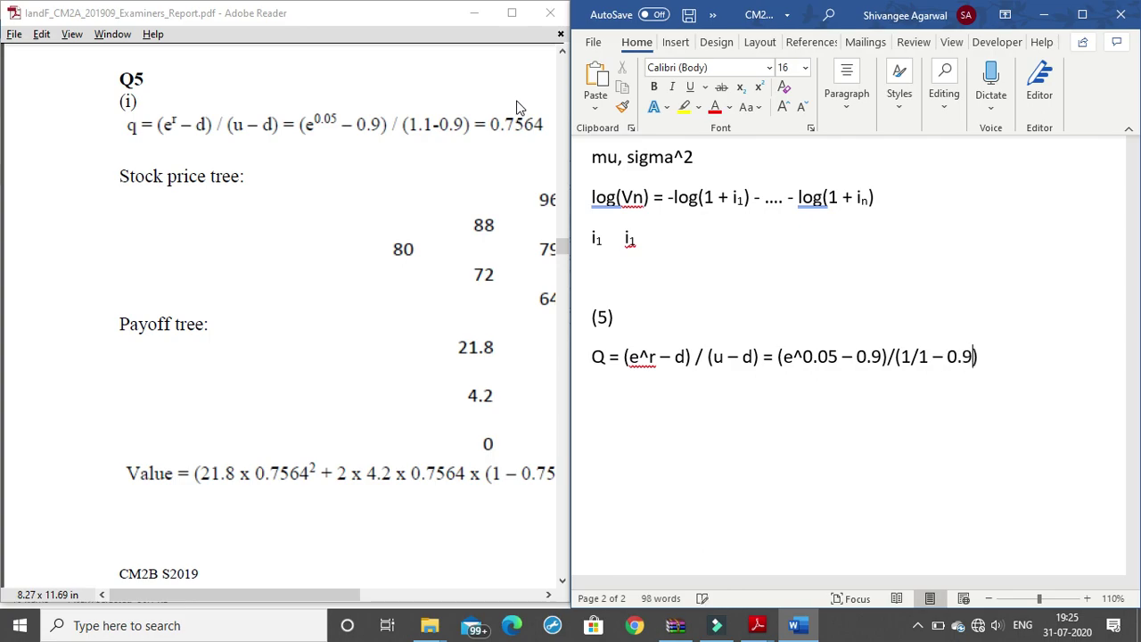
- Check the typed formula against the q formula in the examiners' report using a Snapshot frame
mouse_move(299, 122)
mouse_down()
mouse_move(426, 123)
mouse_move(292, 114)
mouse_up()
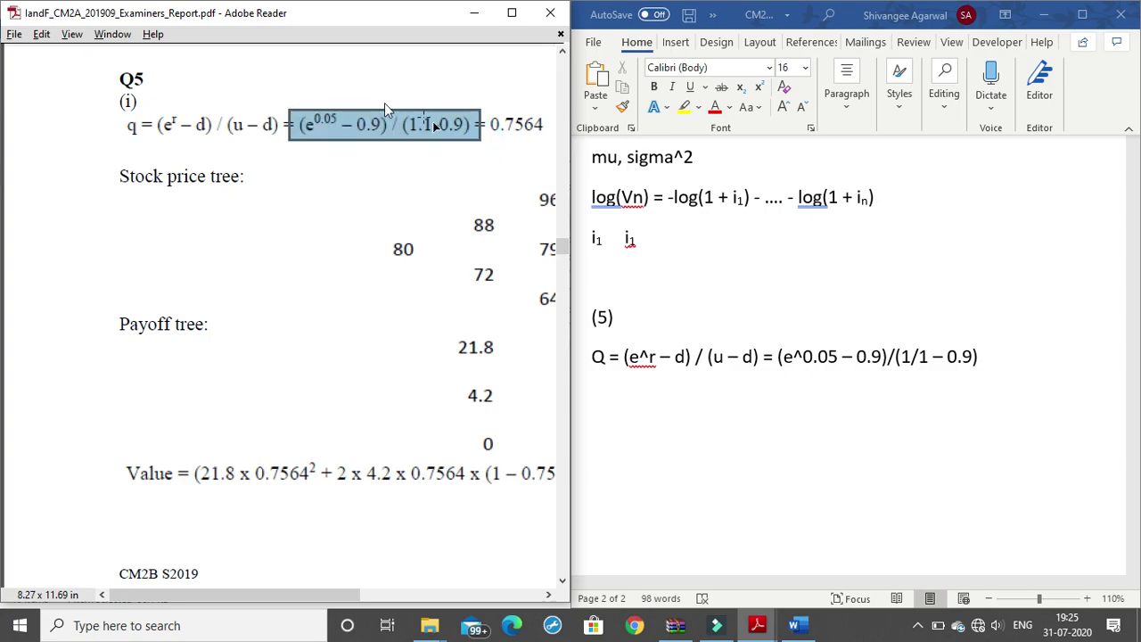
click(424, 157)
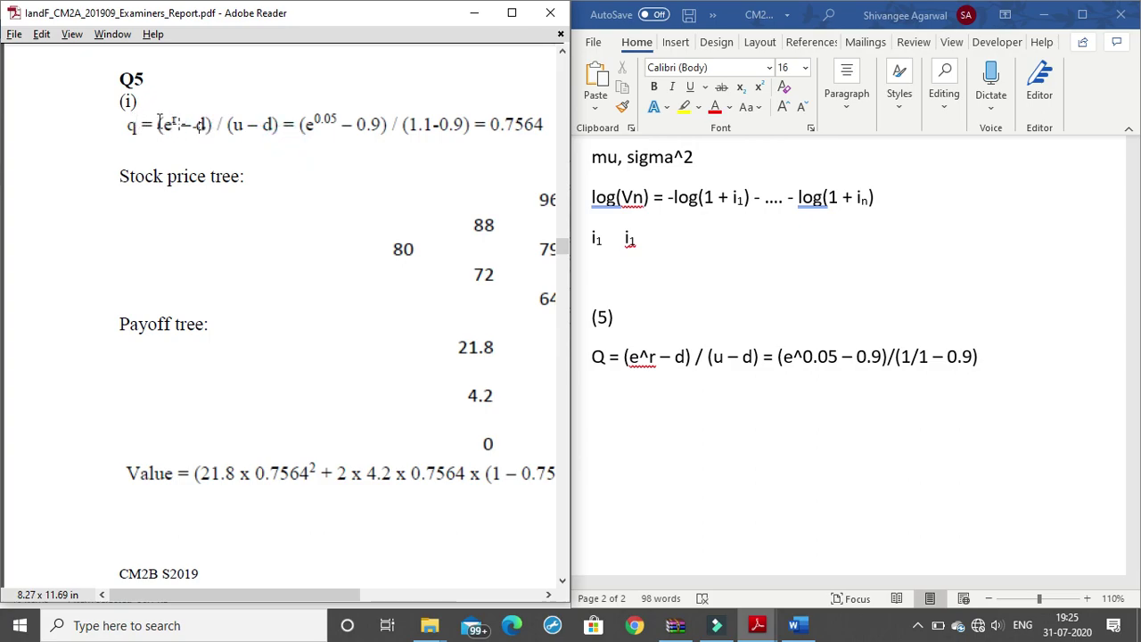
drag(291, 138, 117, 110)
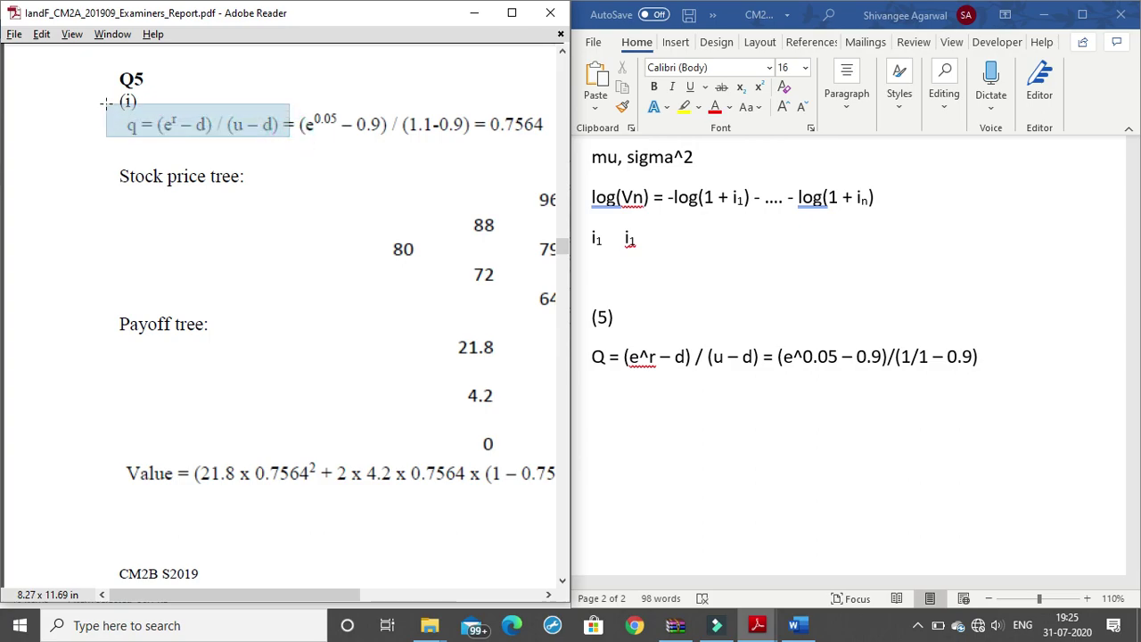
drag(537, 130, 537, 139)
click(535, 133)
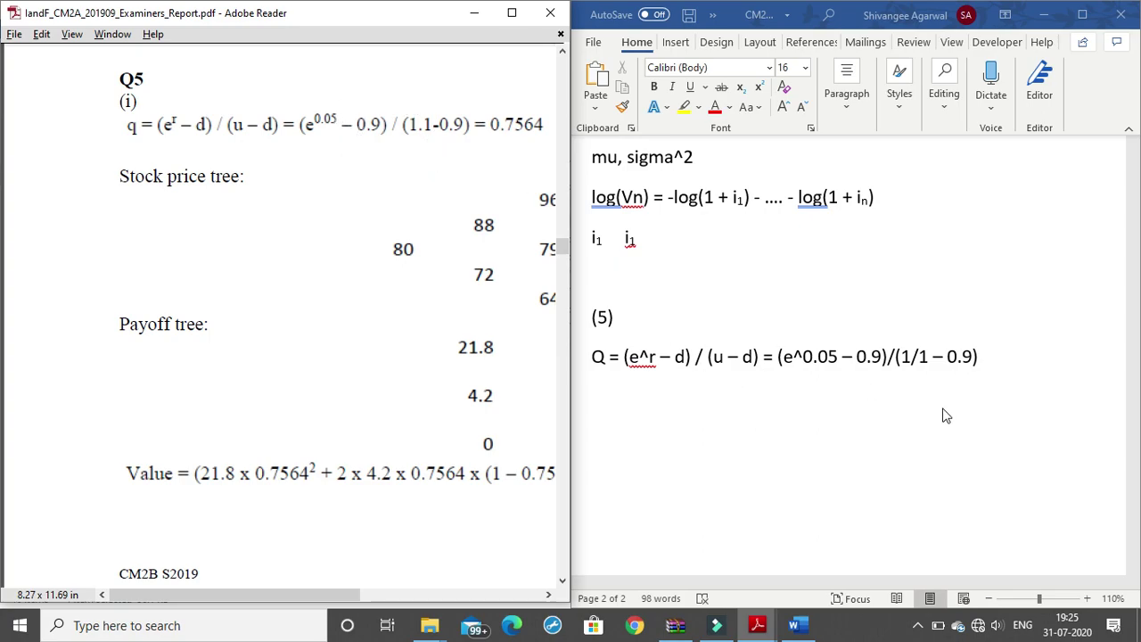
scroll(934, 328, down, 5)
scroll(909, 293, up, 3)
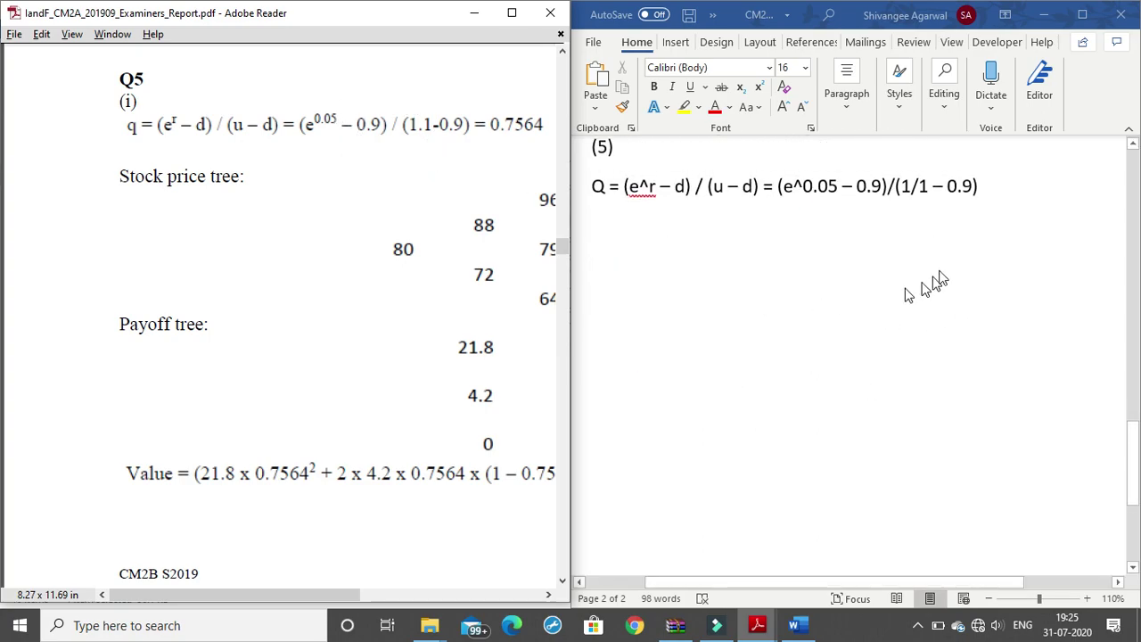
click(996, 194)
- Insert a 3-column, 5-row table on a new line below the Q formula
key(Return)
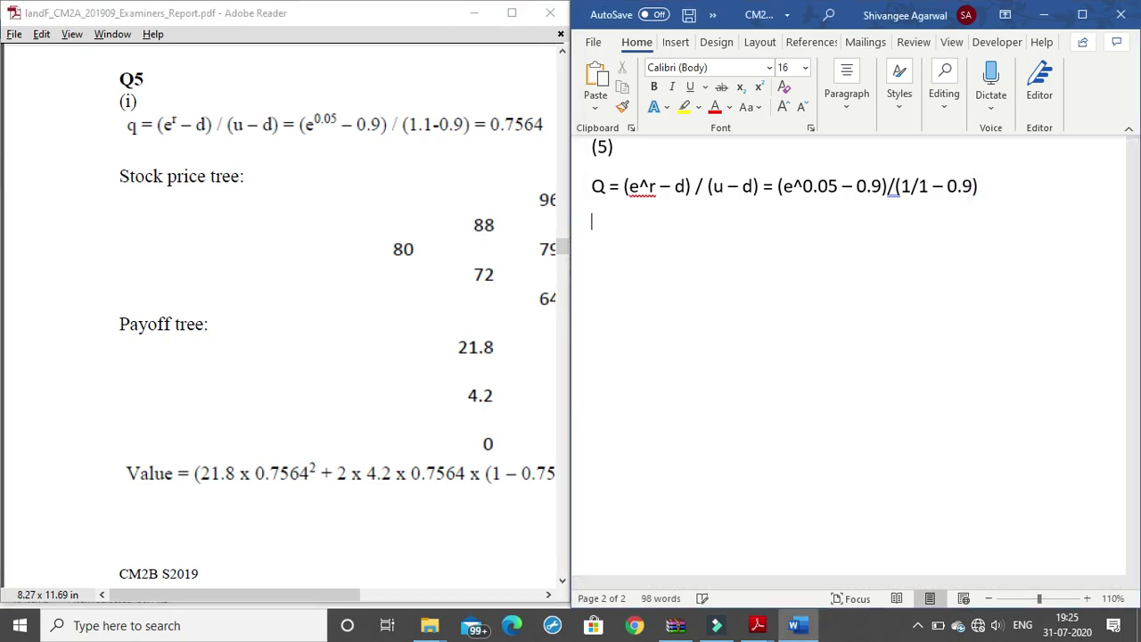
click(675, 44)
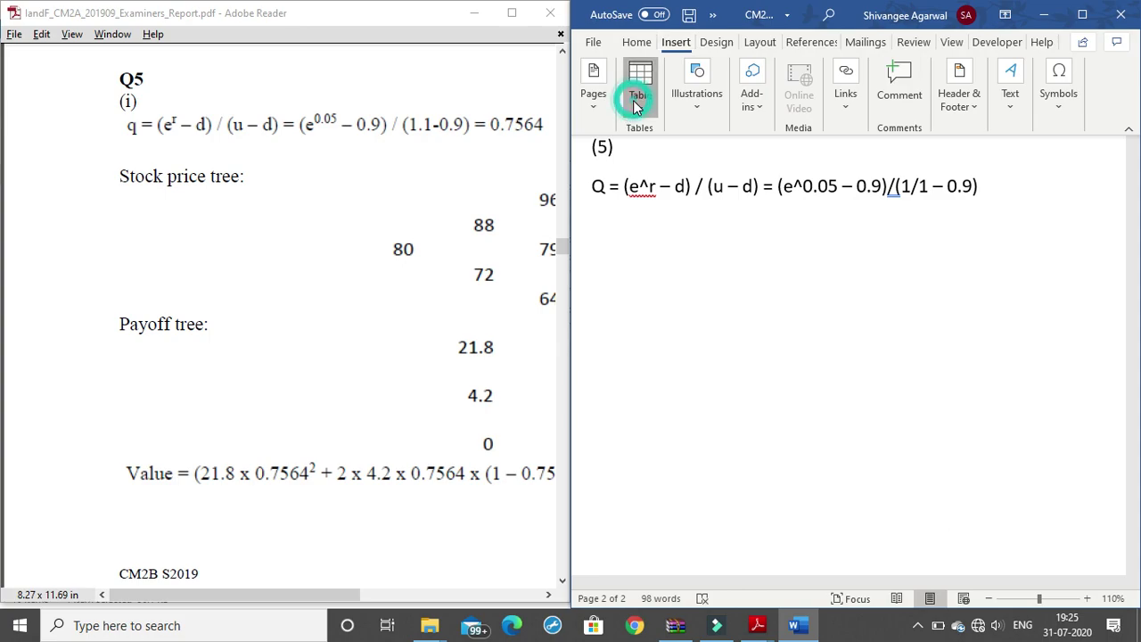
click(633, 98)
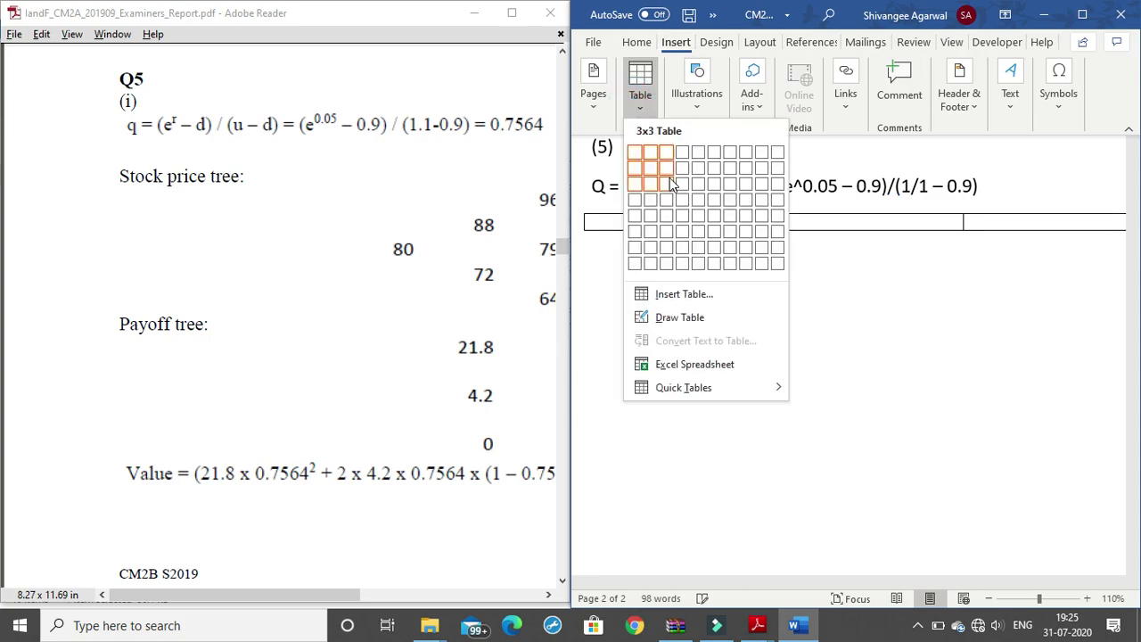
mouse_move(314, 573)
drag(316, 596, 361, 594)
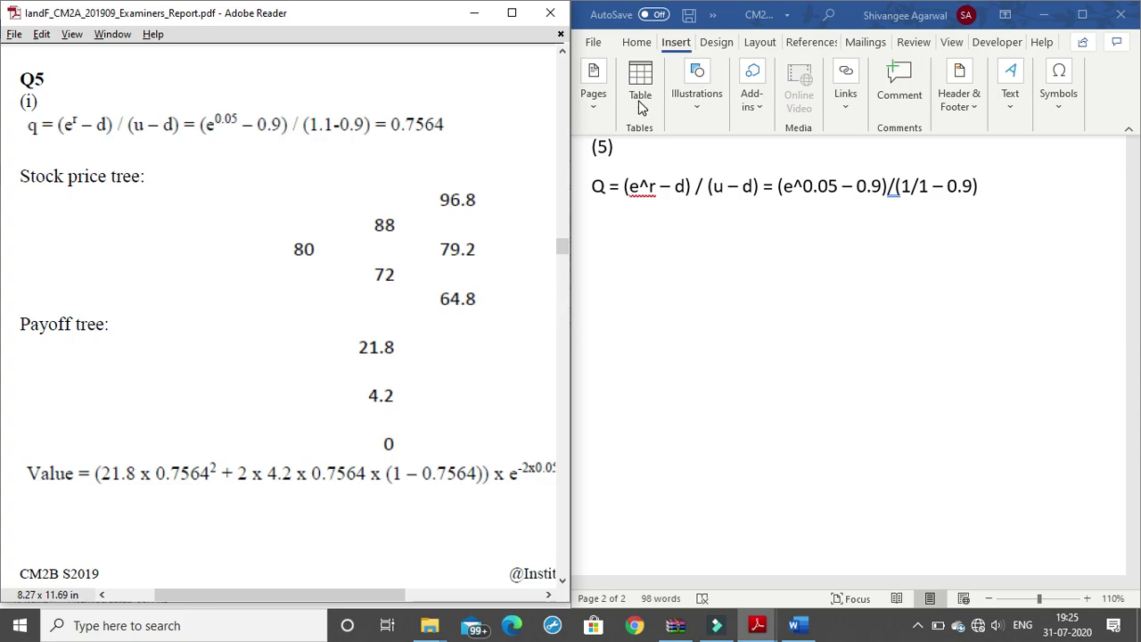
click(640, 107)
click(638, 96)
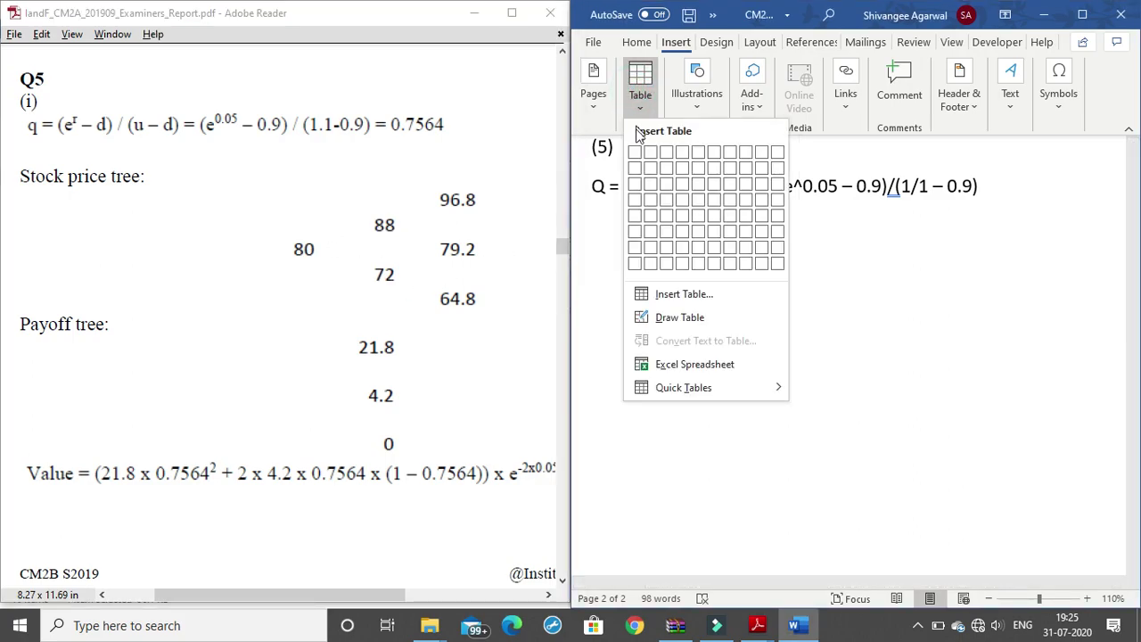
click(673, 217)
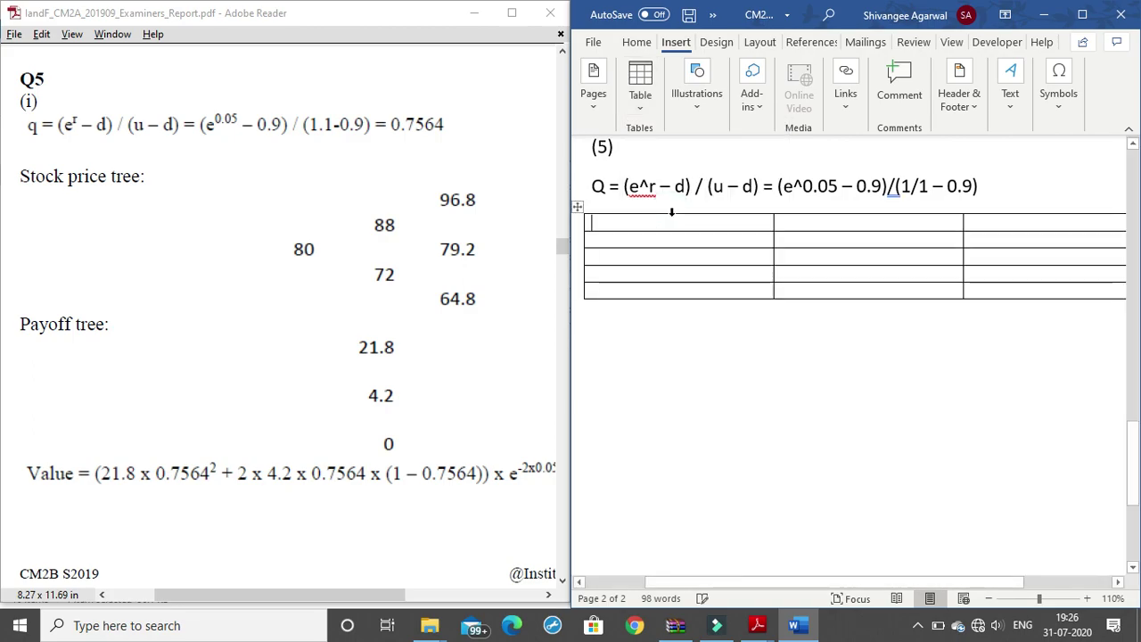
- Drag the table's right border inward to narrow the last column, then select the whole table
drag(772, 582, 788, 581)
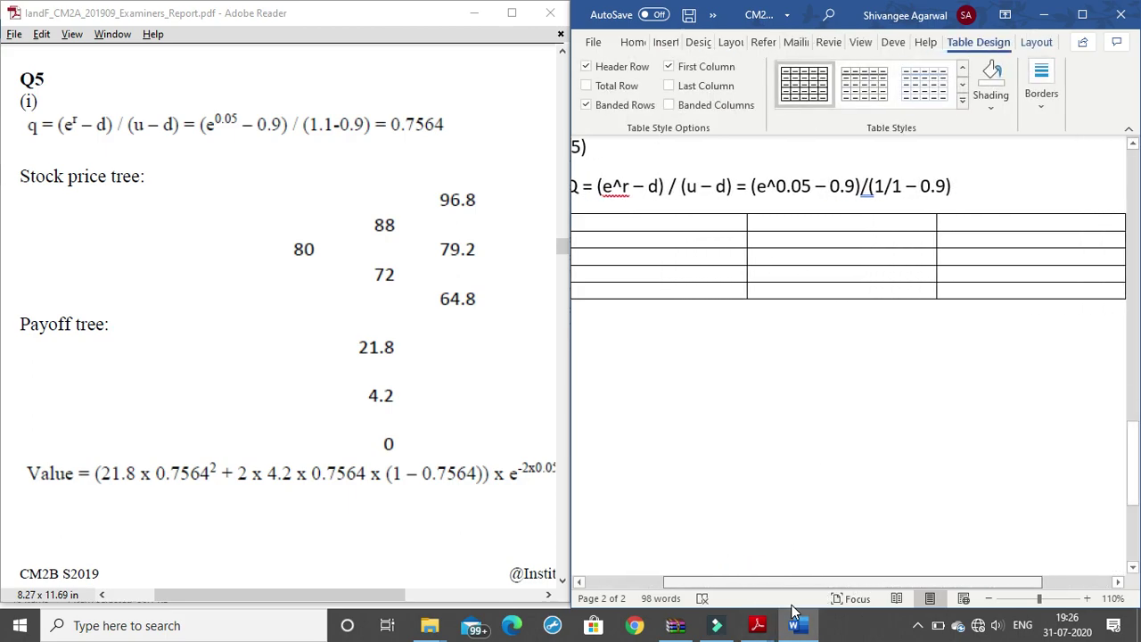
mouse_move(789, 611)
mouse_down()
mouse_move(821, 610)
mouse_move(1085, 236)
mouse_up()
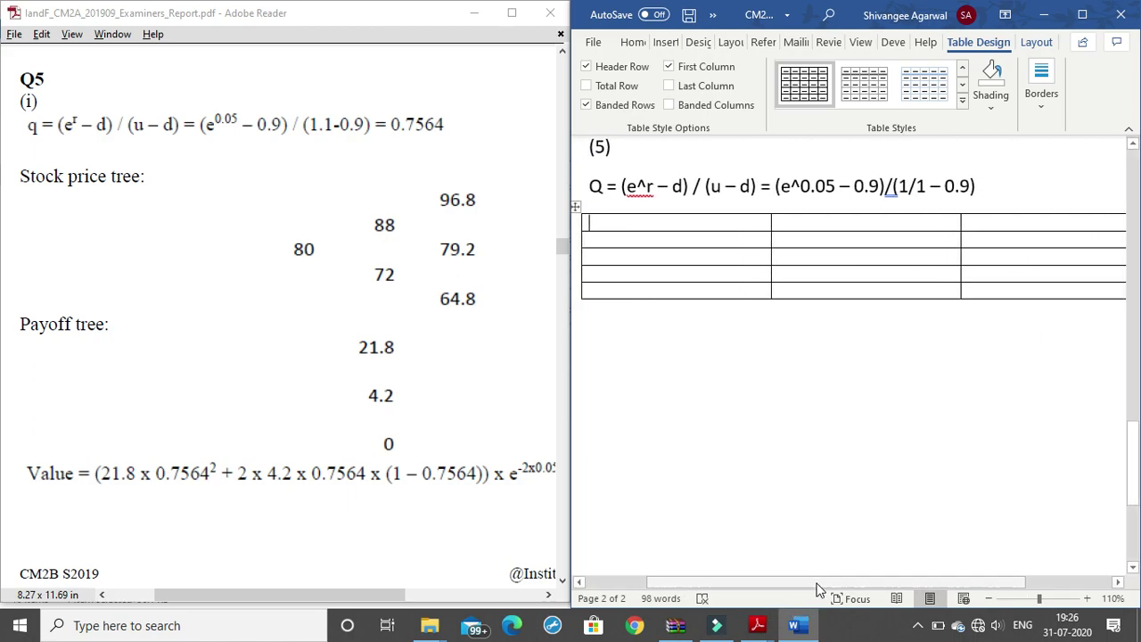
drag(814, 581, 885, 586)
click(1026, 274)
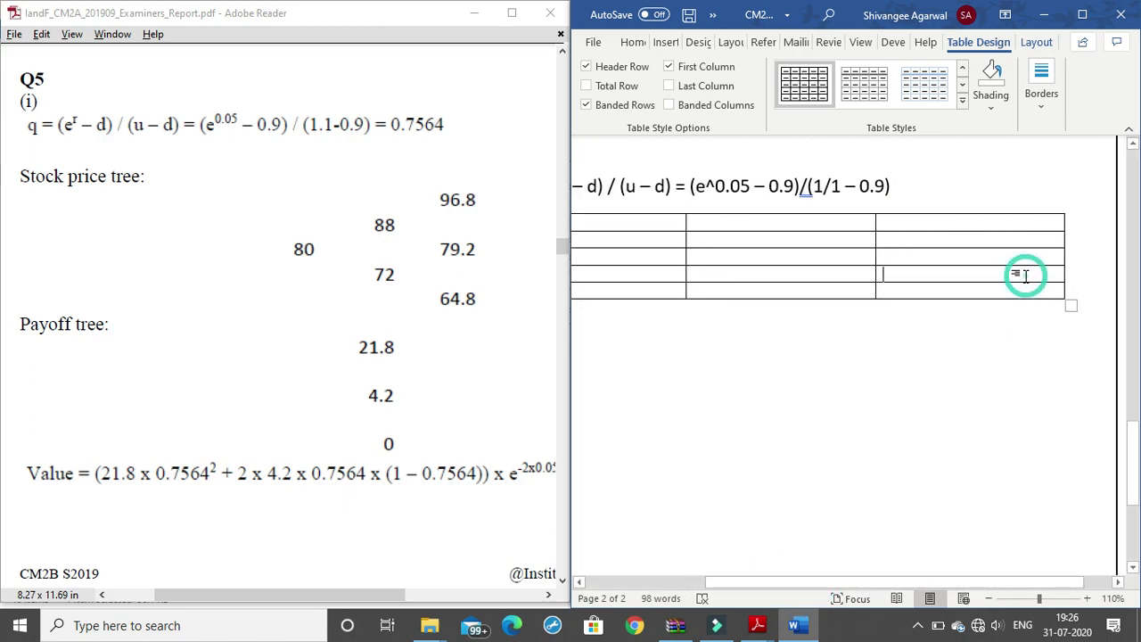
drag(1064, 256, 982, 257)
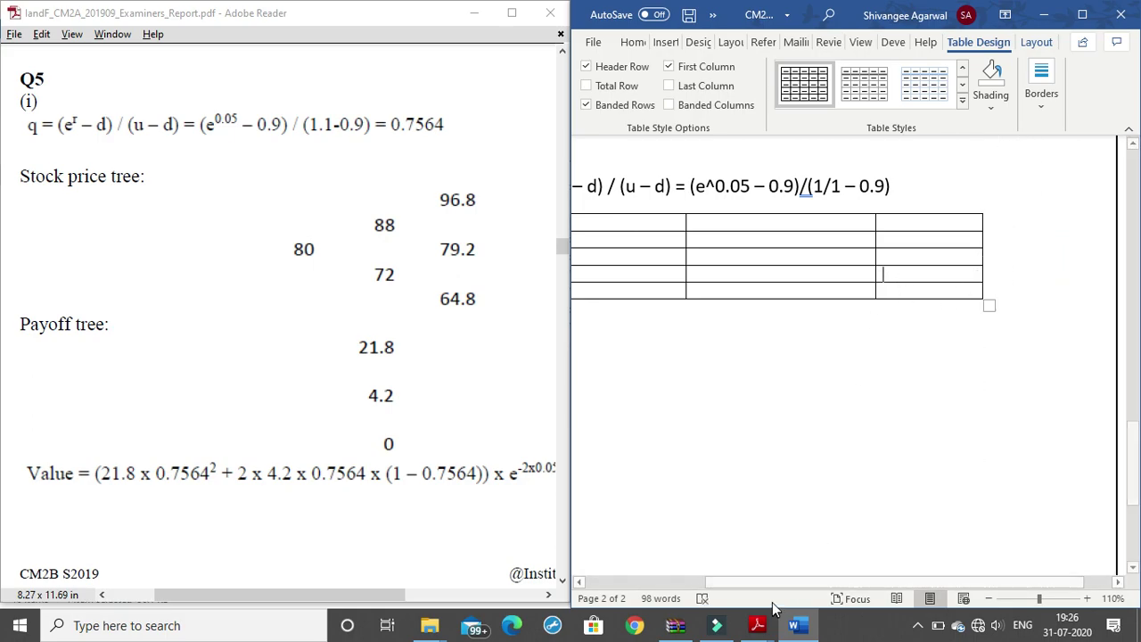
drag(769, 582, 705, 583)
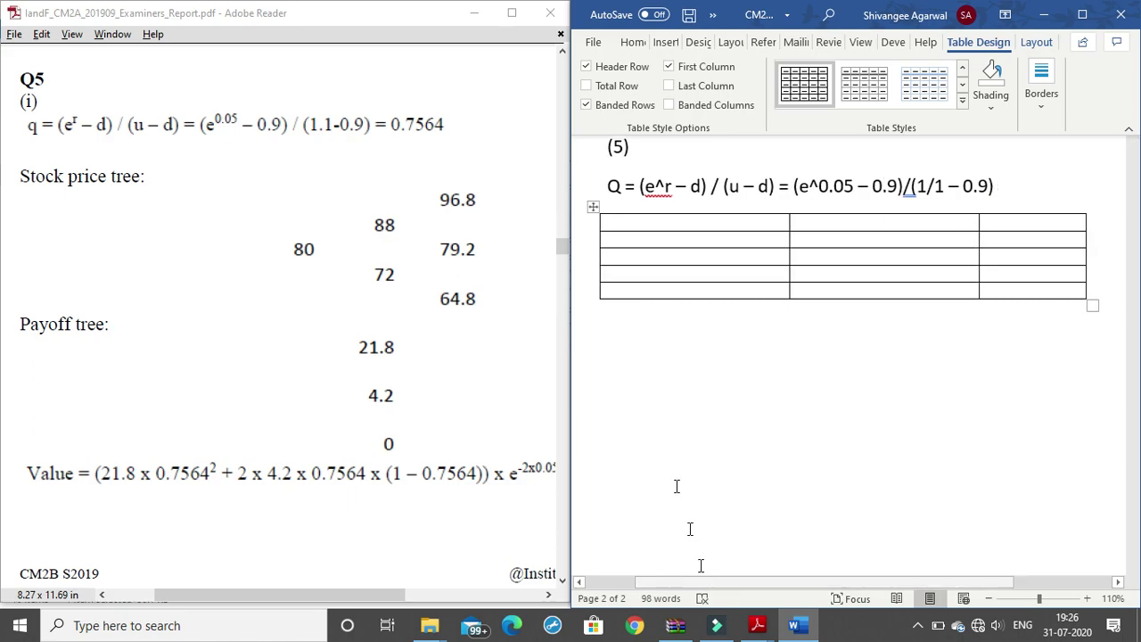
click(593, 207)
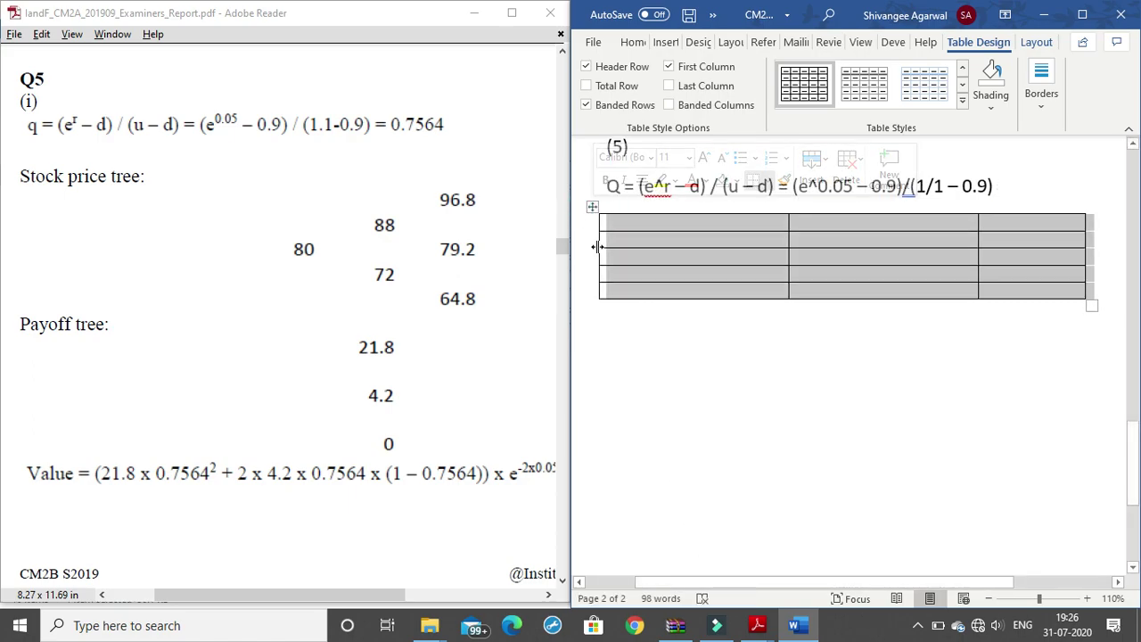
drag(594, 242, 633, 256)
click(593, 207)
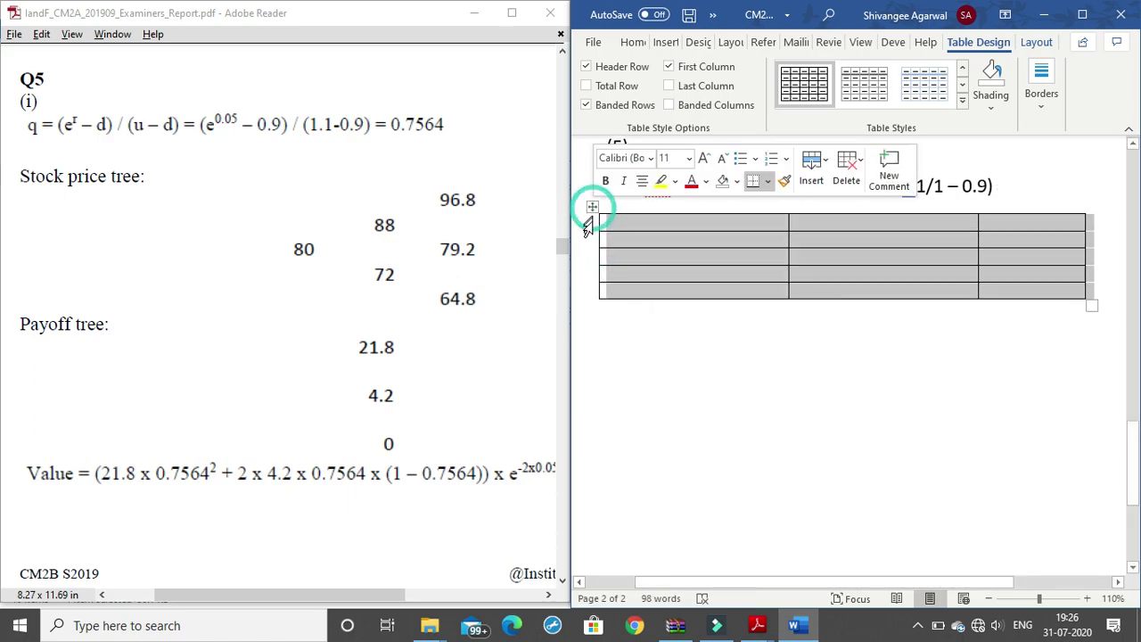
- Enter the tree values 80; 88, 72; 96.8, 79.2, 64.8 into the table cells
drag(599, 247, 657, 246)
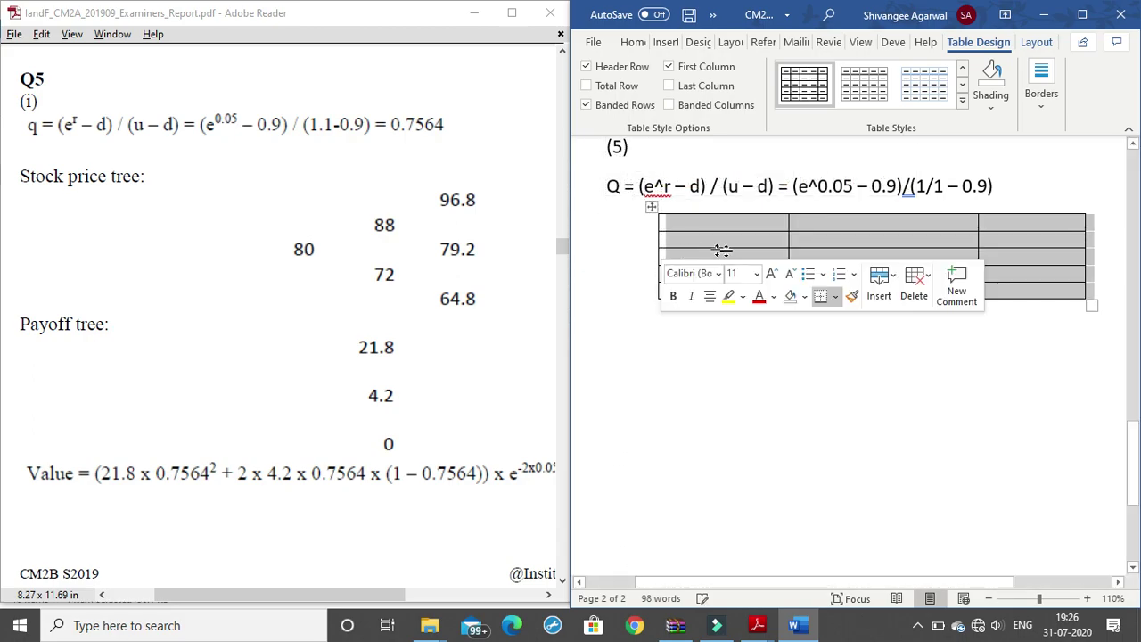
click(802, 237)
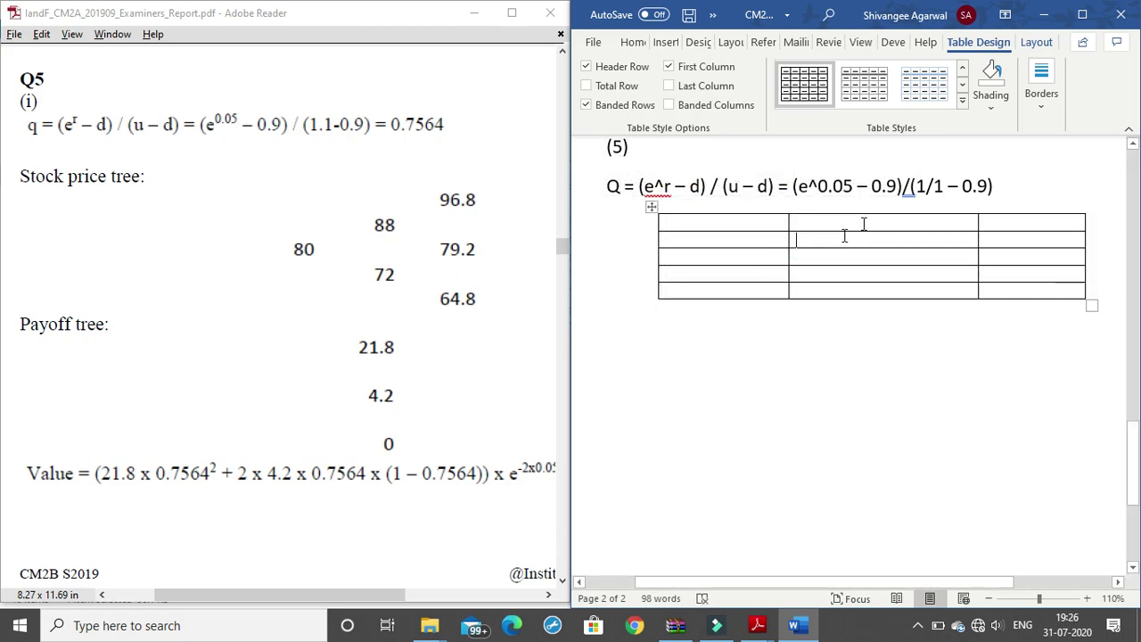
click(741, 257)
text(80)
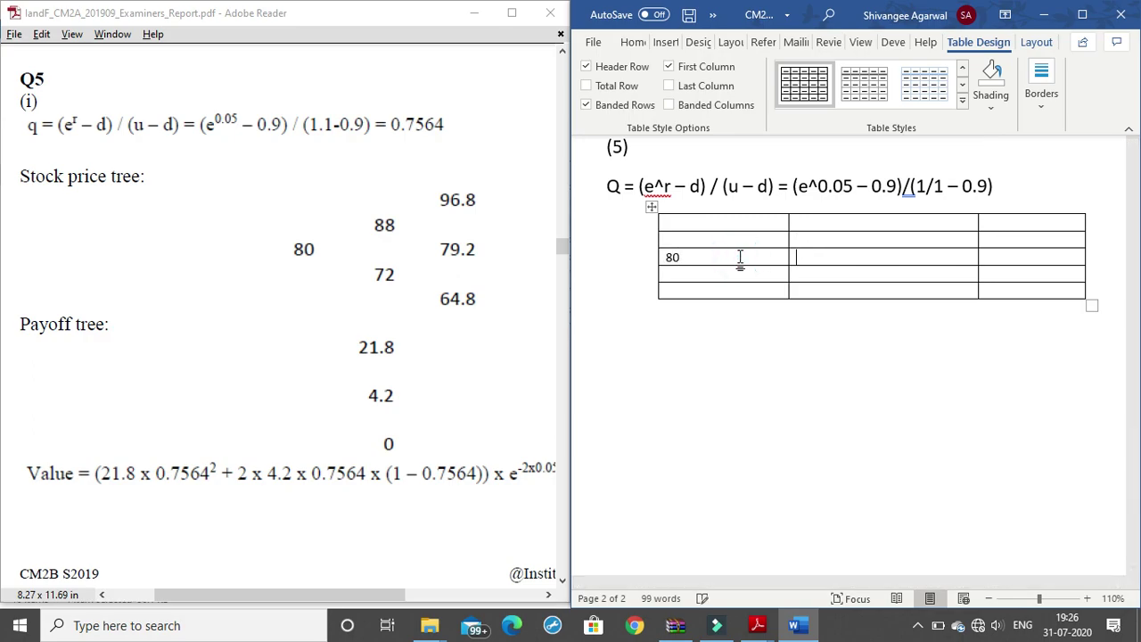
text(88)
text(72)
key(Down)
text(8)
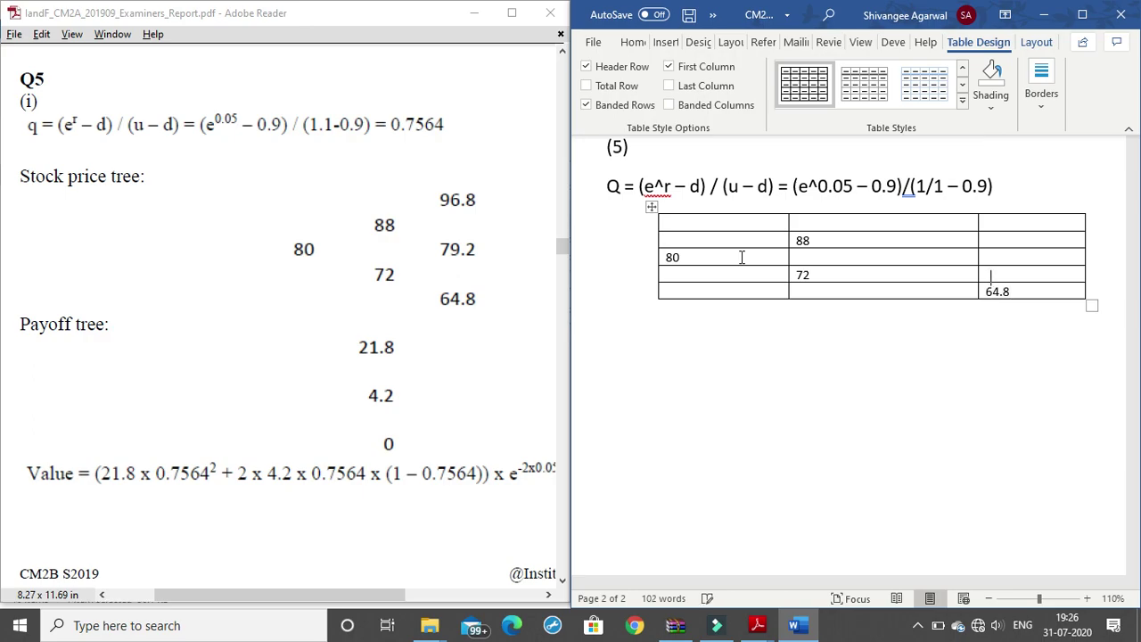
text(79)
text(6.8)
drag(1023, 293, 692, 214)
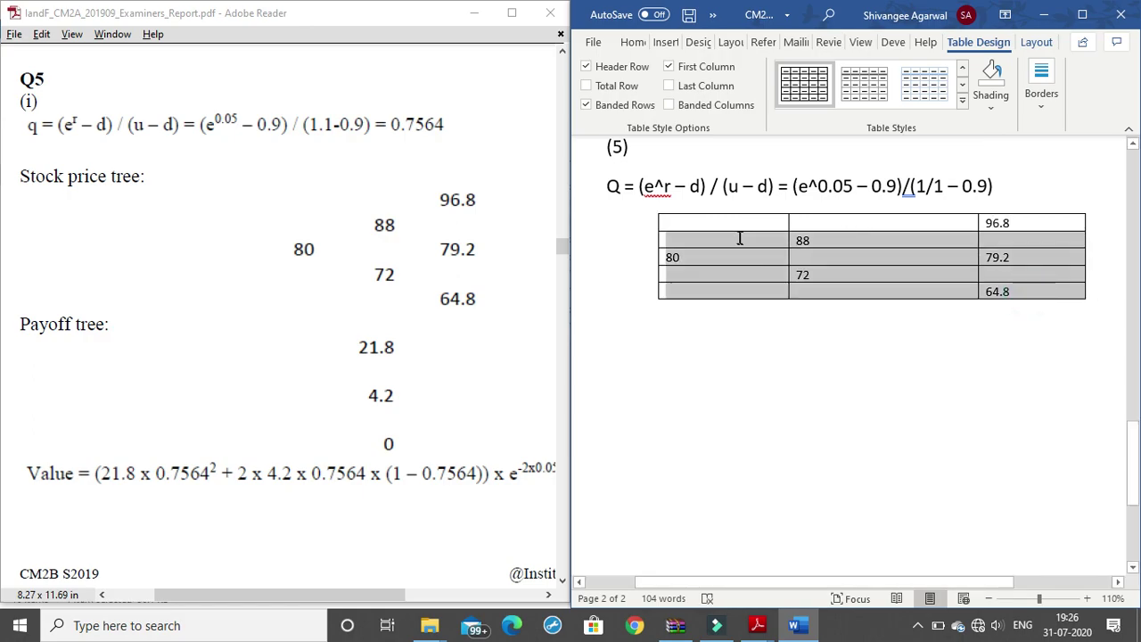
- Drag the middle borders and both table edges inward so the three columns fit their values
click(903, 407)
click(962, 238)
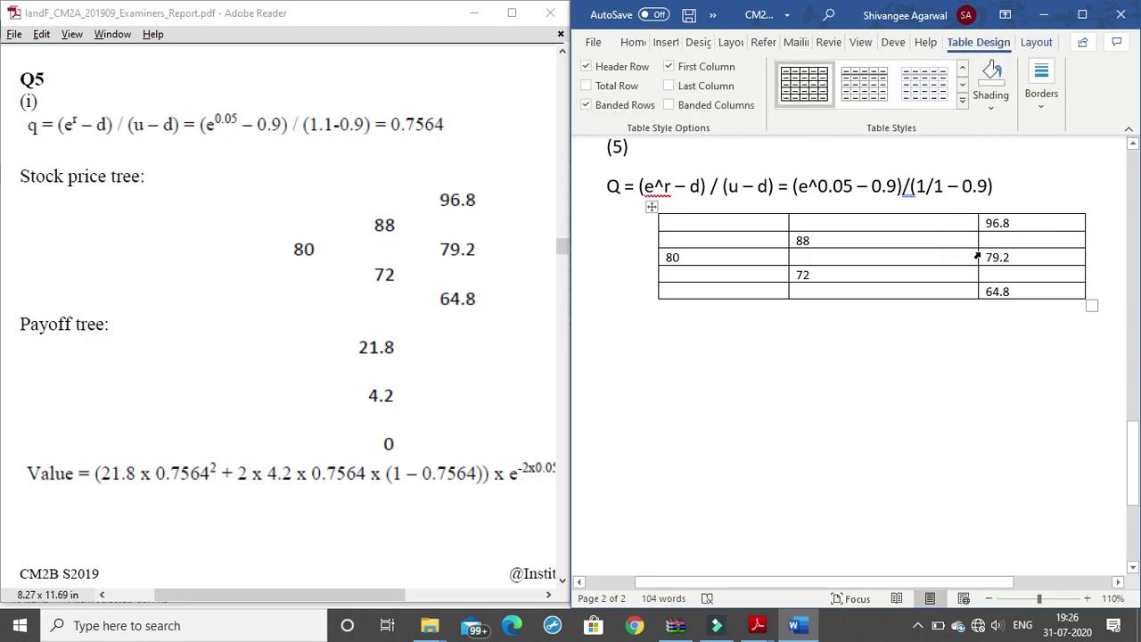
drag(976, 254, 849, 258)
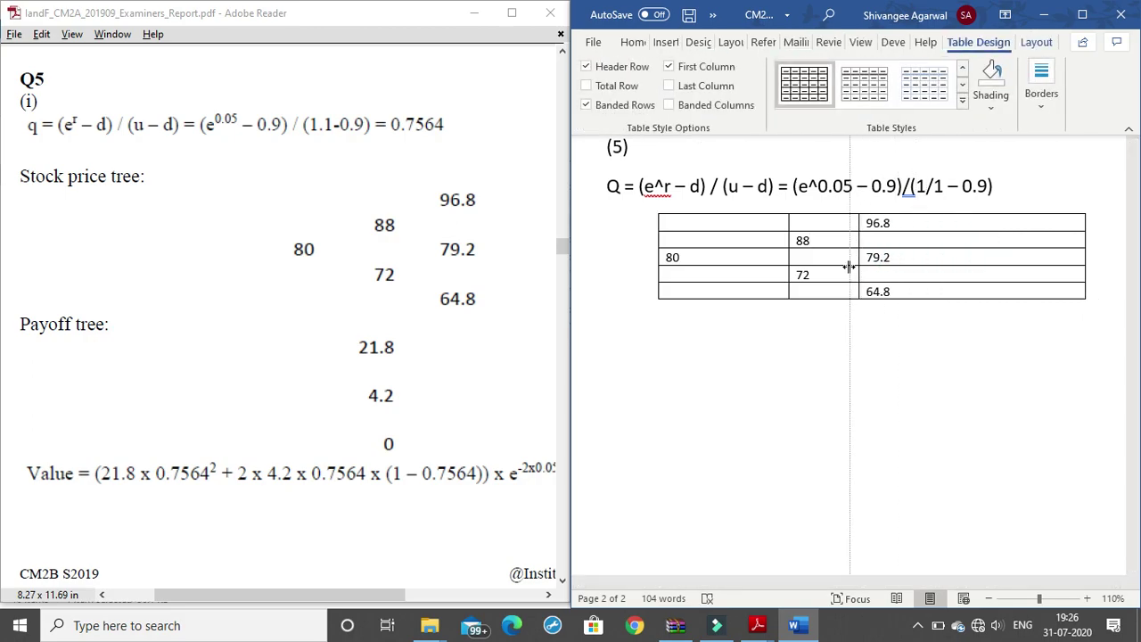
drag(1082, 249, 941, 257)
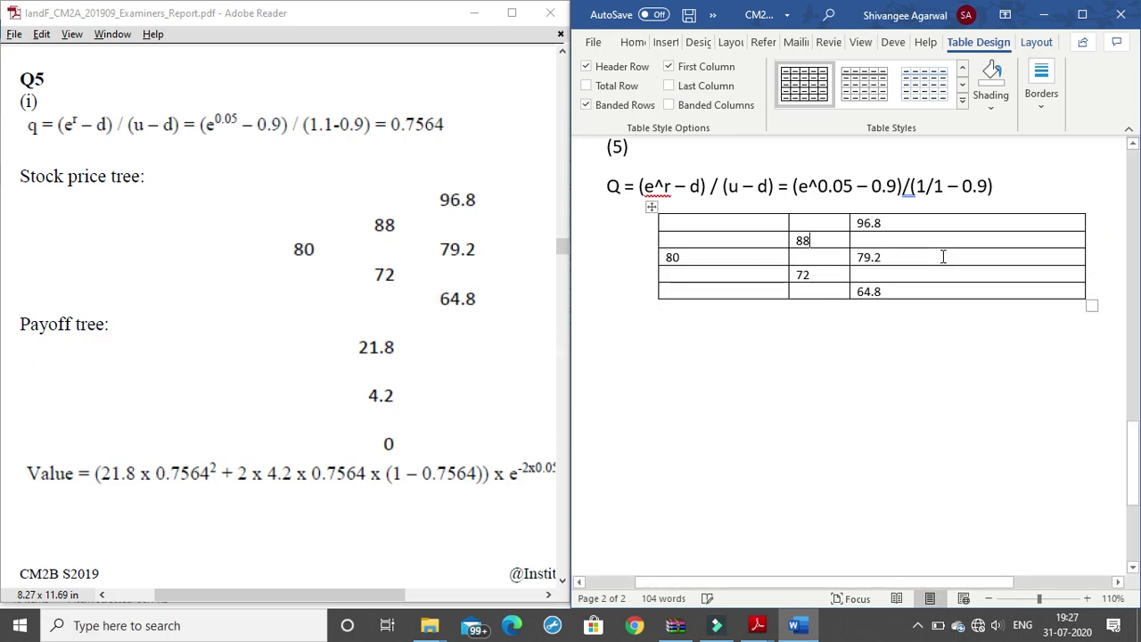
drag(1084, 256, 892, 262)
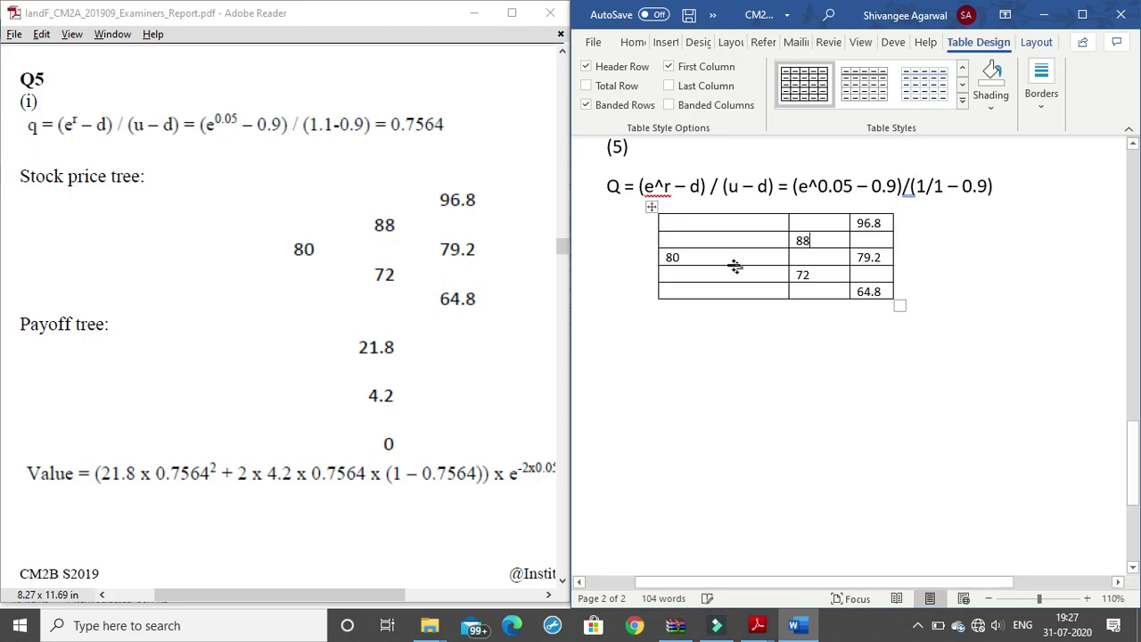
mouse_move(658, 249)
drag(657, 240, 753, 239)
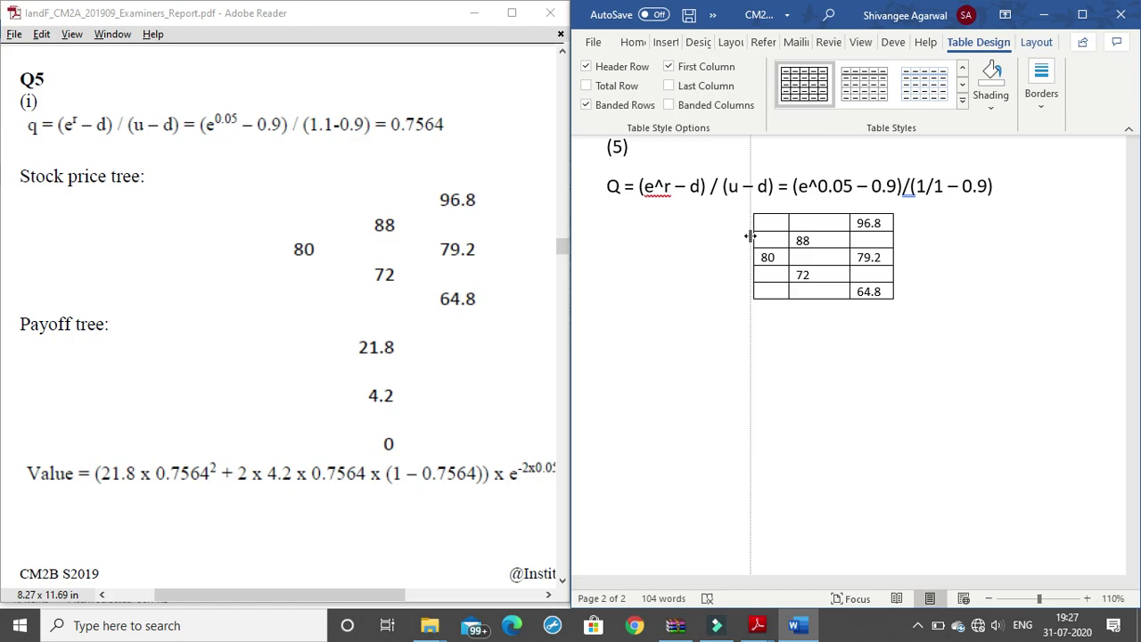
mouse_move(849, 241)
mouse_down()
mouse_move(831, 241)
mouse_move(885, 242)
mouse_up()
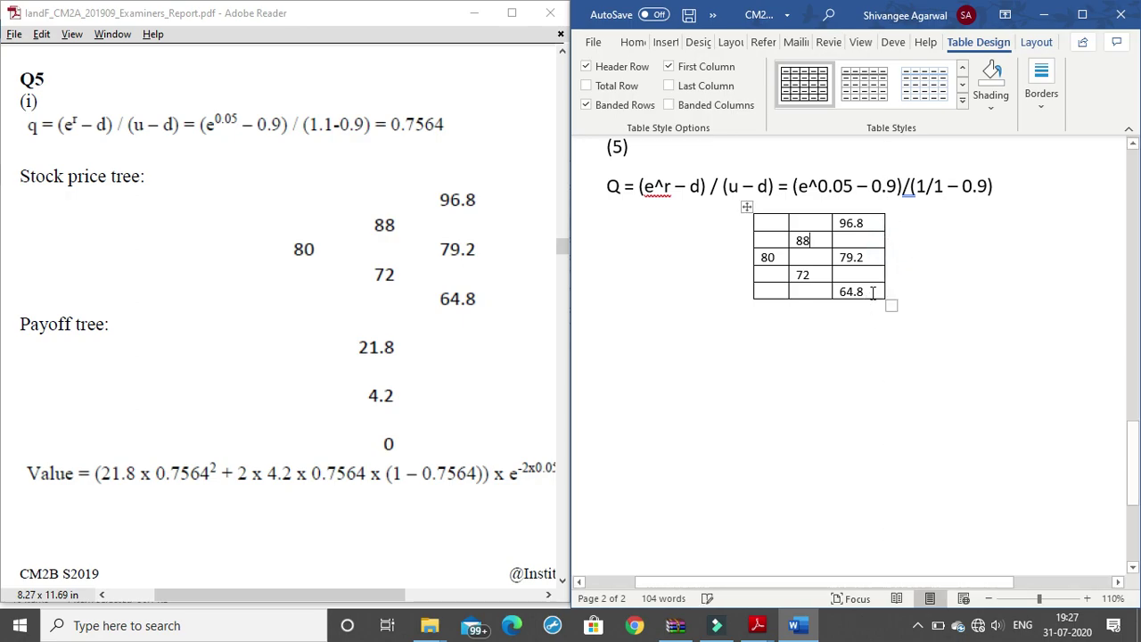
click(747, 207)
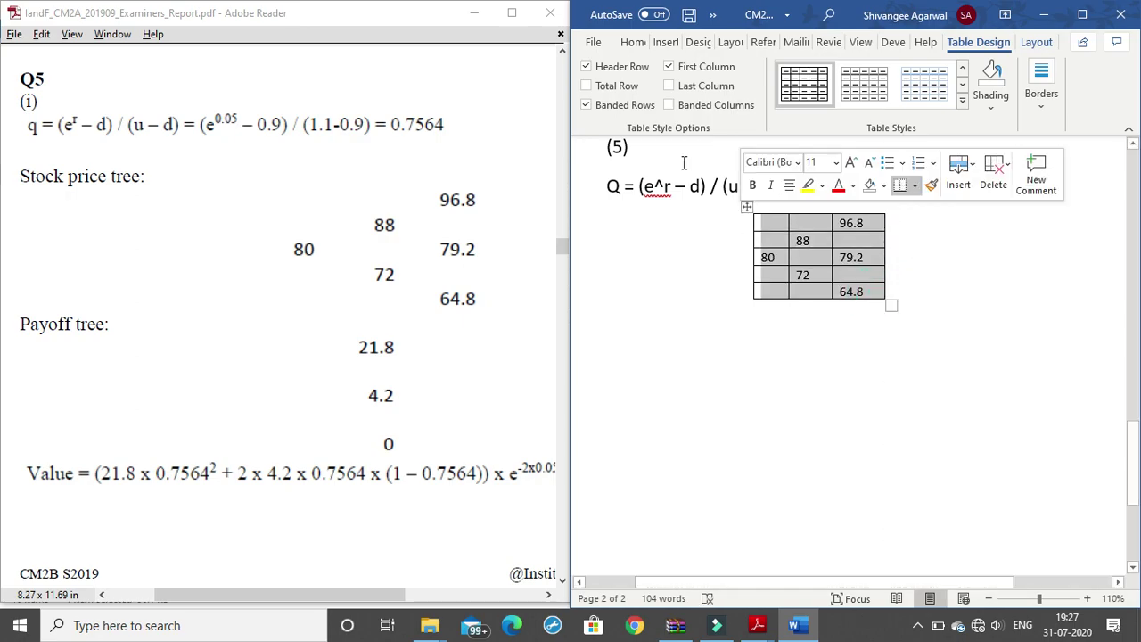
- Bold the selected tree numbers and grow them to 16 pt
click(594, 43)
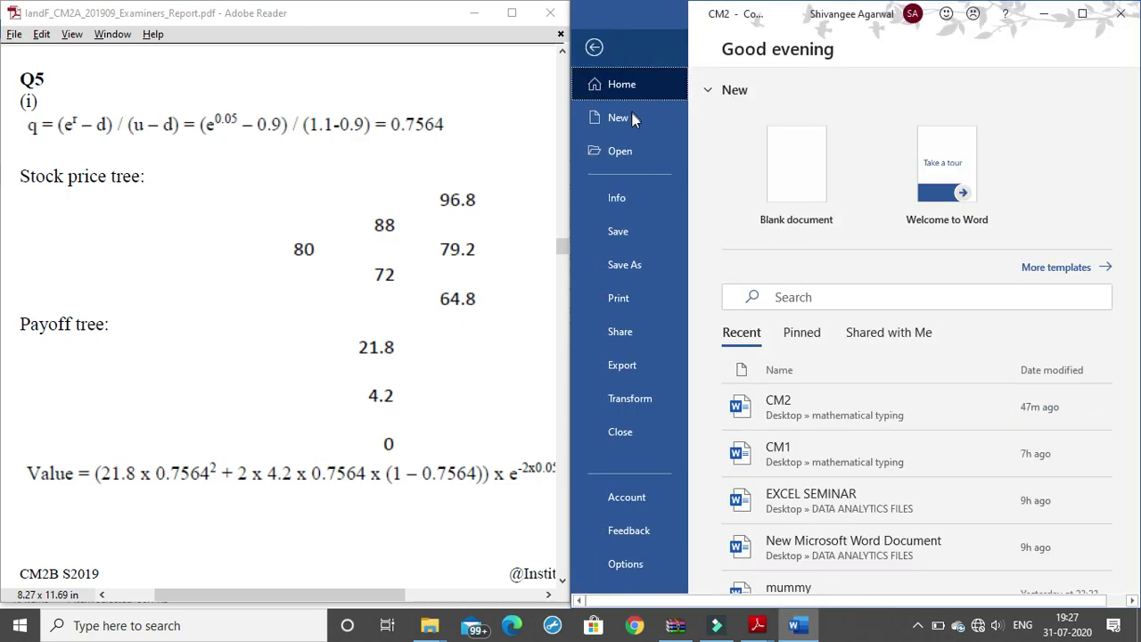
click(594, 47)
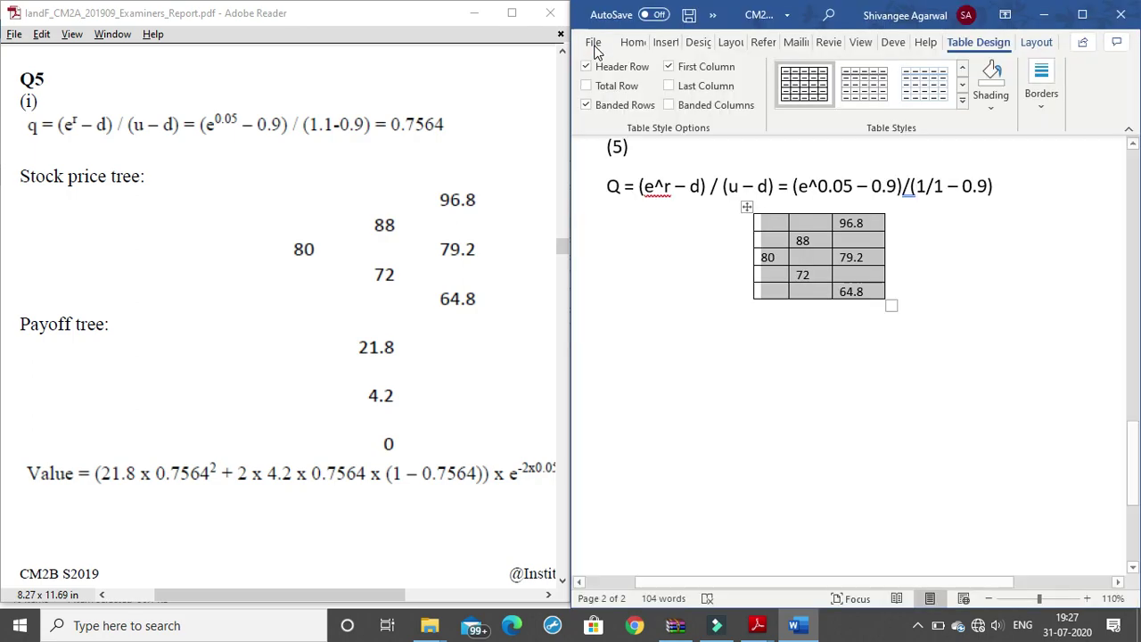
click(633, 43)
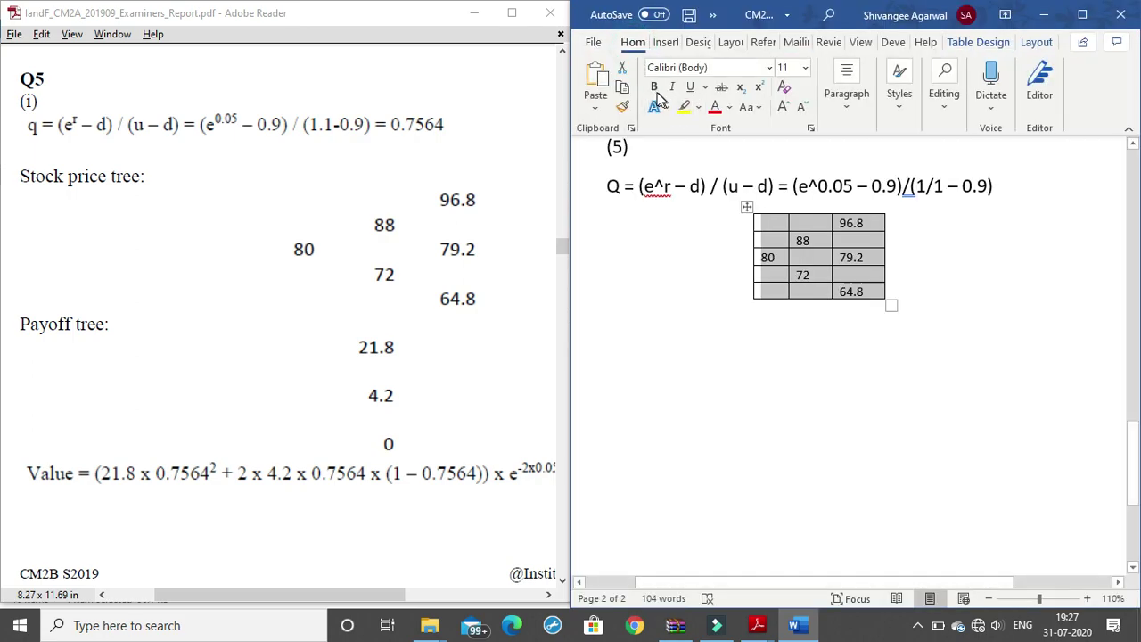
click(653, 89)
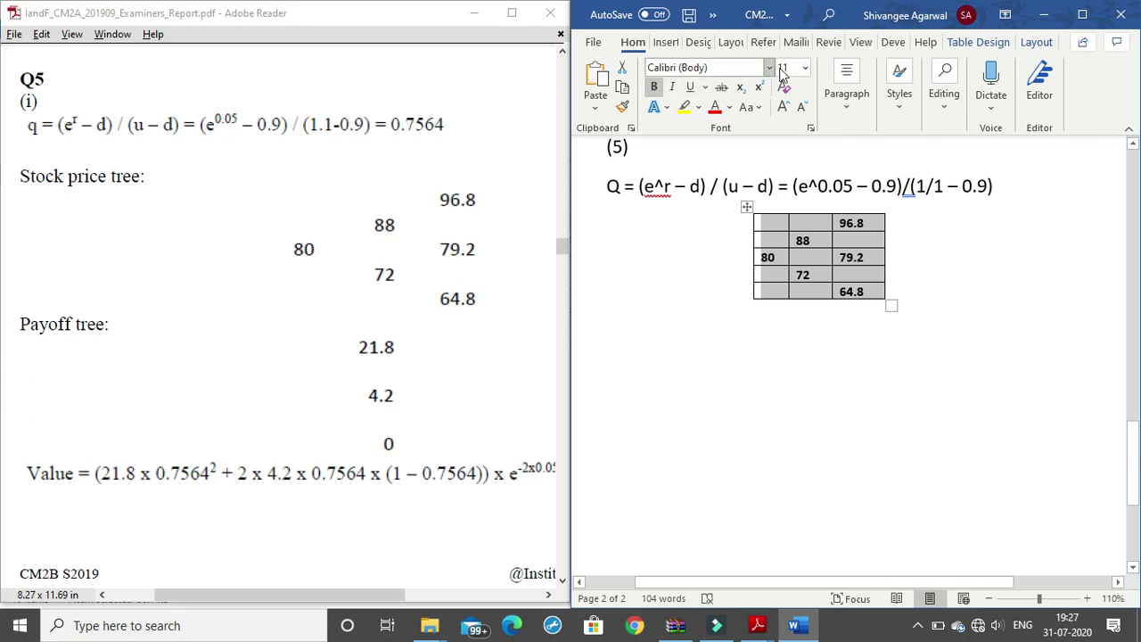
click(783, 107)
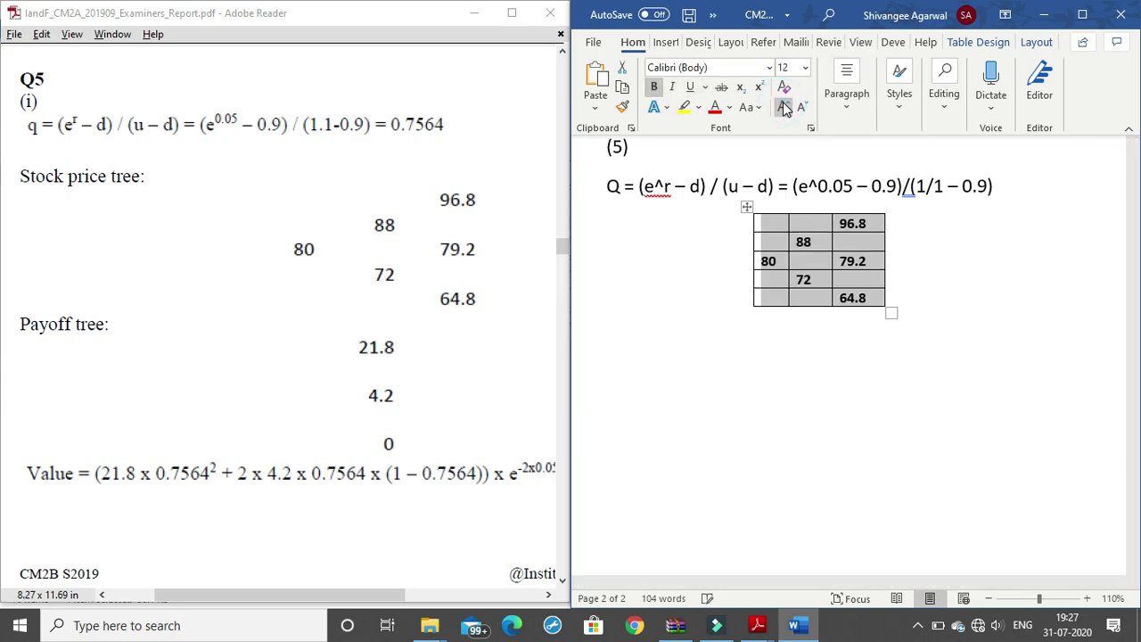
click(783, 107)
click(783, 107)
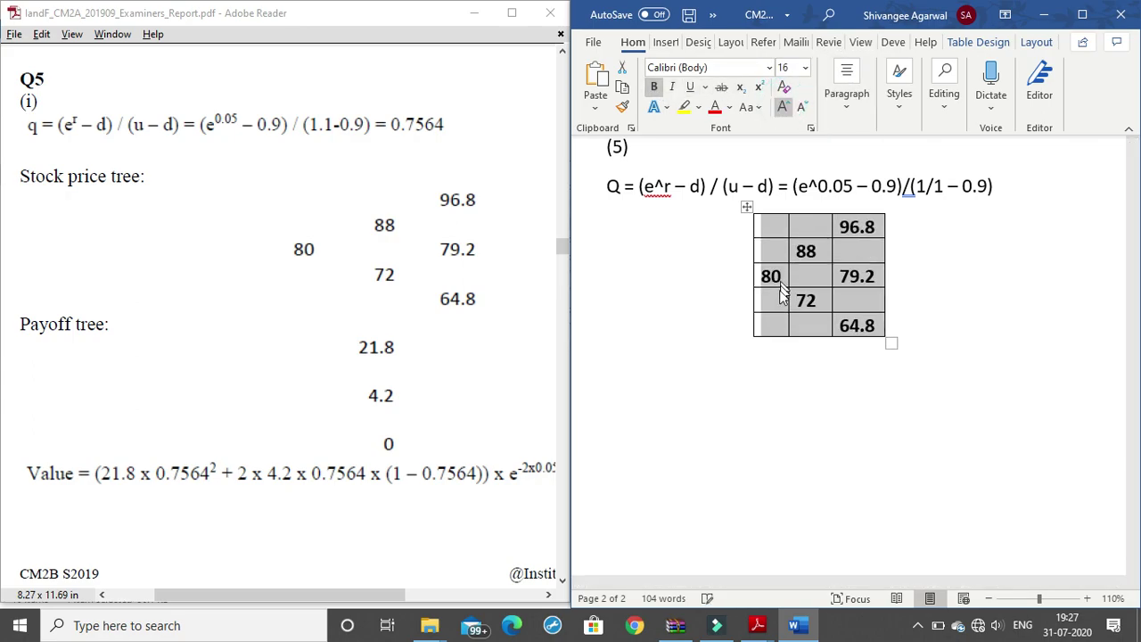
click(679, 346)
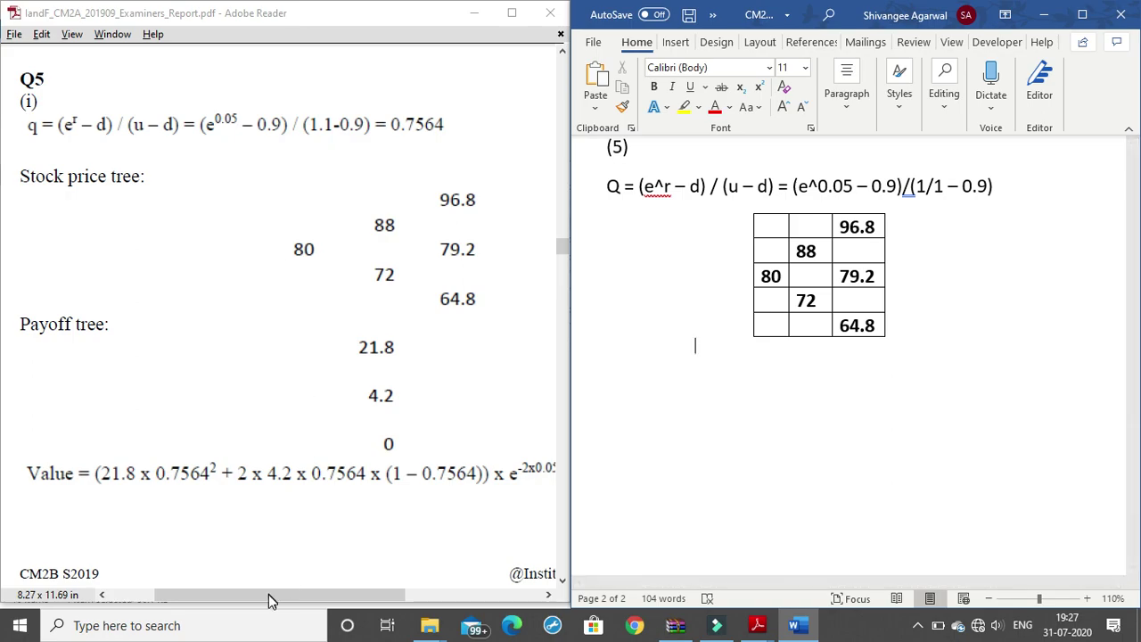
mouse_move(225, 596)
mouse_down()
mouse_move(198, 595)
mouse_move(245, 595)
mouse_up()
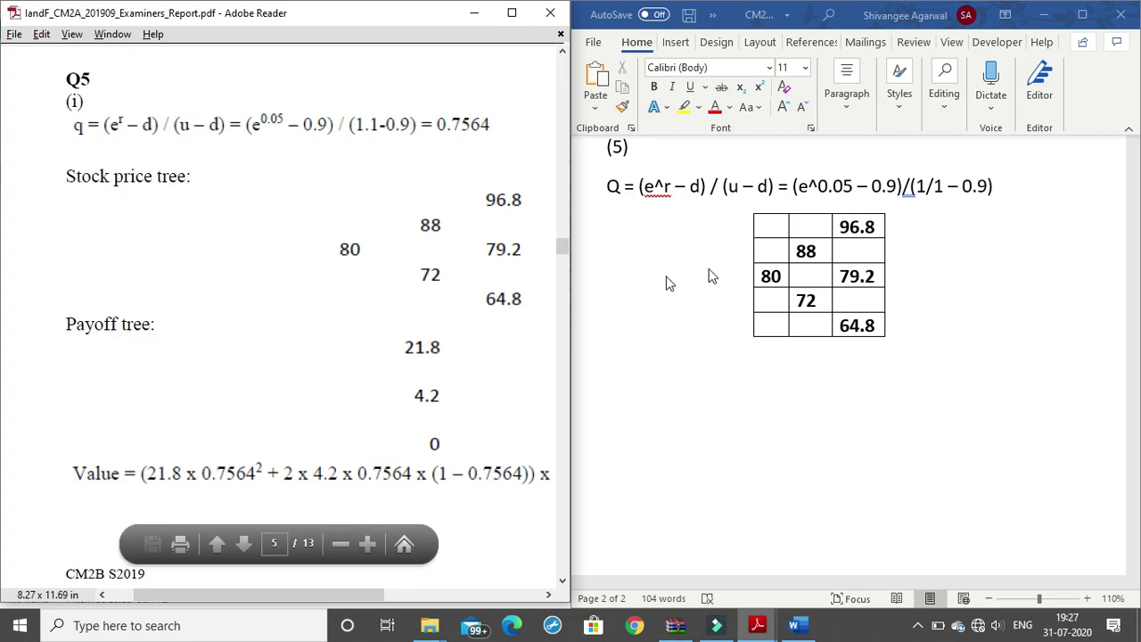
click(851, 227)
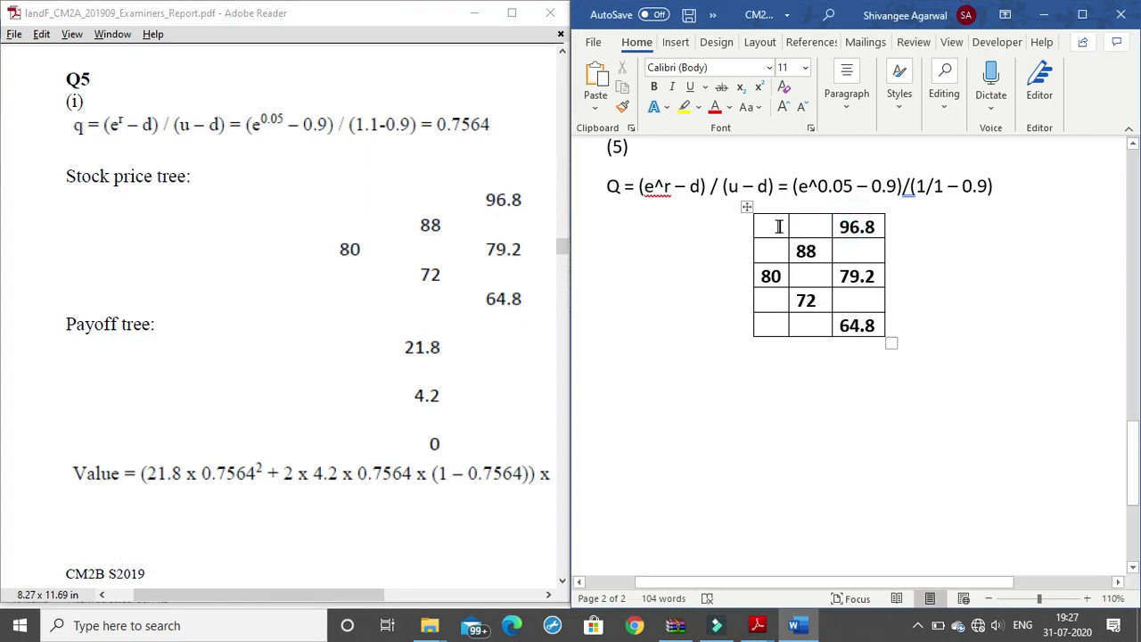
- Paste a copy of the stock price table below the original
click(747, 208)
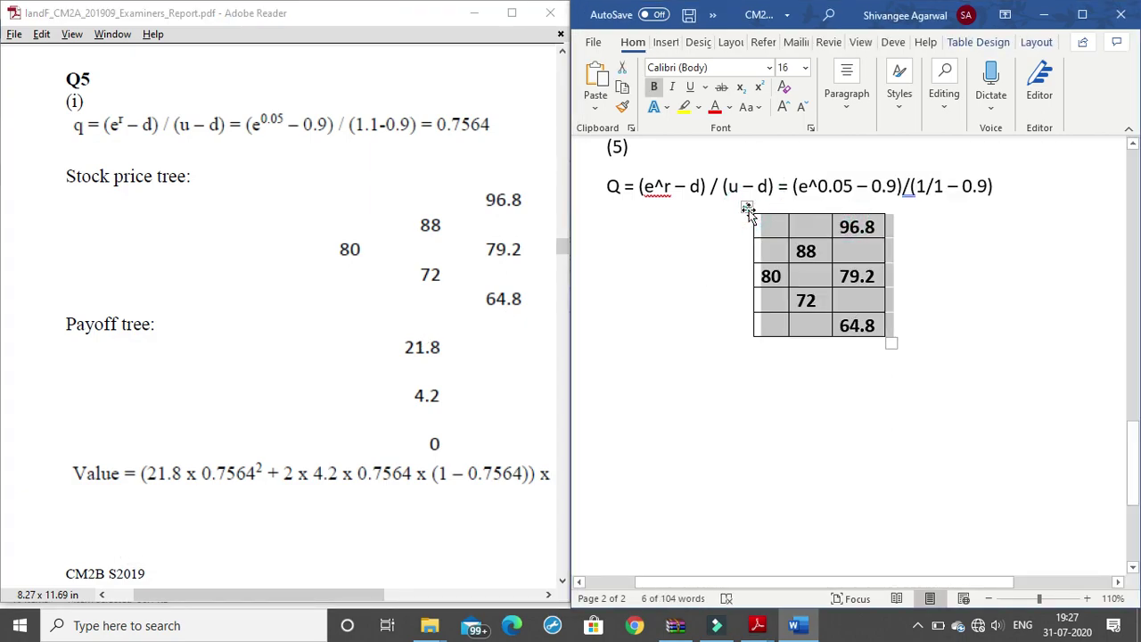
click(796, 357)
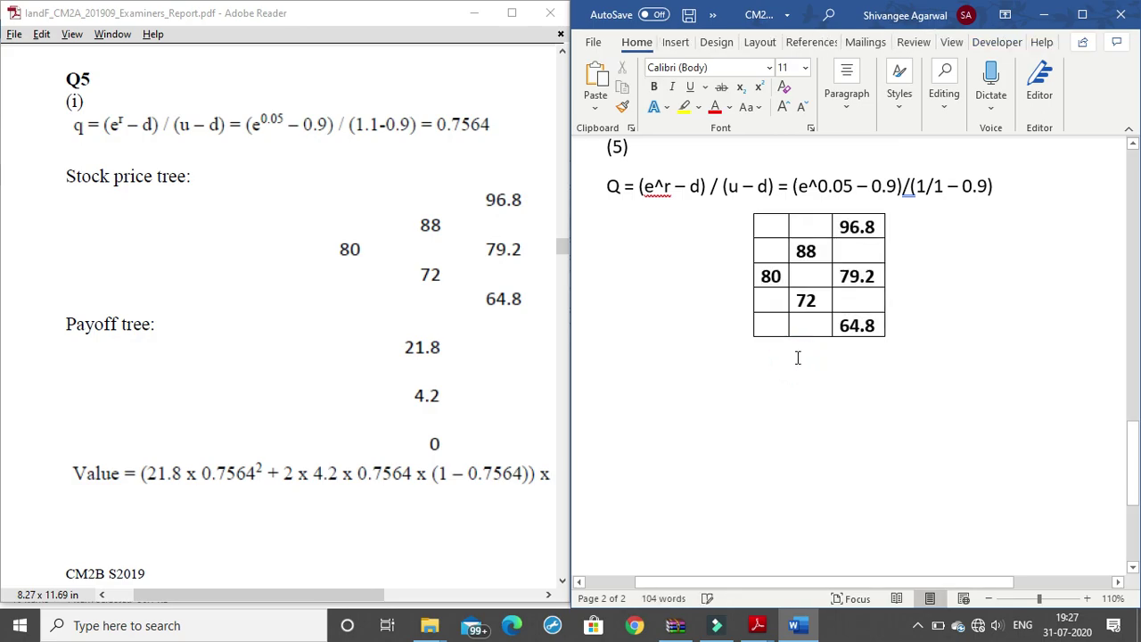
text(96.8 	88	 80		79.2 	72	 		64.8)
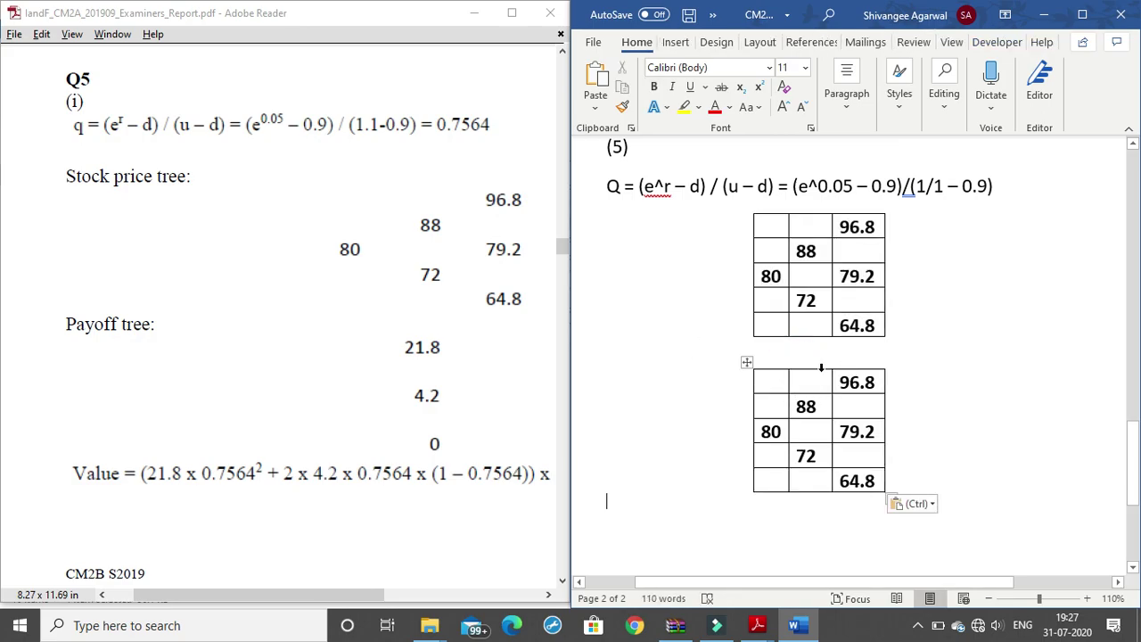
- Delete the copied table's third and middle columns, leaving a single column
drag(772, 378, 806, 378)
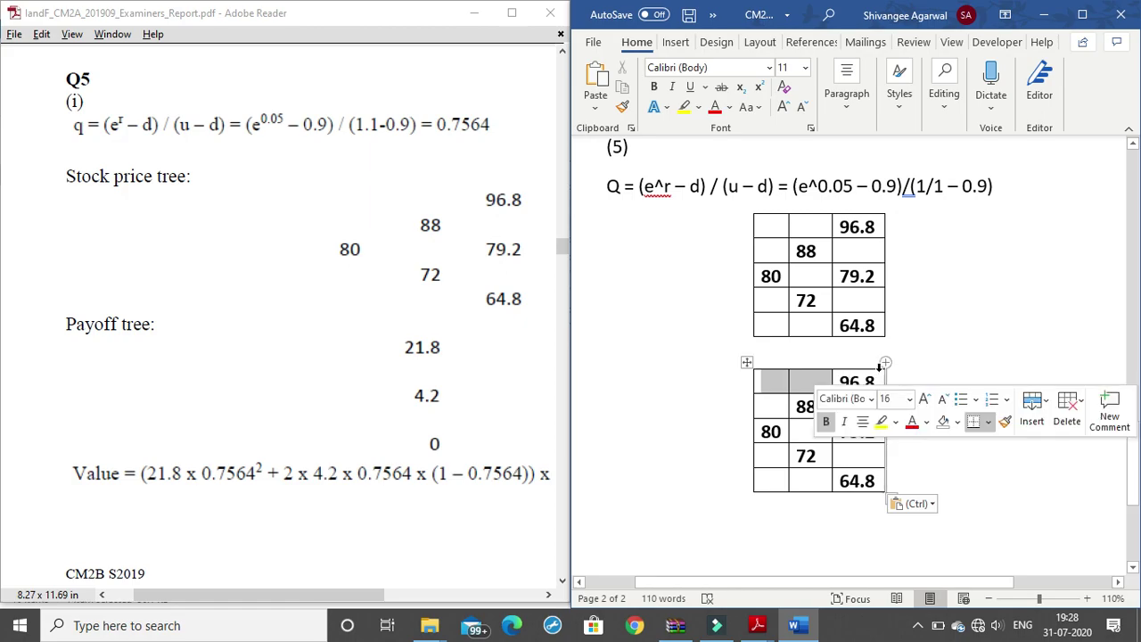
click(879, 367)
drag(858, 378, 824, 377)
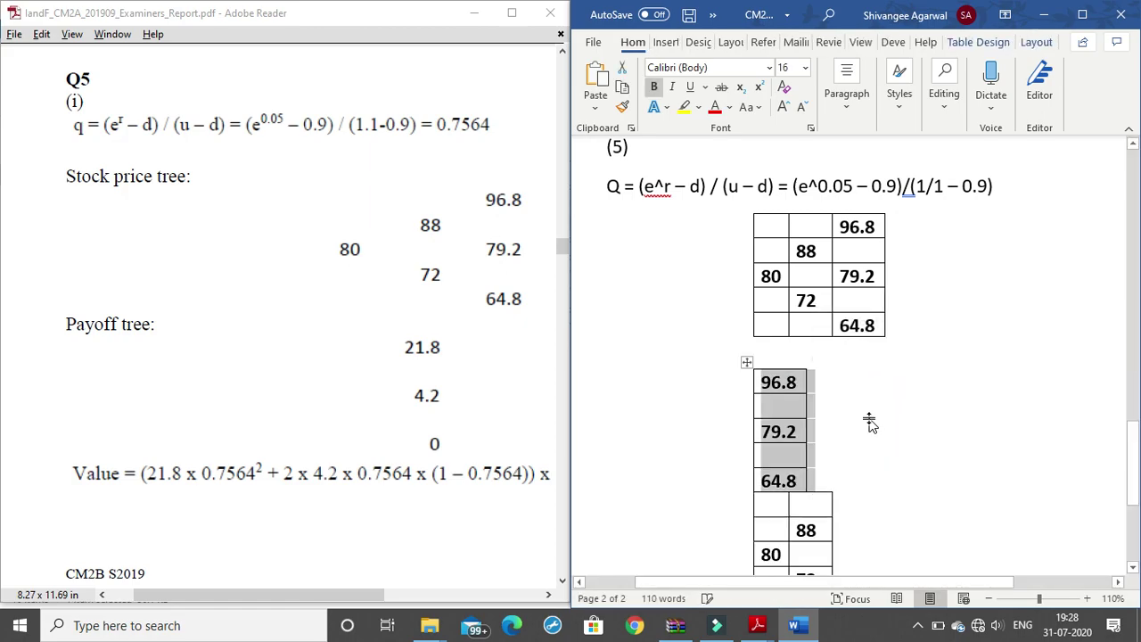
key(ctrl+z)
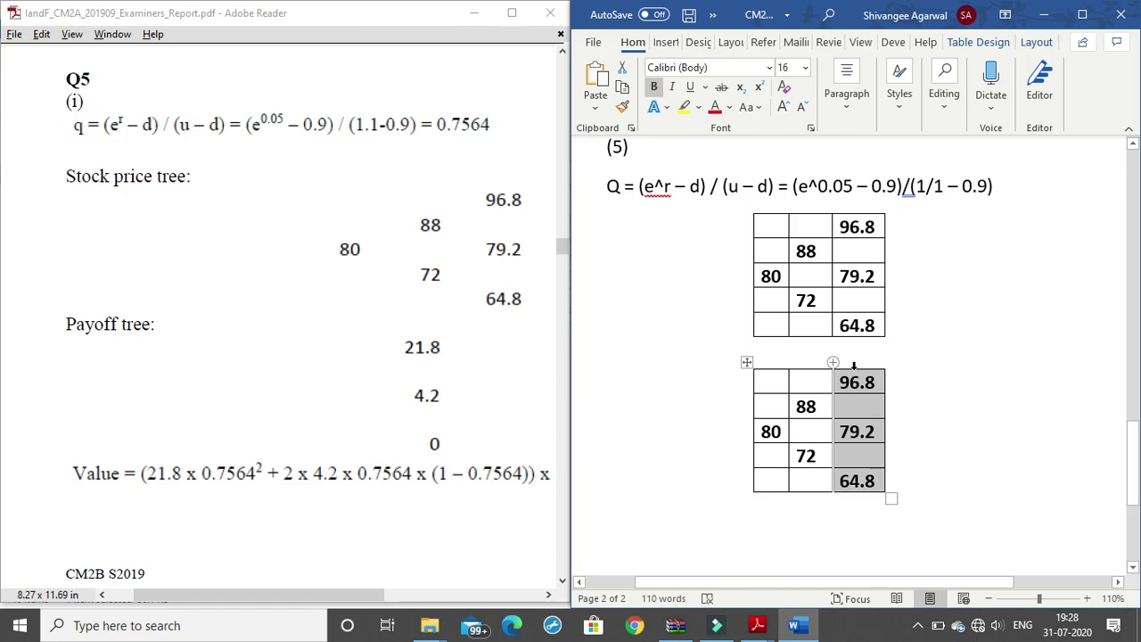
key(BackSpace)
click(812, 366)
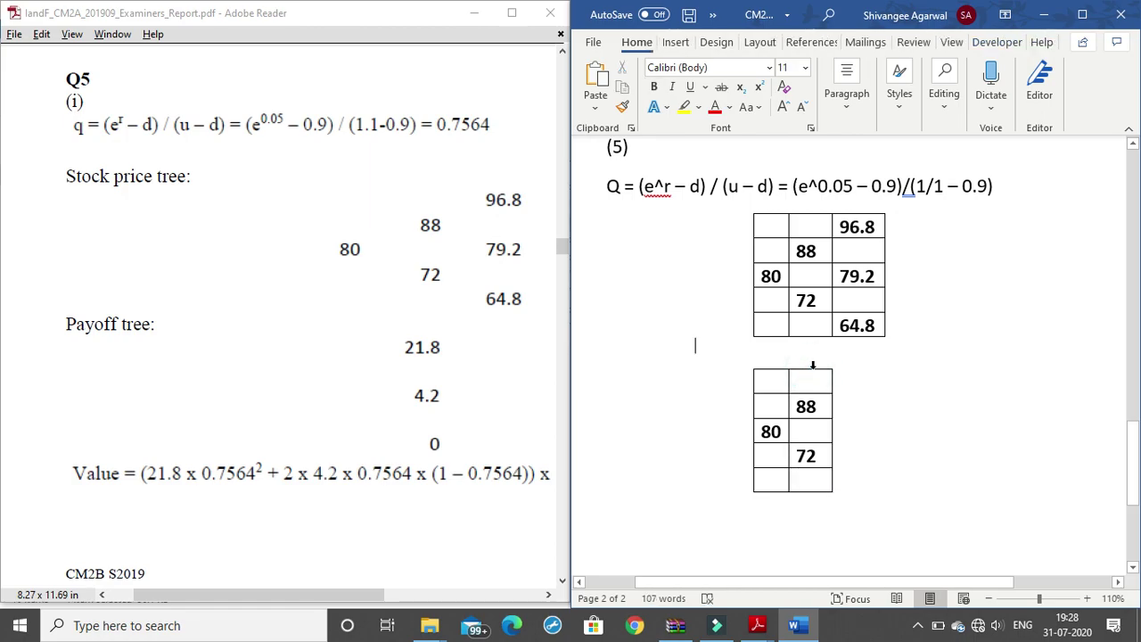
click(816, 367)
key(BackSpace)
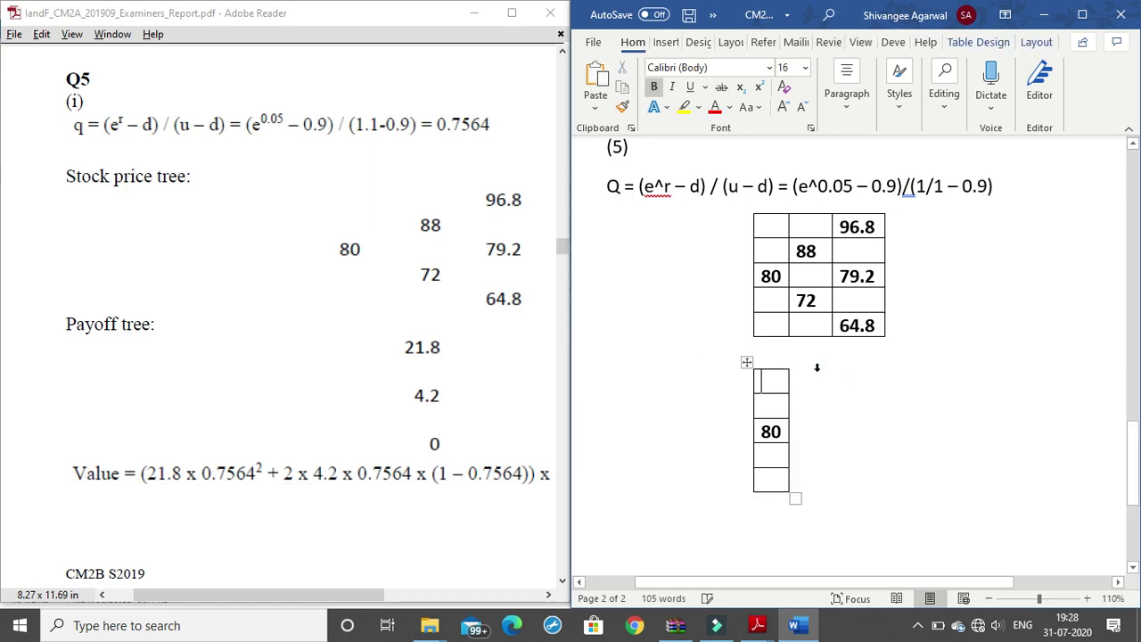
- Clear the 80 and remove the bottom row, leaving four empty cells
click(771, 385)
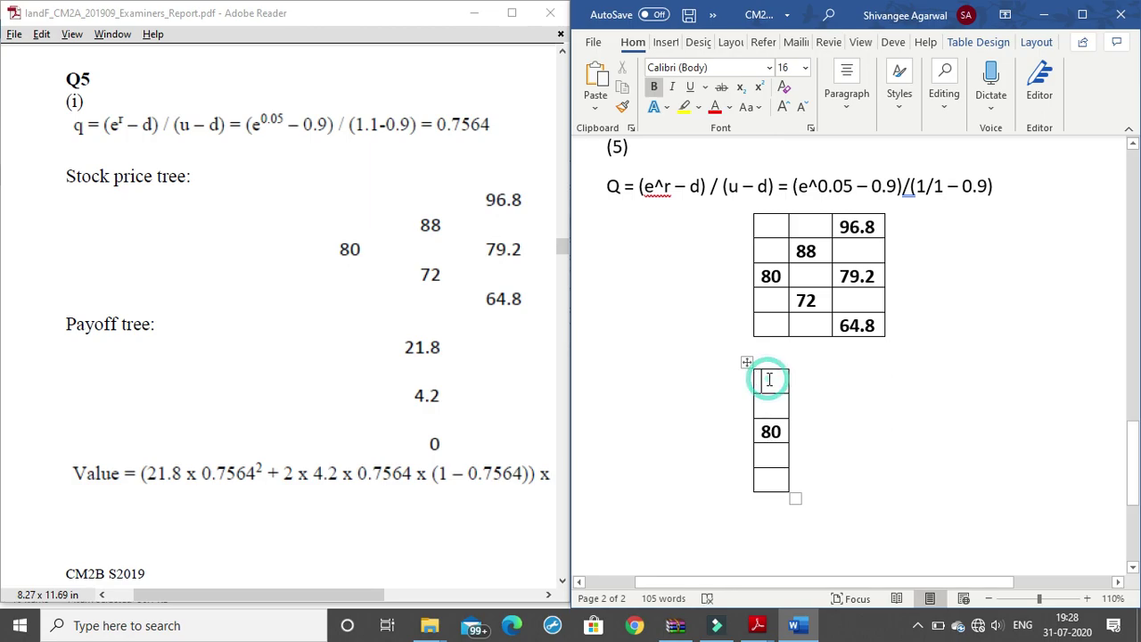
double_click(781, 432)
key(BackSpace)
double_click(777, 482)
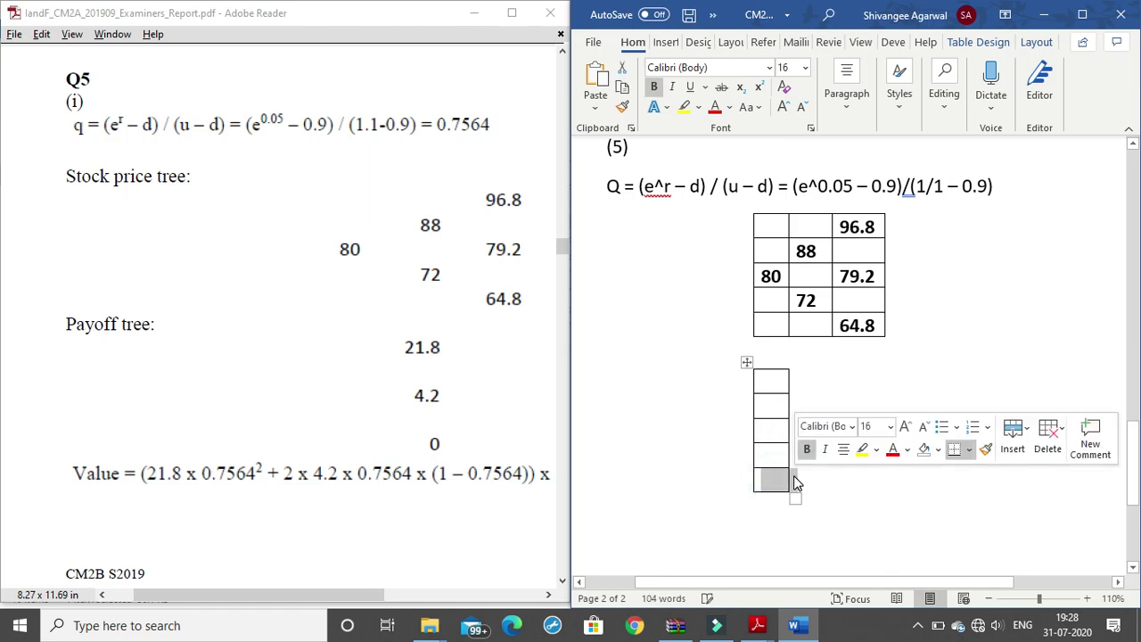
key(BackSpace)
click(779, 380)
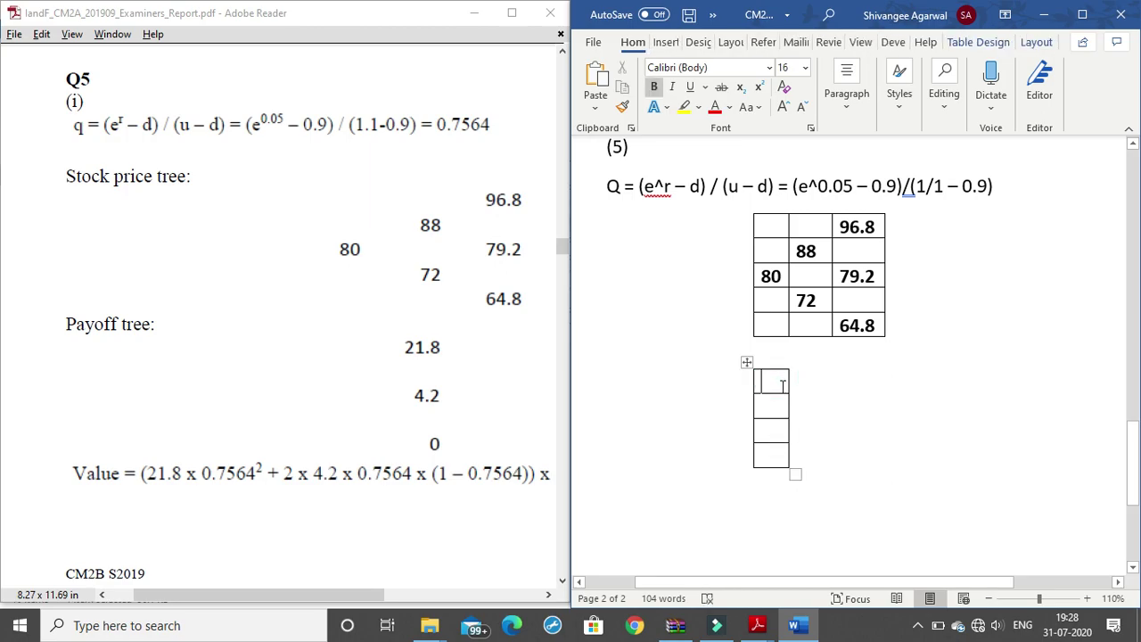
- Enter 21.8 in the payoff table's top cell and add an empty row after 64.8 in the stock price table
text(2)
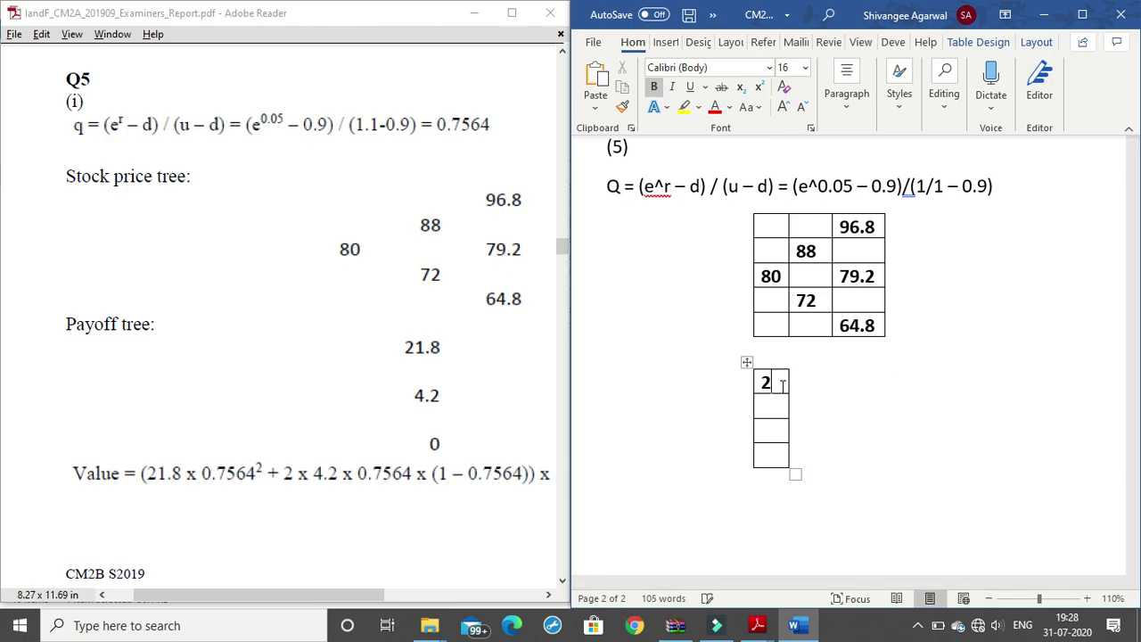
text(1.8)
key(Return)
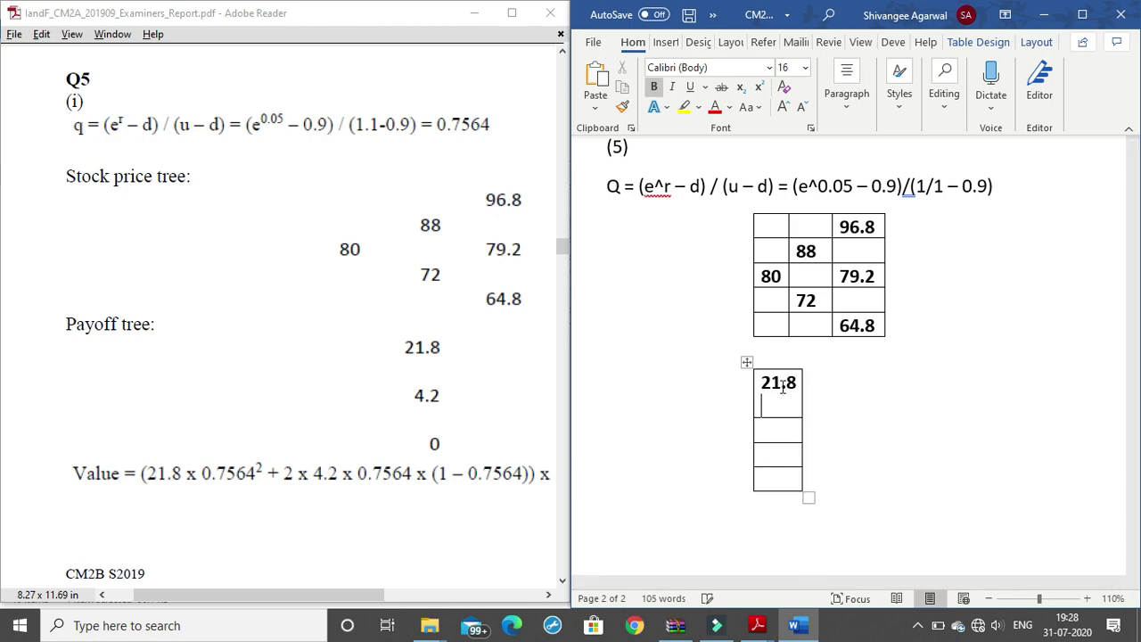
key(BackSpace)
click(878, 323)
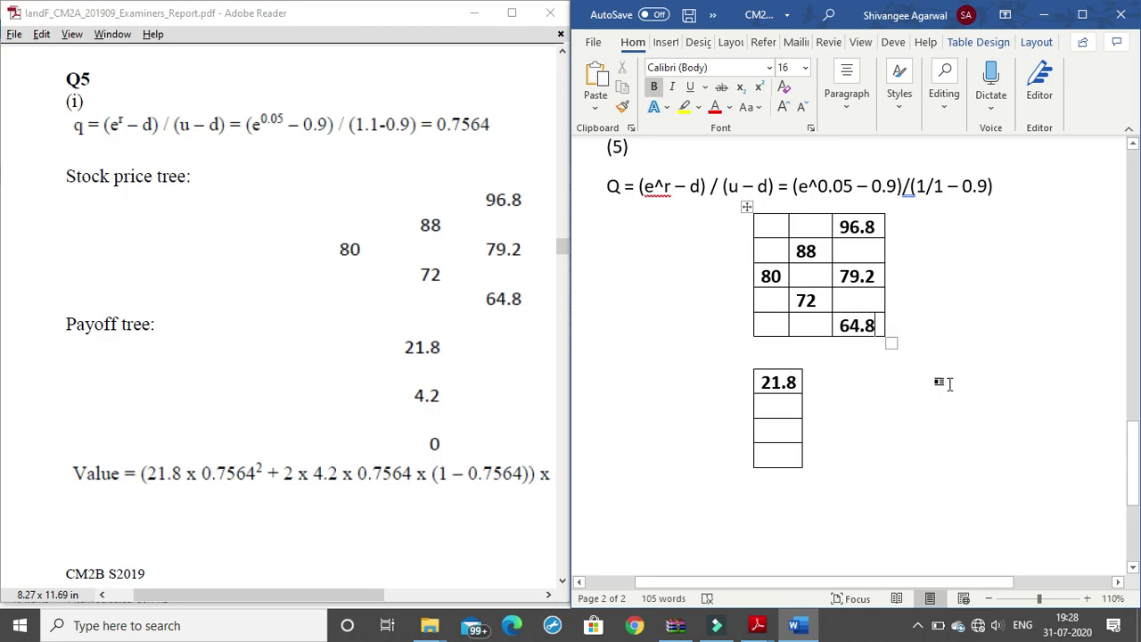
key(Tab)
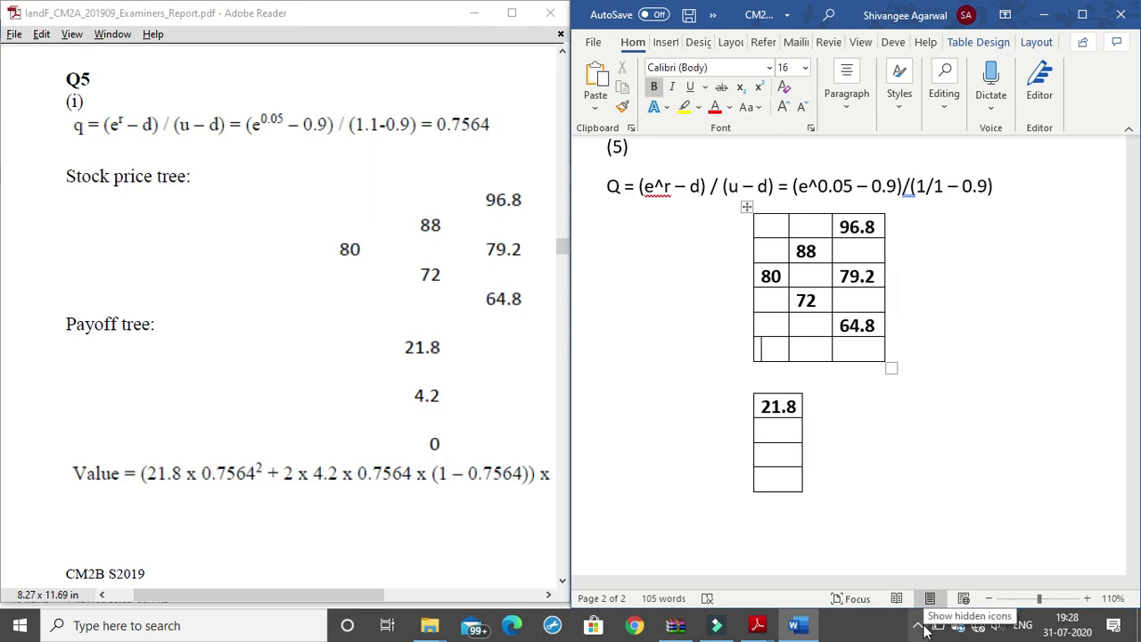
- Append another empty row to the bottom of the stock price tree table
click(918, 627)
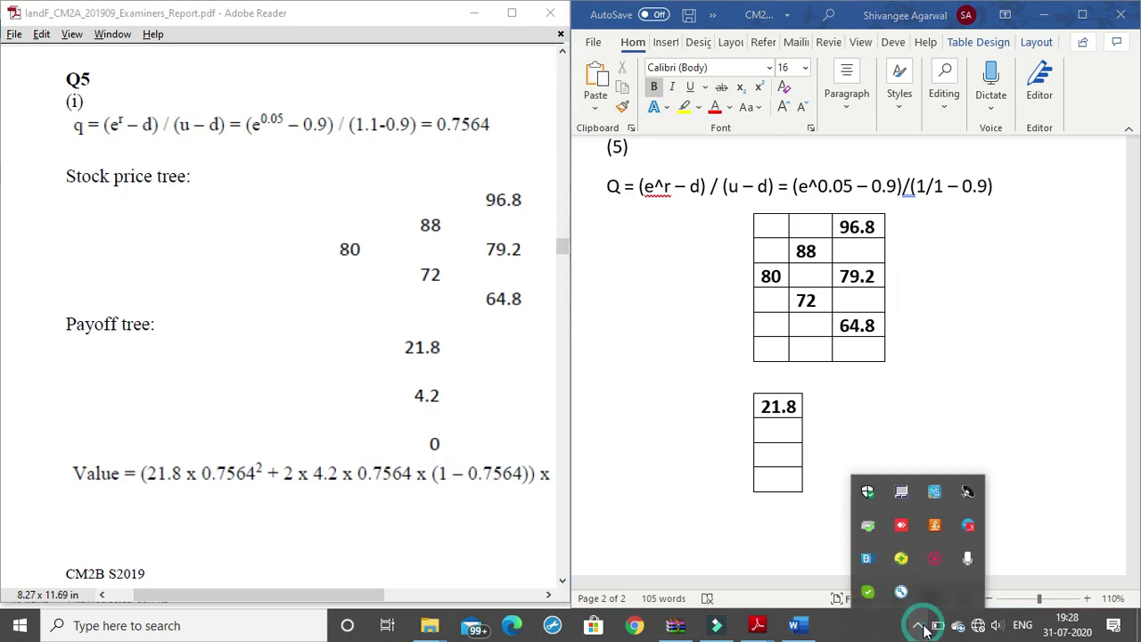
click(939, 568)
click(834, 332)
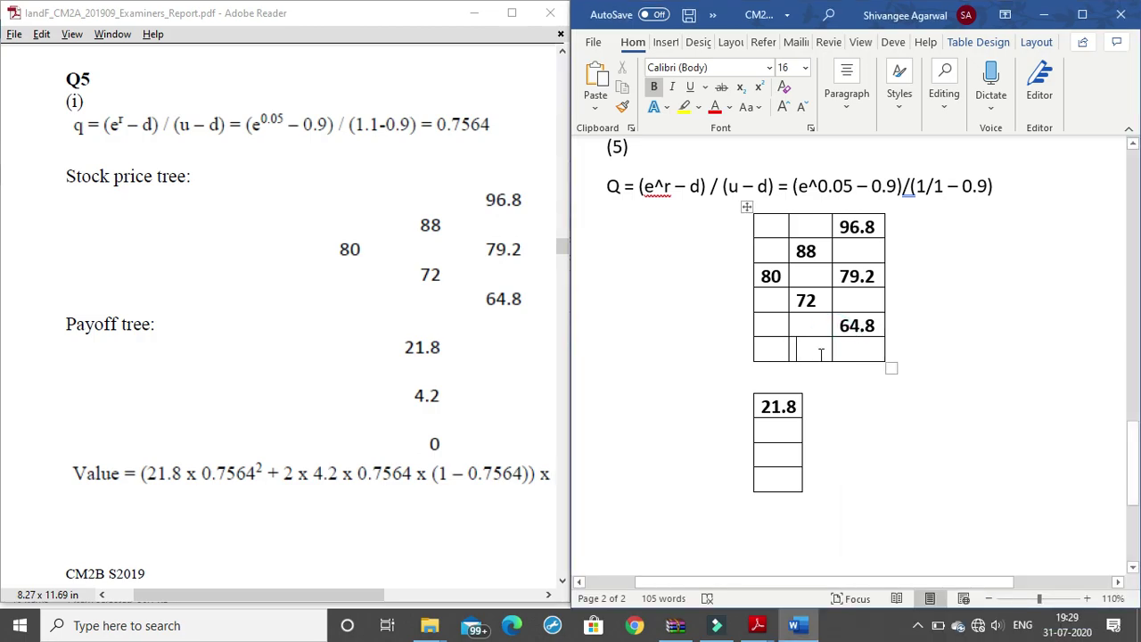
key(Tab)
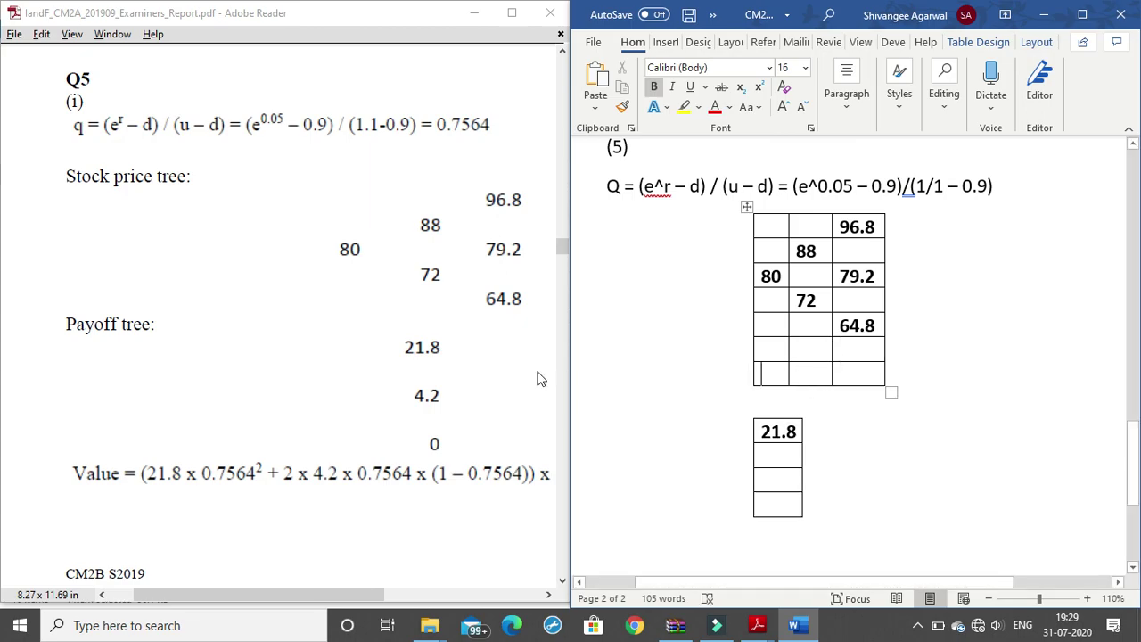
- Scroll the examiners' report and select parts of the value formula, including the multiplication sign
scroll(344, 323, down, 1)
scroll(339, 317, down, 3)
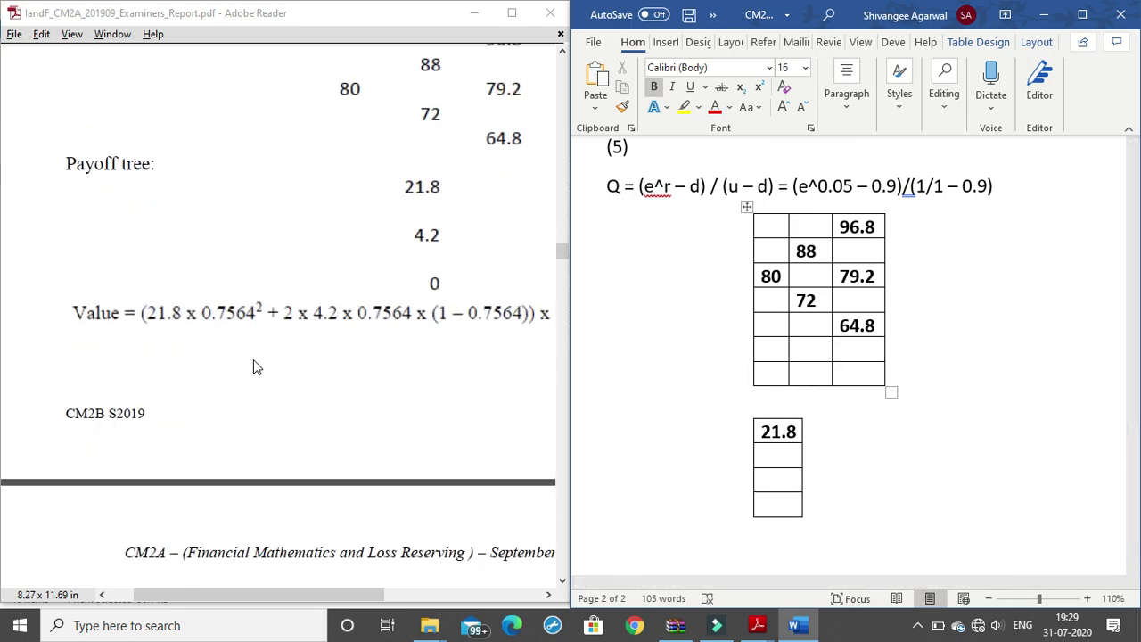
mouse_move(214, 392)
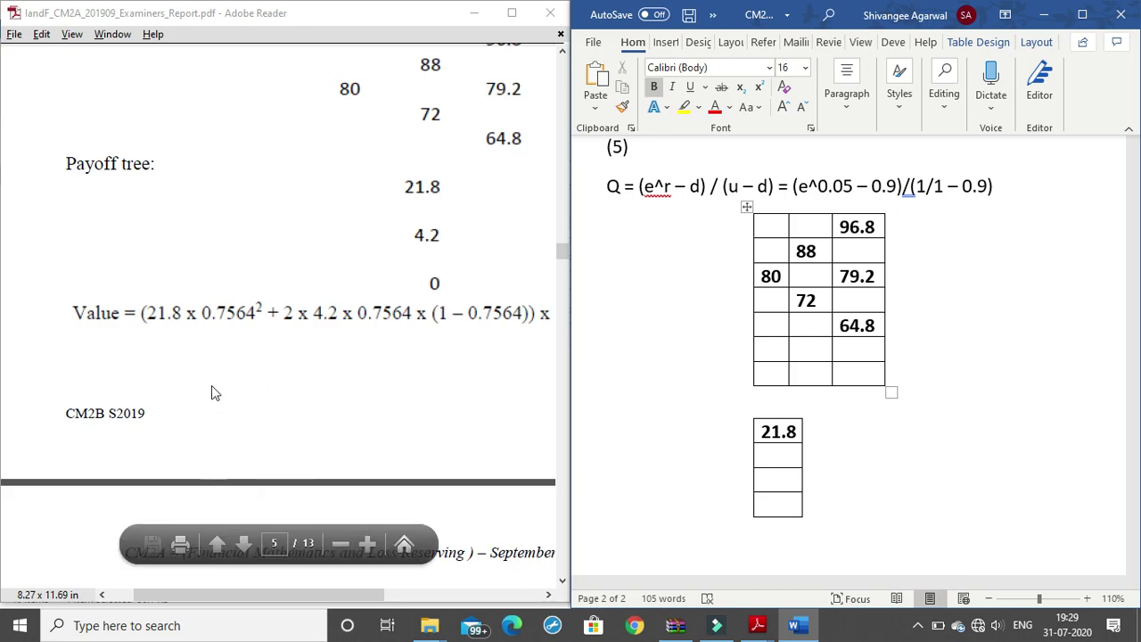
drag(277, 593, 304, 598)
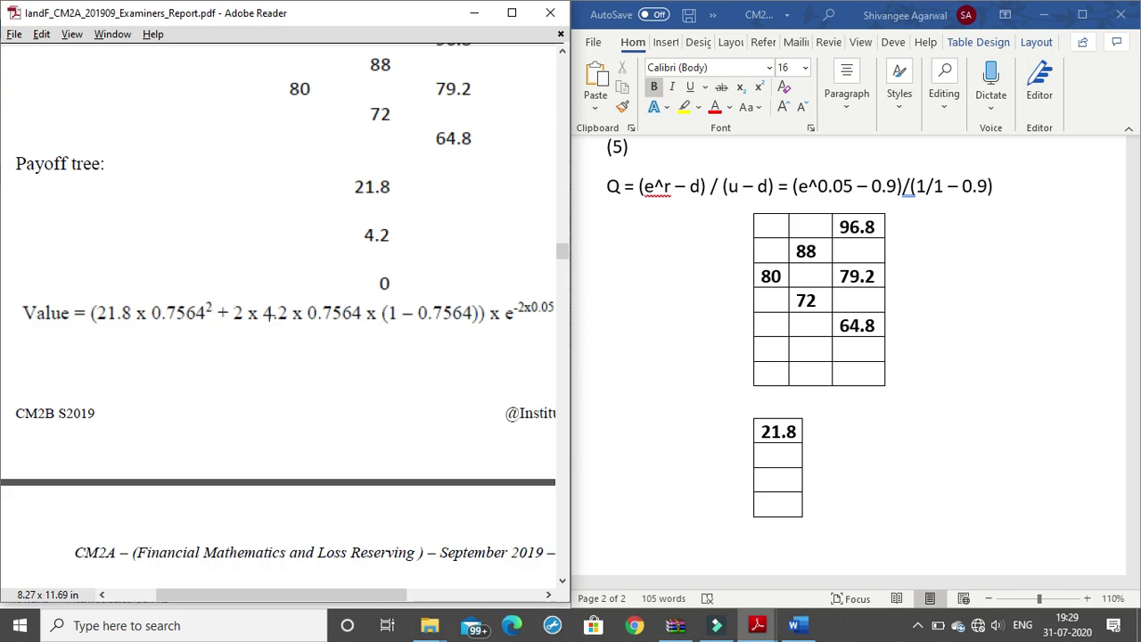
drag(317, 591, 354, 595)
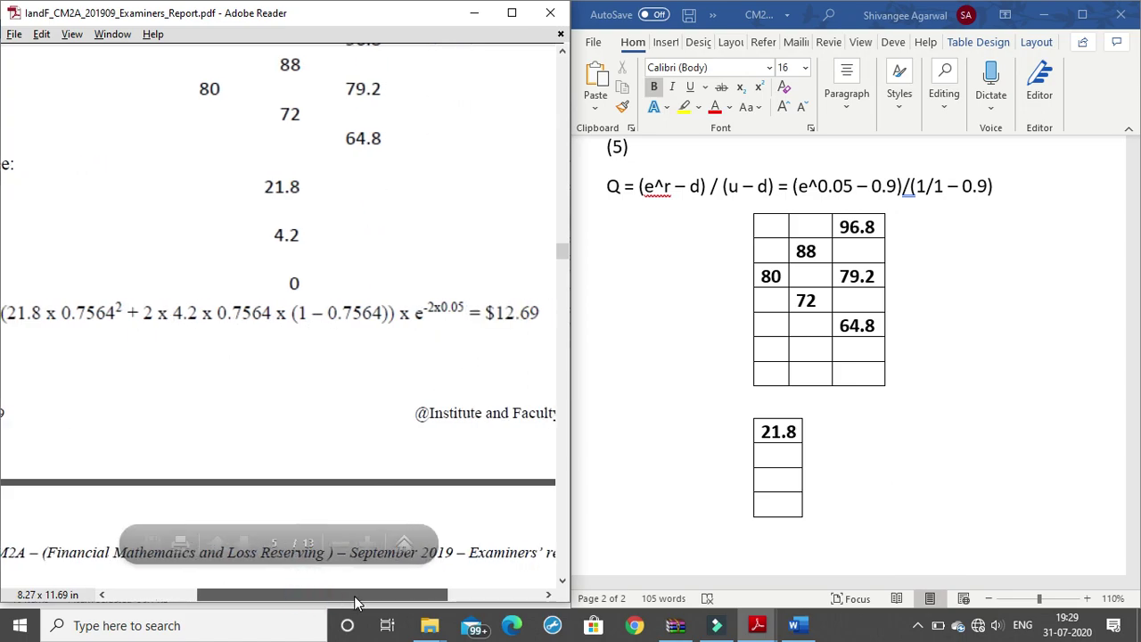
double_click(404, 313)
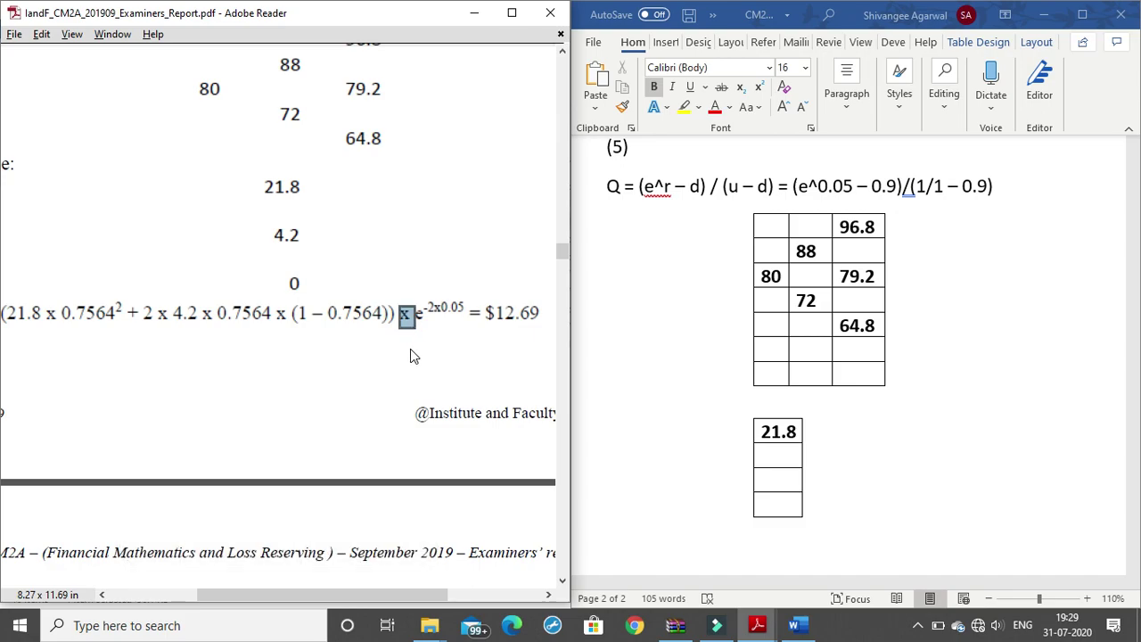
- Select the x e part of the report's value formula, then return to the Word notes
click(410, 345)
drag(395, 301, 423, 349)
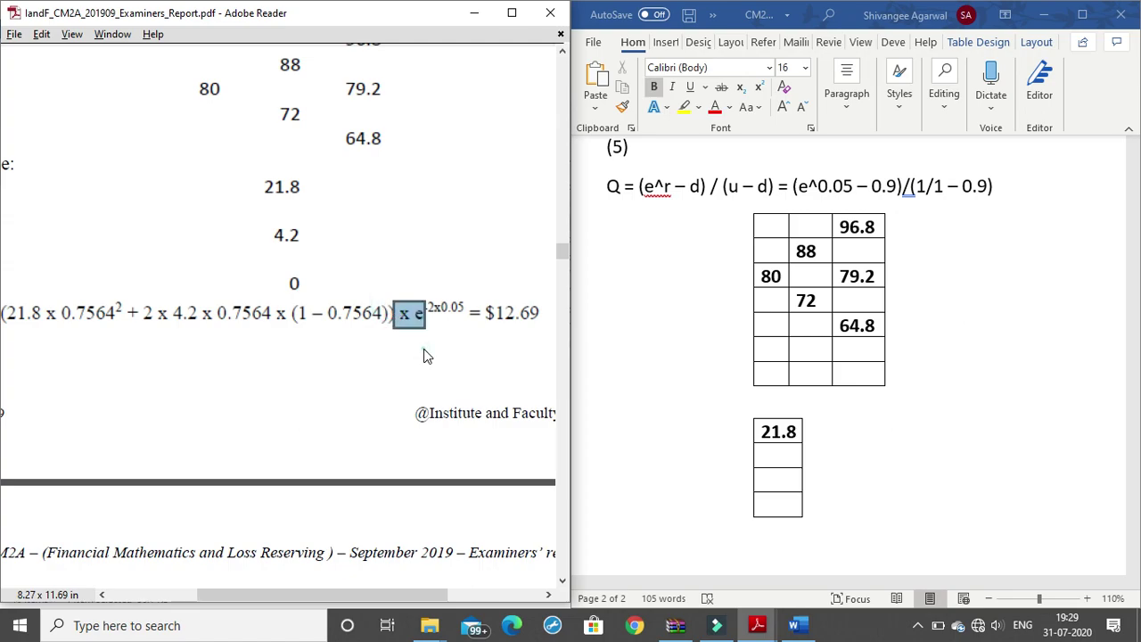
click(423, 349)
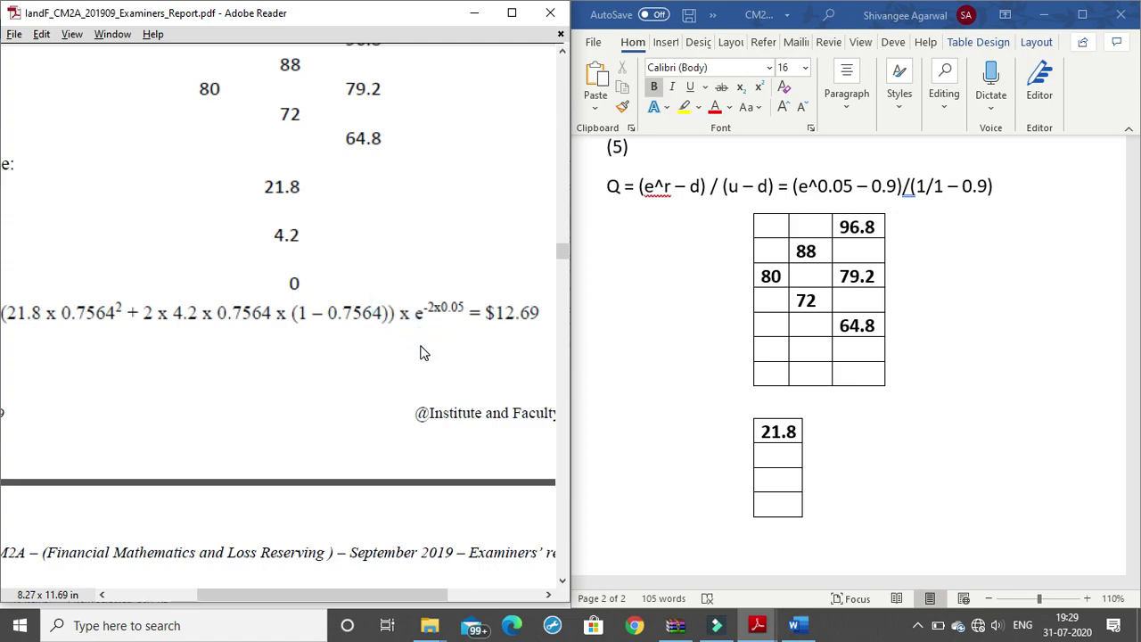
click(828, 436)
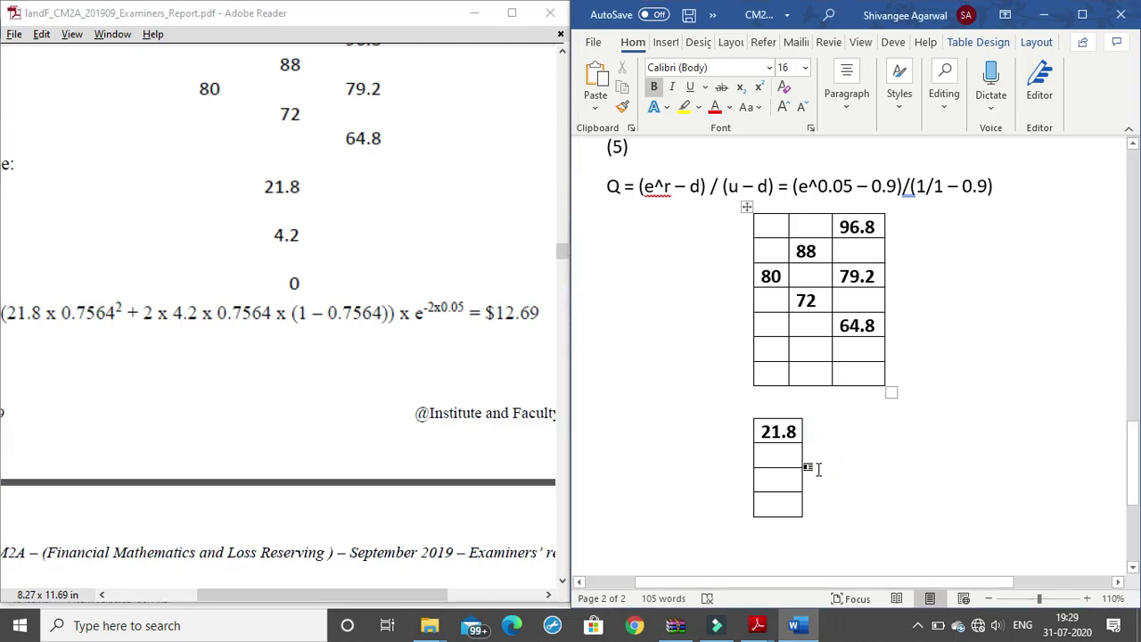
scroll(817, 469, down, 3)
- Below the payoff table, type a plain '* x' line in 18-point text
click(714, 310)
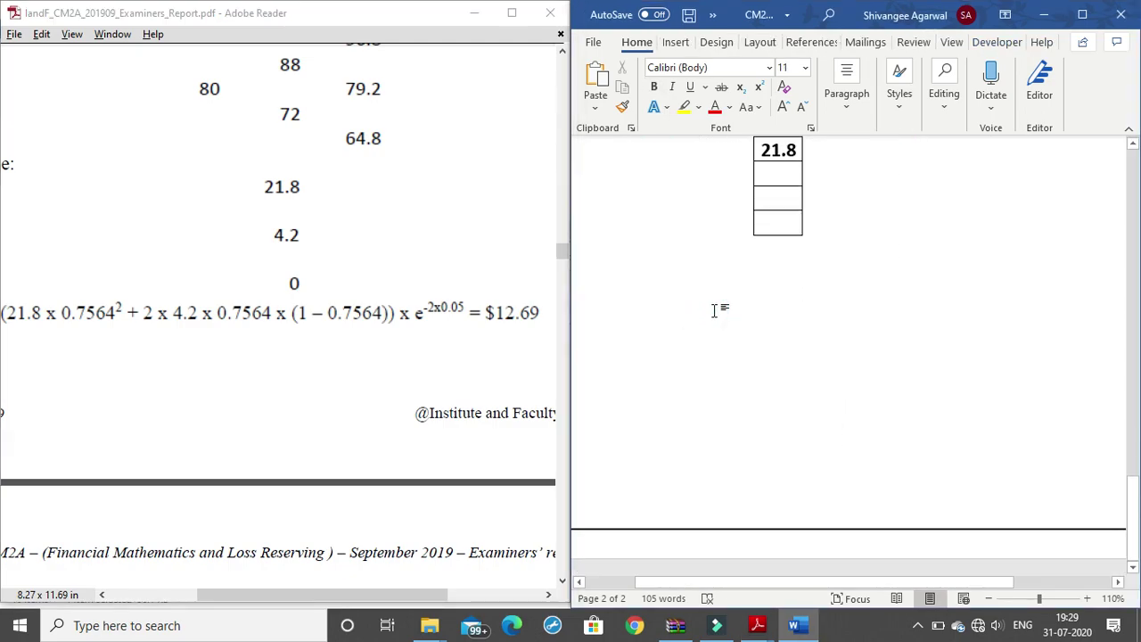
text(*)
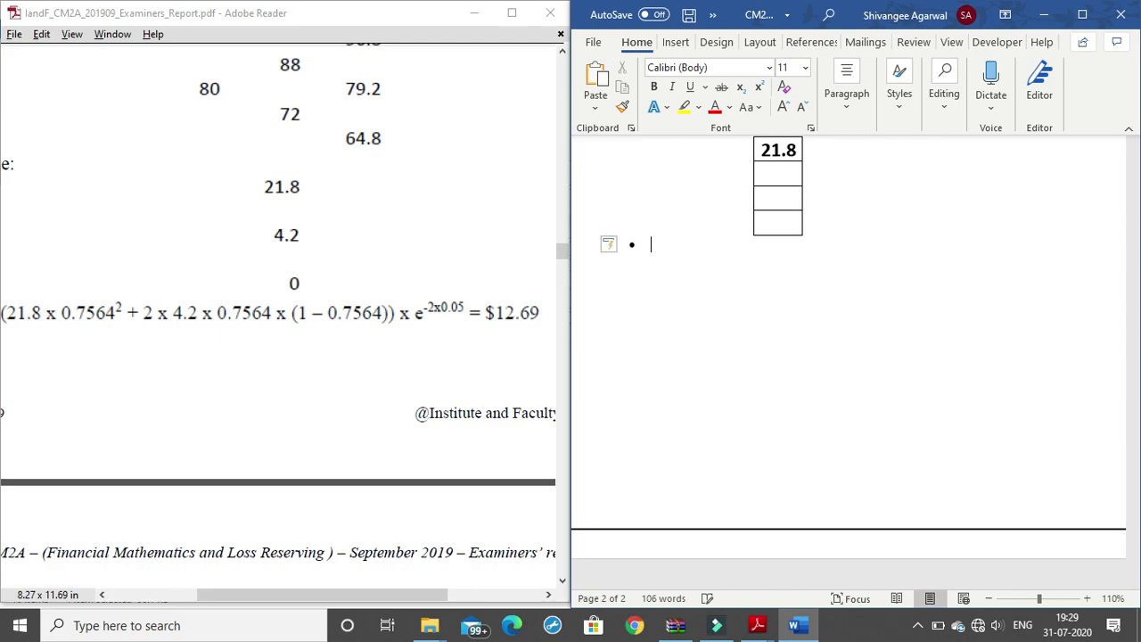
key(BackSpace)
key(Up)
text(8)
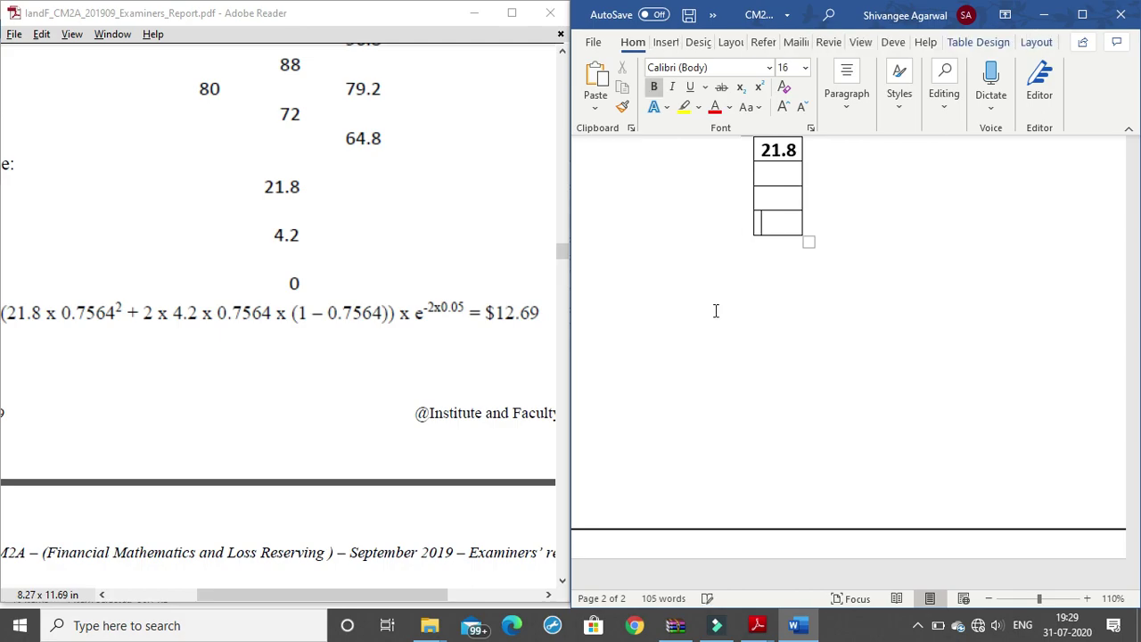
key(Down)
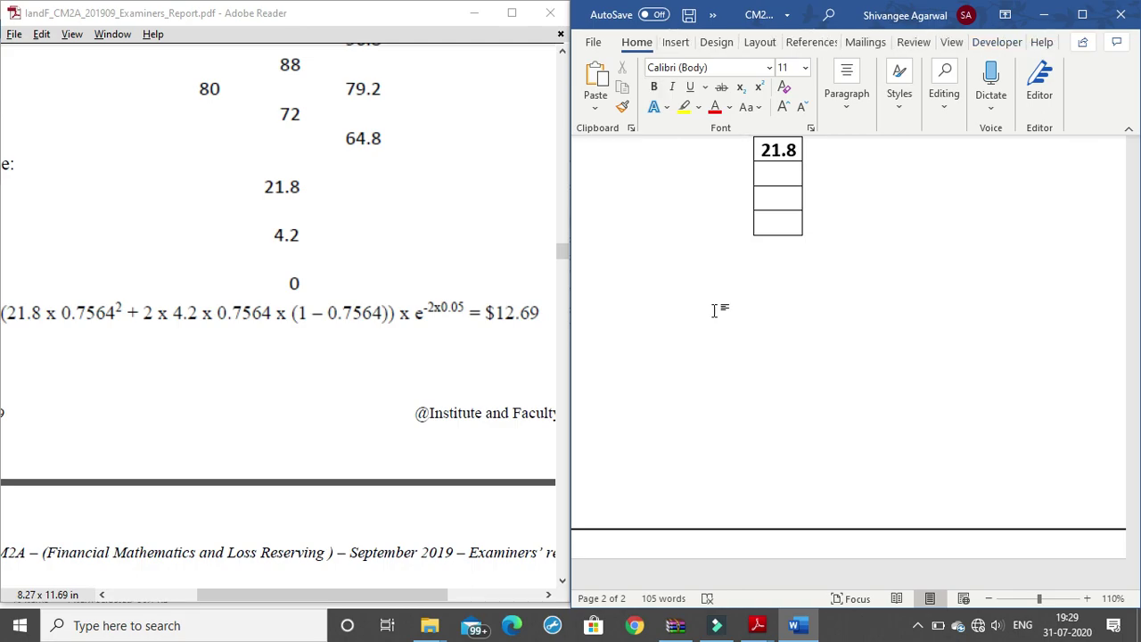
click(784, 109)
click(784, 108)
click(784, 109)
click(785, 108)
key(ctrl+z)
text(x)
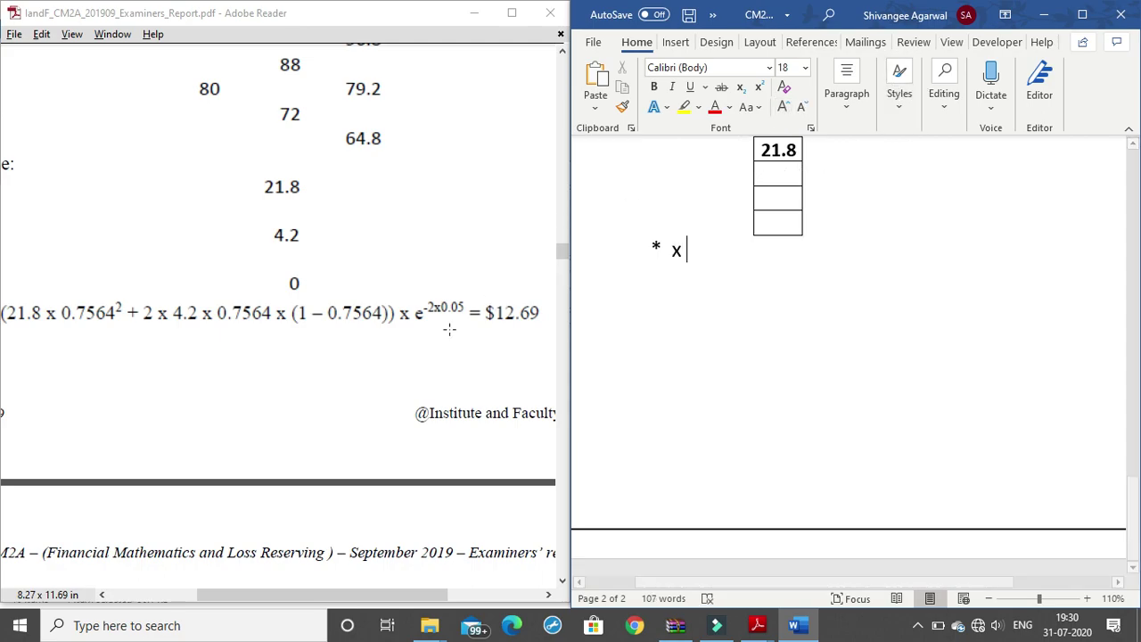
mouse_move(403, 570)
scroll(326, 434, down, 1)
scroll(402, 555, down, 2)
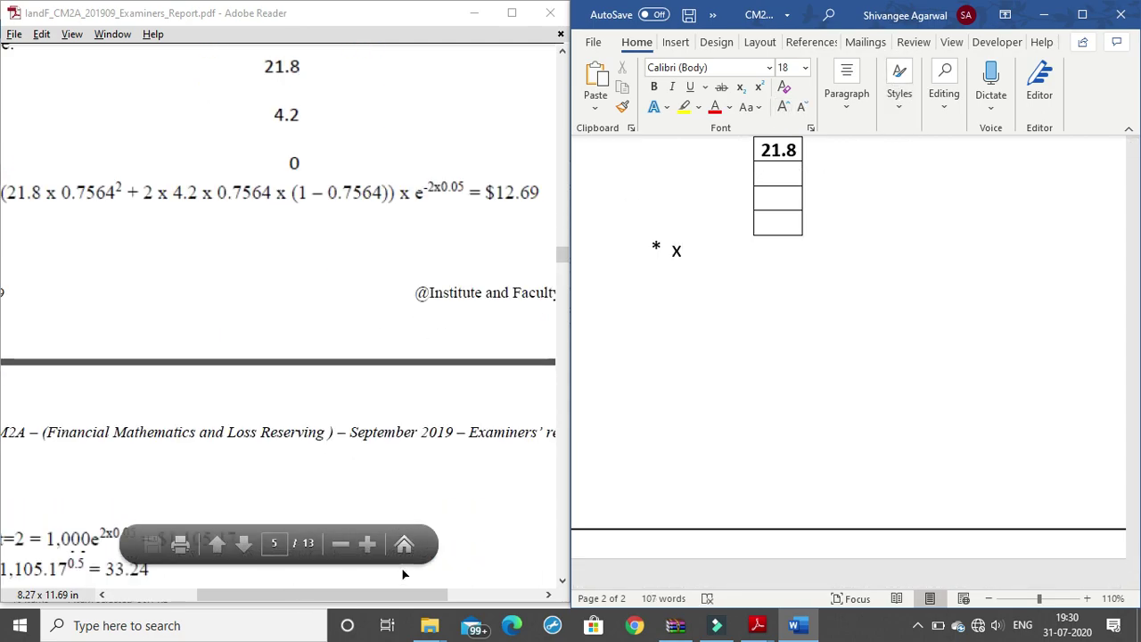
click(525, 15)
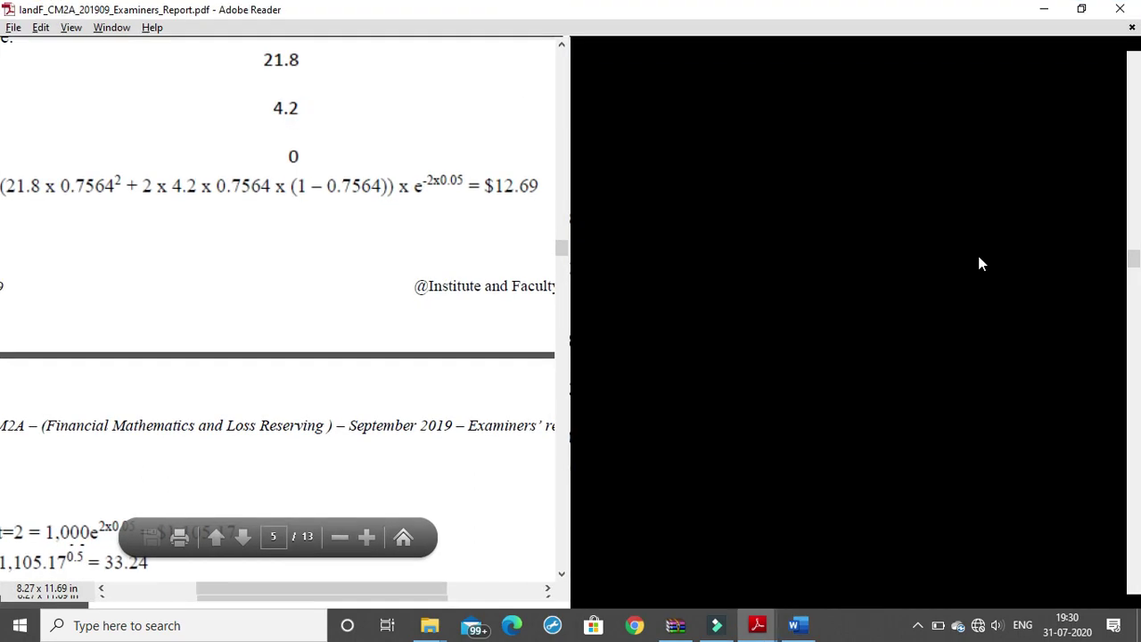
- Add the line '1000 * exp(2 * 0.05)' below the '* x' line
scroll(571, 348, down, 1)
scroll(572, 348, down, 4)
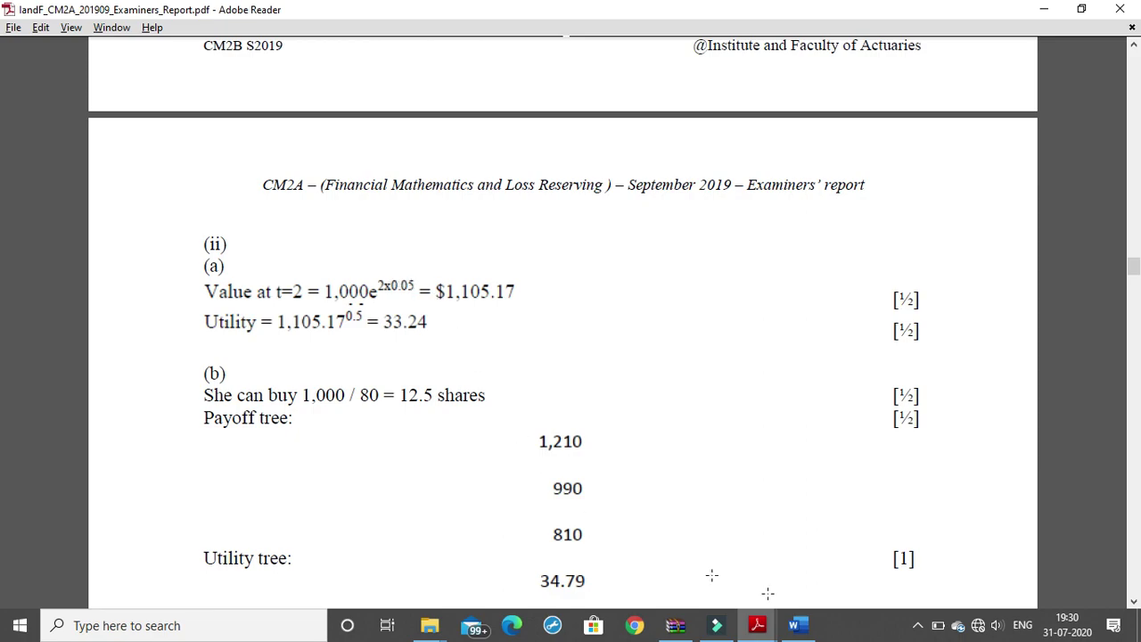
mouse_move(796, 625)
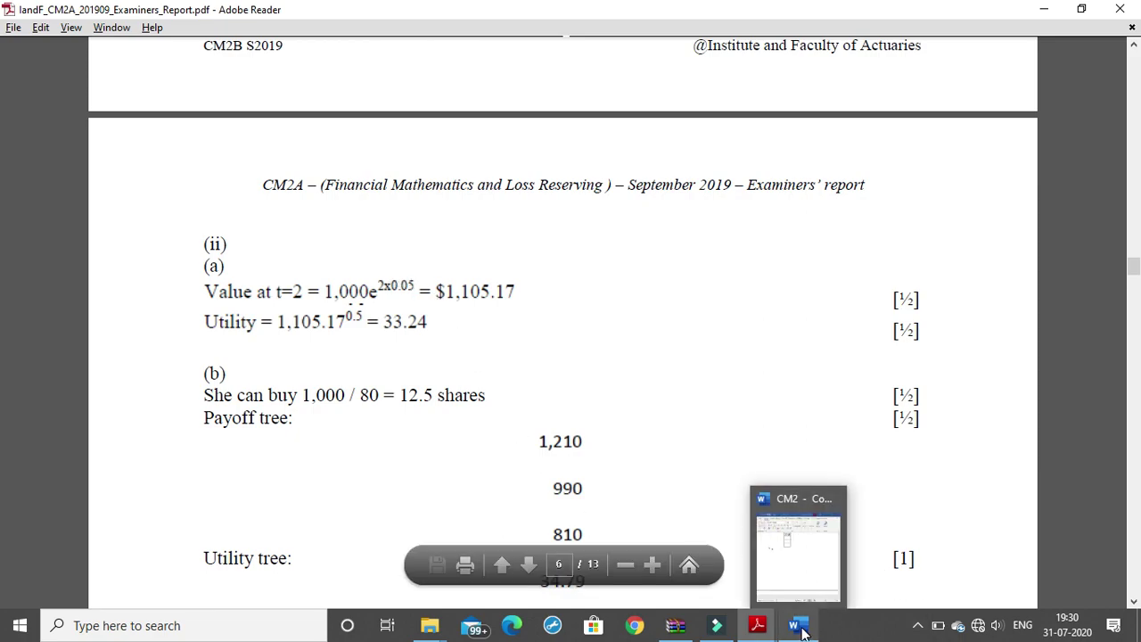
click(798, 624)
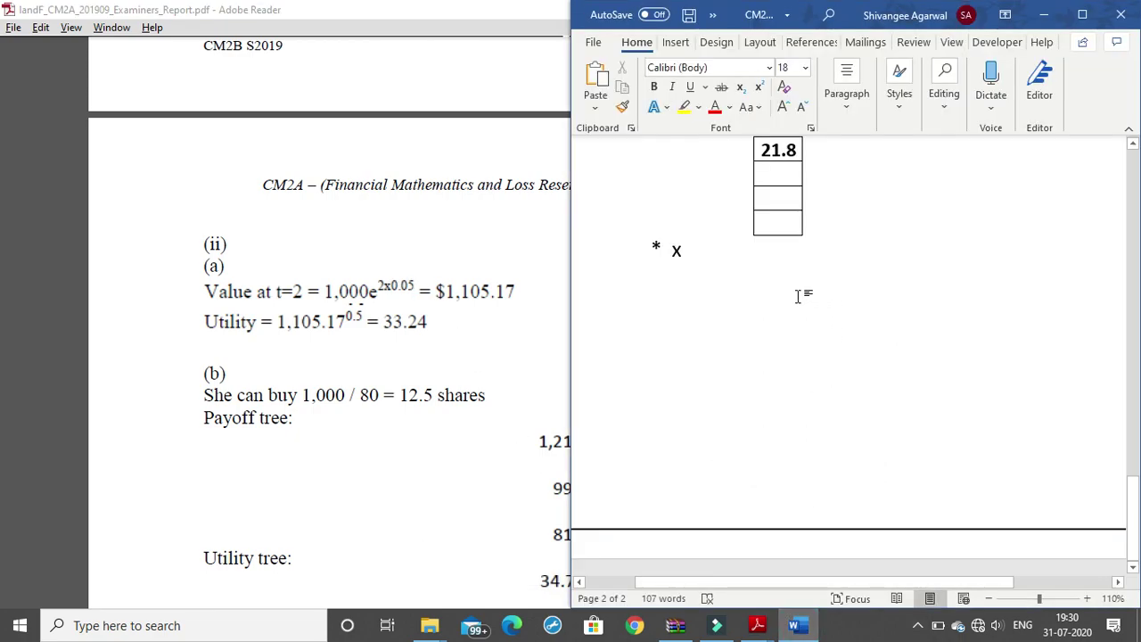
key(Return)
text(1000 * exp()
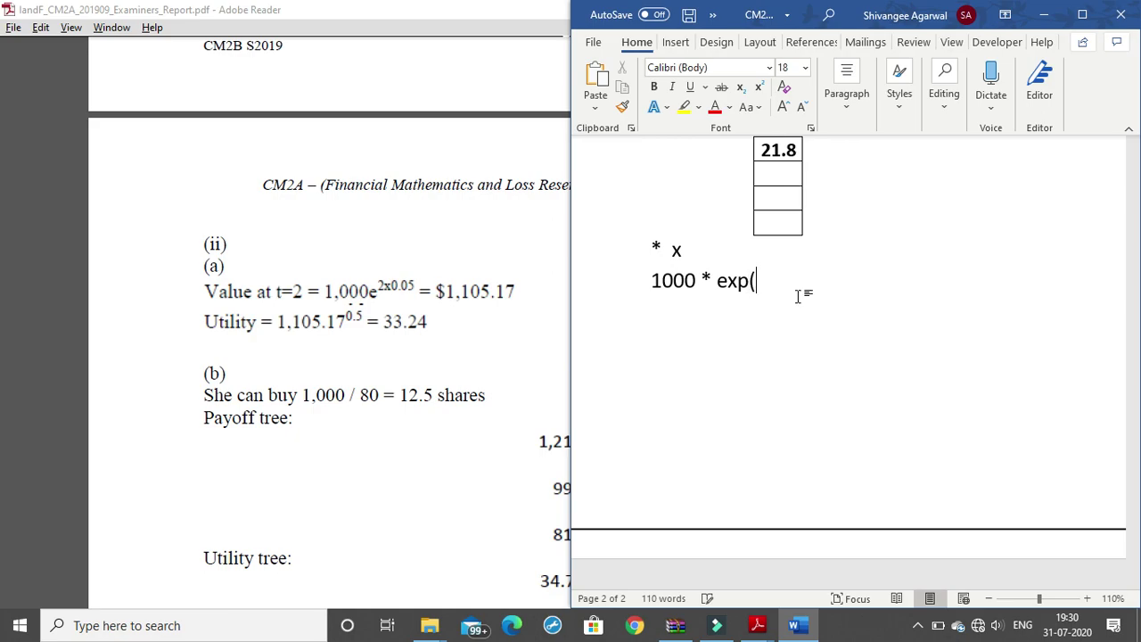
text(2 * )
text(0.05))
- Add '1000 * e^(2*0.05)' on the next line, correcting the 0.005 typo
key(Return)
text(100)
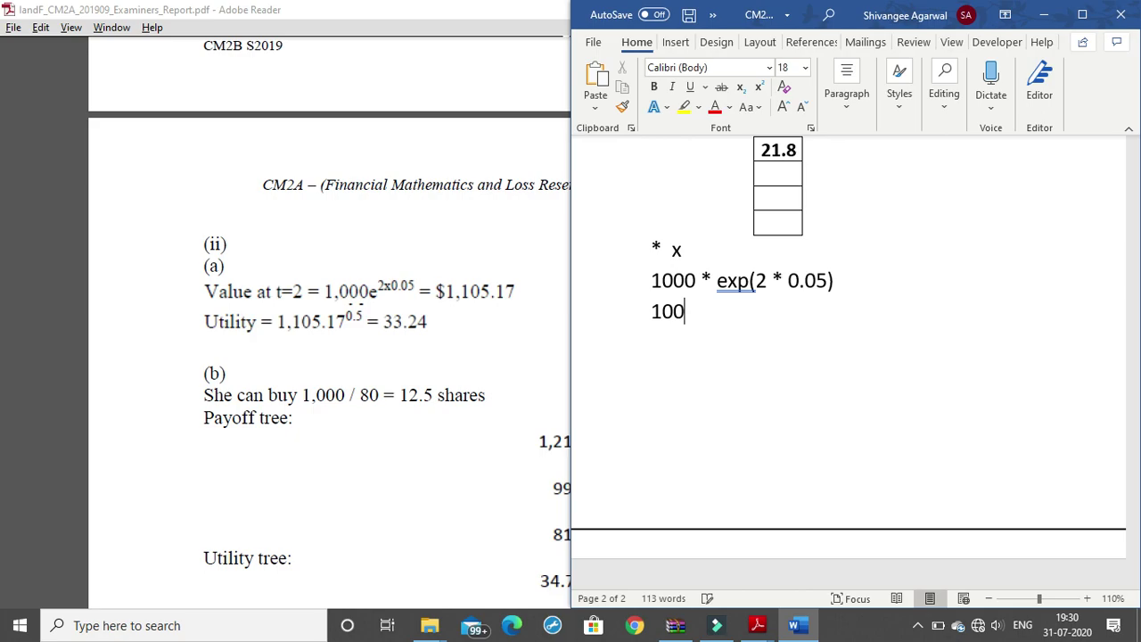
text(0)
text( * e^)
text(()
text(2*0.005))
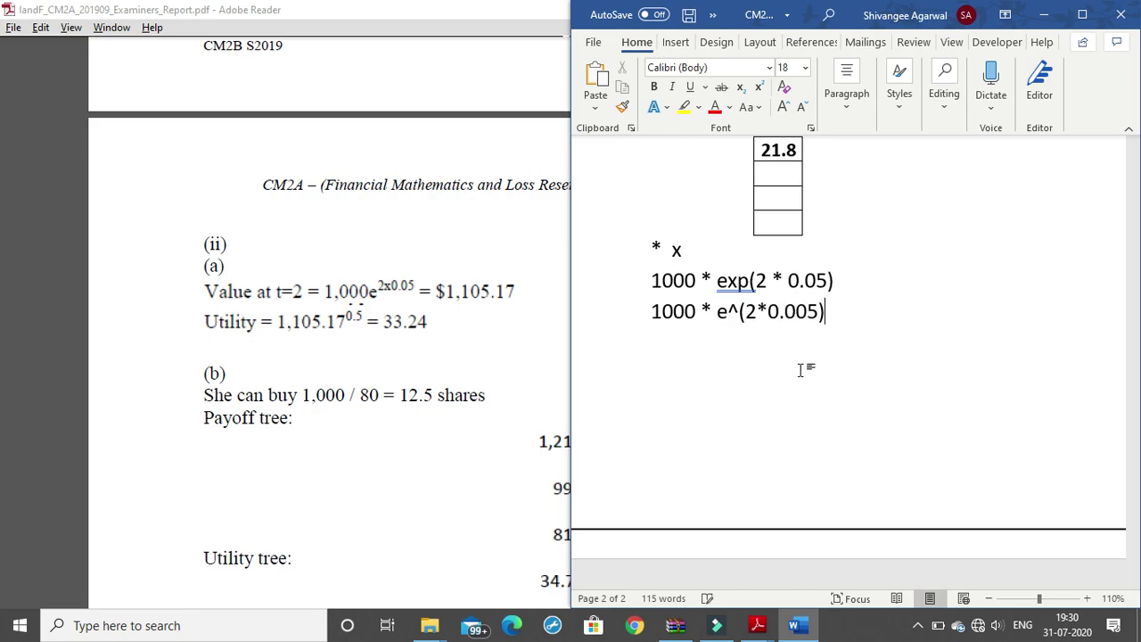
key(Left)
key(Left)
key(BackSpace)
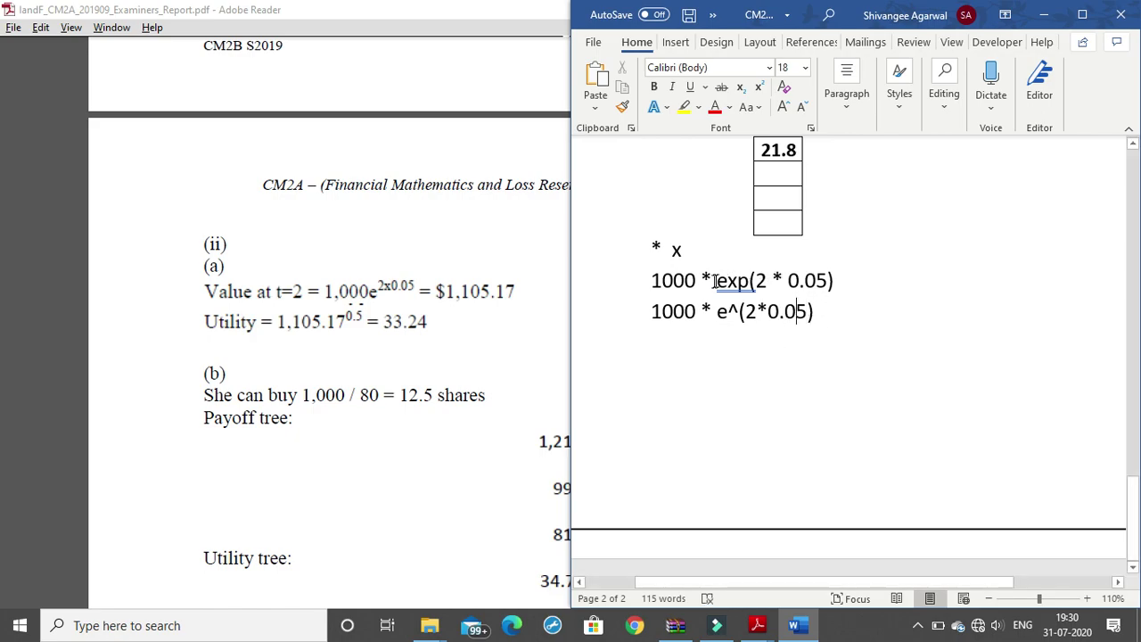
- Compare the two expressions, then show the examiners' report full screen
drag(701, 281, 838, 281)
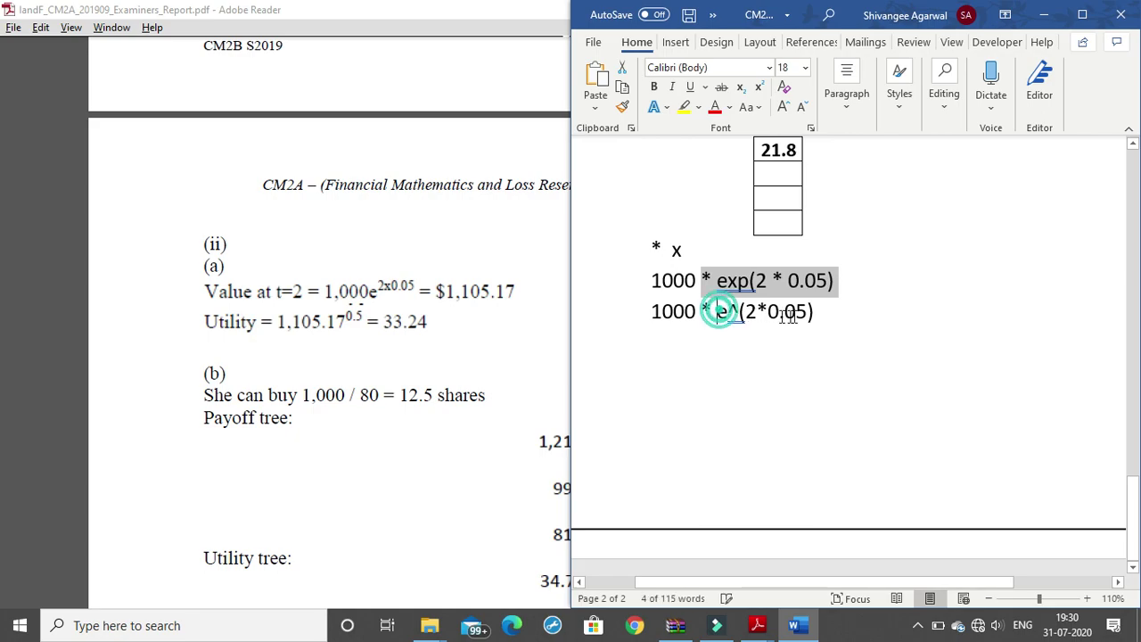
drag(718, 312, 825, 319)
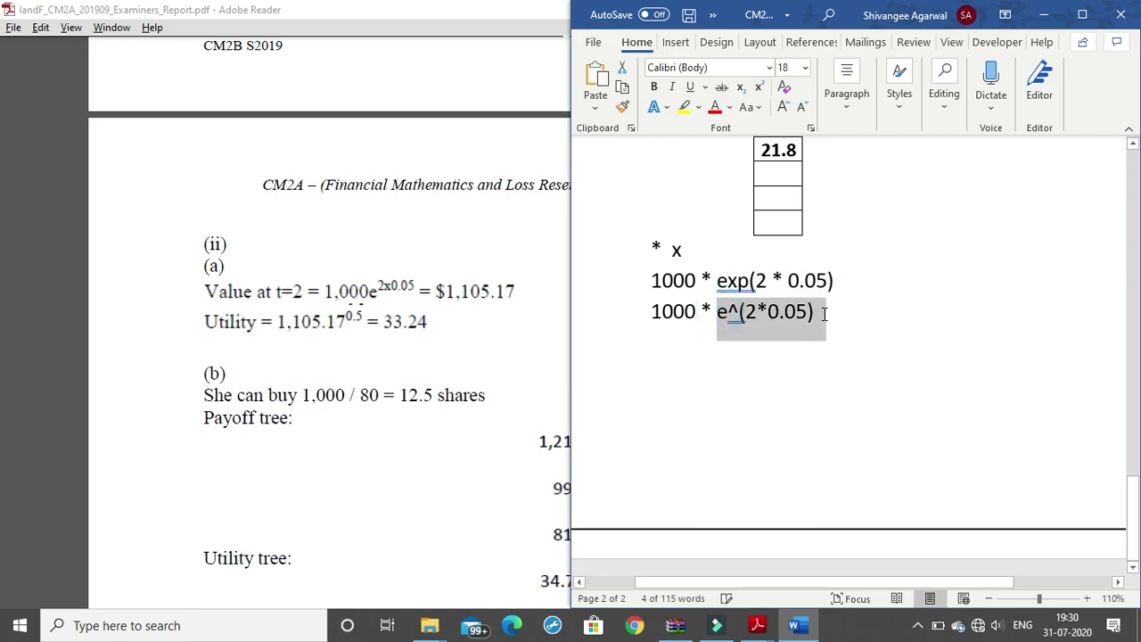
click(759, 303)
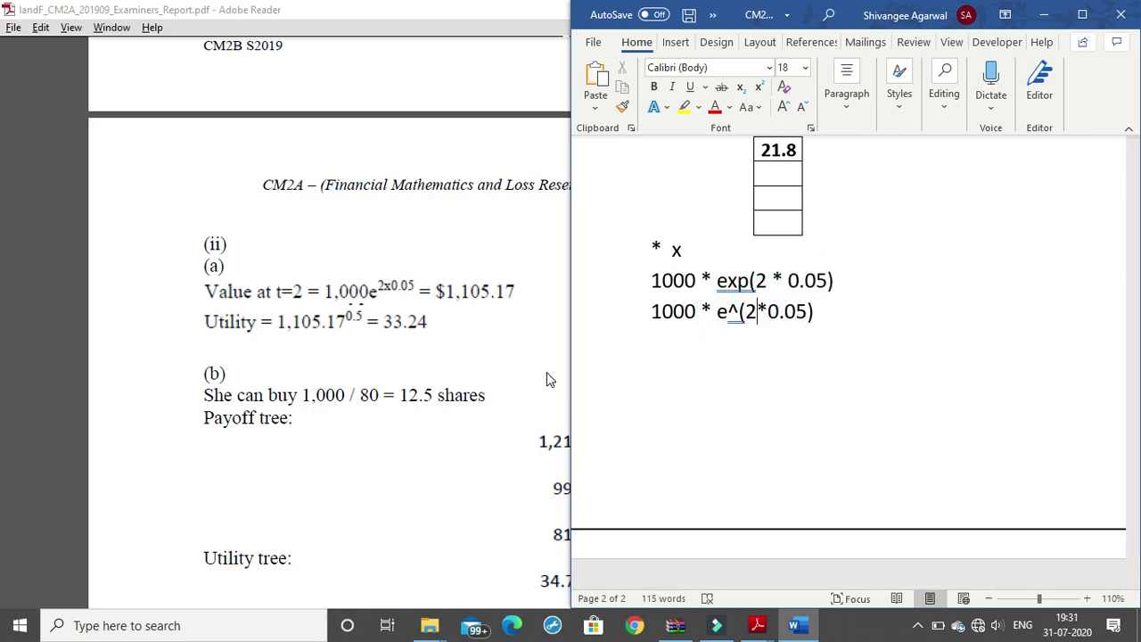
double_click(427, 13)
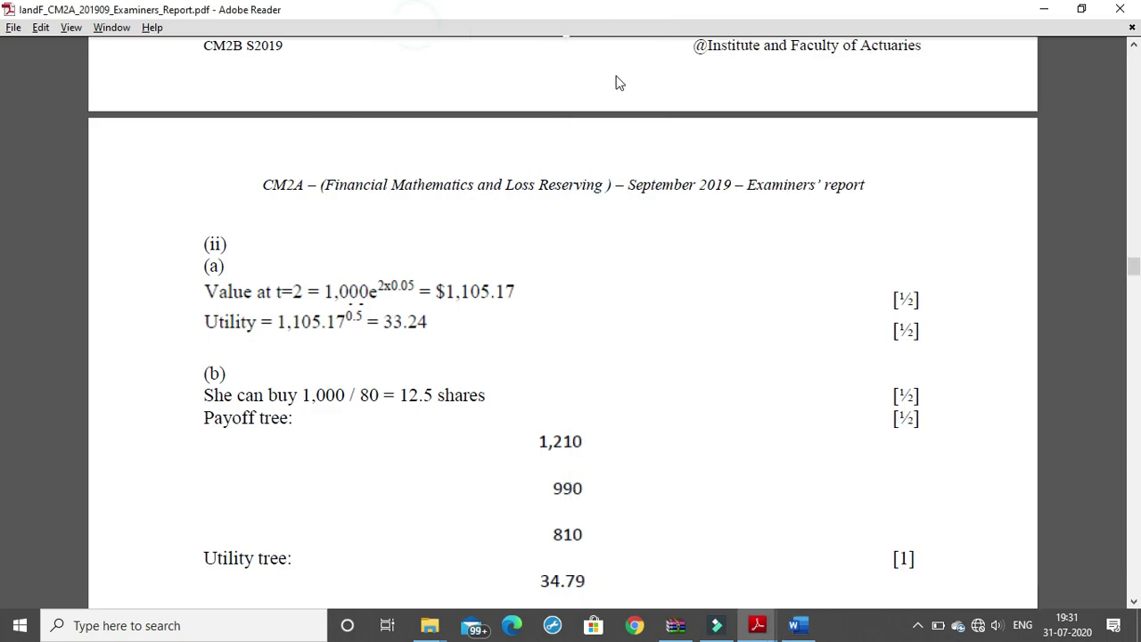
- Scroll through the Q5 solution trees and highlight the real-world probability calculation
scroll(543, 218, down, 1)
scroll(543, 219, down, 5)
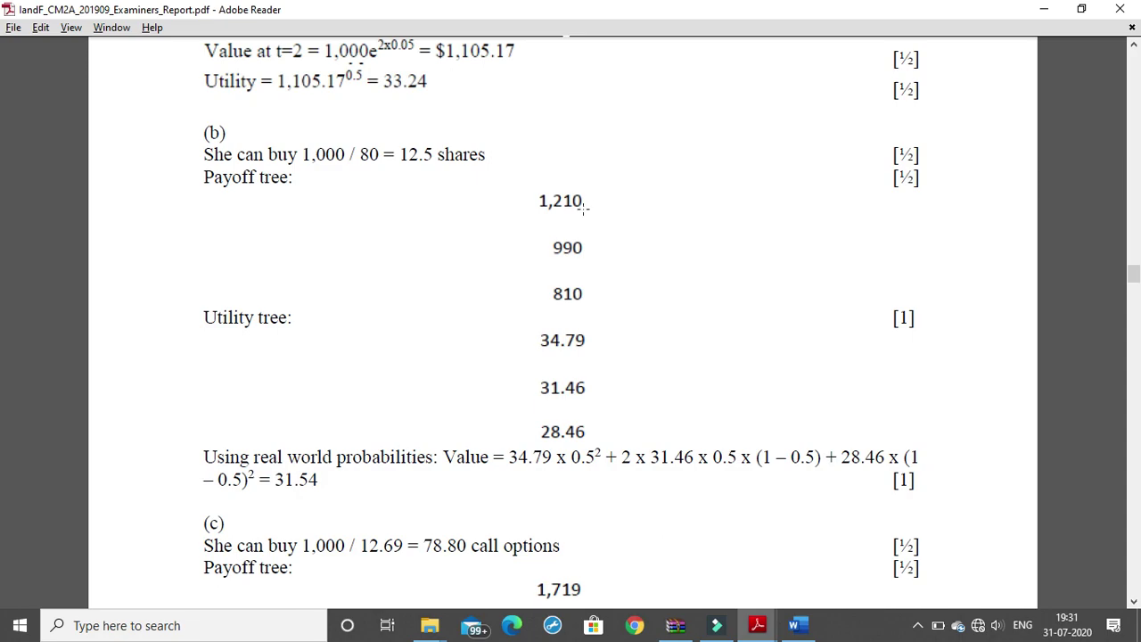
scroll(580, 275, up, 5)
scroll(573, 265, up, 5)
scroll(565, 268, up, 5)
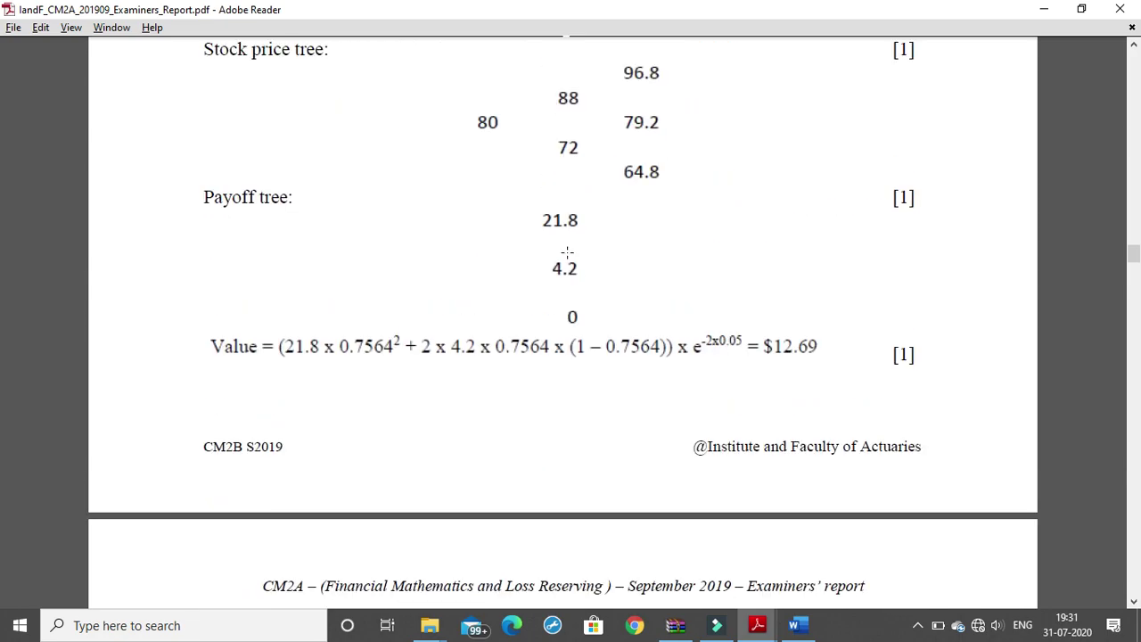
scroll(517, 275, up, 3)
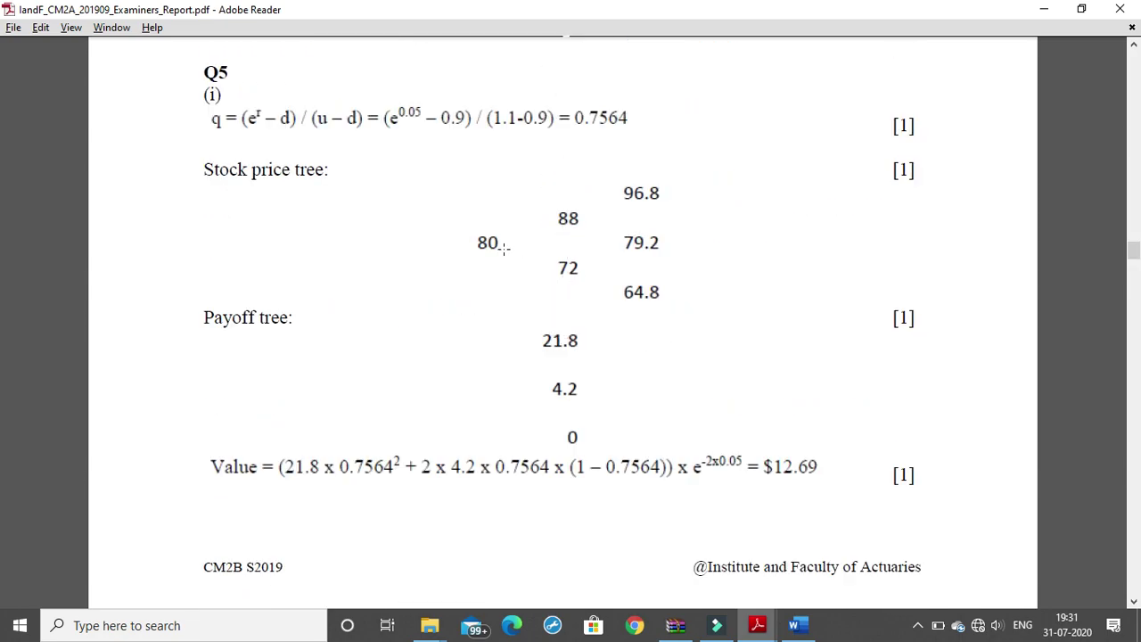
scroll(562, 306, down, 5)
scroll(576, 311, down, 6)
scroll(577, 307, down, 4)
scroll(590, 315, down, 3)
scroll(594, 343, down, 2)
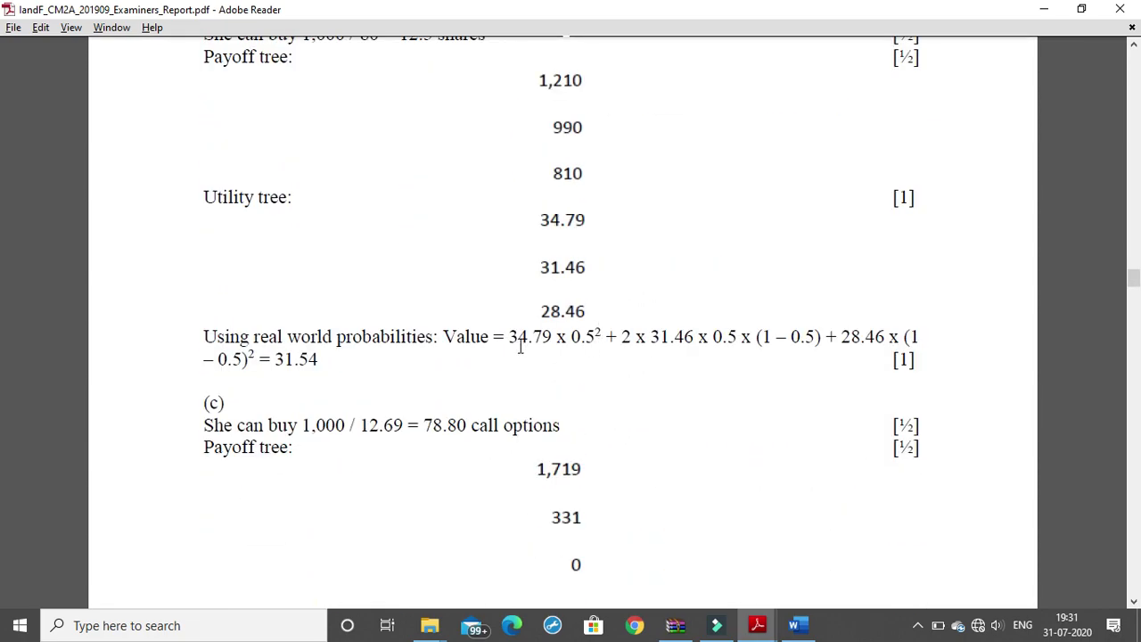
scroll(522, 352, down, 1)
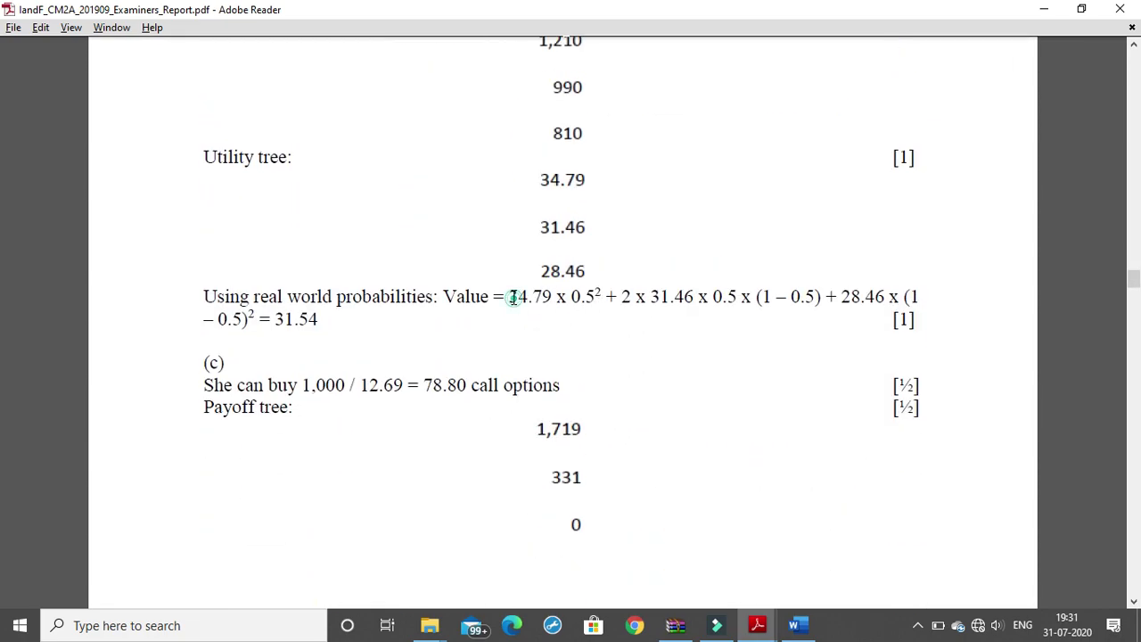
drag(509, 296, 543, 353)
drag(553, 297, 443, 296)
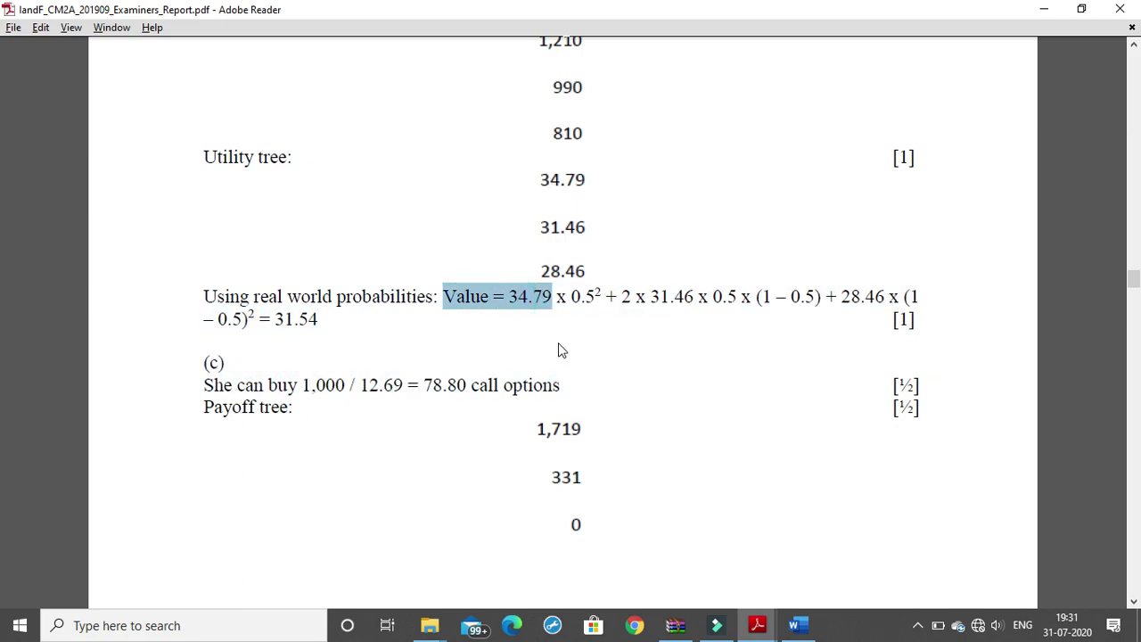
scroll(547, 344, down, 2)
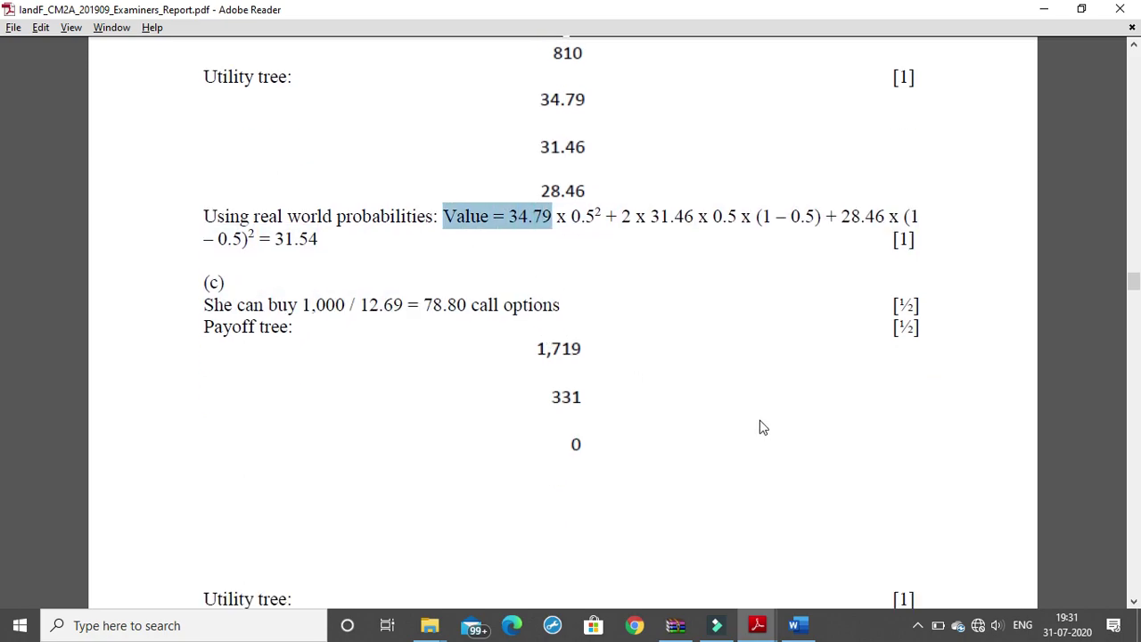
- Check the screen recorder's controls, read further, then return to the Word notes and maximize them
click(918, 627)
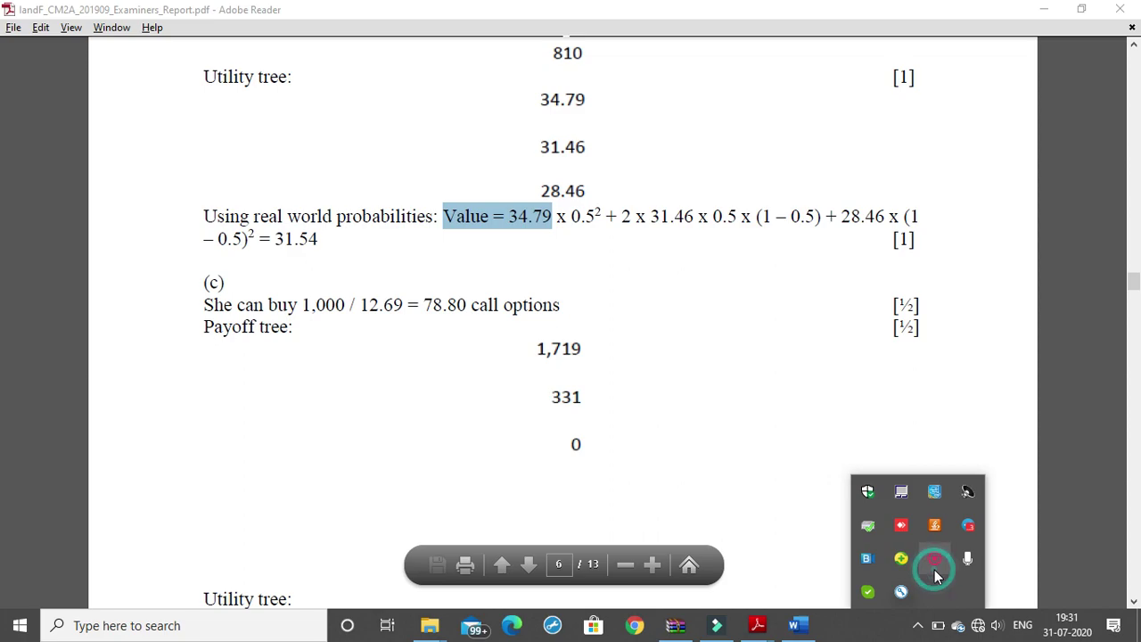
click(934, 575)
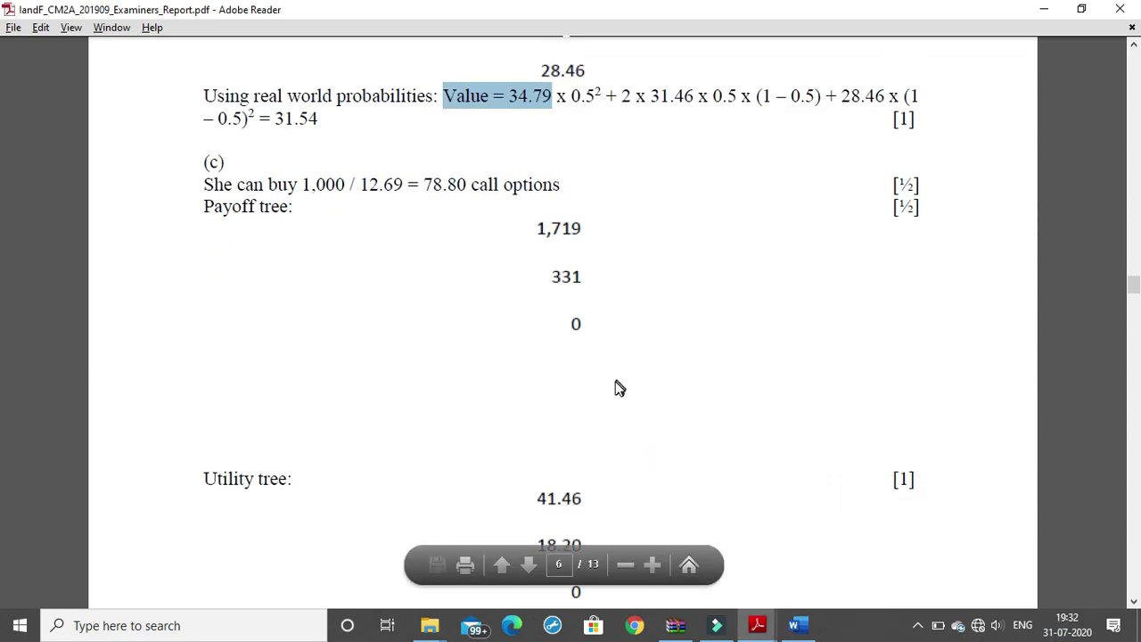
scroll(619, 387, down, 5)
scroll(615, 386, down, 3)
scroll(613, 386, down, 2)
scroll(611, 385, down, 5)
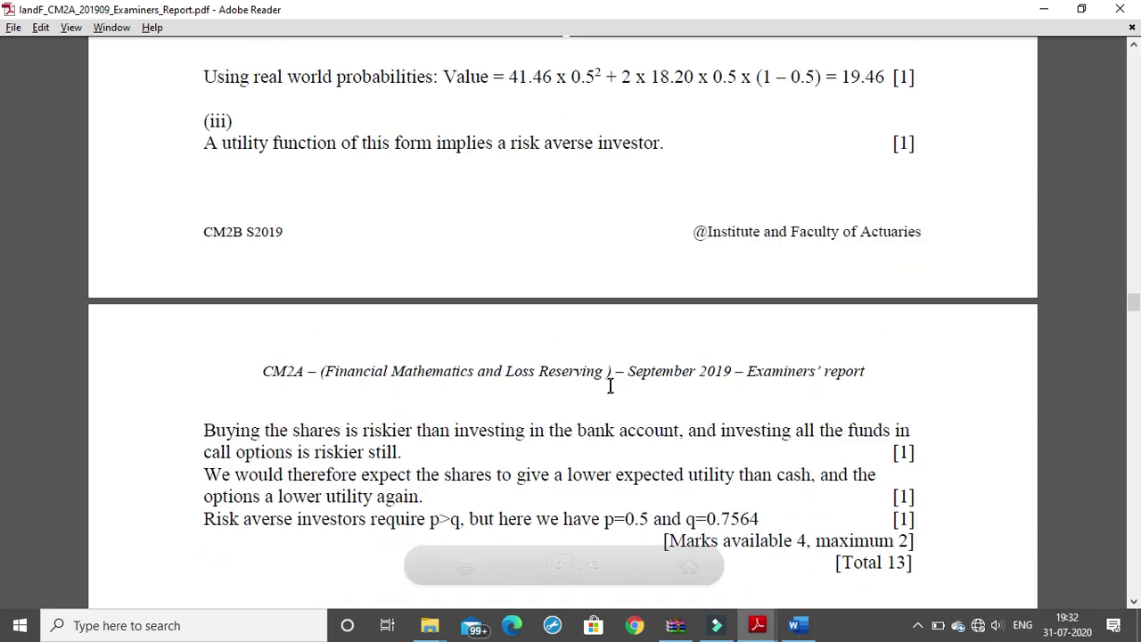
scroll(610, 385, down, 2)
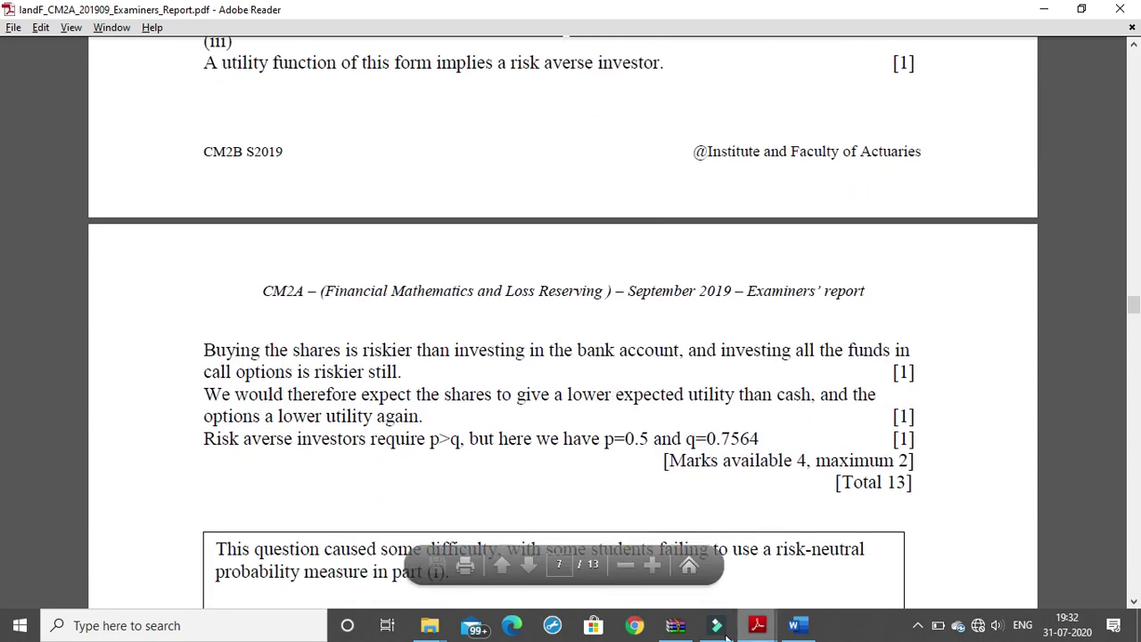
mouse_move(756, 625)
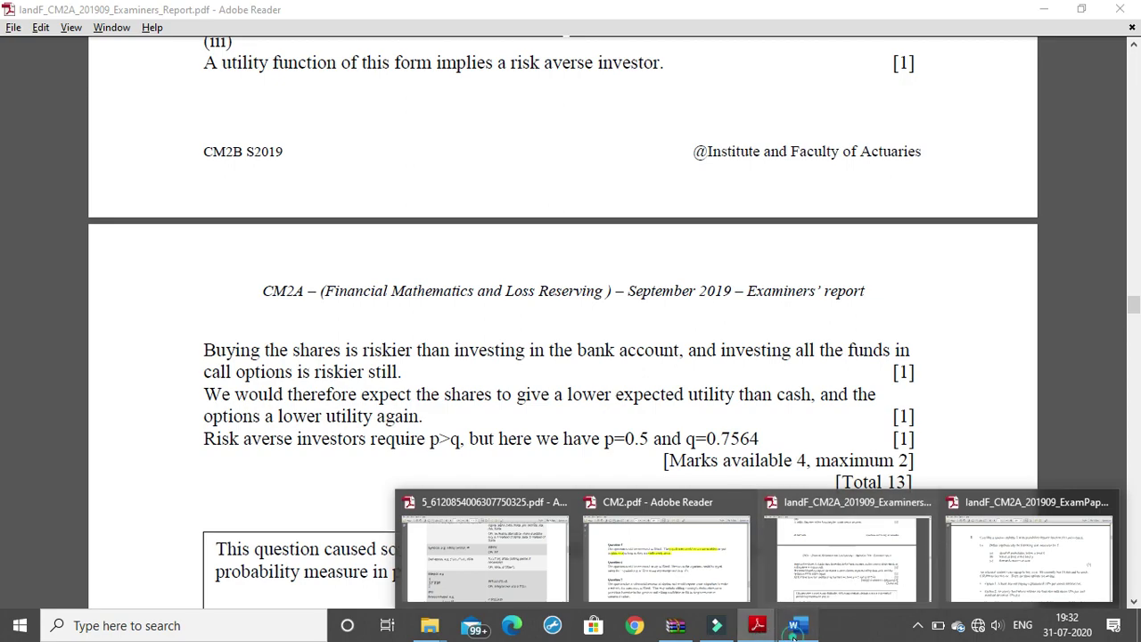
click(796, 625)
click(1083, 11)
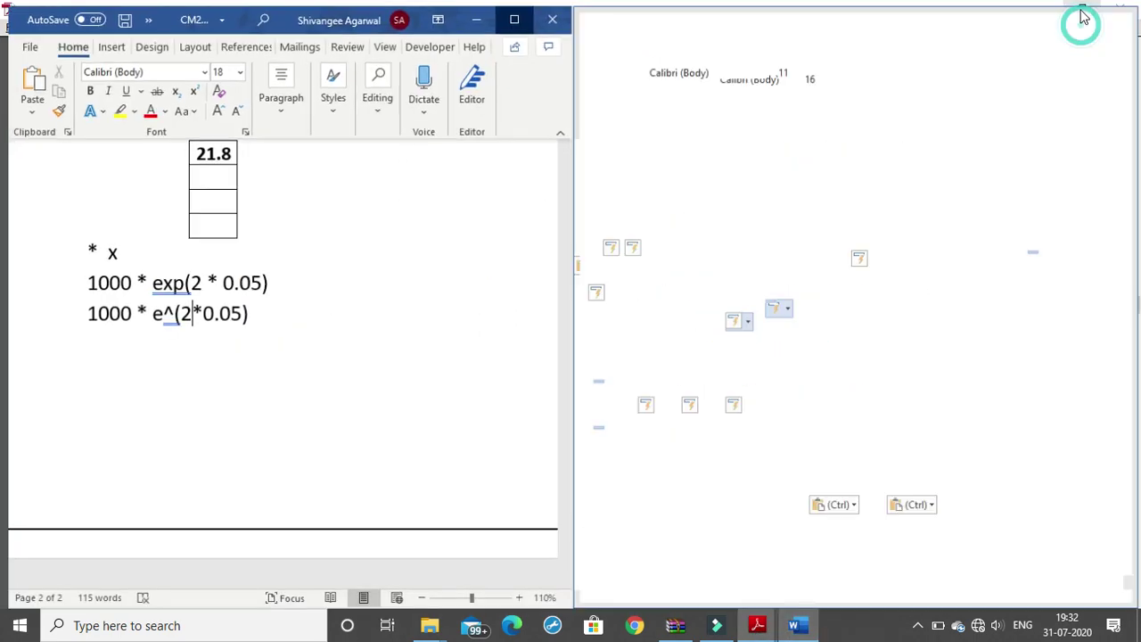
- Delete the two empty rows below 64.8 from the stock price tree table
scroll(535, 357, up, 5)
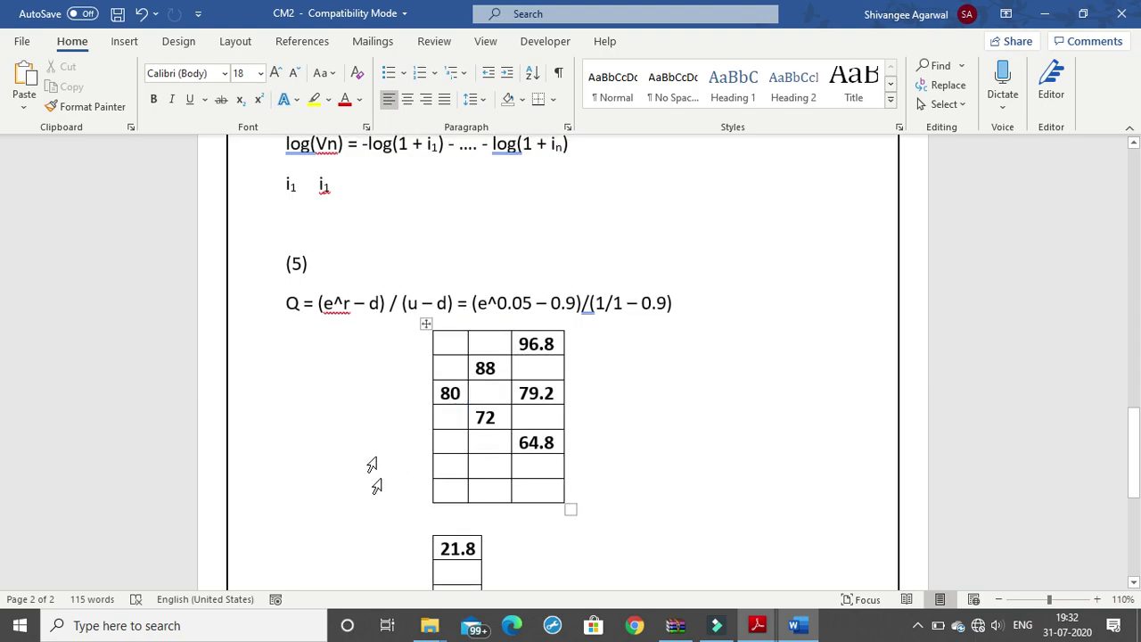
drag(444, 464, 568, 497)
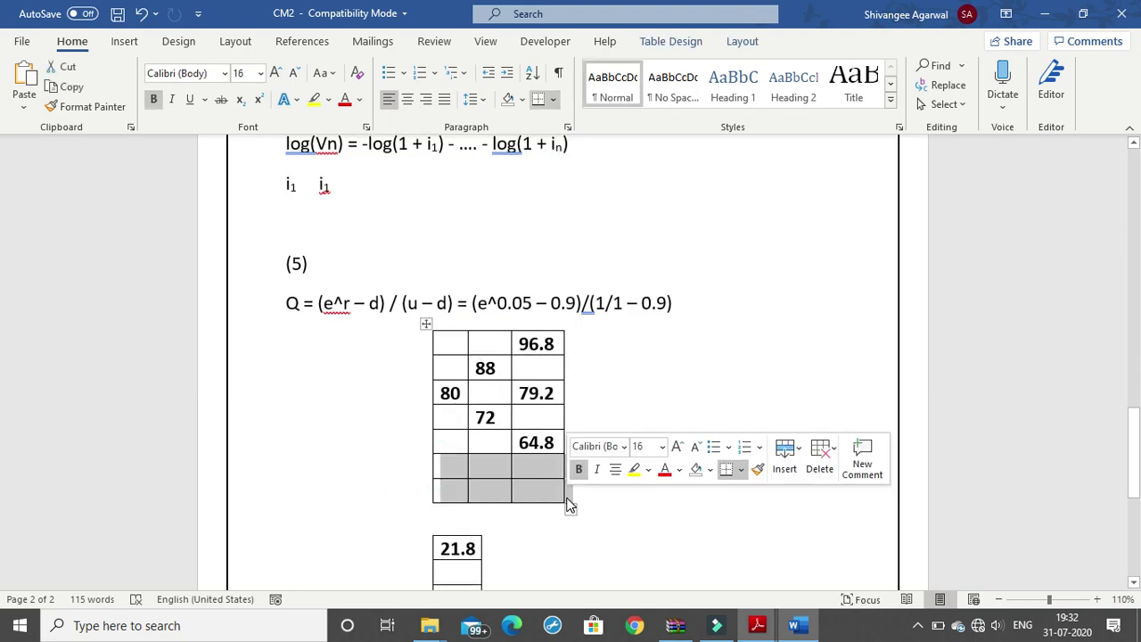
key(BackSpace)
- Review the notes, select the INT(-inf,L) integral text, and switch to the CM2 guidance PDF
scroll(556, 376, up, 3)
scroll(552, 377, up, 4)
scroll(563, 384, up, 4)
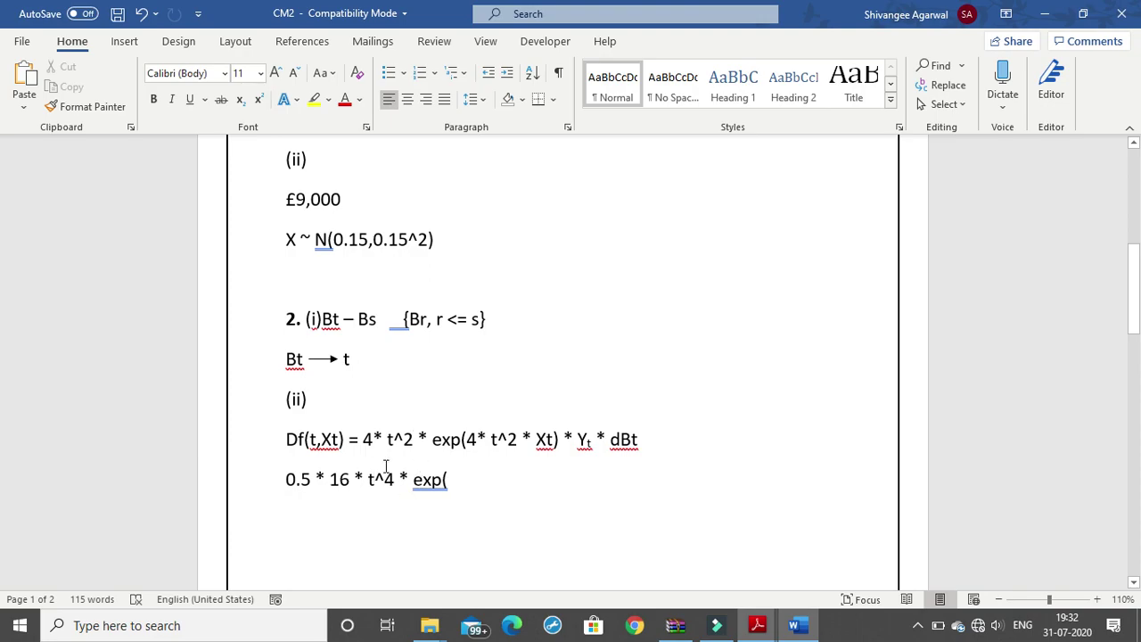
scroll(458, 478, down, 4)
scroll(455, 476, down, 4)
scroll(361, 484, down, 2)
scroll(366, 502, down, 1)
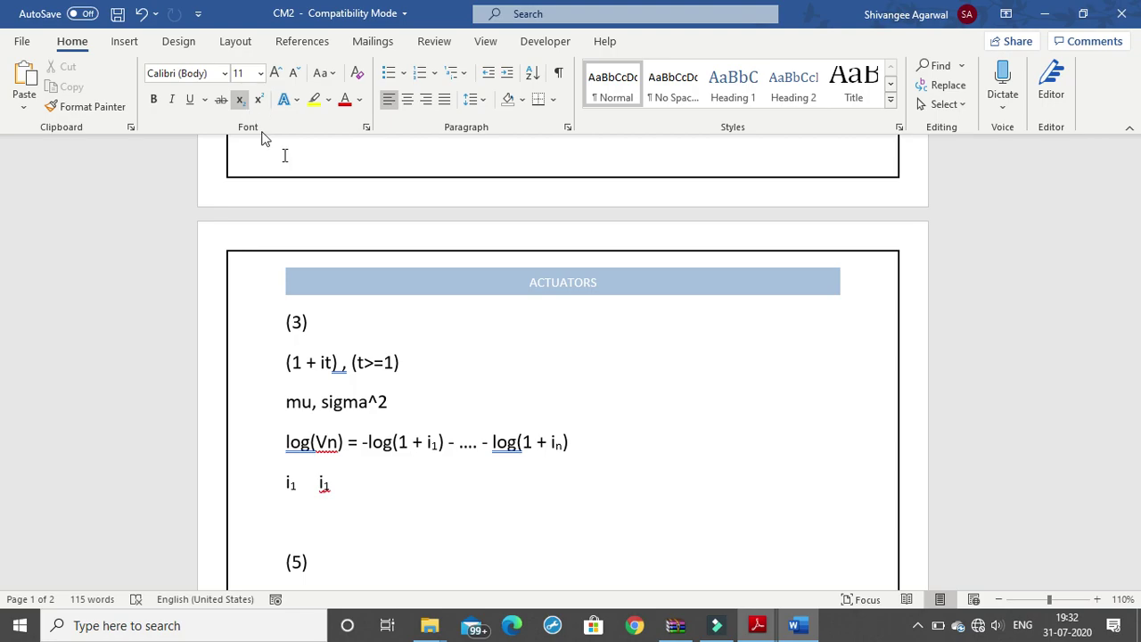
scroll(400, 249, up, 1)
scroll(400, 249, up, 10)
scroll(402, 248, up, 8)
scroll(402, 249, up, 2)
scroll(446, 309, down, 1)
scroll(443, 229, down, 2)
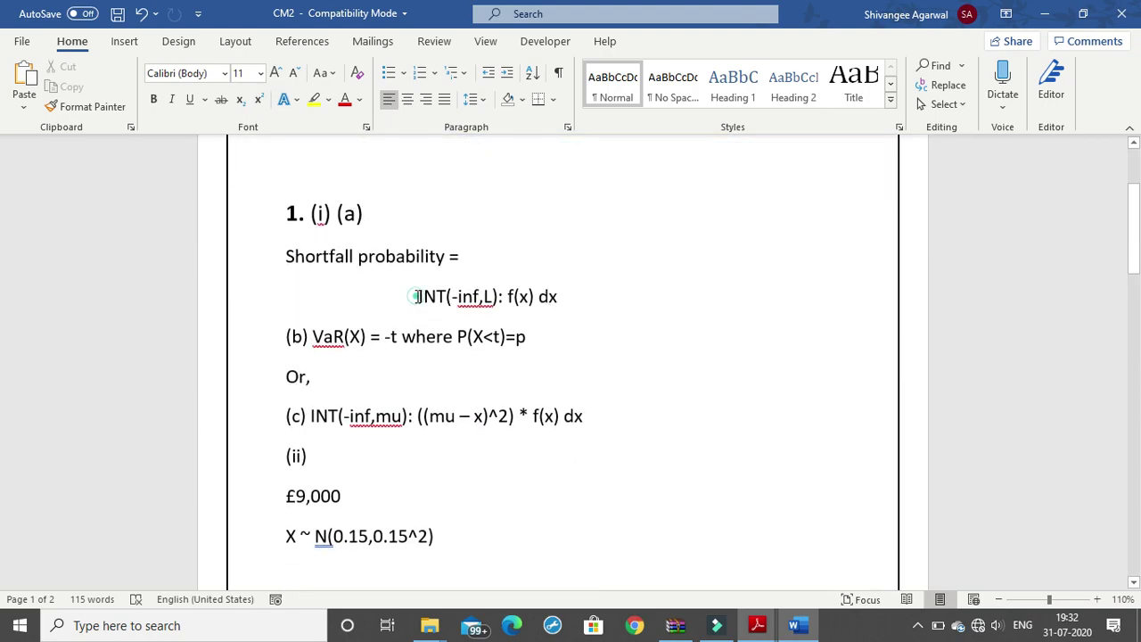
drag(416, 296, 512, 296)
scroll(572, 367, down, 13)
scroll(572, 367, down, 1)
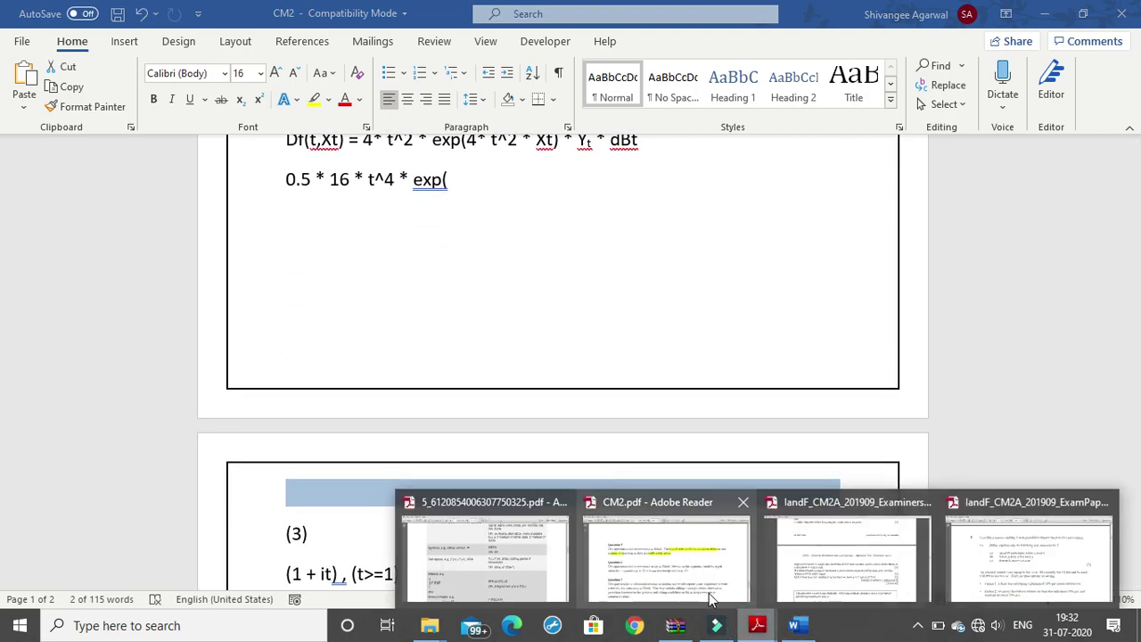
click(709, 590)
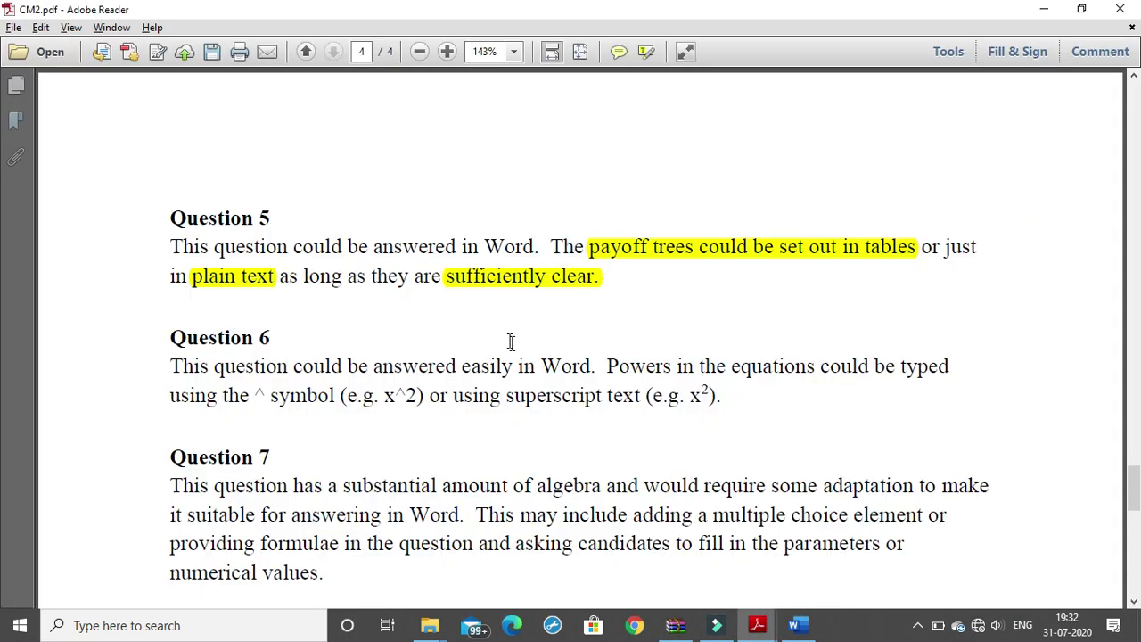